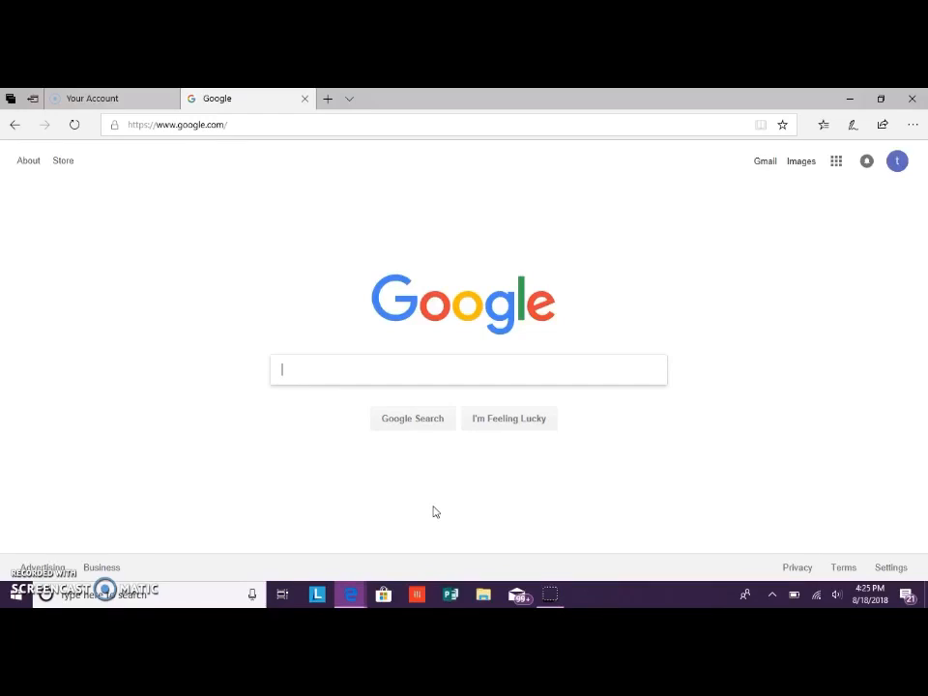
Search Google for "super mario backgrounds" and show the image results
{"action": "type", "text": "er ma"}
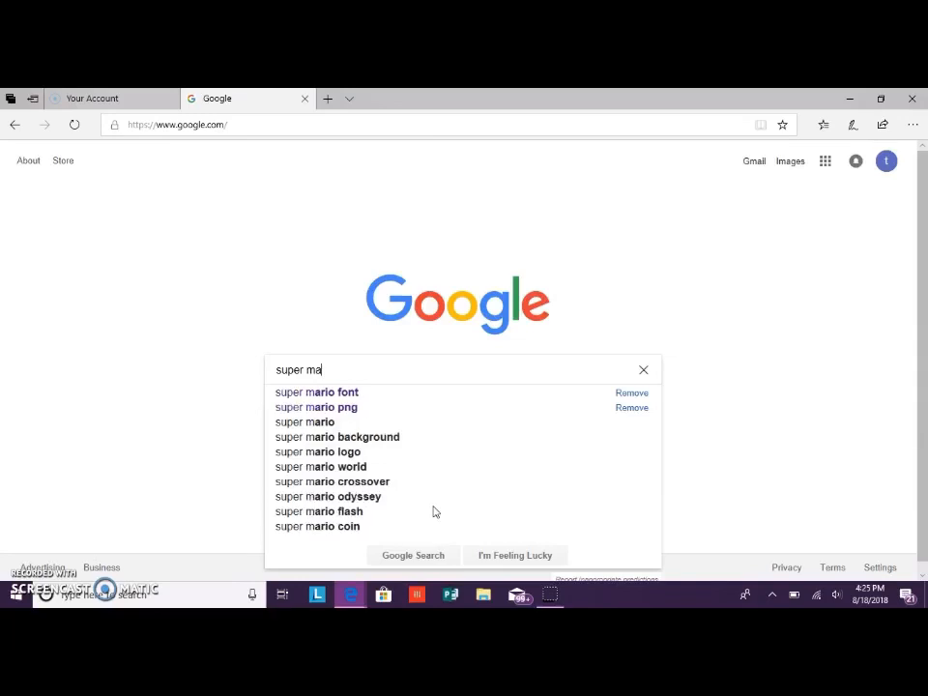
{"action": "type", "text": "rio brof"}
{"action": "key", "text": "BackSpace"}
{"action": "key", "text": "BackSpace"}
{"action": "key", "text": "BackSpace"}
{"action": "key", "text": "BackSpace"}
{"action": "type", "text": "ba"}
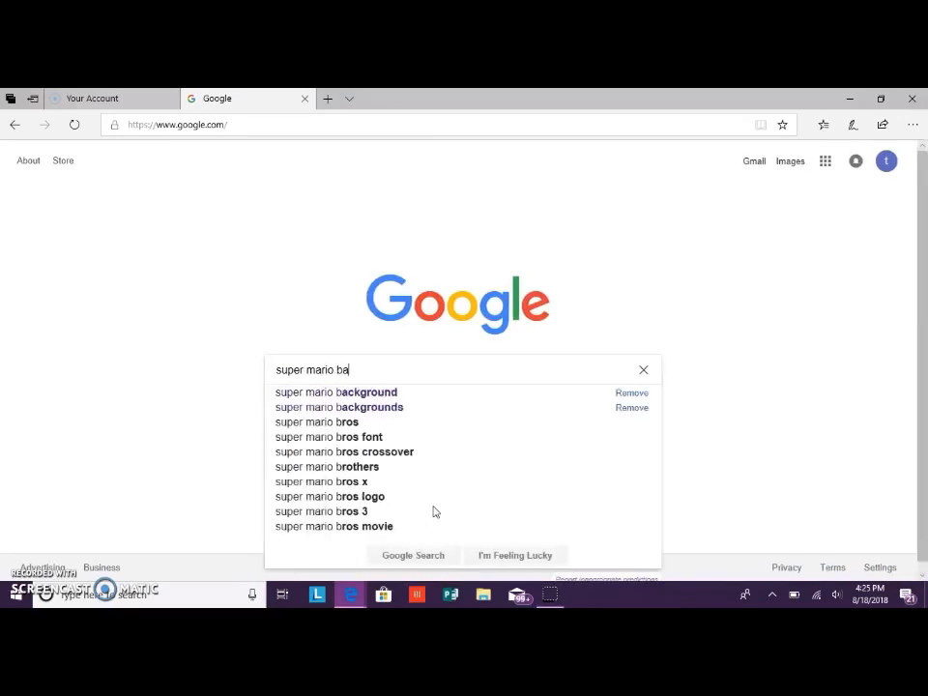
{"action": "type", "text": "ckgrounds"}
{"action": "key", "text": "Return"}
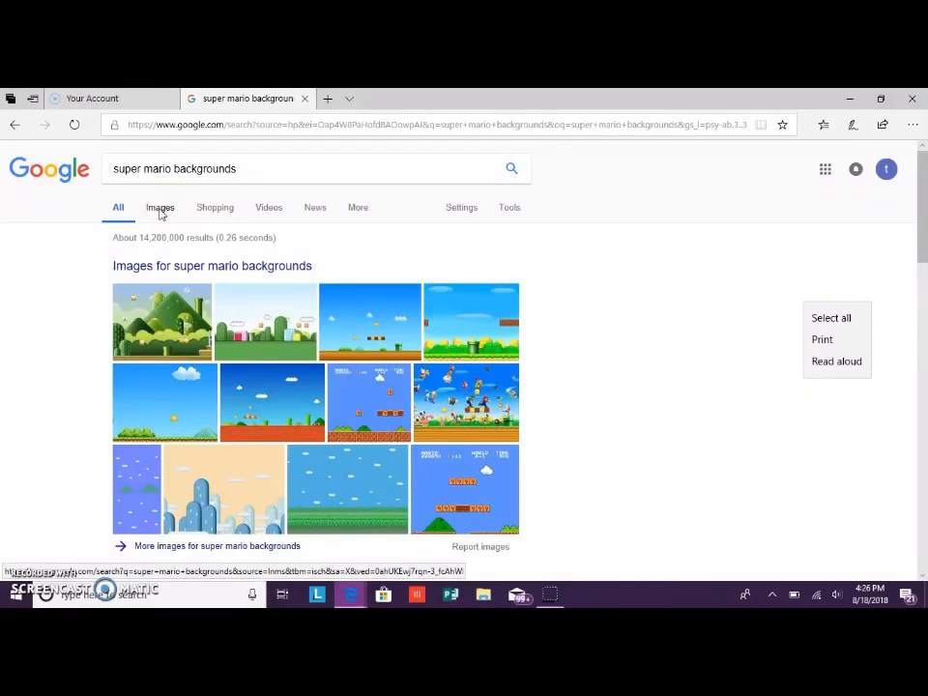
{"action": "left_click", "coordinate": [162, 214]}
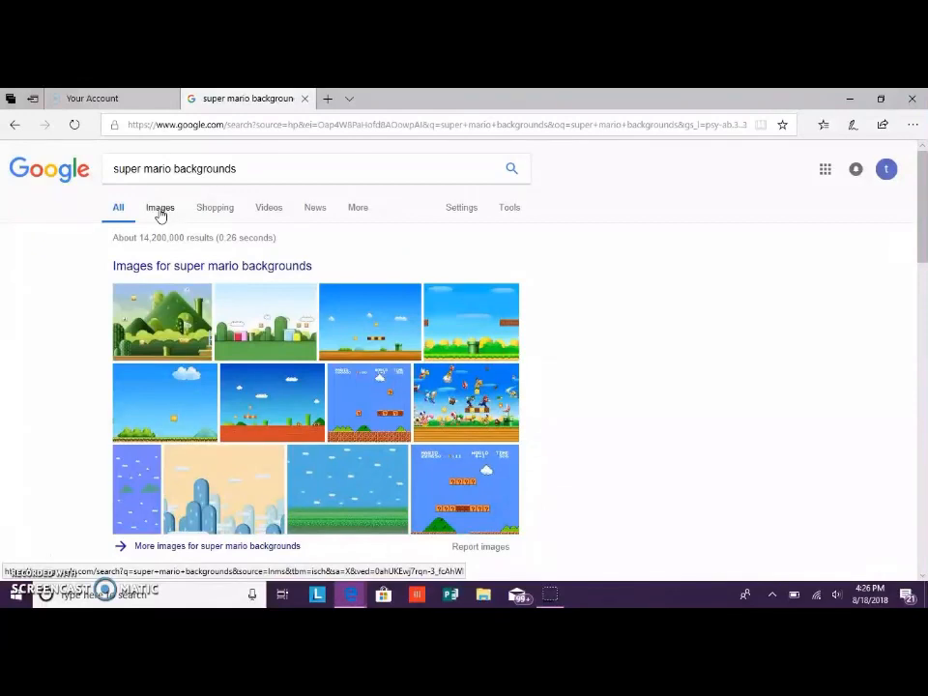
{"action": "left_click", "coordinate": [161, 211]}
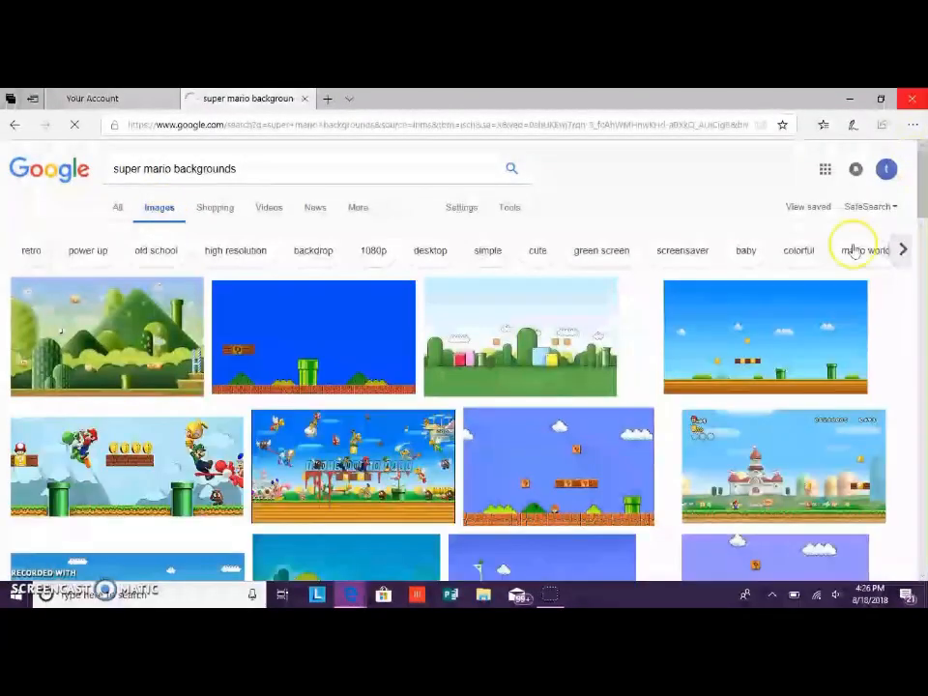
Save the plain blue Mario background with the brick blocks and green pipe as a PNG named "mario 22" in the png folder
{"action": "scroll", "coordinate": [354, 378], "scroll_direction": "down", "scroll_amount": 3}
{"action": "scroll", "coordinate": [355, 379], "scroll_direction": "up", "scroll_amount": 2}
{"action": "left_click", "coordinate": [348, 286]}
{"action": "right_click", "coordinate": [348, 287]}
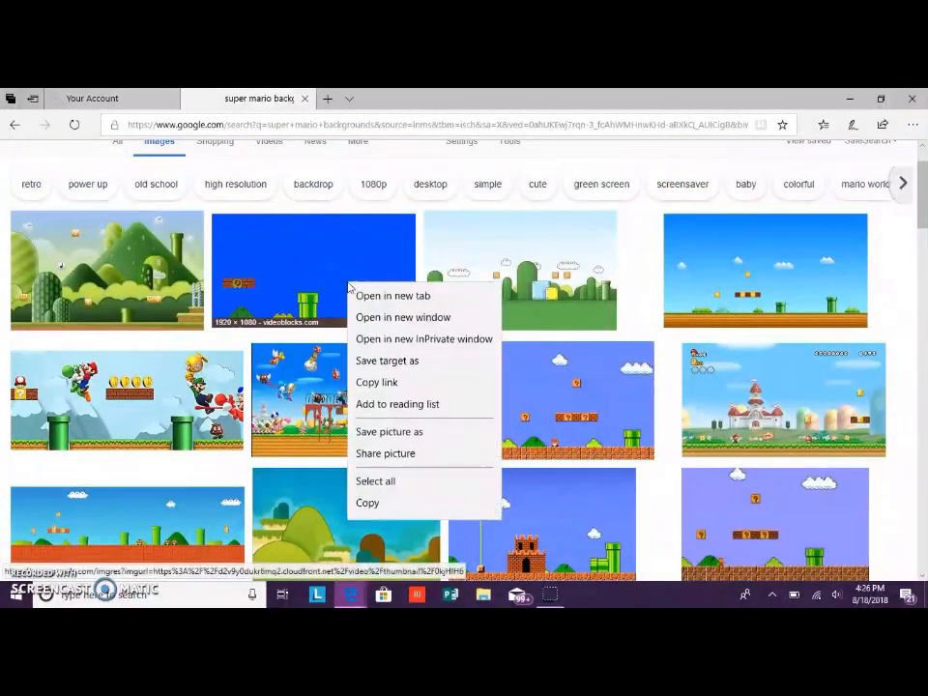
{"action": "left_click", "coordinate": [400, 434]}
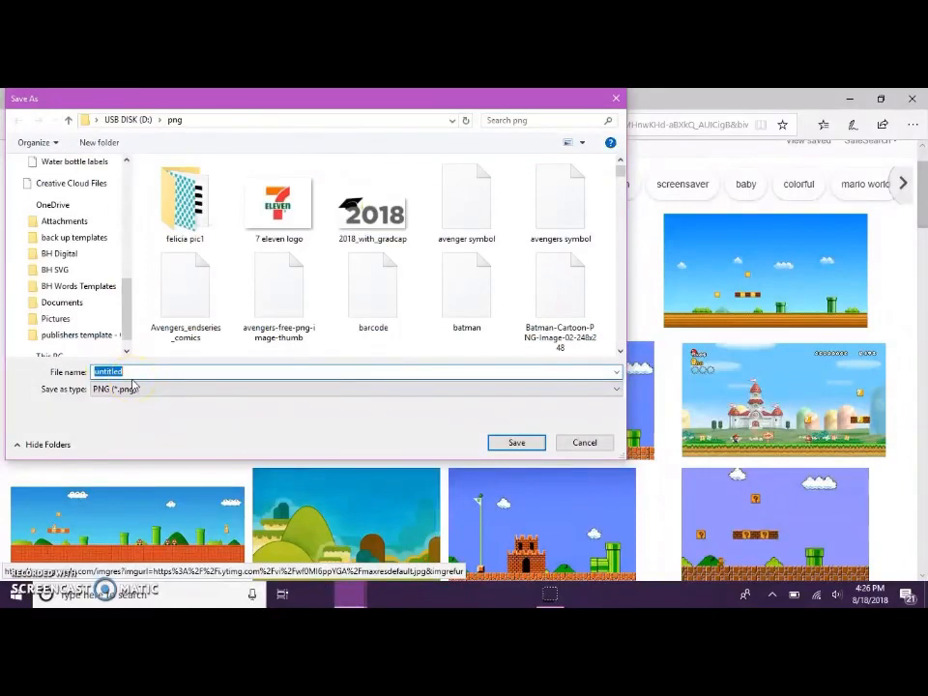
{"action": "left_click", "coordinate": [137, 372]}
{"action": "type", "text": "ma"}
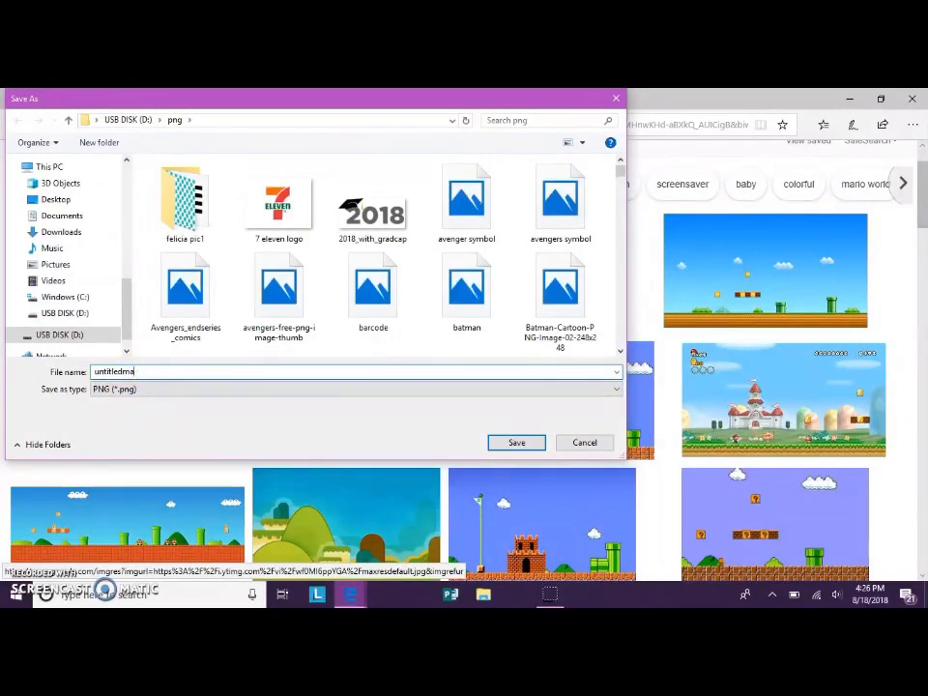
{"action": "type", "text": "riomario 22"}
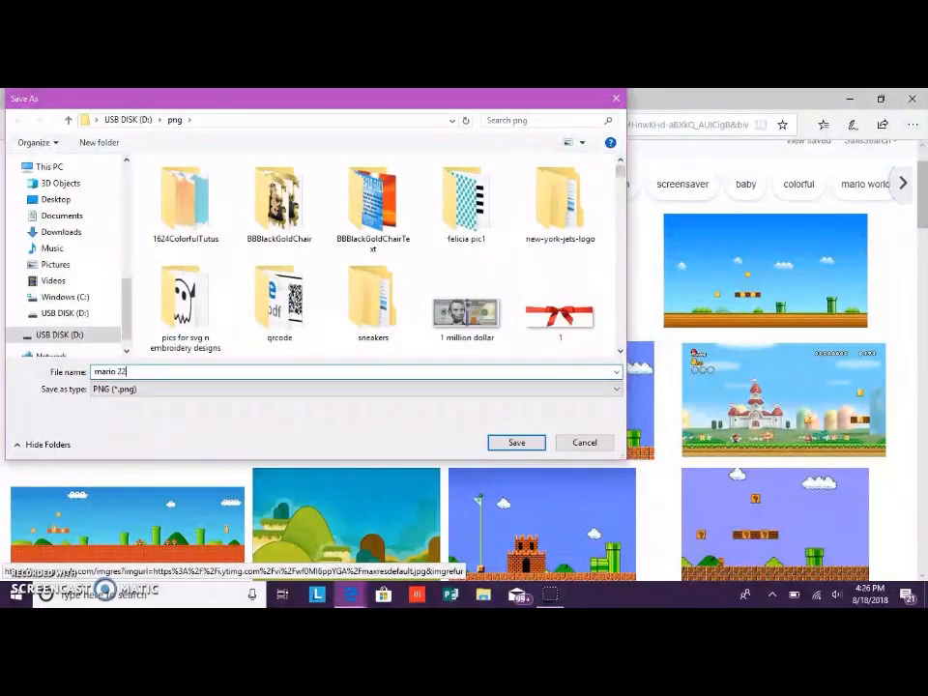
{"action": "key", "text": "Return"}
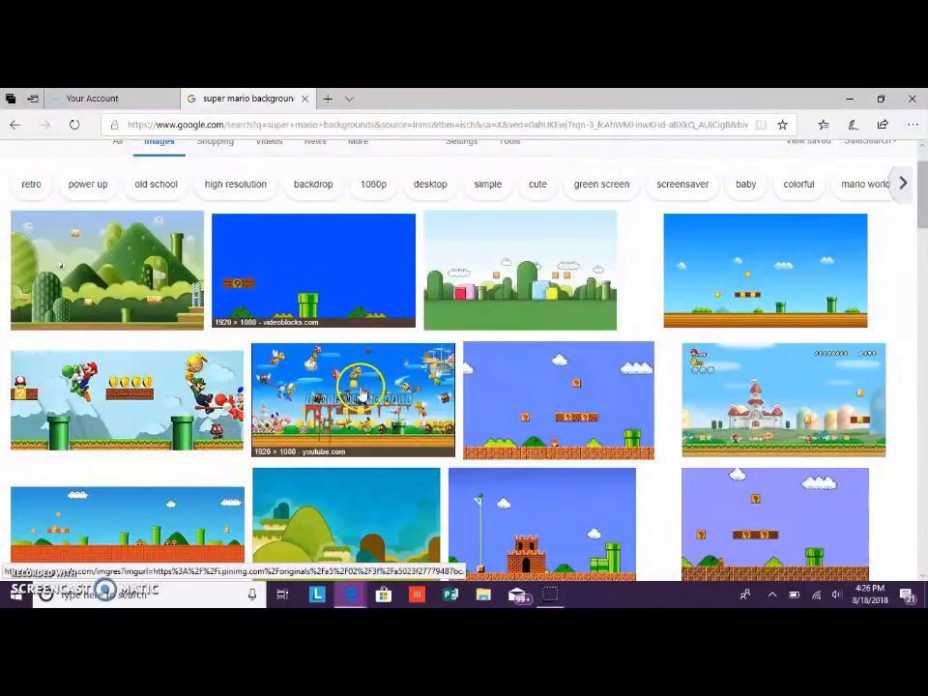
Look through the background results and change the image search to "super mario png"
{"action": "scroll", "coordinate": [362, 386], "scroll_direction": "down", "scroll_amount": 2}
{"action": "scroll", "coordinate": [363, 390], "scroll_direction": "down", "scroll_amount": 8}
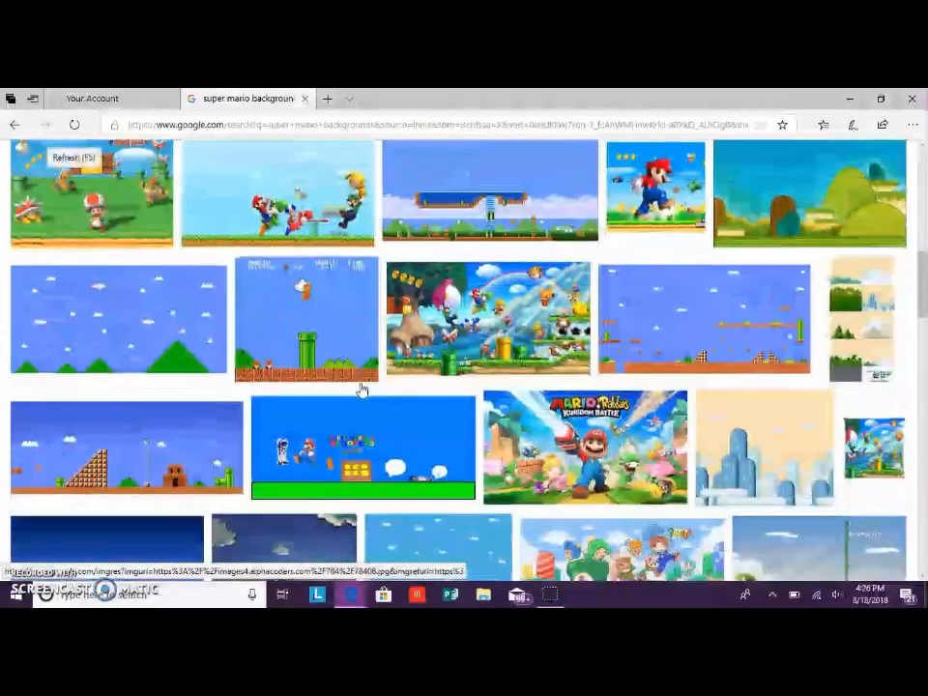
{"action": "scroll", "coordinate": [363, 390], "scroll_direction": "up", "scroll_amount": 10}
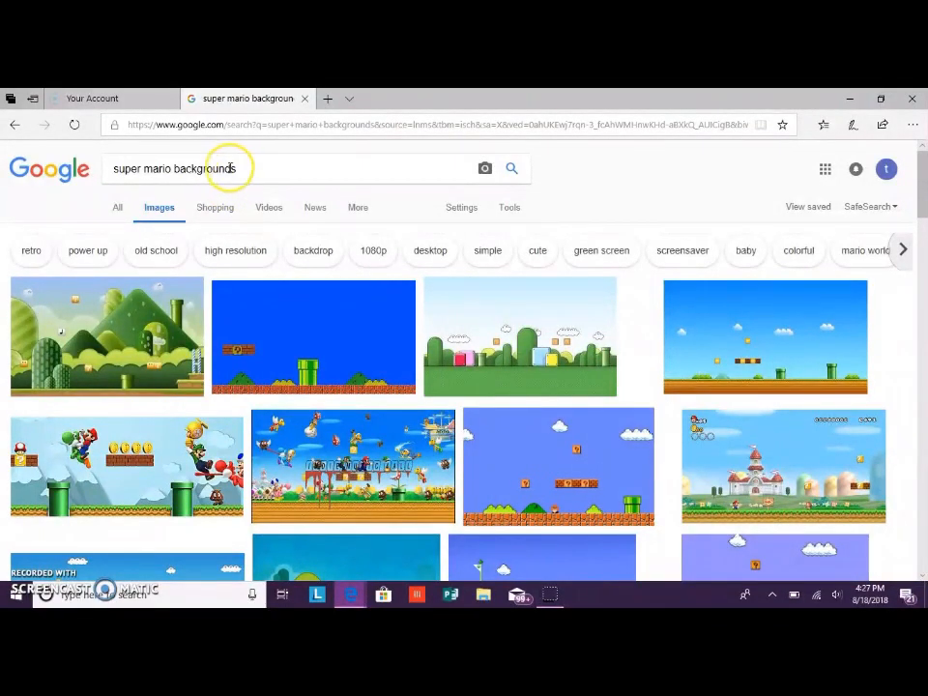
{"action": "double_click", "coordinate": [182, 171]}
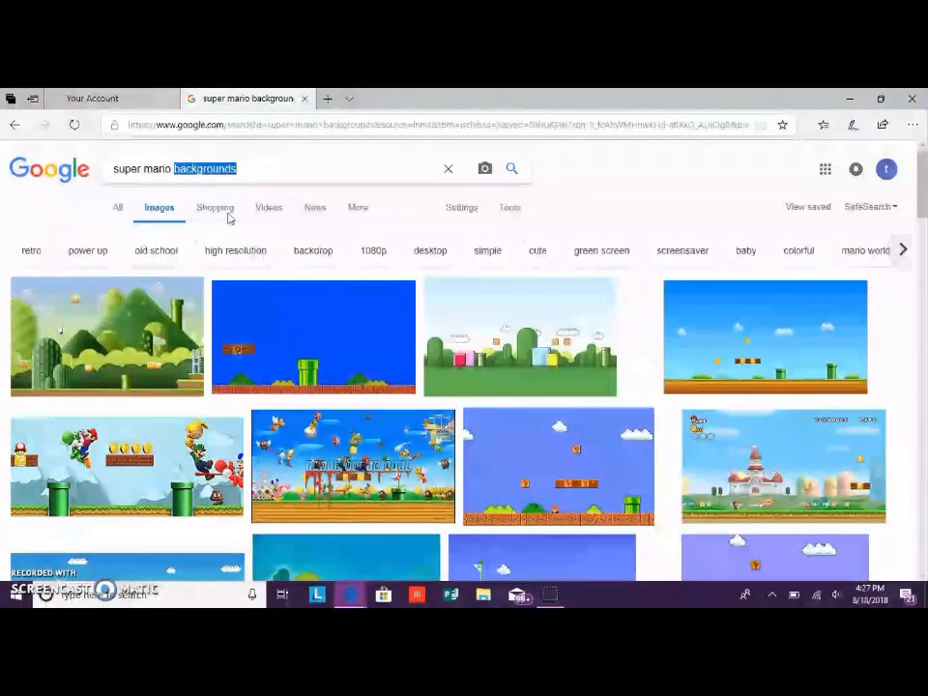
{"action": "type", "text": "png"}
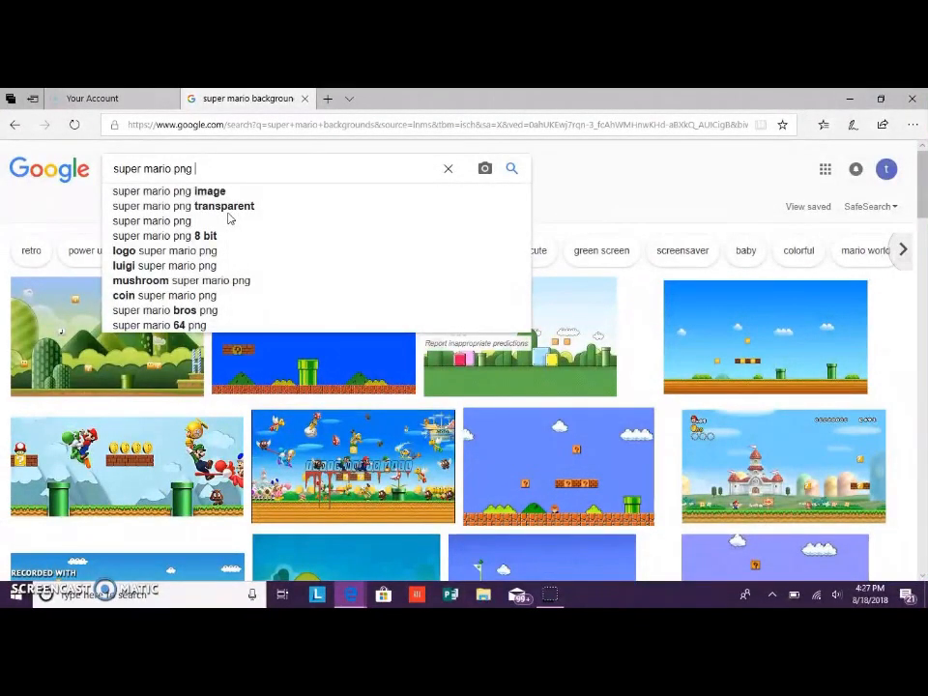
{"action": "key", "text": "Return"}
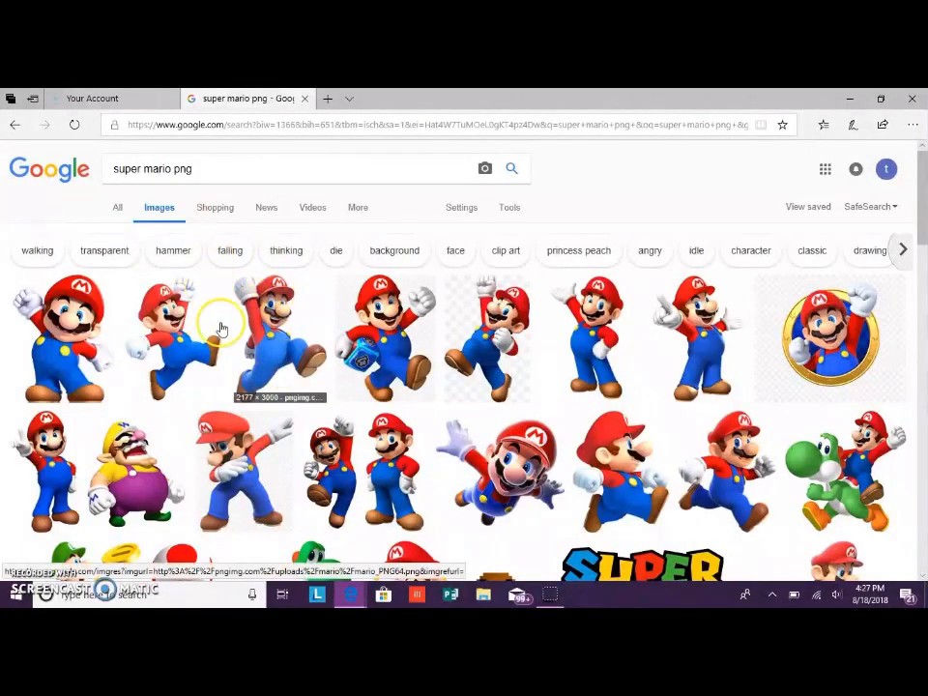
Open the second result, the jumping Mario, save it as a PNG under its suggested name in the png folder, and close the preview
{"action": "scroll", "coordinate": [220, 328], "scroll_direction": "down", "scroll_amount": 1}
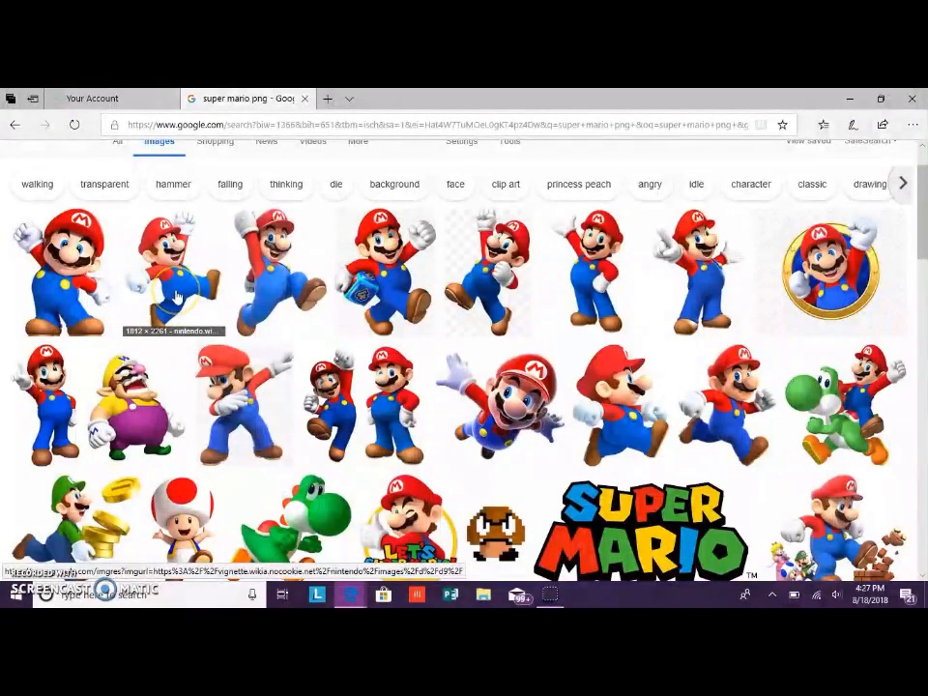
{"action": "left_click", "coordinate": [176, 298]}
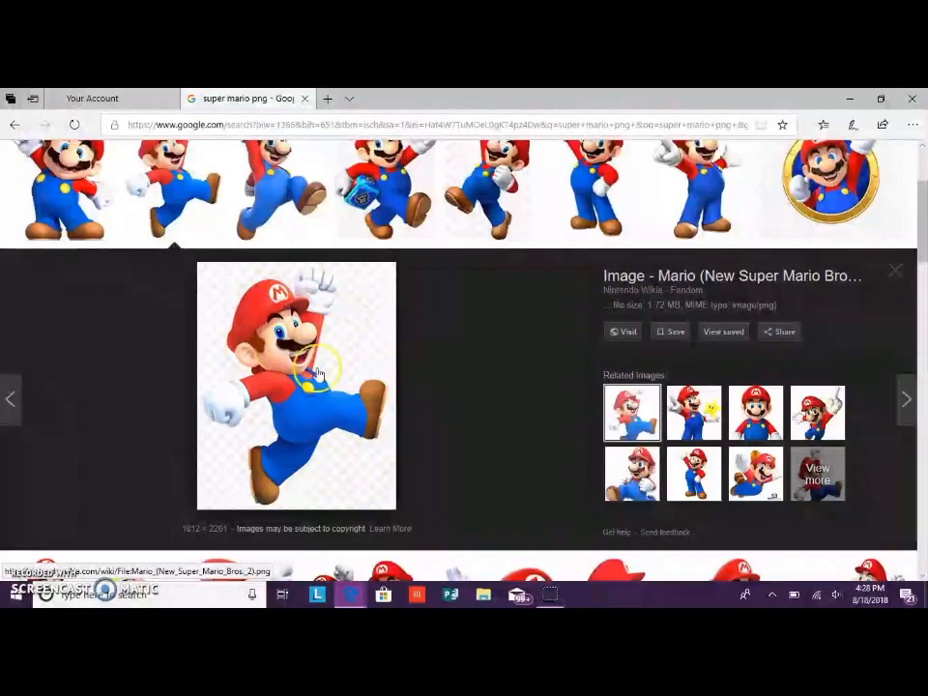
{"action": "right_click", "coordinate": [306, 406]}
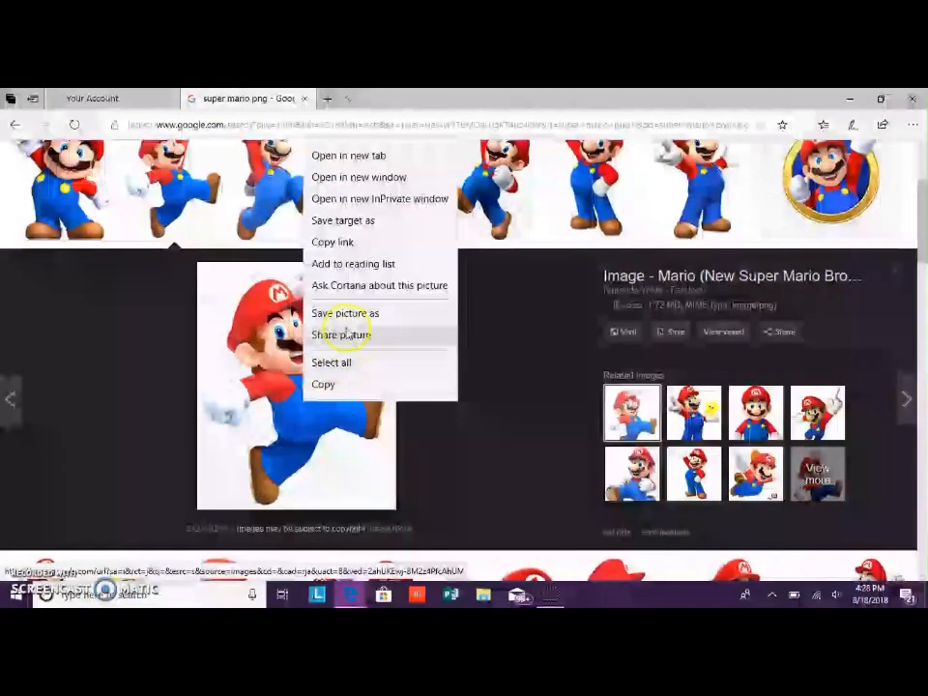
{"action": "left_click", "coordinate": [347, 313]}
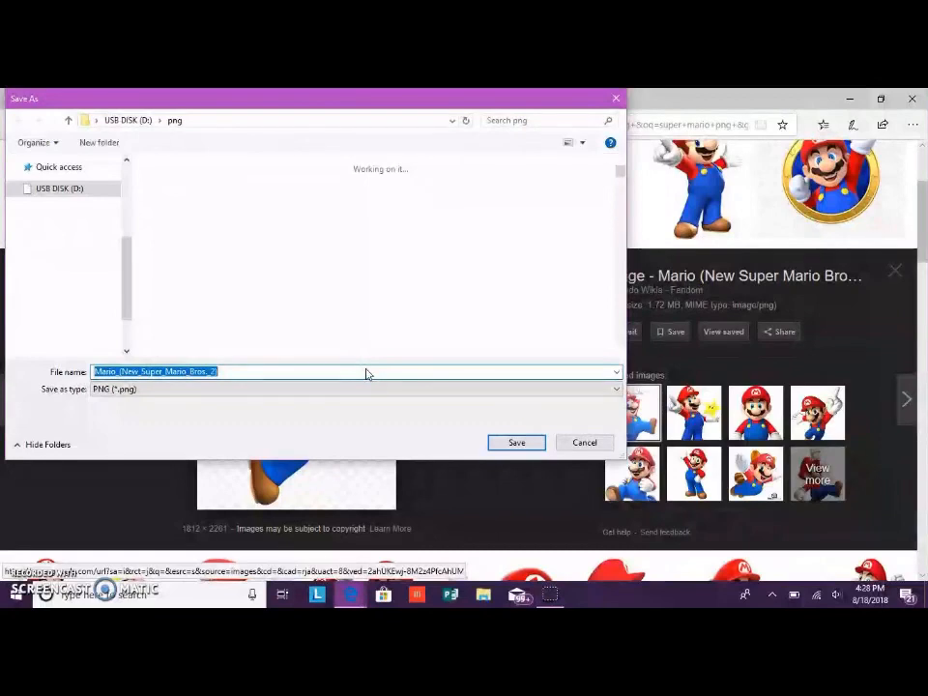
{"action": "left_click", "coordinate": [518, 443]}
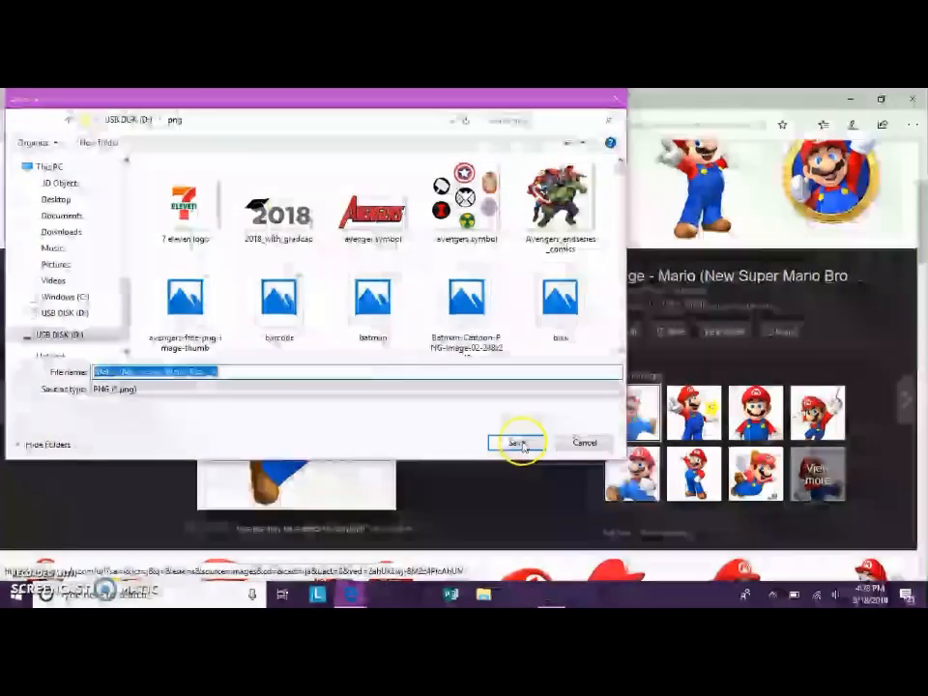
{"action": "left_click", "coordinate": [522, 445]}
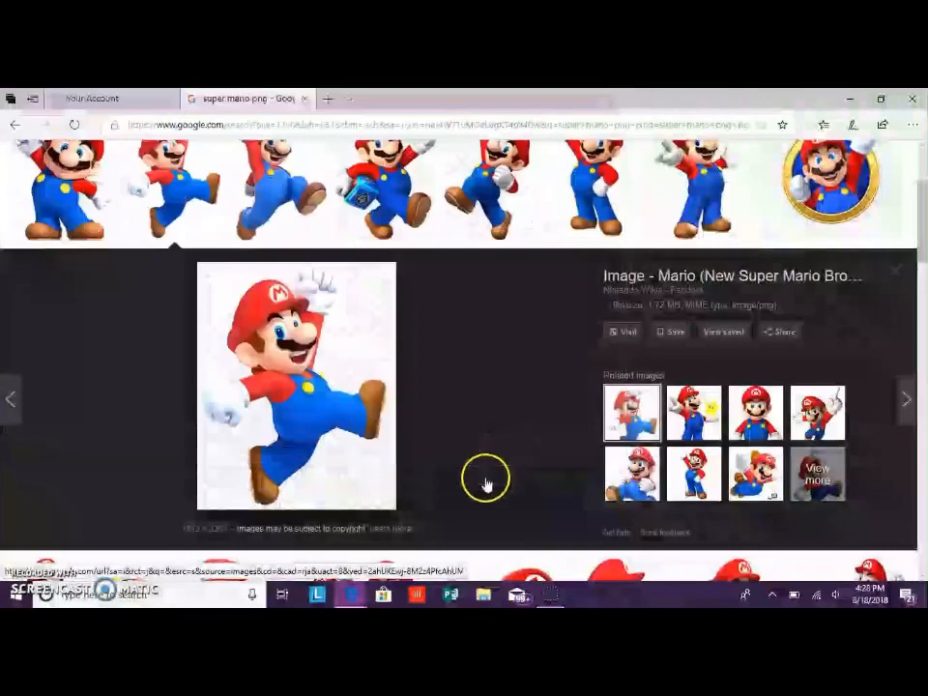
{"action": "left_click", "coordinate": [892, 273]}
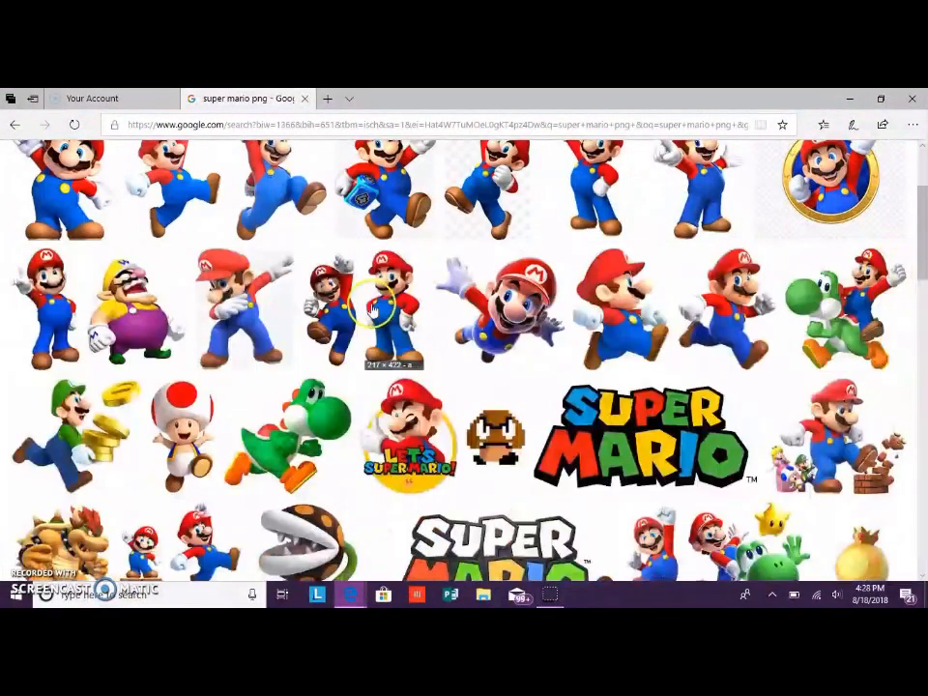
Examine more Super Mario PNG results, previewing the picture of two Marios with bricks and the jumping Mario on a checkered background
{"action": "scroll", "coordinate": [431, 310], "scroll_direction": "down", "scroll_amount": 2}
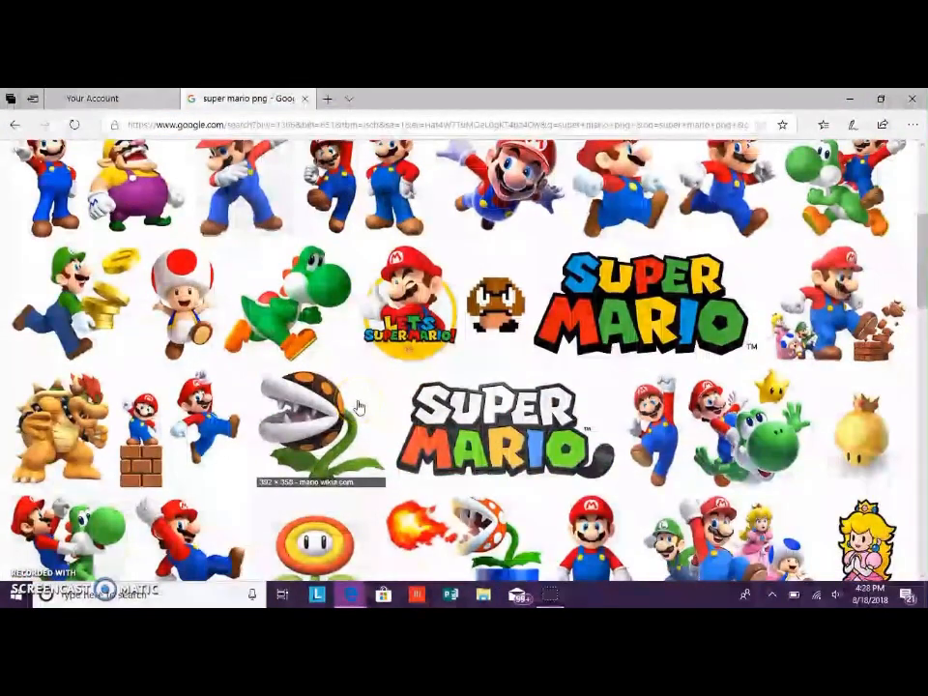
{"action": "left_click", "coordinate": [159, 452]}
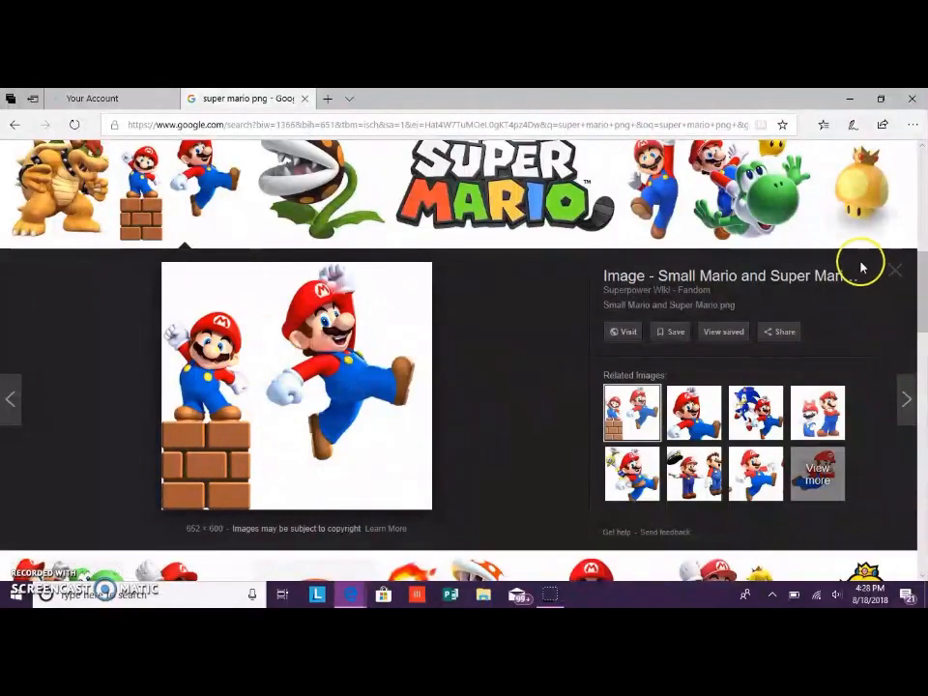
{"action": "left_click", "coordinate": [890, 271]}
{"action": "scroll", "coordinate": [328, 515], "scroll_direction": "up", "scroll_amount": 6}
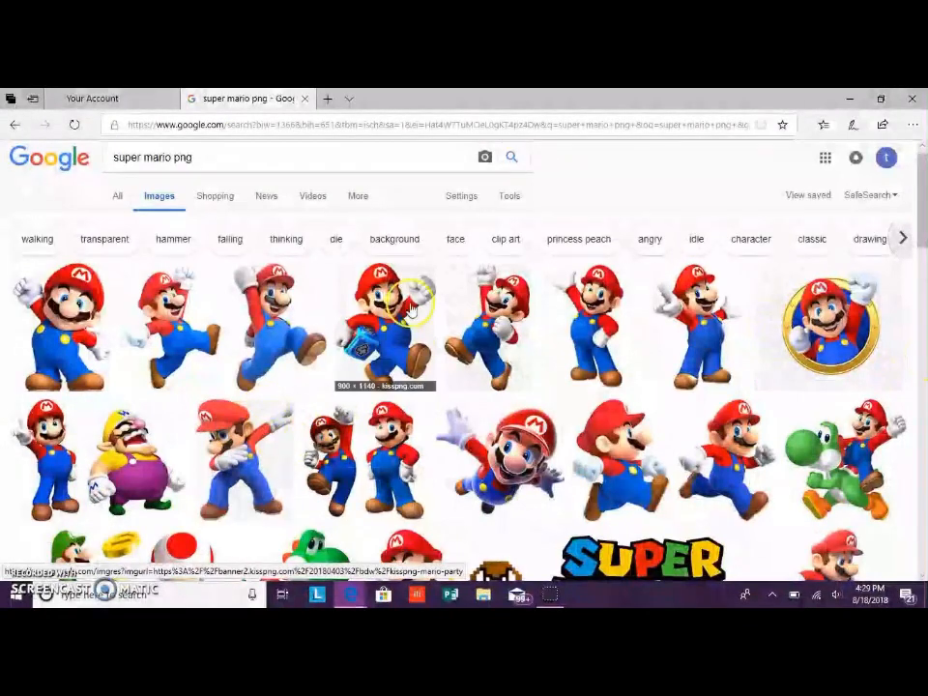
{"action": "left_click", "coordinate": [466, 307]}
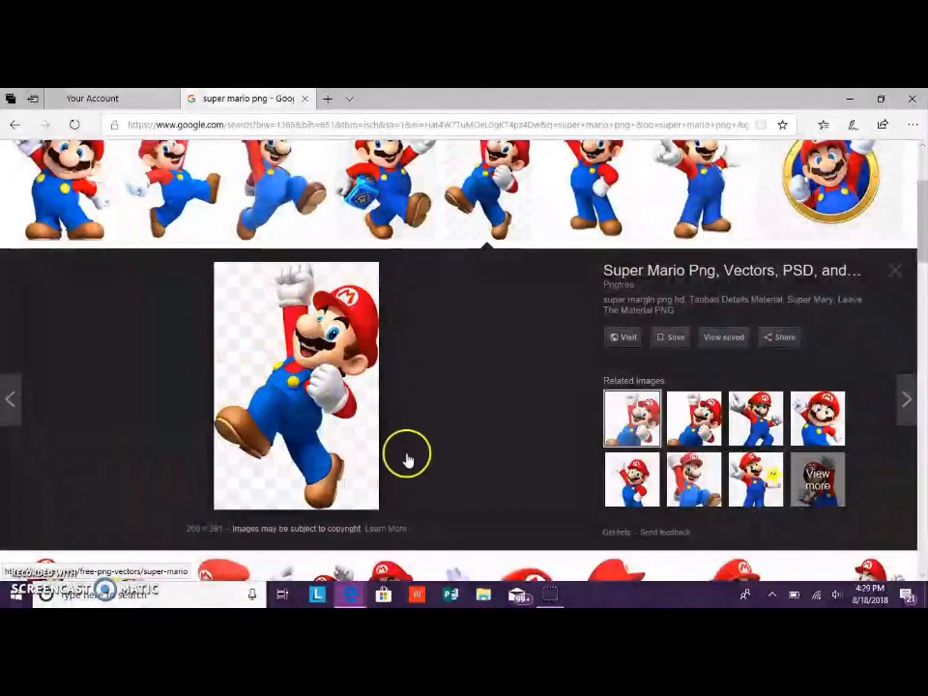
{"action": "left_click", "coordinate": [892, 280]}
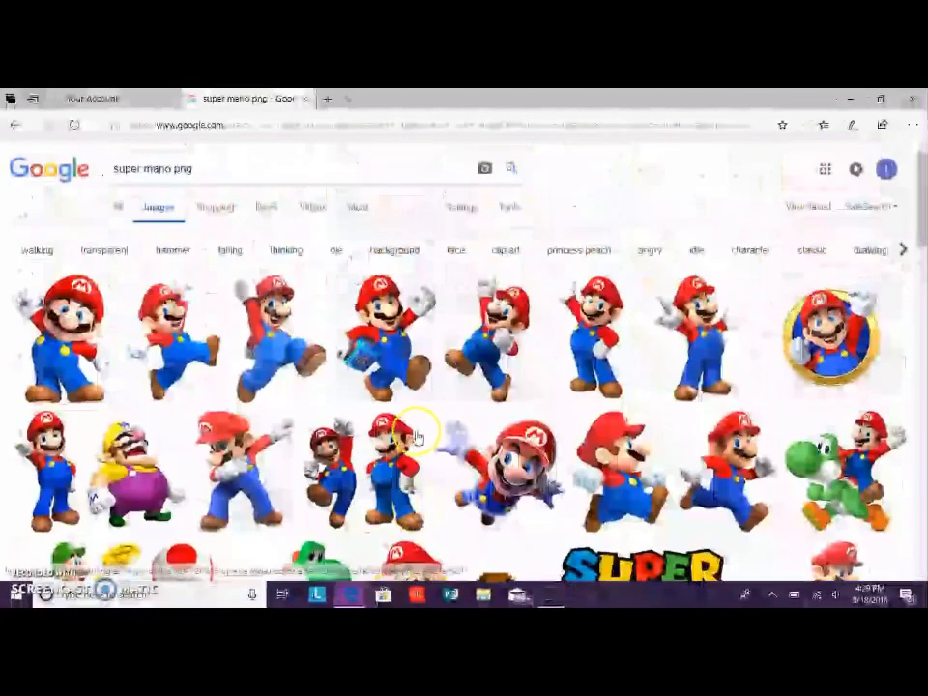
{"action": "scroll", "coordinate": [264, 328], "scroll_direction": "down", "scroll_amount": 15}
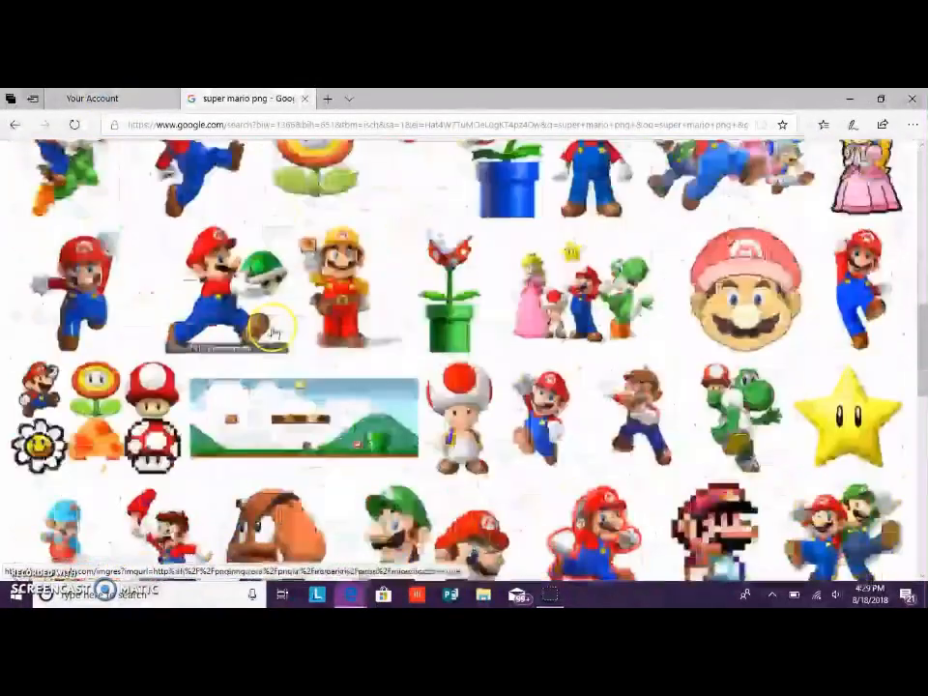
{"action": "scroll", "coordinate": [264, 363], "scroll_direction": "down", "scroll_amount": 5}
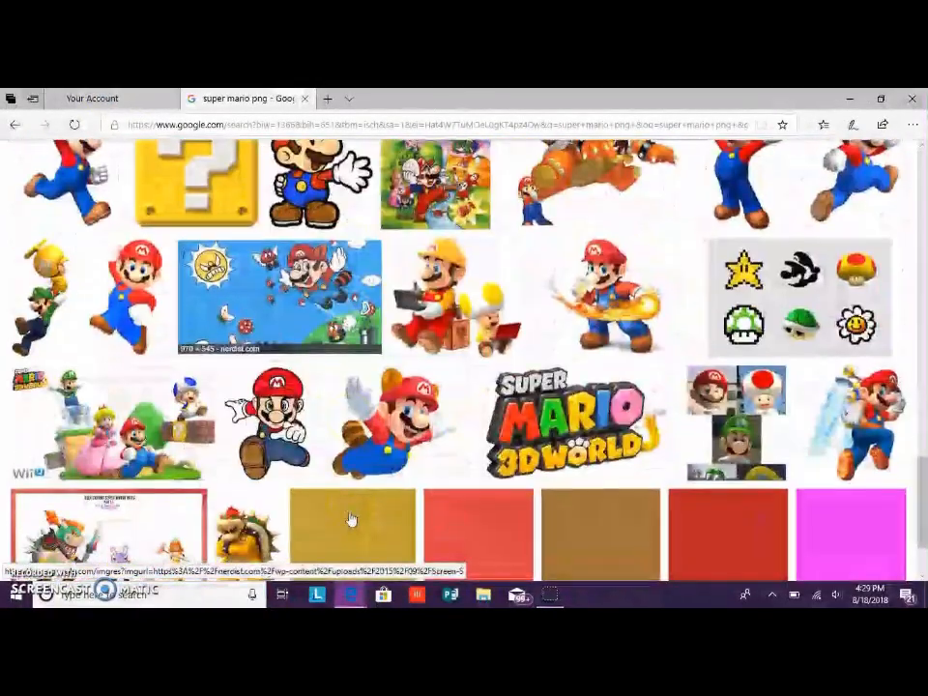
{"action": "scroll", "coordinate": [350, 515], "scroll_direction": "up", "scroll_amount": 20}
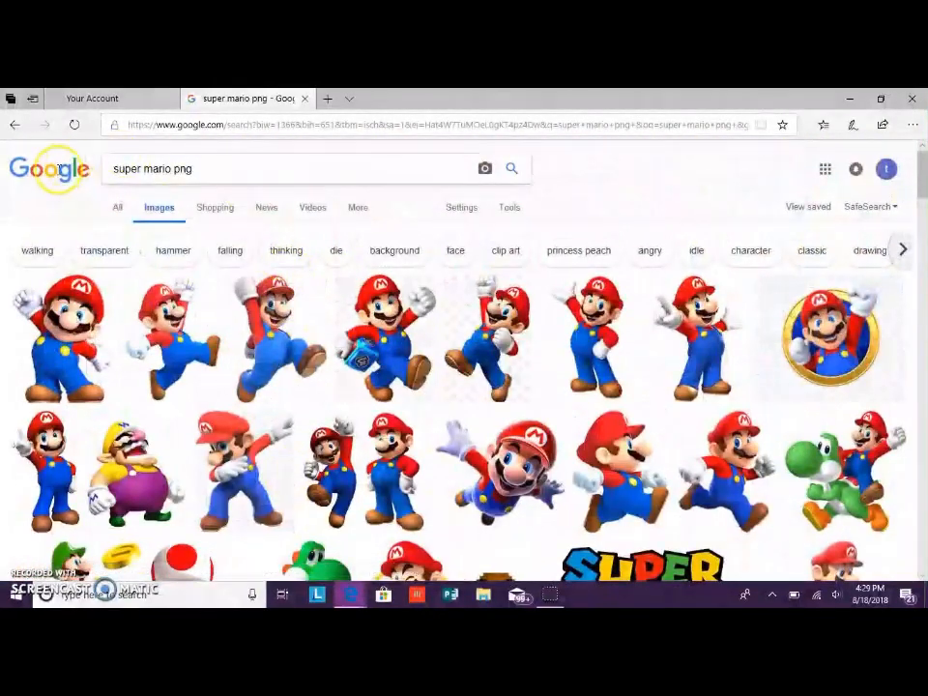
Replace the image search with "barcode" and look through the barcode pictures
{"action": "left_click", "coordinate": [206, 172]}
{"action": "triple_click", "coordinate": [203, 176]}
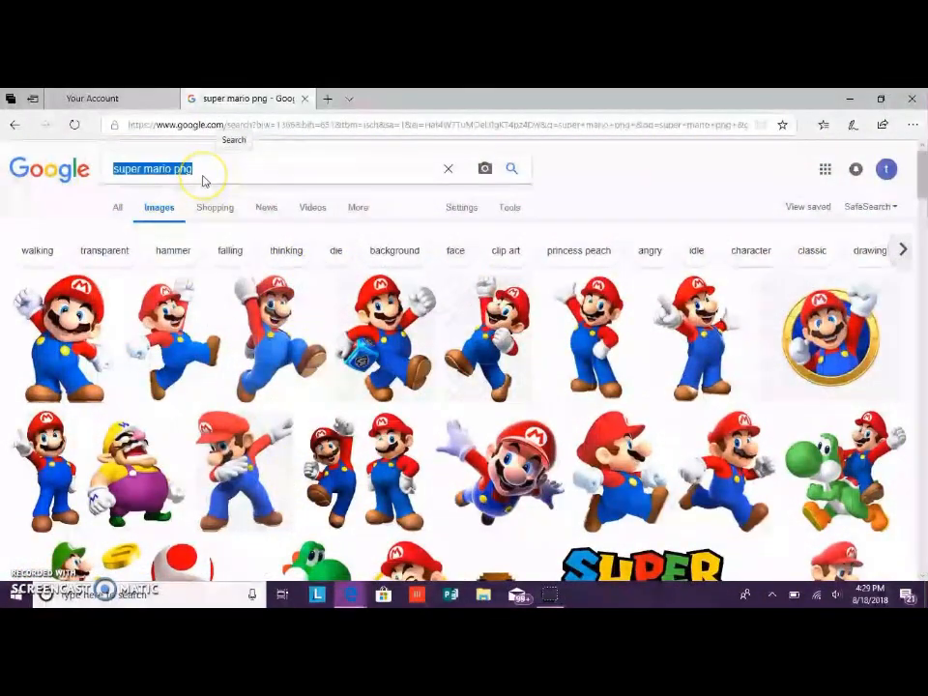
{"action": "type", "text": "bar"}
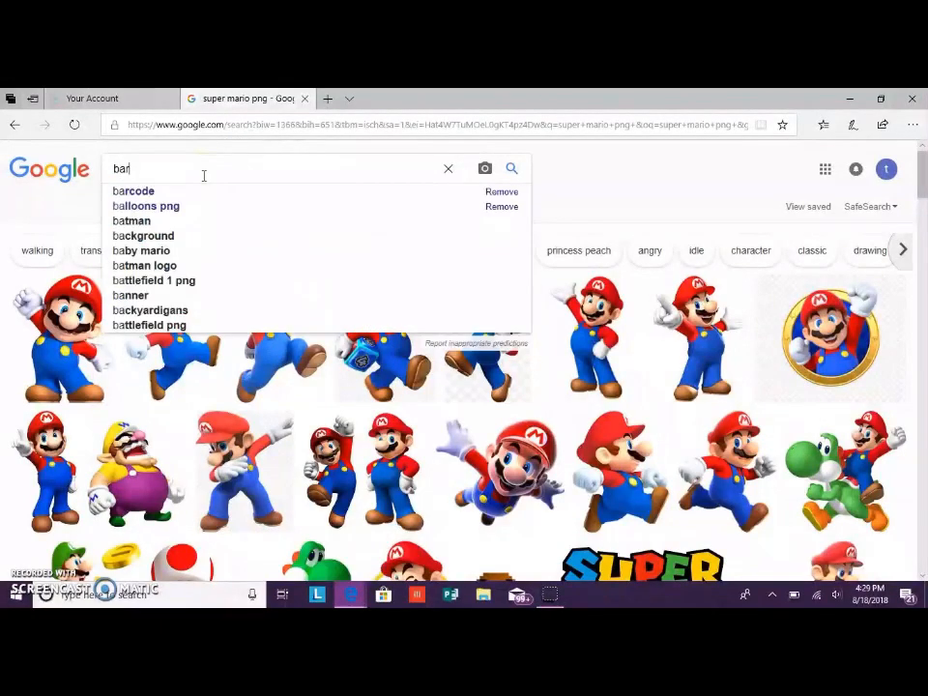
{"action": "type", "text": "code"}
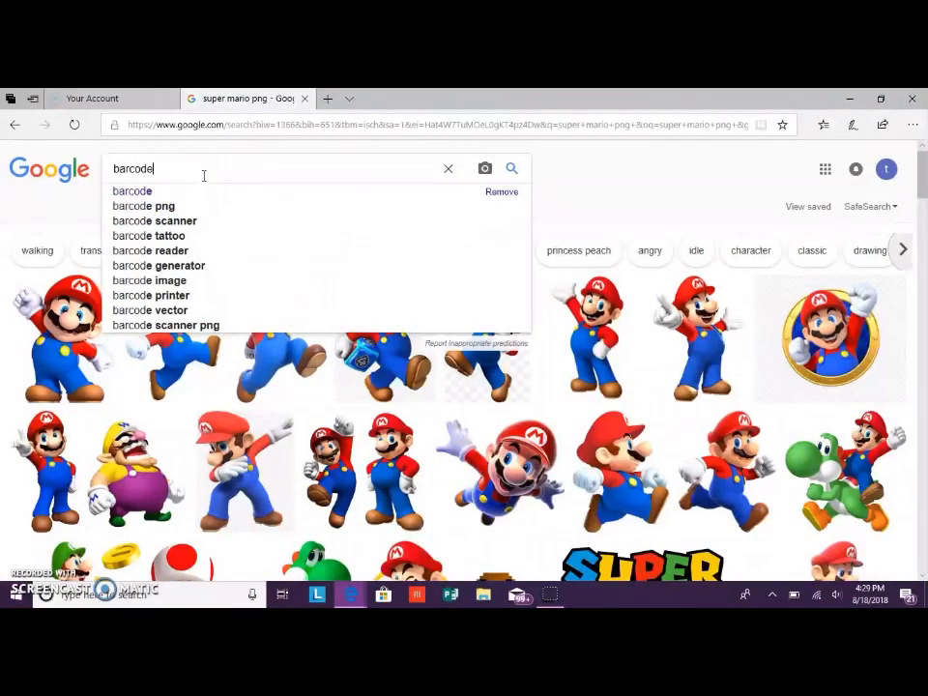
{"action": "key", "text": "Return"}
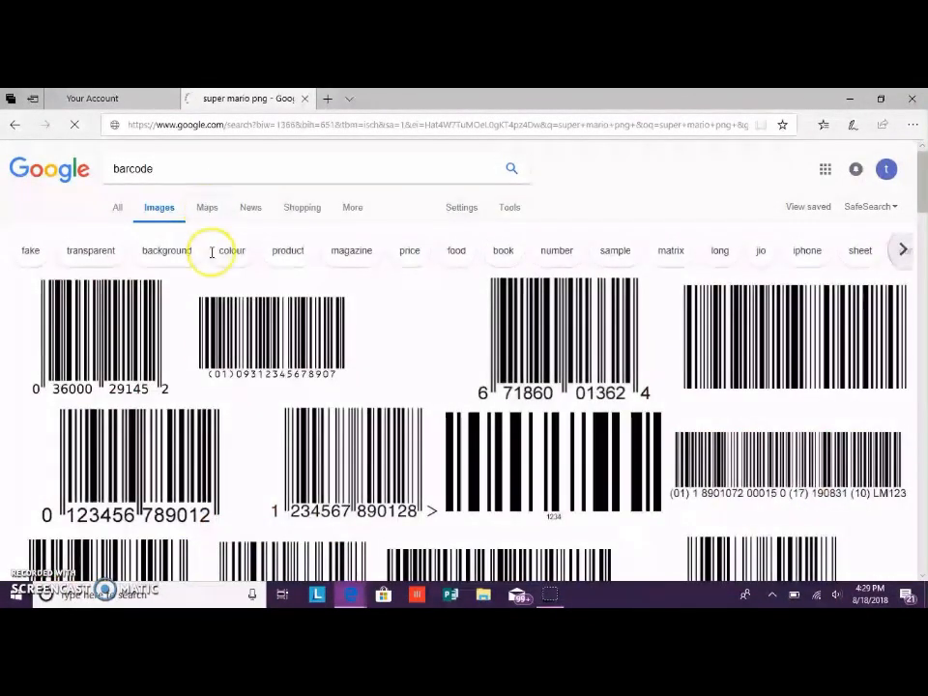
{"action": "scroll", "coordinate": [371, 392], "scroll_direction": "down", "scroll_amount": 2}
{"action": "scroll", "coordinate": [357, 393], "scroll_direction": "down", "scroll_amount": 3}
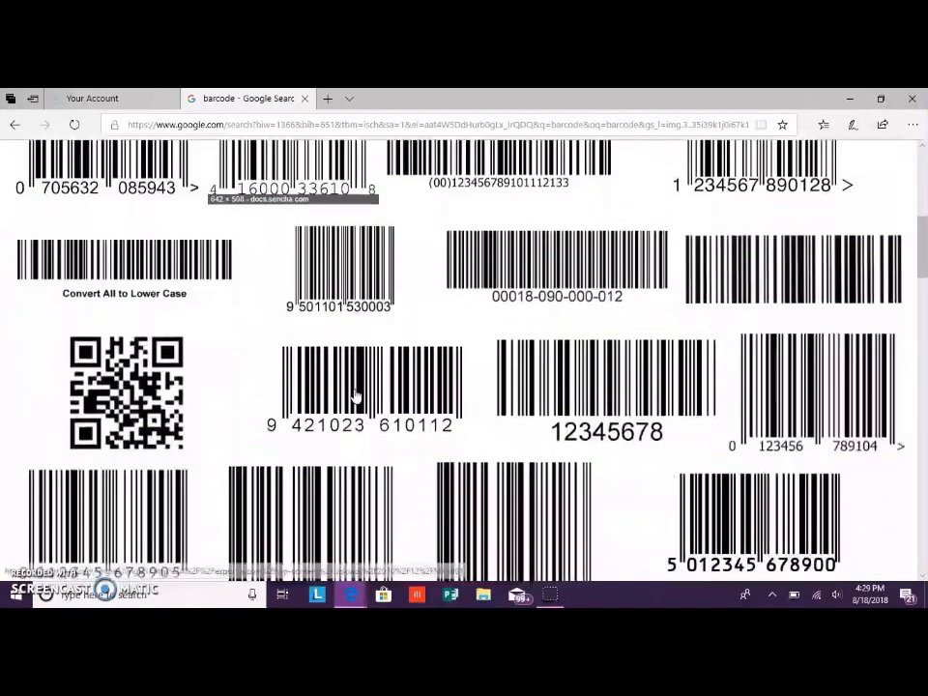
{"action": "scroll", "coordinate": [354, 394], "scroll_direction": "down", "scroll_amount": 1}
{"action": "scroll", "coordinate": [357, 444], "scroll_direction": "down", "scroll_amount": 2}
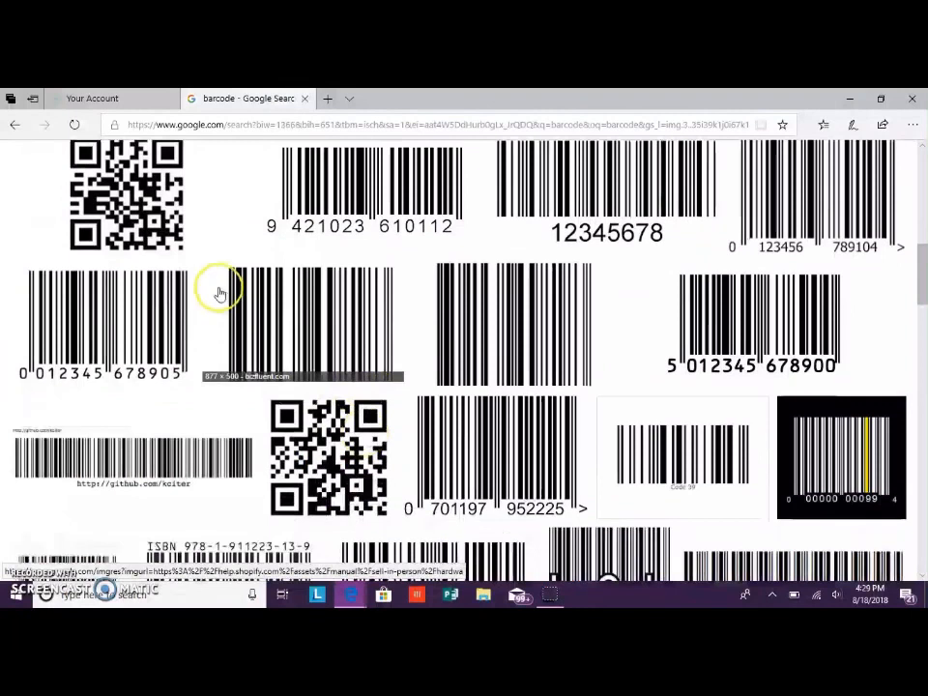
{"action": "right_click", "coordinate": [359, 311]}
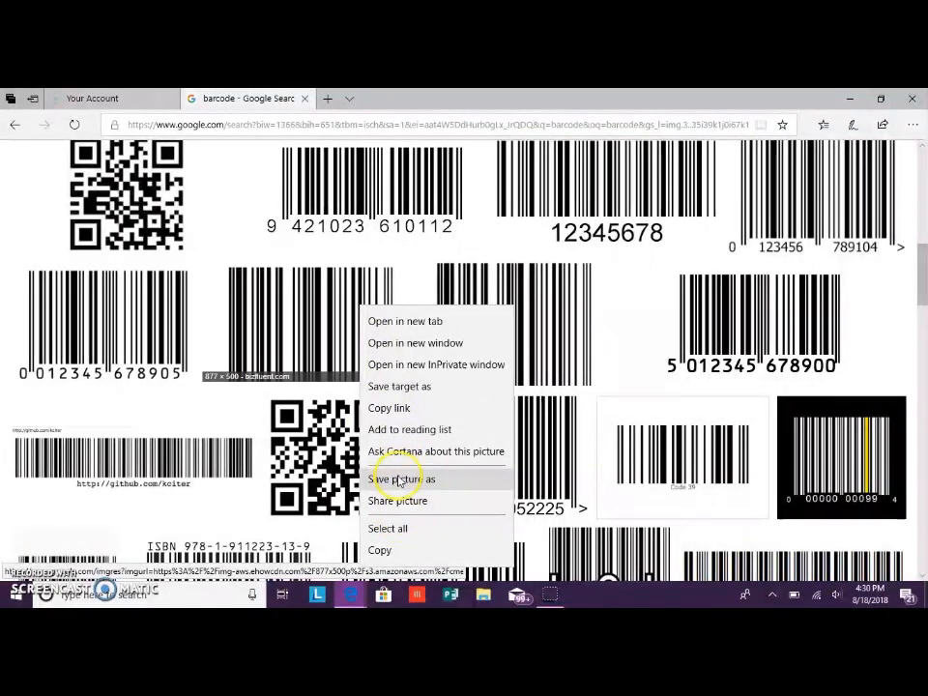
{"action": "left_click", "coordinate": [399, 480]}
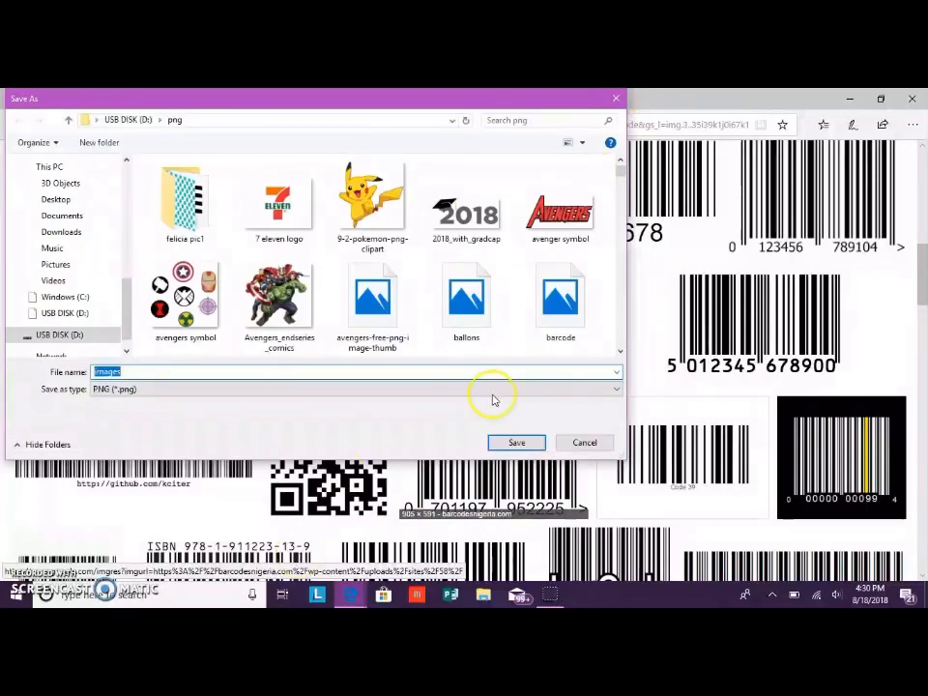
{"action": "left_click", "coordinate": [579, 444]}
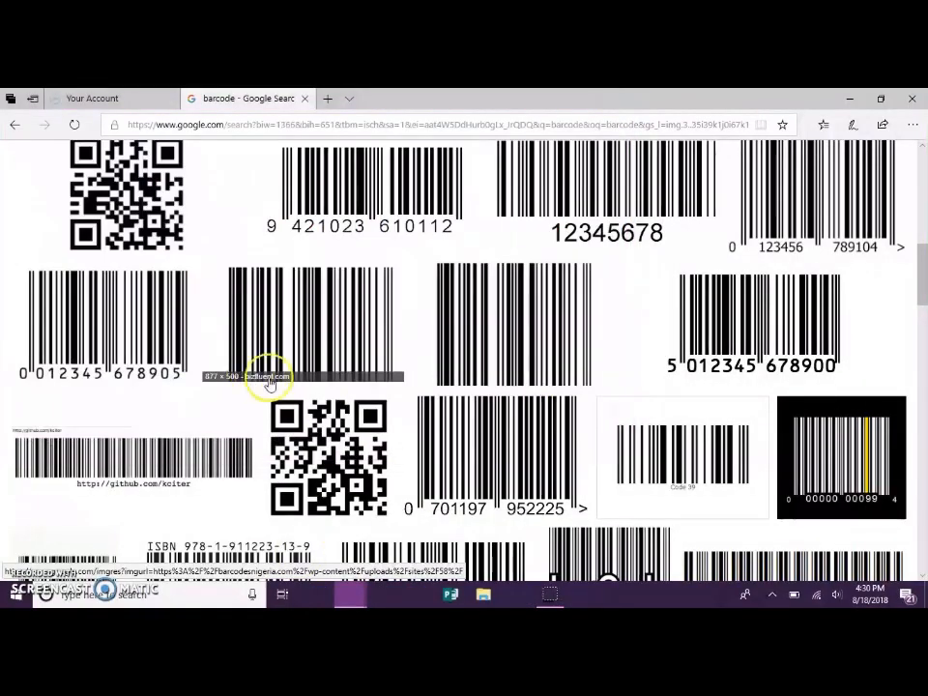
Replace the barcode image search with "fun birthday nutritional facts"
{"action": "left_click_drag", "start_coordinate": [921, 292], "coordinate": [918, 197]}
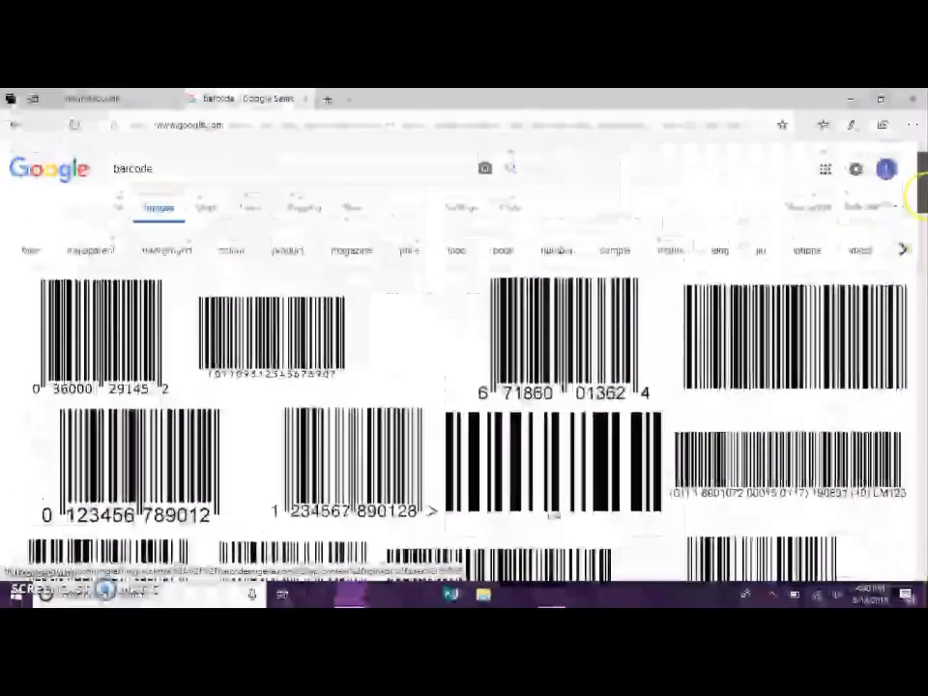
{"action": "left_click", "coordinate": [126, 205]}
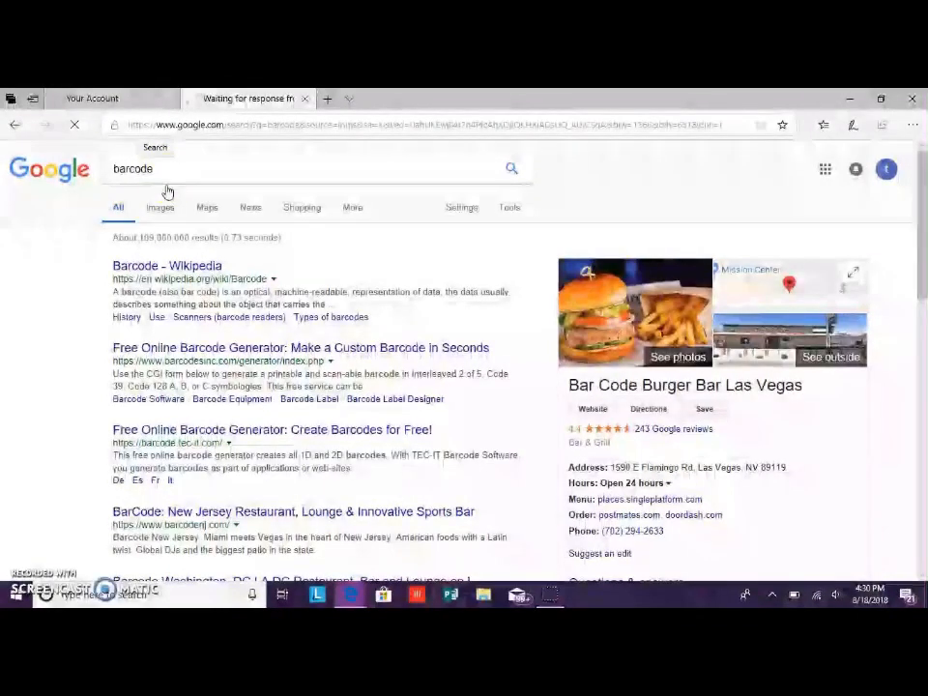
{"action": "left_click", "coordinate": [161, 200]}
{"action": "left_click", "coordinate": [162, 172]}
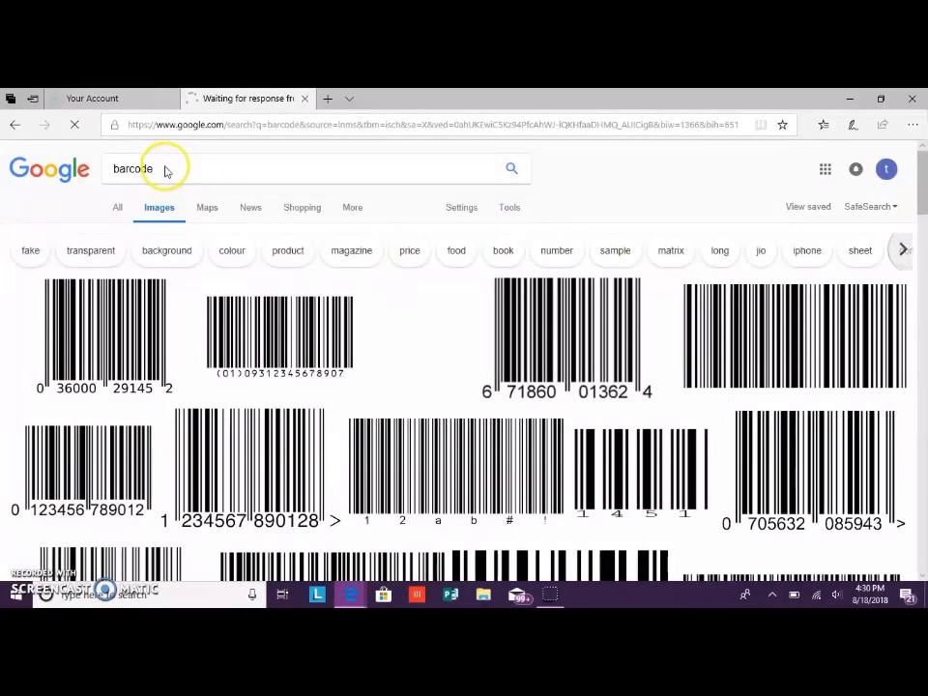
{"action": "left_click", "coordinate": [166, 173]}
{"action": "left_click_drag", "start_coordinate": [164, 170], "coordinate": [110, 176]}
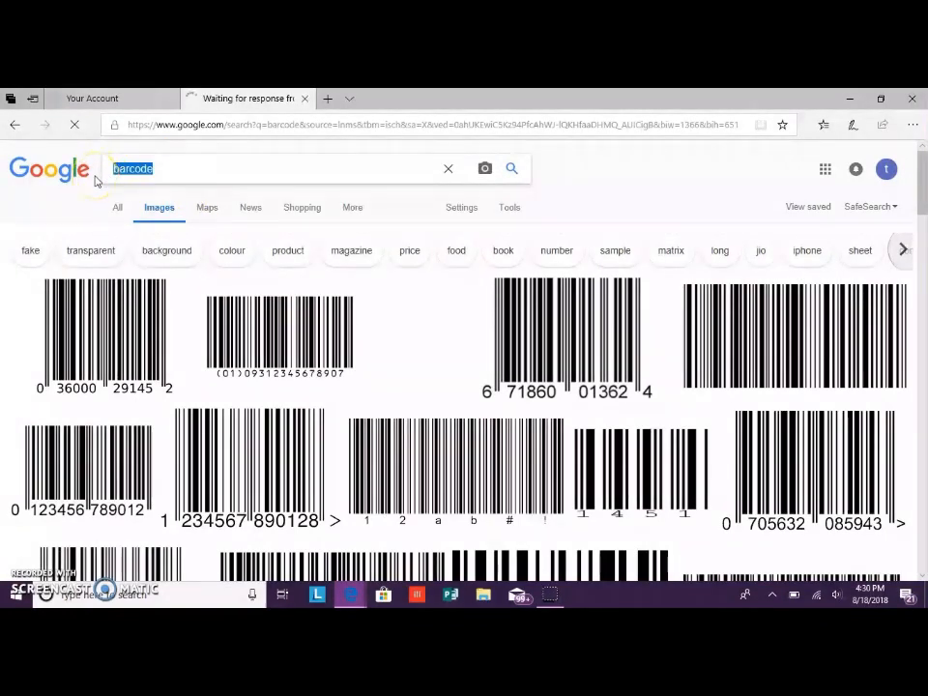
{"action": "type", "text": "fun"}
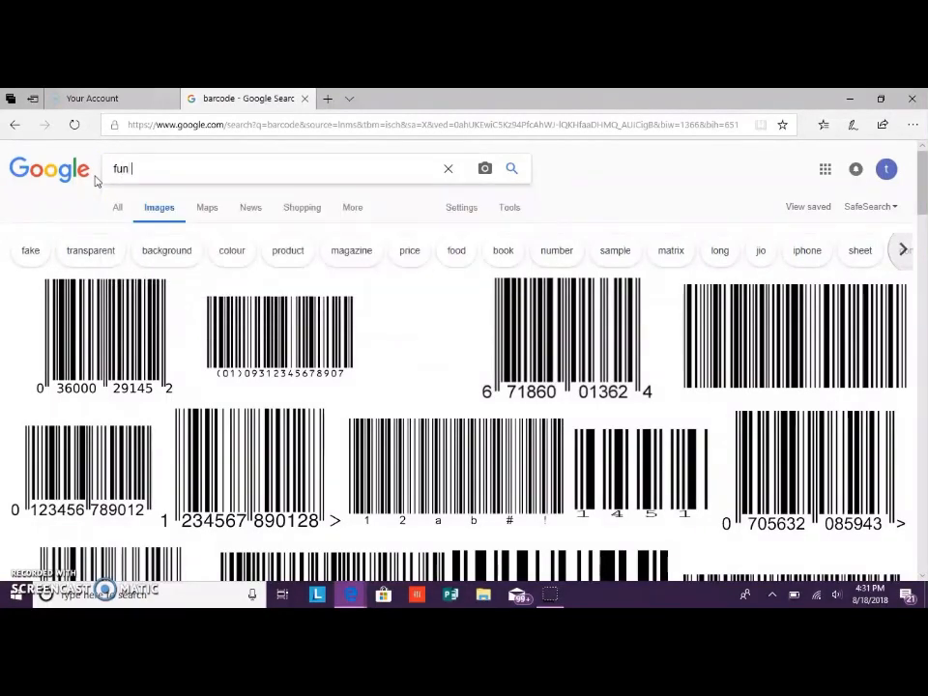
{"action": "type", "text": " bir"}
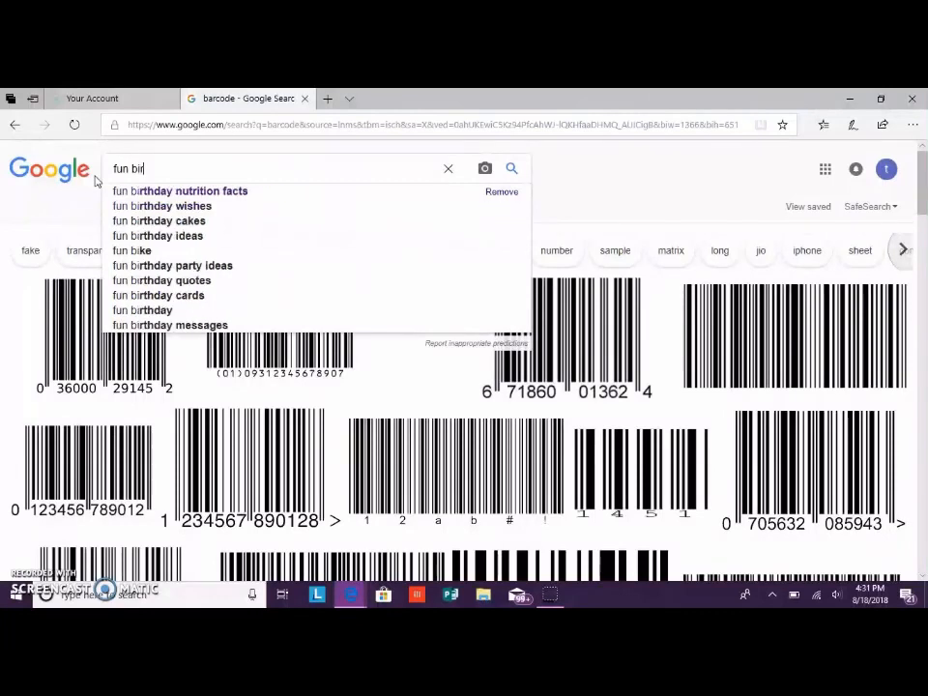
{"action": "type", "text": "thday n"}
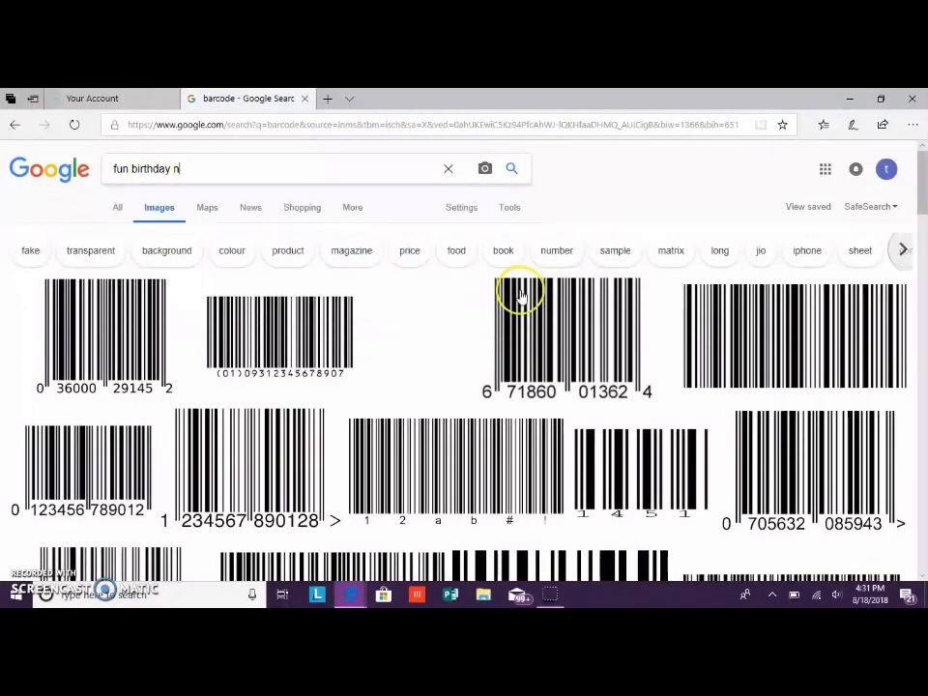
{"action": "type", "text": "utritional facts"}
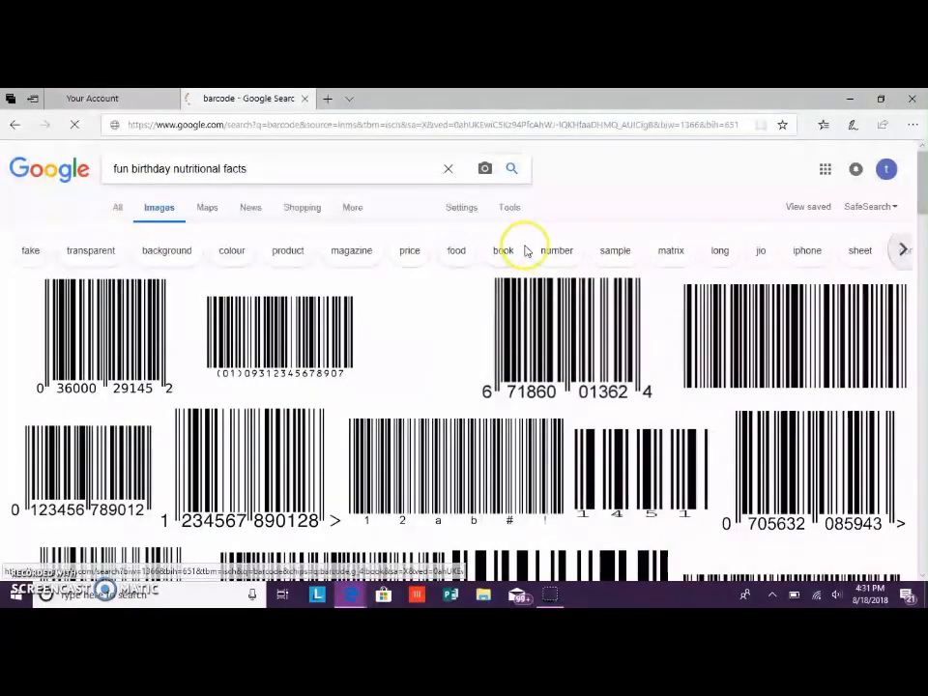
{"action": "key", "text": "Return"}
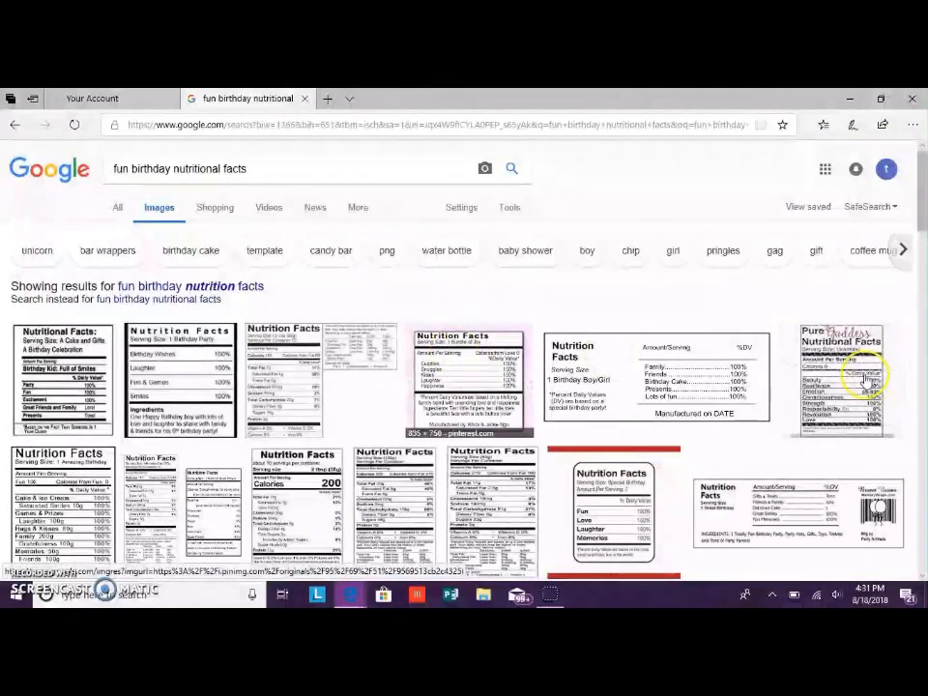
Preview the Nutrition Facts label with the serving size "1 Amazing Birthday", close it, and look through the other label results
{"action": "left_click", "coordinate": [71, 492]}
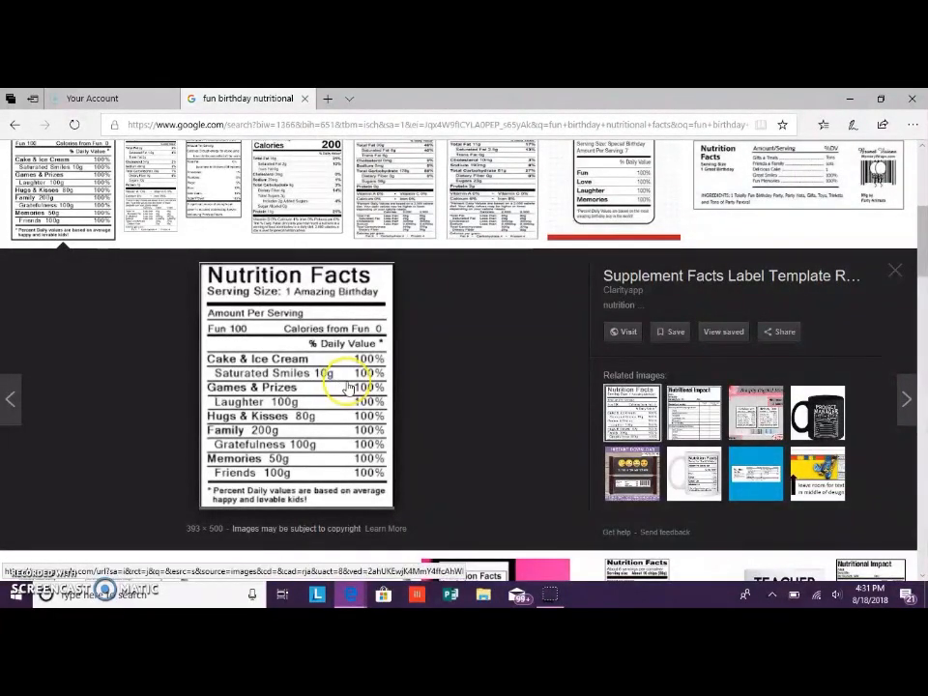
{"action": "right_click", "coordinate": [346, 386]}
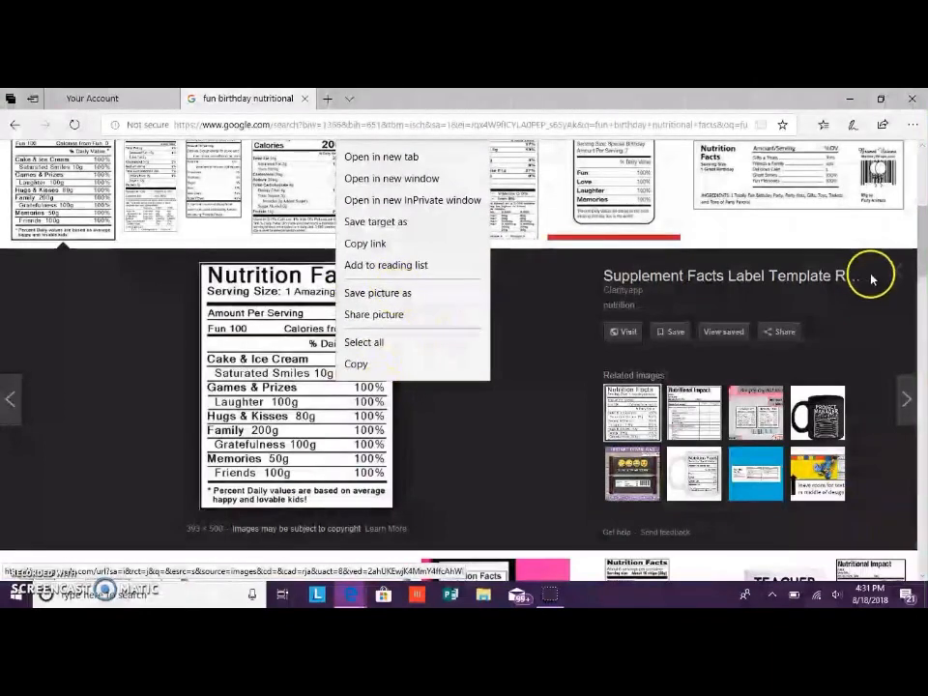
{"action": "left_click", "coordinate": [893, 278]}
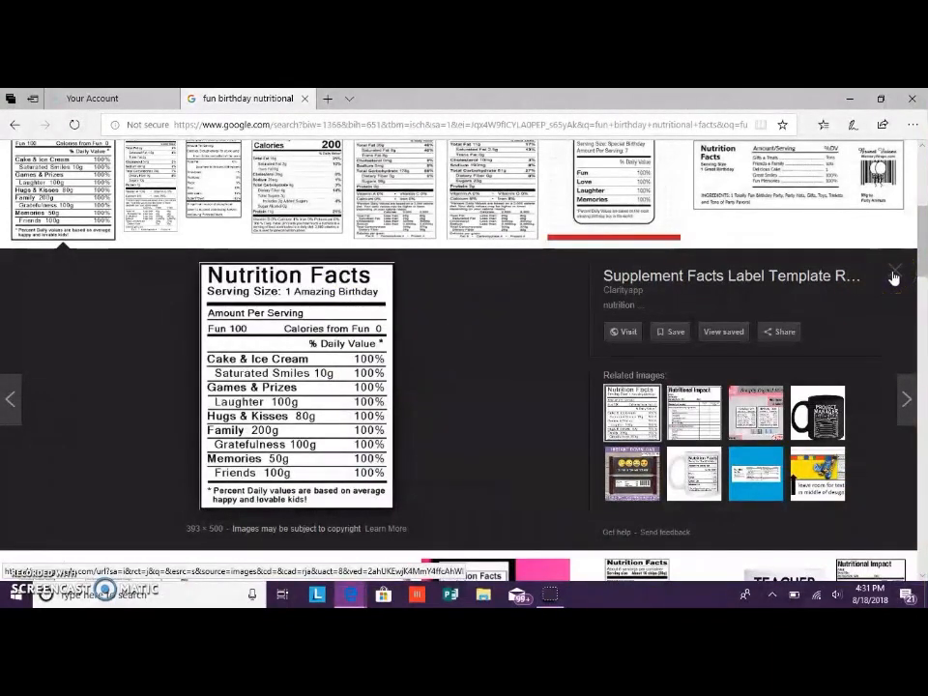
{"action": "left_click", "coordinate": [893, 278]}
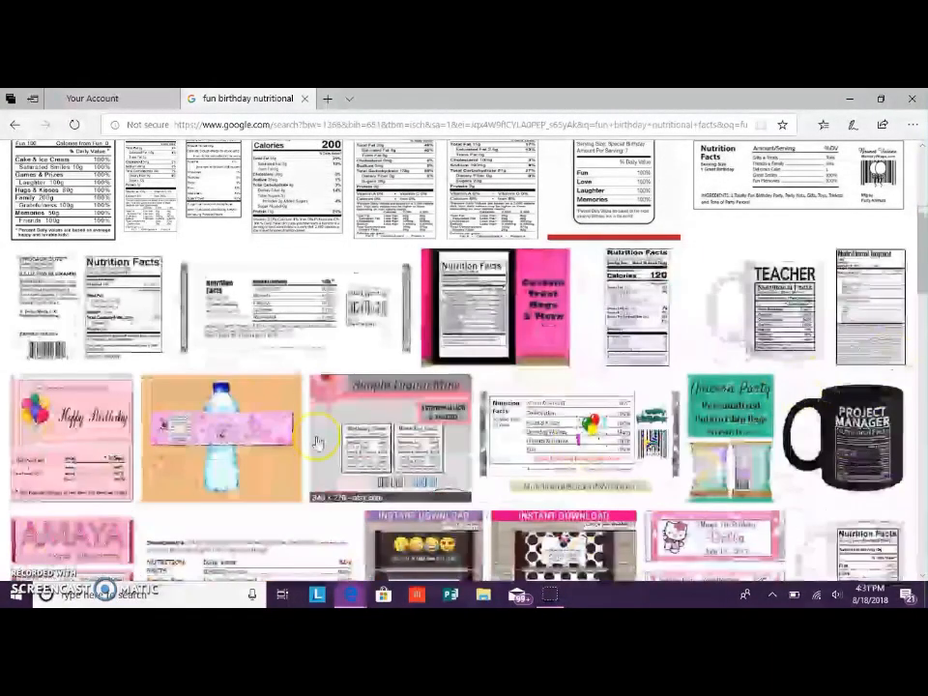
{"action": "scroll", "coordinate": [212, 307], "scroll_direction": "up", "scroll_amount": 3}
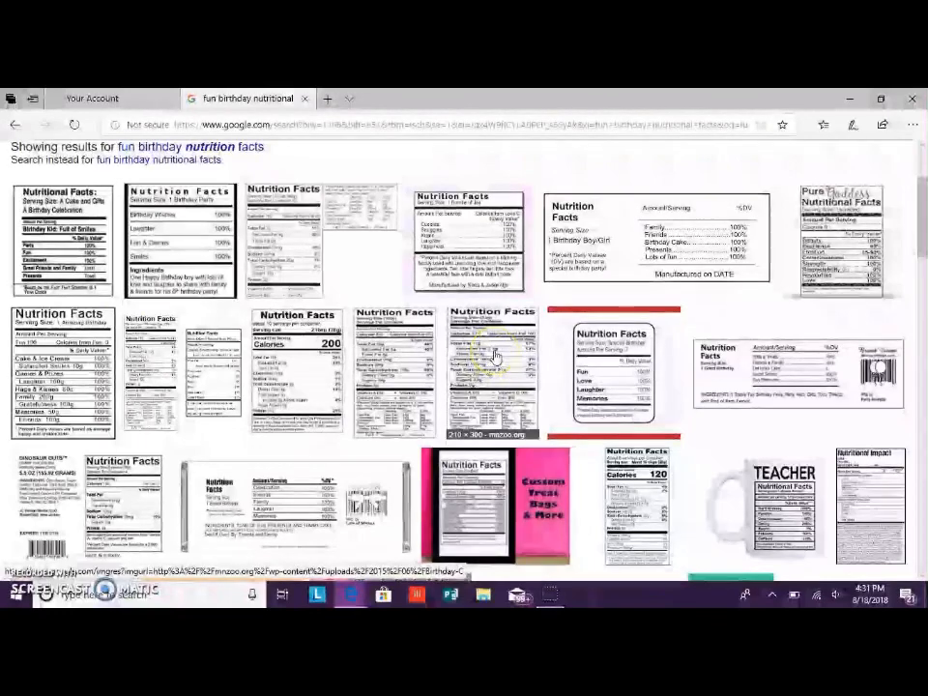
{"action": "scroll", "coordinate": [493, 356], "scroll_direction": "down", "scroll_amount": 5}
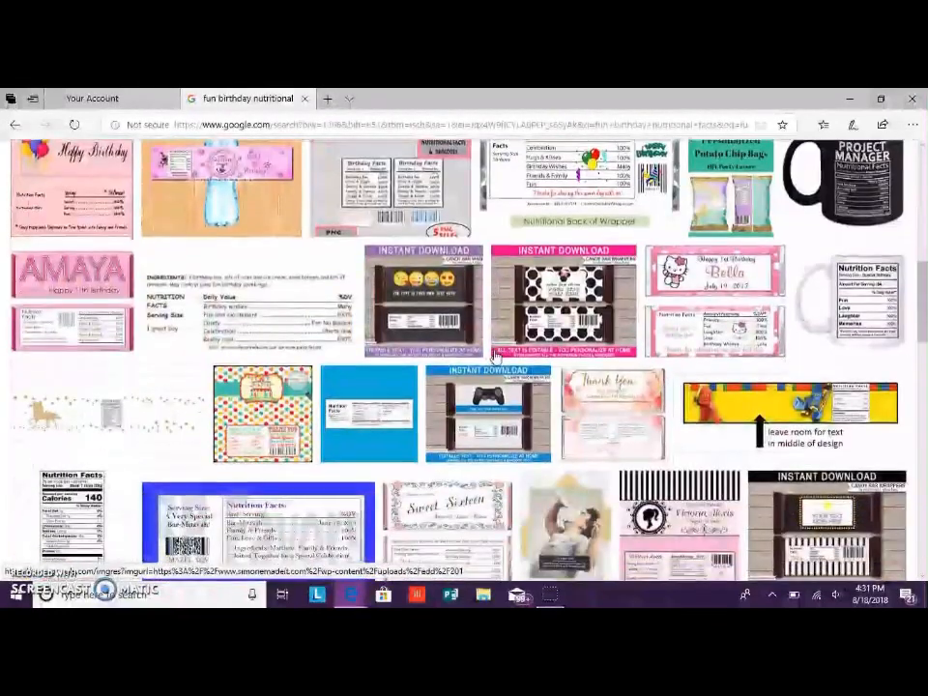
{"action": "scroll", "coordinate": [493, 355], "scroll_direction": "down", "scroll_amount": 2}
{"action": "scroll", "coordinate": [492, 356], "scroll_direction": "up", "scroll_amount": 10}
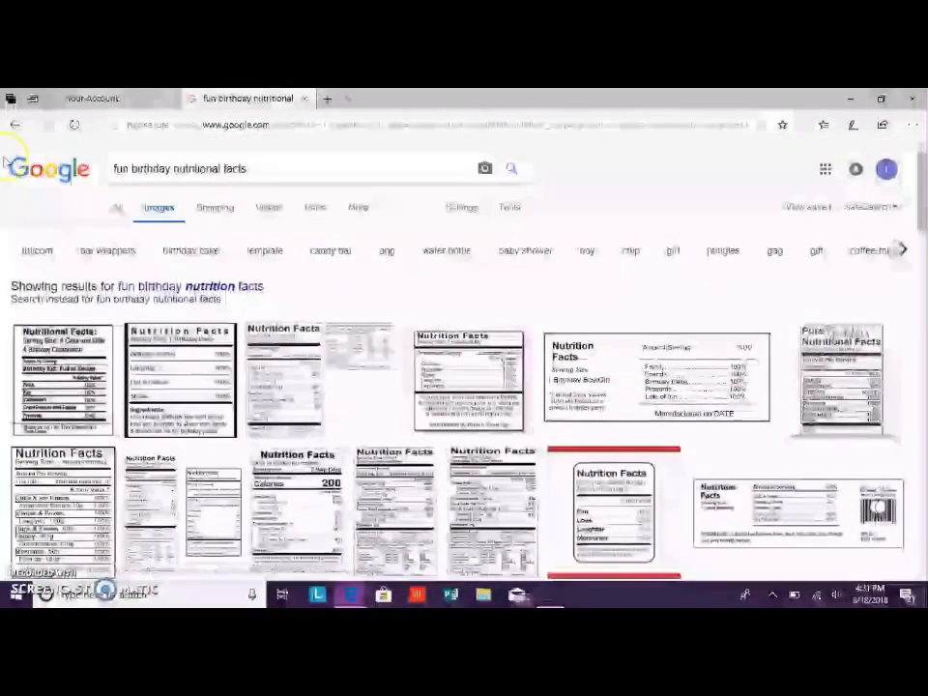
Switch from image results to general web results and search for "super mario fonts"
{"action": "left_click", "coordinate": [118, 208]}
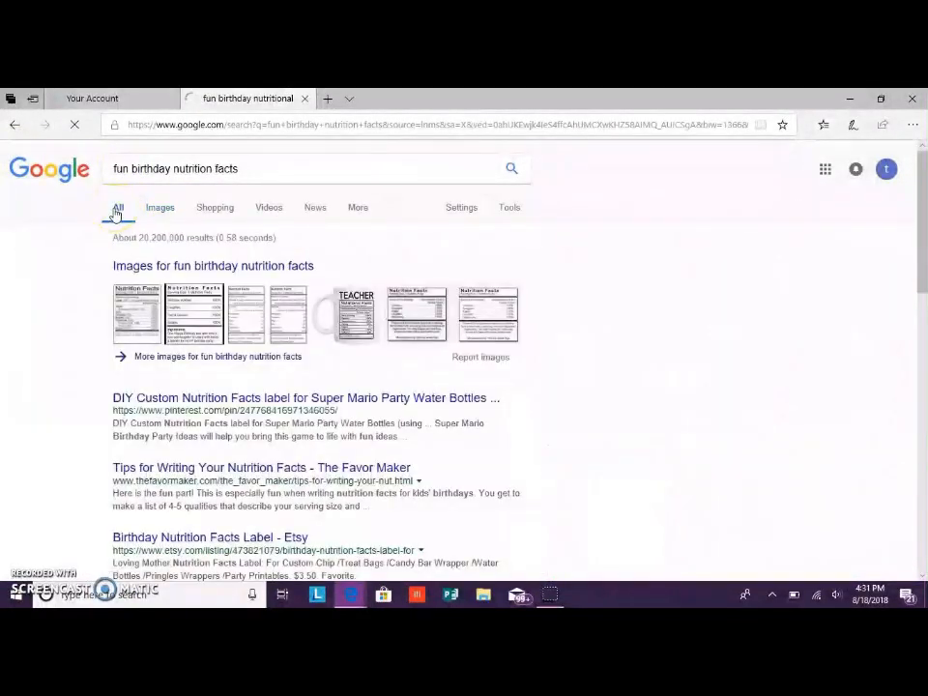
{"action": "left_click", "coordinate": [250, 171]}
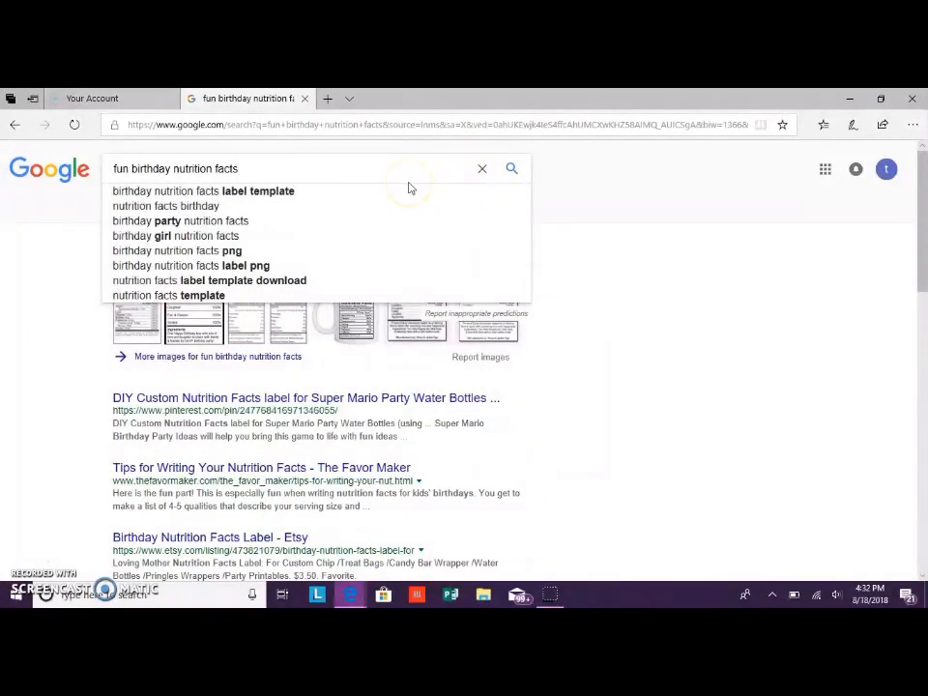
{"action": "left_click", "coordinate": [509, 174]}
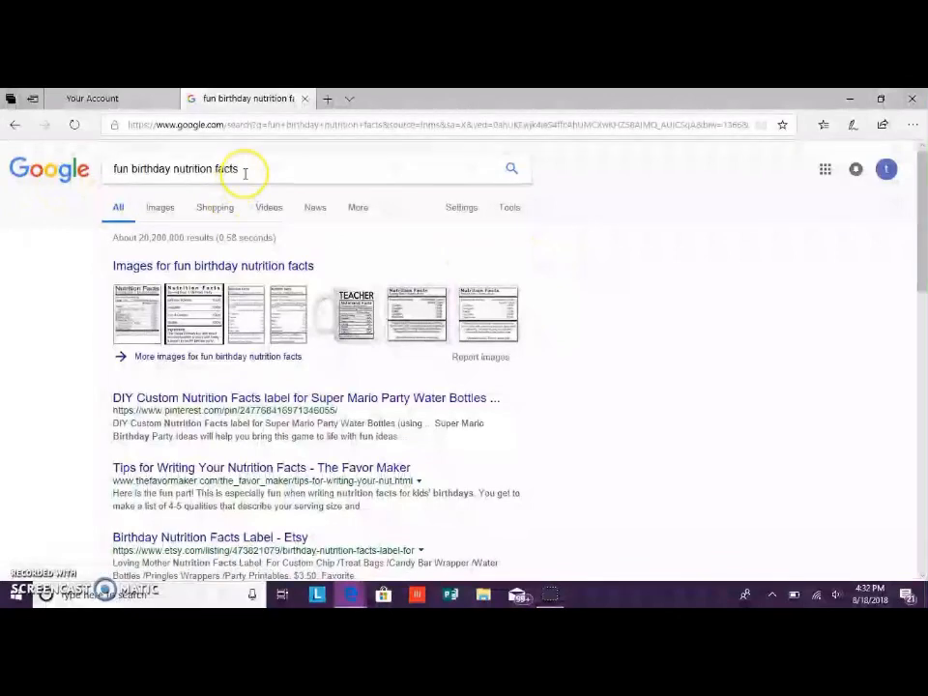
{"action": "left_click", "coordinate": [160, 176]}
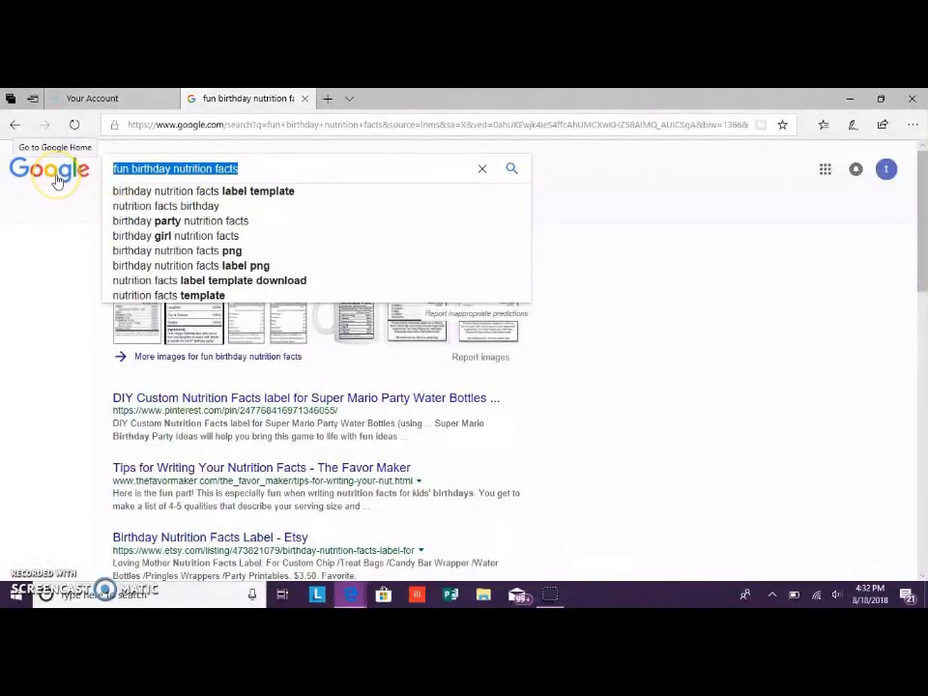
{"action": "type", "text": "sup"}
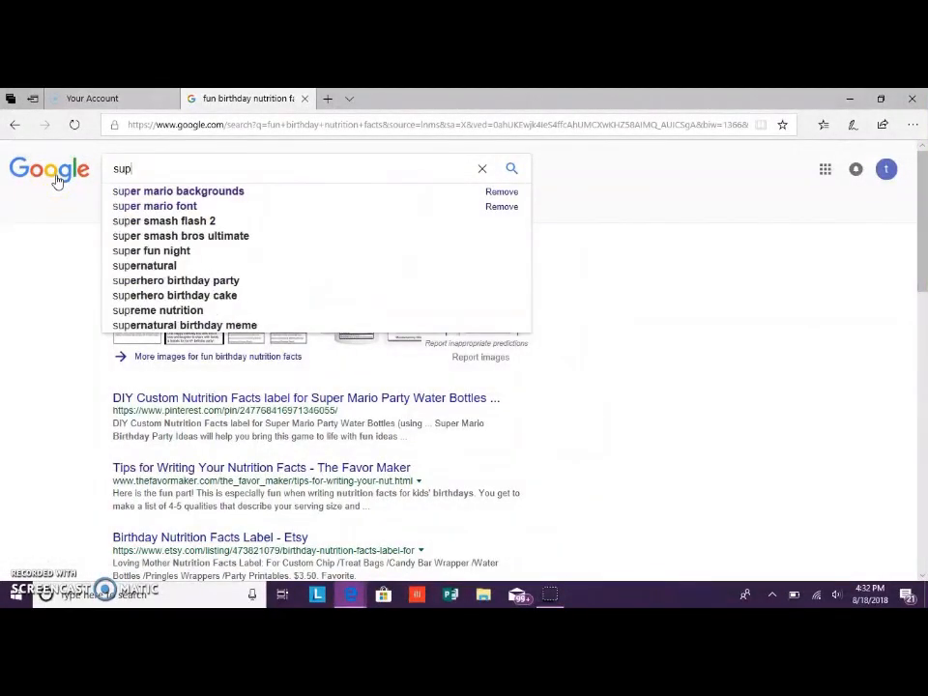
{"action": "type", "text": "er mario fonts"}
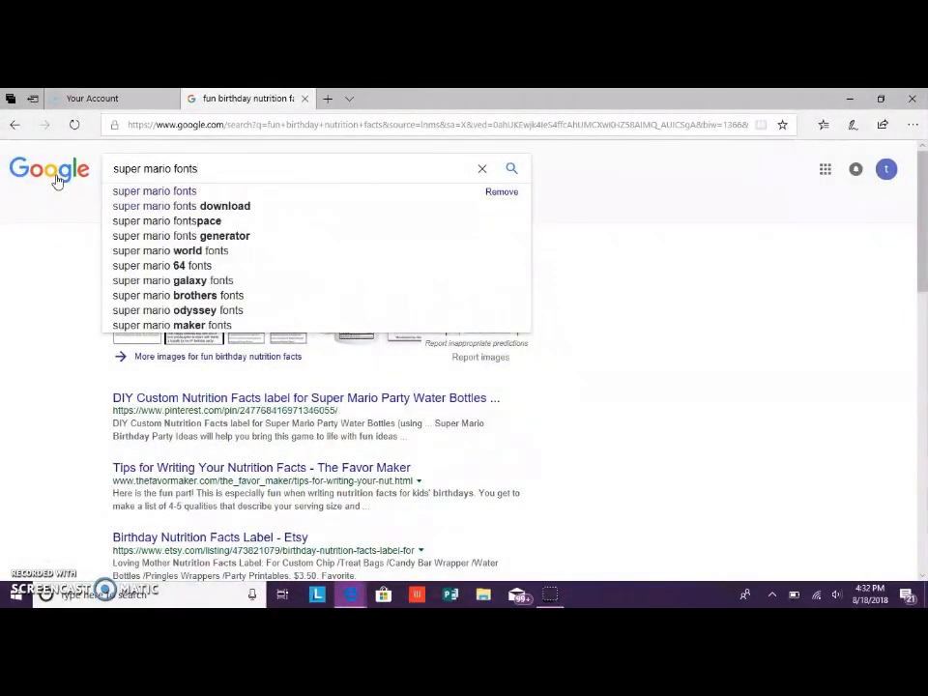
{"action": "key", "text": "Return"}
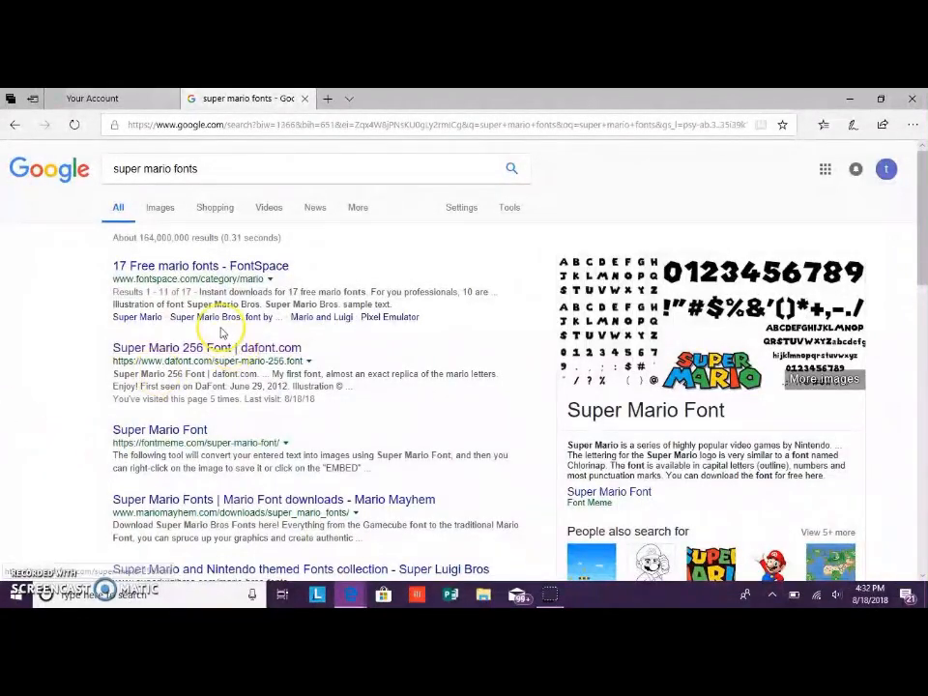
Open the Super Mario 256 Font page on dafont.com from the results and look through the font's letters, numbers and symbols
{"action": "scroll", "coordinate": [216, 340], "scroll_direction": "down", "scroll_amount": 3}
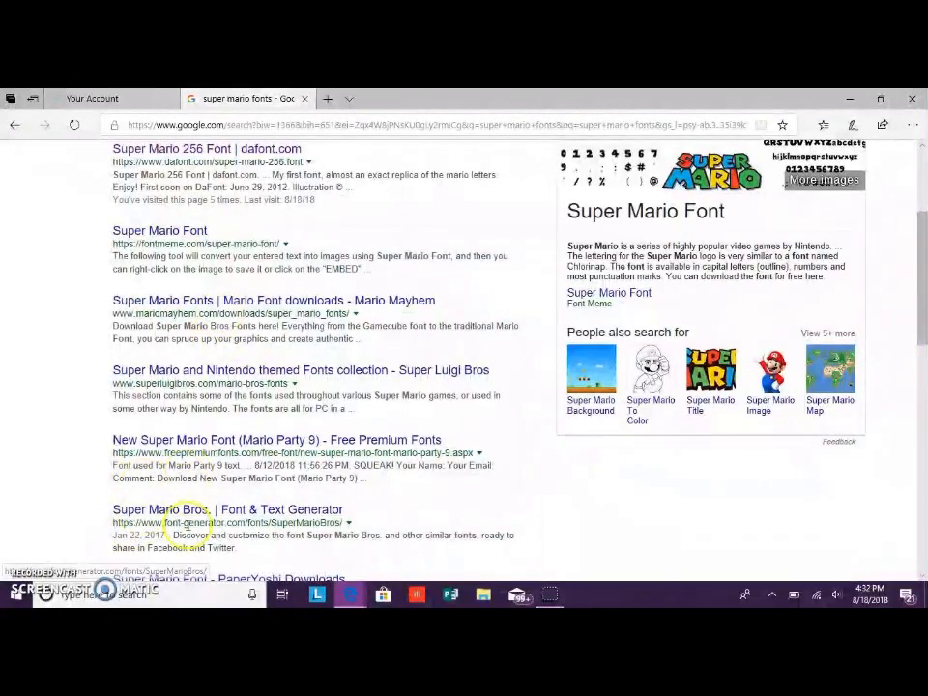
{"action": "scroll", "coordinate": [188, 528], "scroll_direction": "up", "scroll_amount": 3}
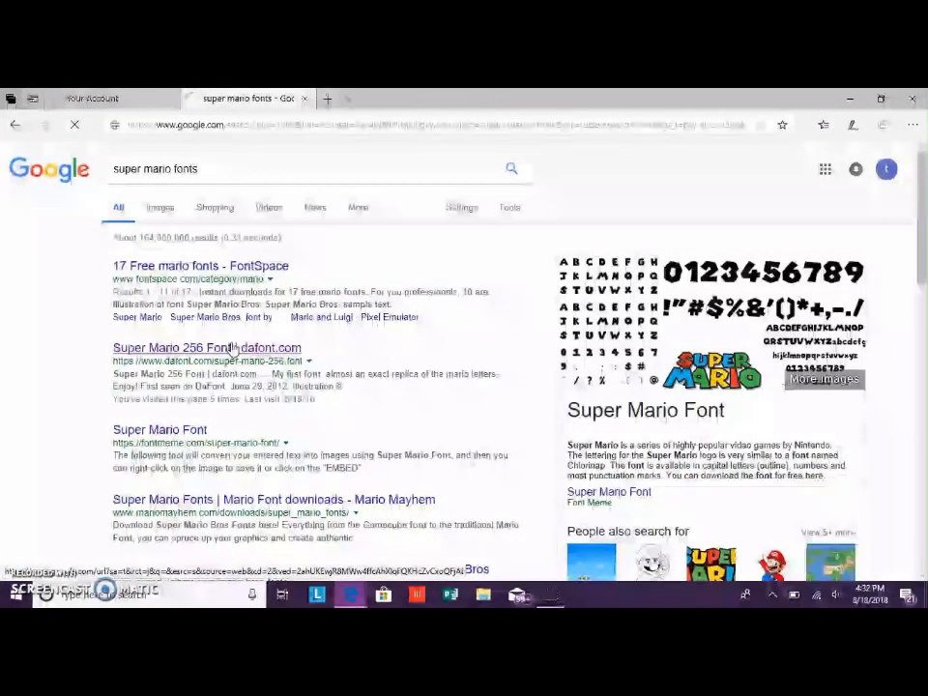
{"action": "left_click", "coordinate": [215, 357]}
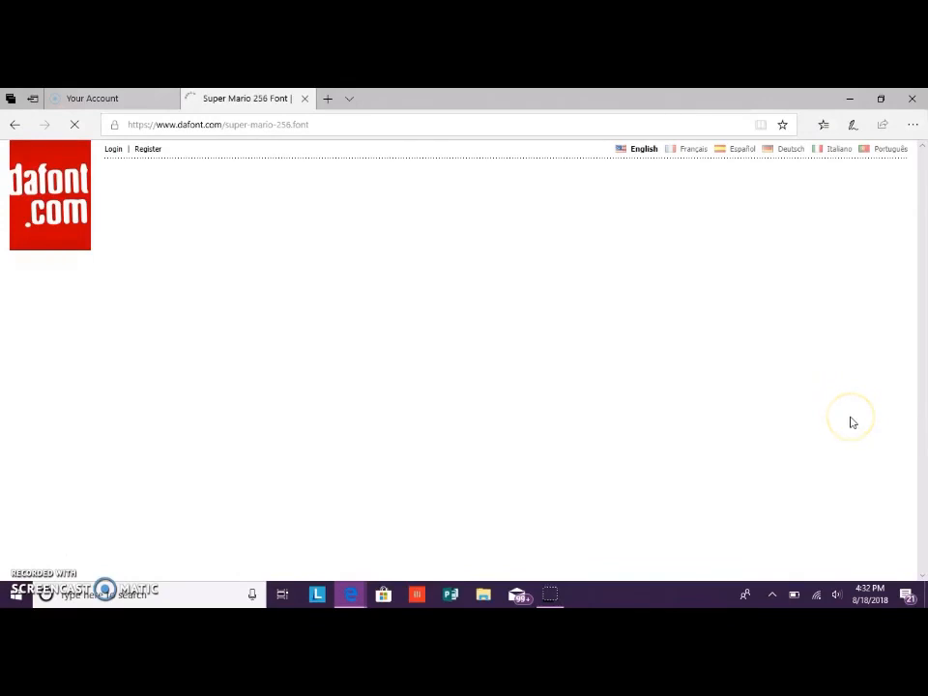
{"action": "scroll", "coordinate": [715, 364], "scroll_direction": "down", "scroll_amount": 5}
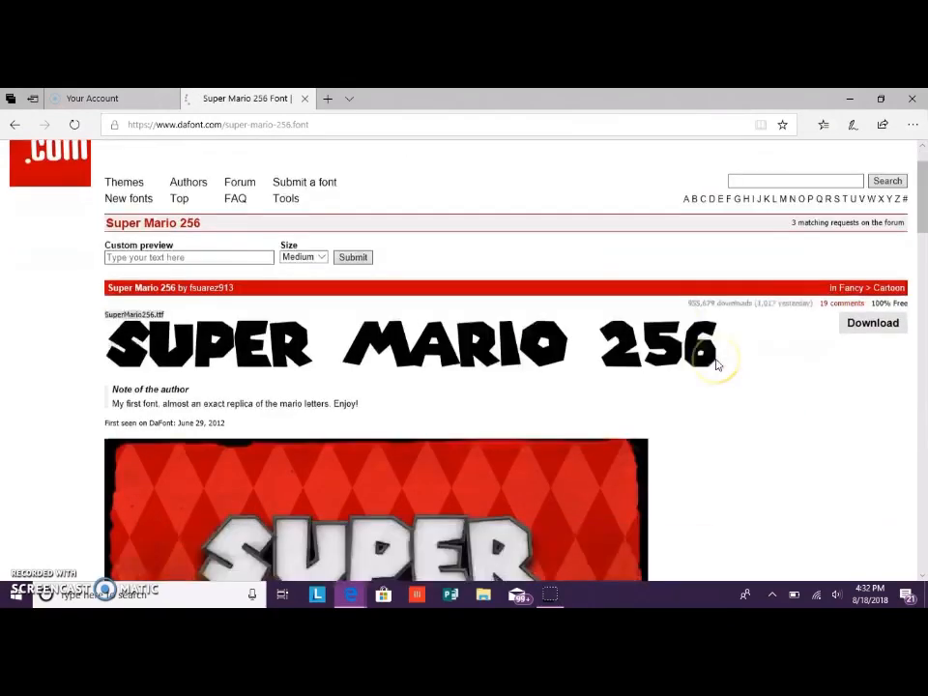
{"action": "scroll", "coordinate": [715, 364], "scroll_direction": "down", "scroll_amount": 4}
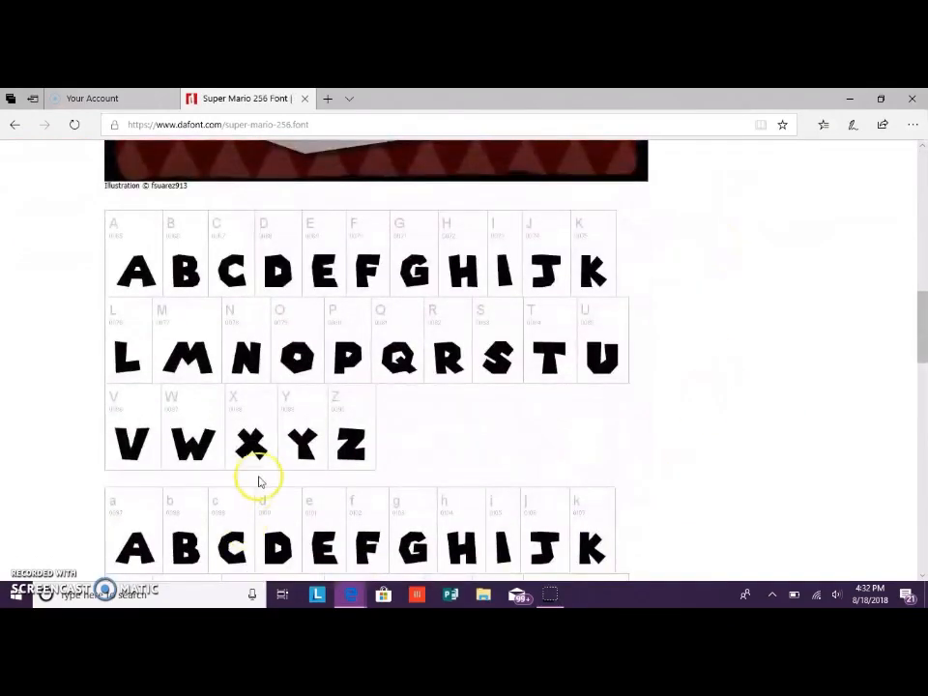
{"action": "scroll", "coordinate": [605, 438], "scroll_direction": "down", "scroll_amount": 4}
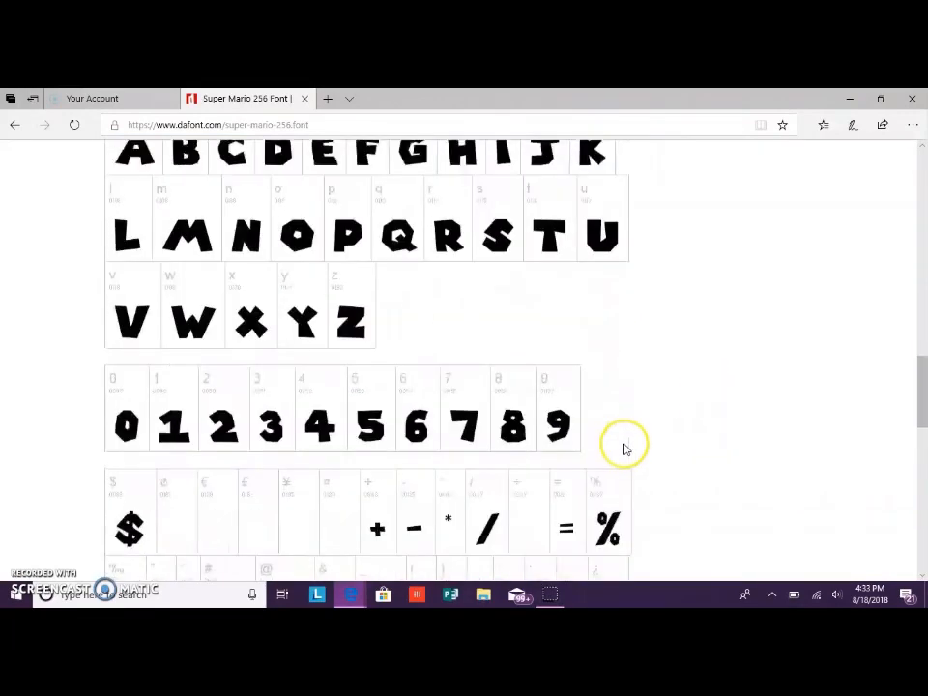
{"action": "scroll", "coordinate": [623, 458], "scroll_direction": "up", "scroll_amount": 13}
Start downloading the Super Mario 256 font and try to save and open super_mario_256.zip
{"action": "left_click", "coordinate": [887, 389]}
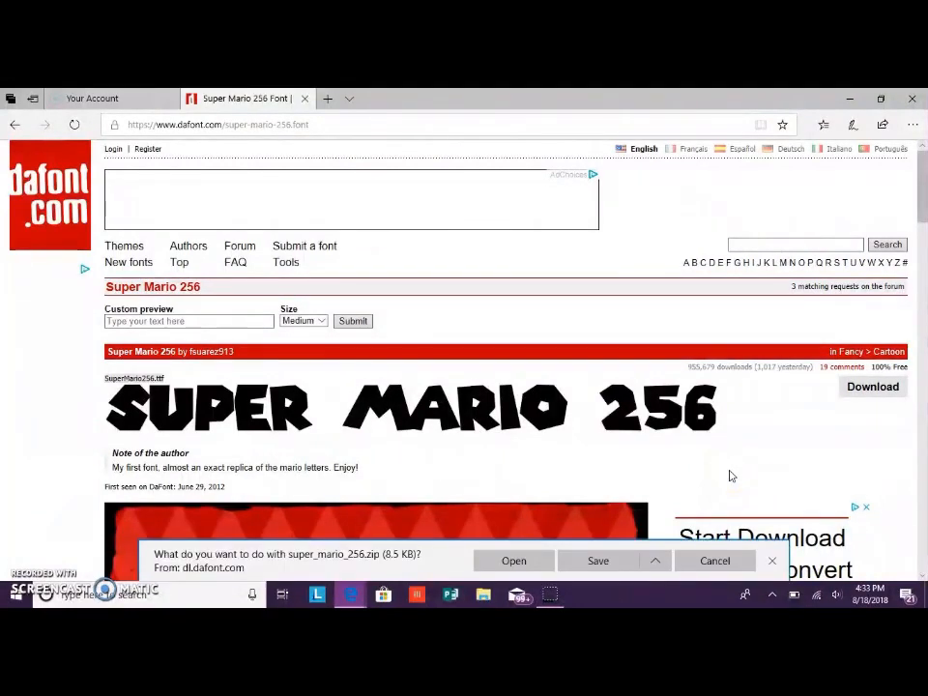
{"action": "left_click", "coordinate": [656, 565]}
{"action": "left_click", "coordinate": [647, 544]}
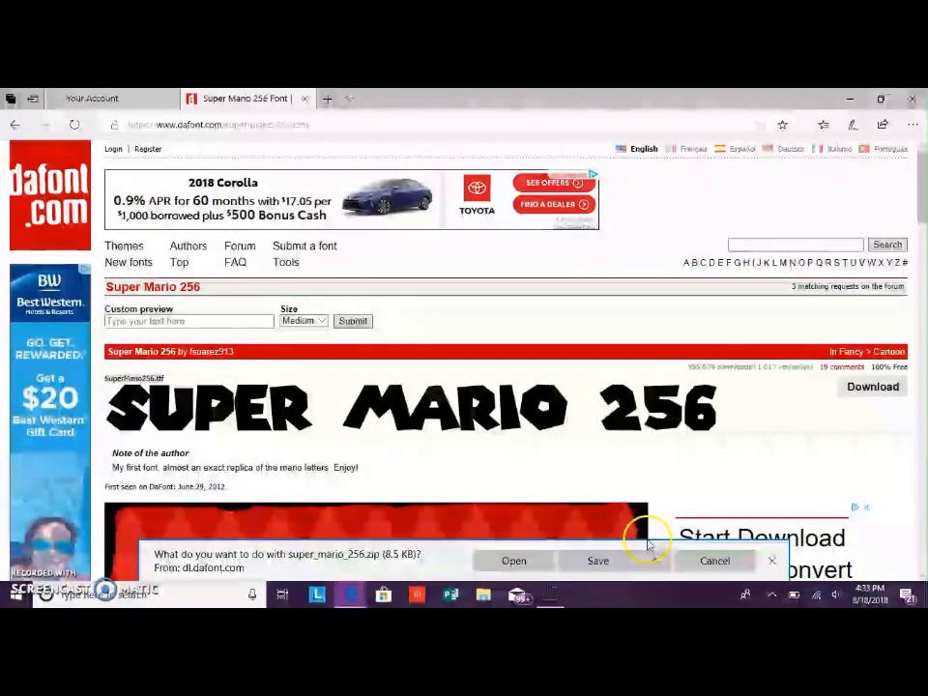
{"action": "left_click", "coordinate": [330, 333]}
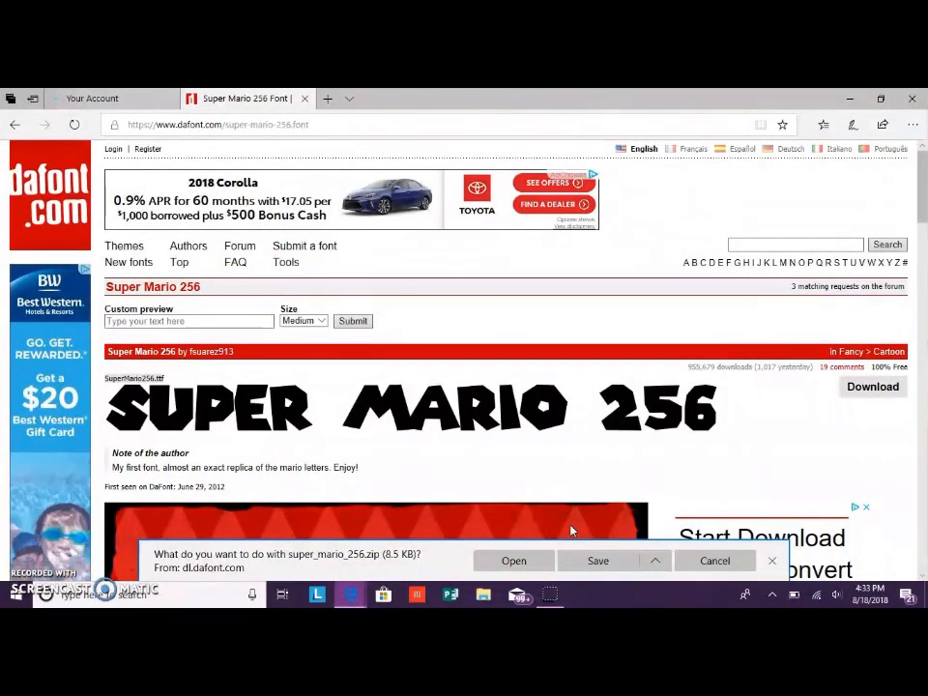
{"action": "left_click", "coordinate": [517, 560]}
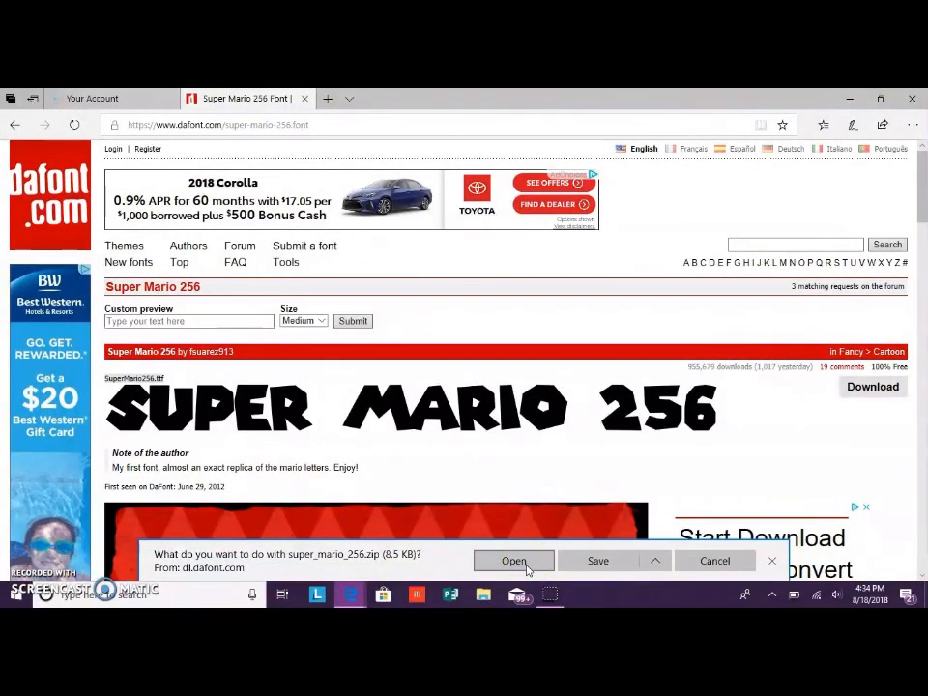
Look through the font's character set again and retry opening super_mario_256.zip from the download prompt
{"action": "scroll", "coordinate": [415, 405], "scroll_direction": "down", "scroll_amount": 1}
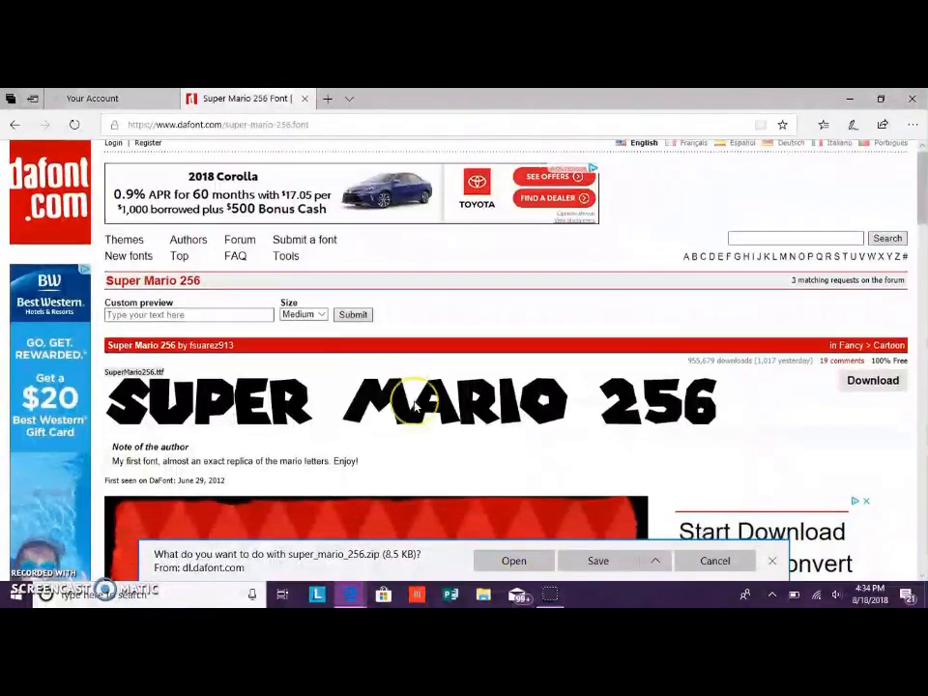
{"action": "scroll", "coordinate": [414, 406], "scroll_direction": "down", "scroll_amount": 10}
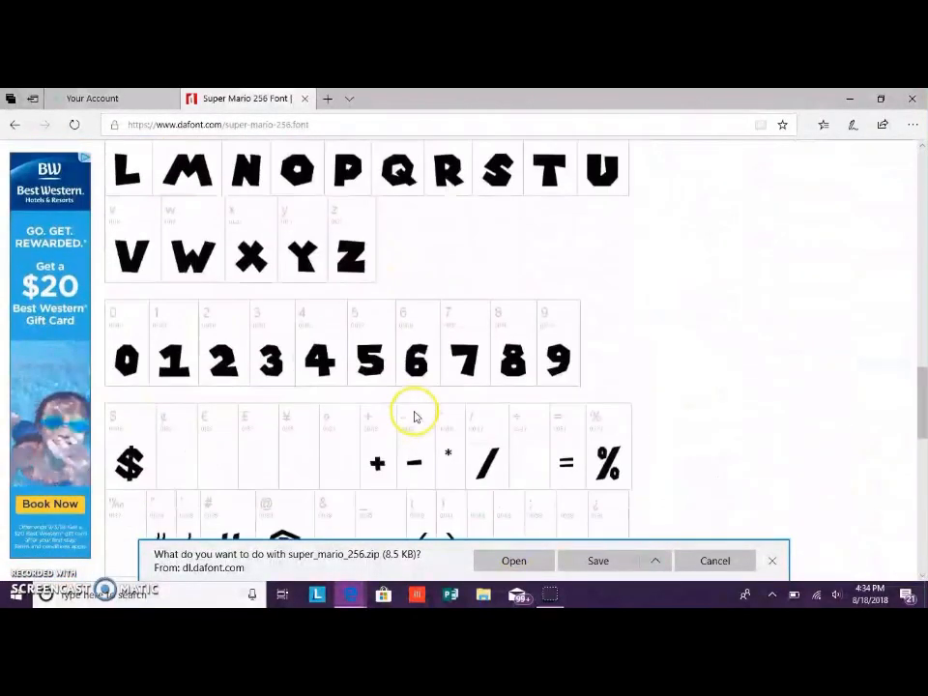
{"action": "scroll", "coordinate": [414, 416], "scroll_direction": "down", "scroll_amount": 3}
{"action": "scroll", "coordinate": [415, 416], "scroll_direction": "up", "scroll_amount": 15}
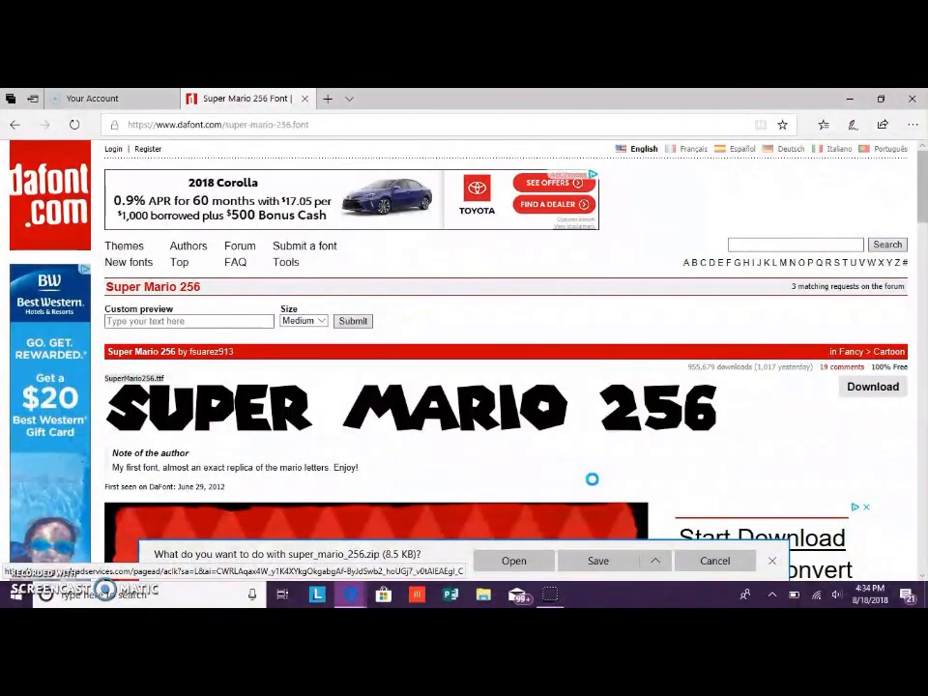
{"action": "left_click", "coordinate": [536, 559]}
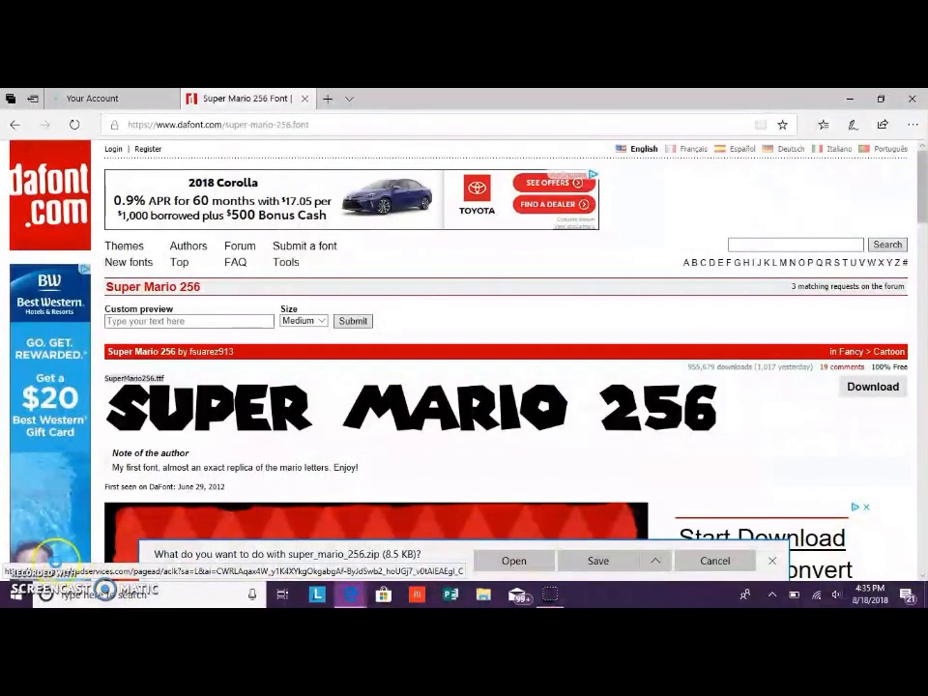
{"action": "left_click", "coordinate": [336, 469]}
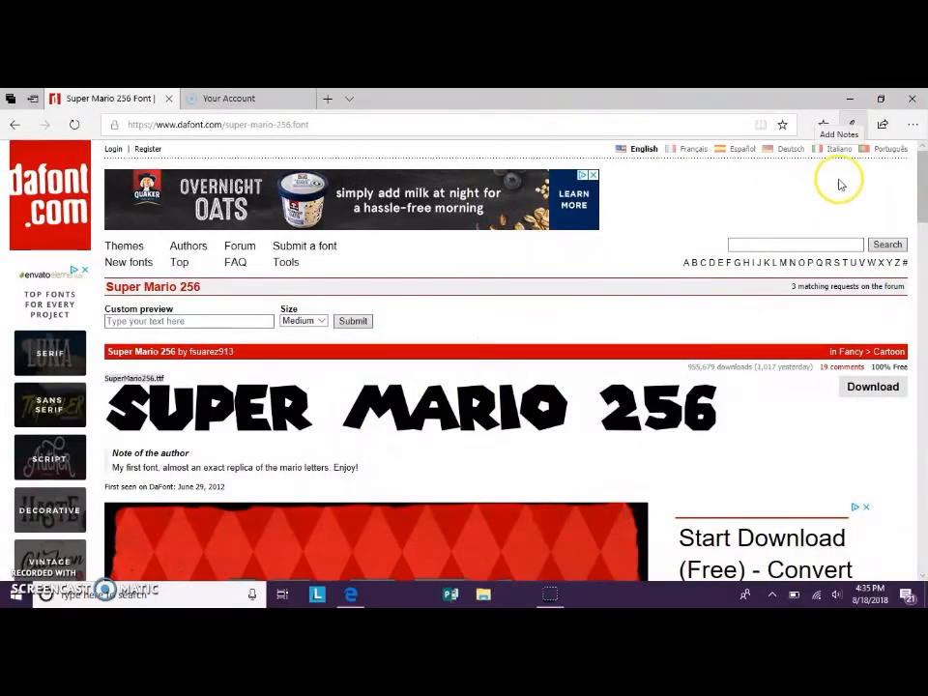
Switch to File Explorer and open the USB DISK (D:) drive
{"action": "left_click", "coordinate": [849, 98]}
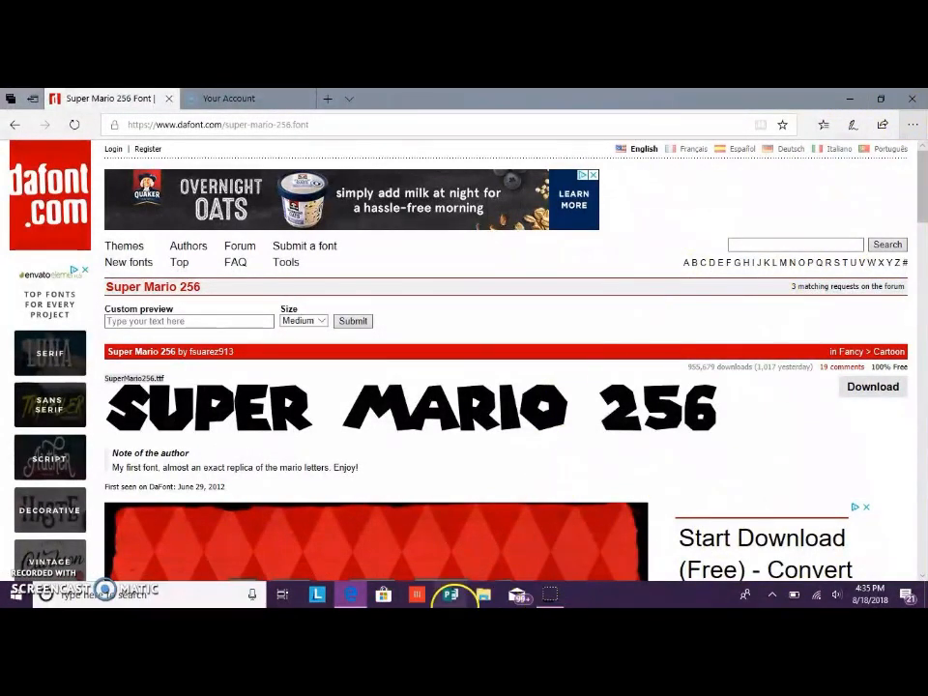
{"action": "left_click", "coordinate": [483, 594]}
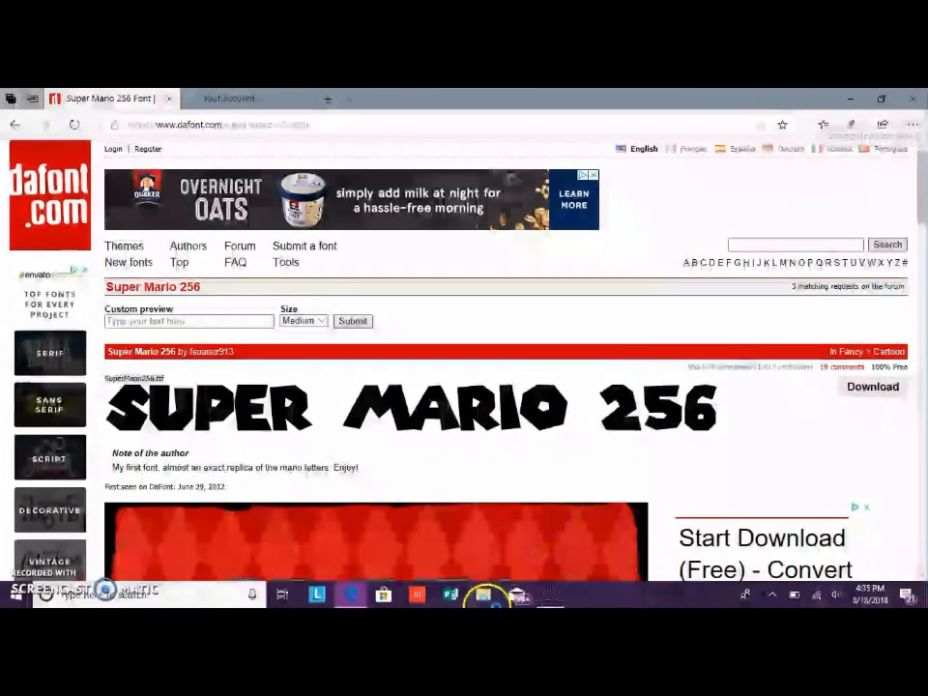
{"action": "left_click", "coordinate": [850, 98]}
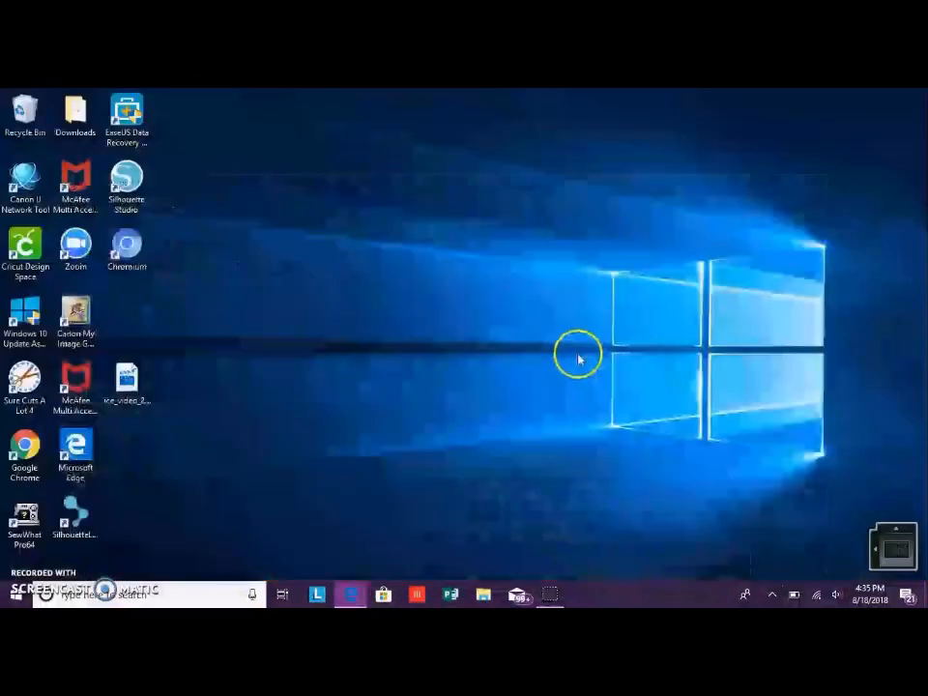
{"action": "left_click", "coordinate": [356, 596]}
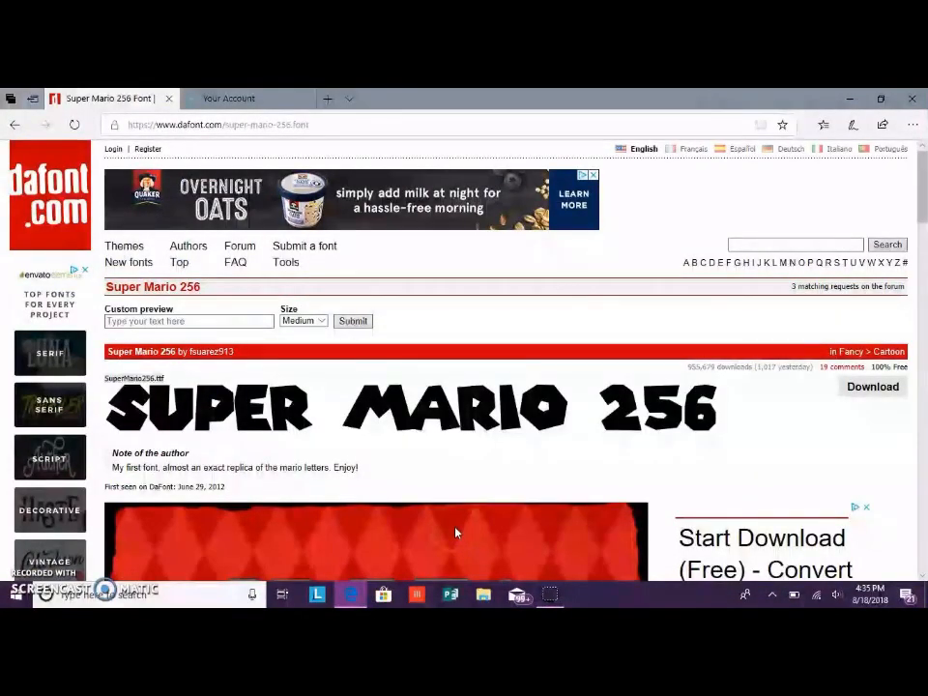
{"action": "left_click", "coordinate": [483, 594]}
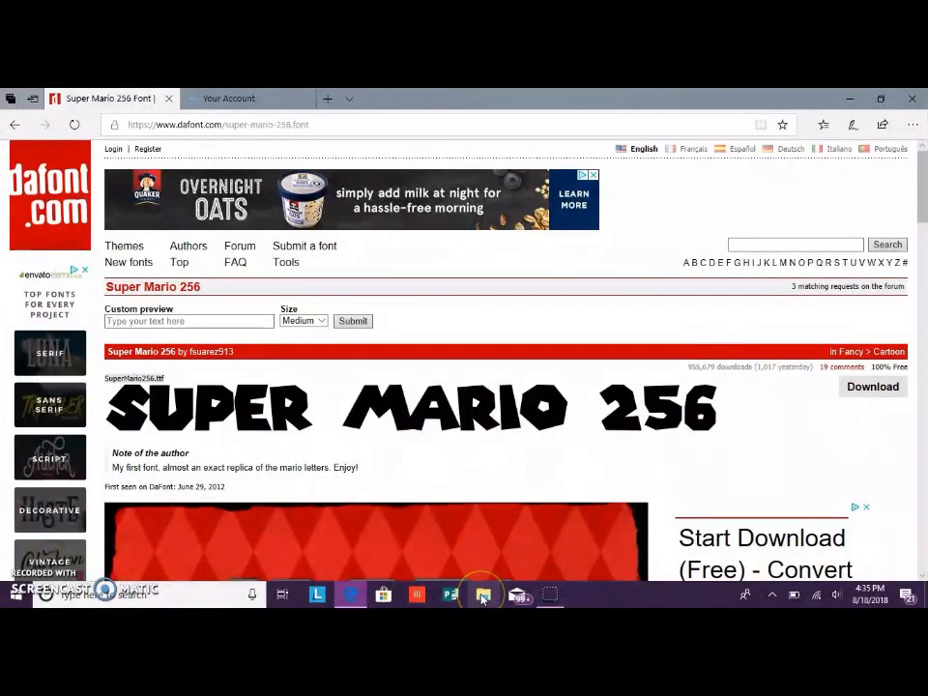
{"action": "left_click", "coordinate": [482, 598]}
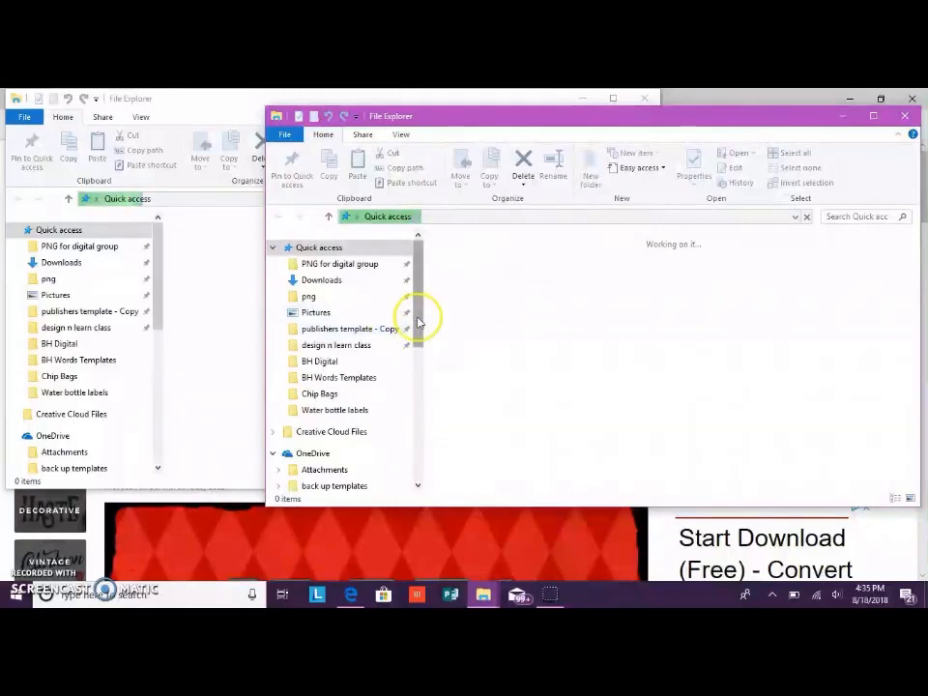
{"action": "left_click_drag", "start_coordinate": [418, 315], "coordinate": [420, 465]}
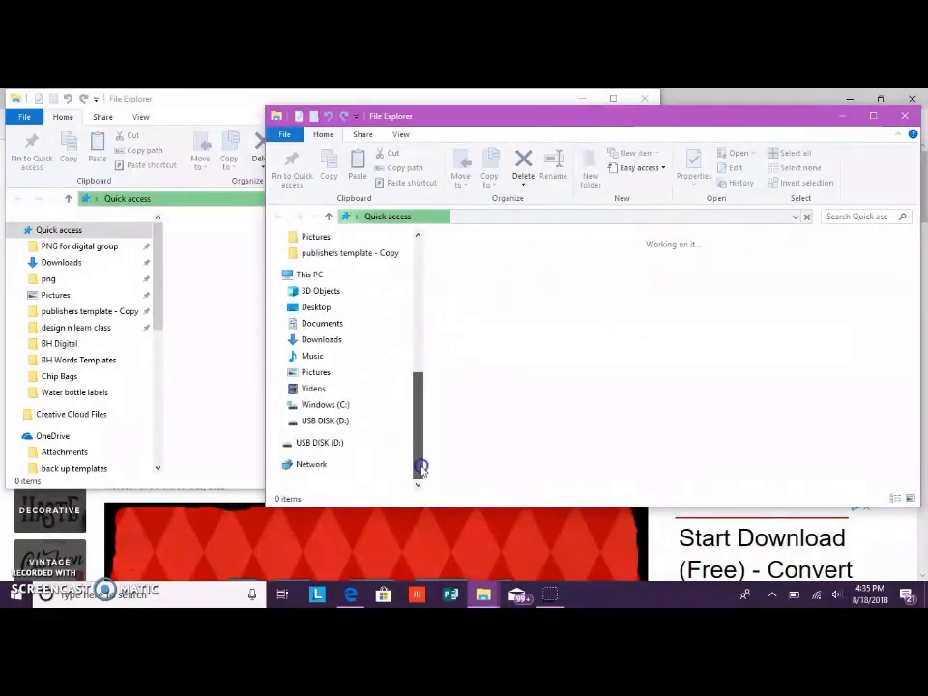
{"action": "left_click", "coordinate": [323, 444]}
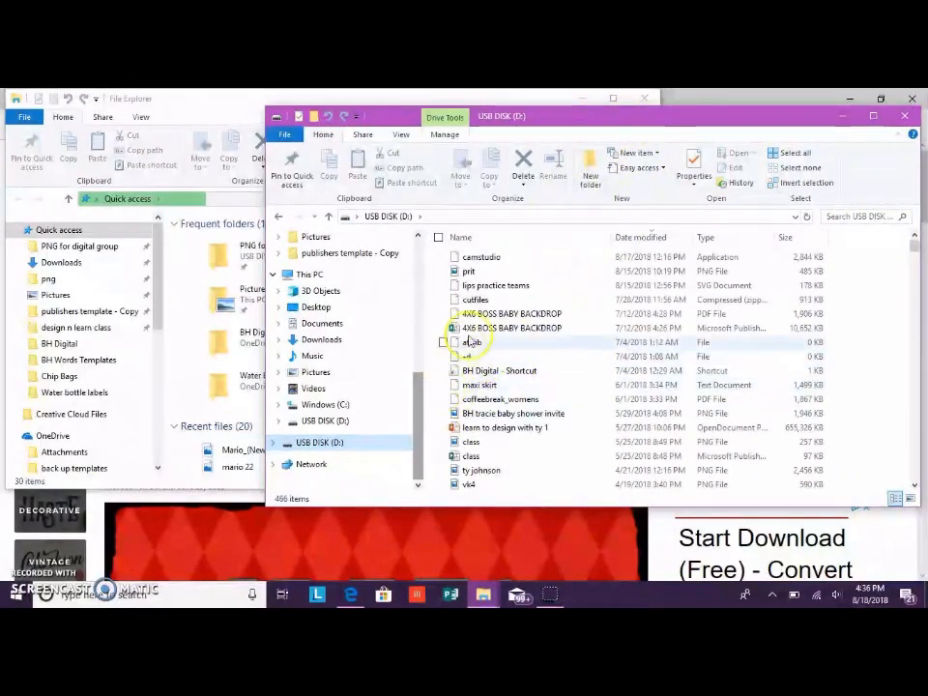
Sort the USB drive's contents by name and open the Font folder
{"action": "scroll", "coordinate": [483, 338], "scroll_direction": "down", "scroll_amount": 10}
{"action": "scroll", "coordinate": [665, 363], "scroll_direction": "up", "scroll_amount": 10}
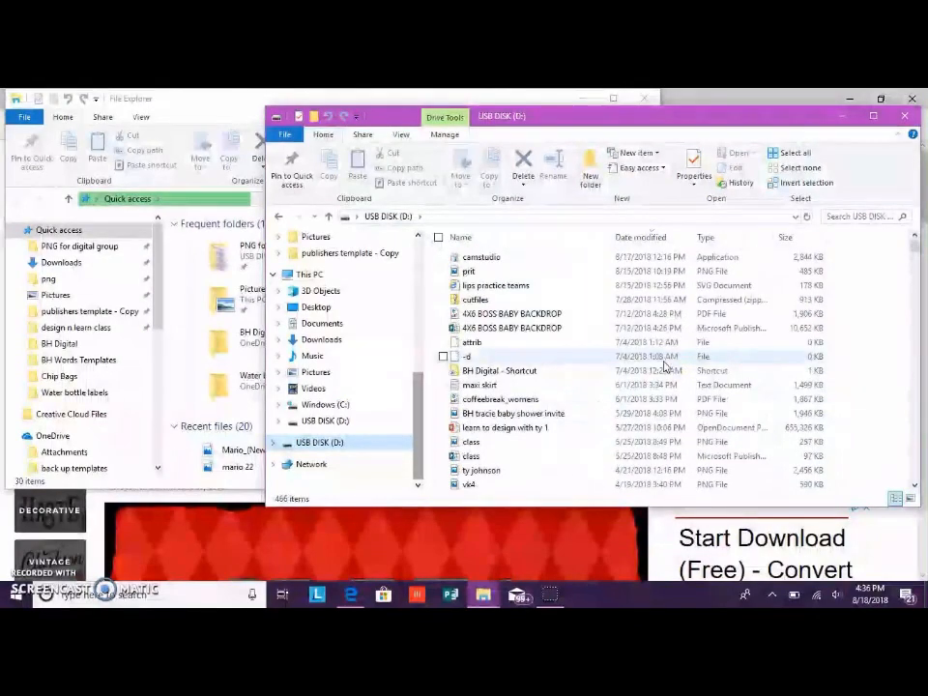
{"action": "left_click", "coordinate": [292, 445]}
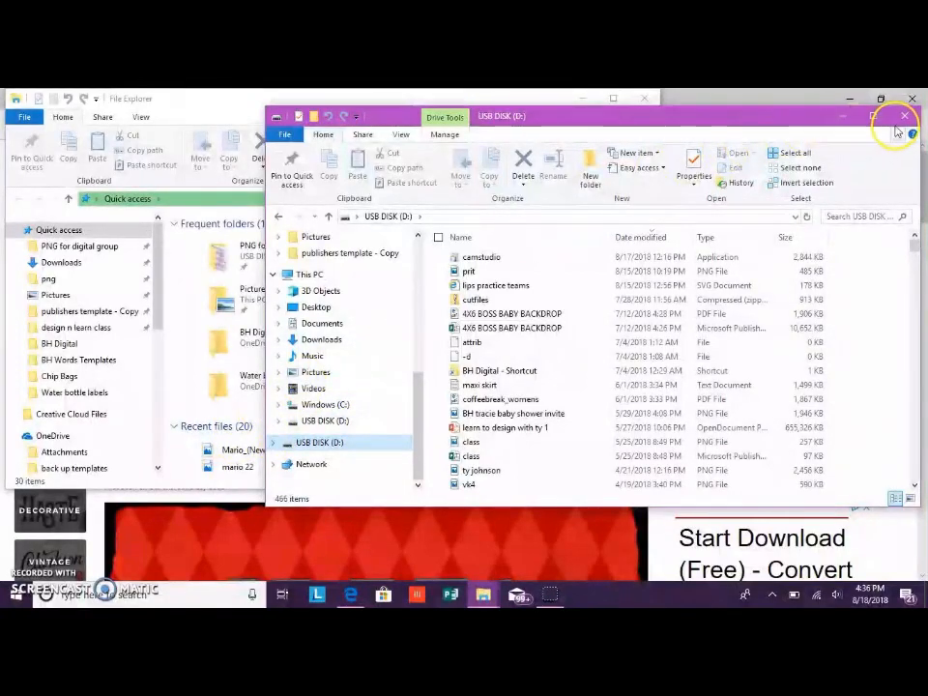
{"action": "left_click", "coordinate": [592, 238]}
{"action": "scroll", "coordinate": [569, 356], "scroll_direction": "down", "scroll_amount": 10}
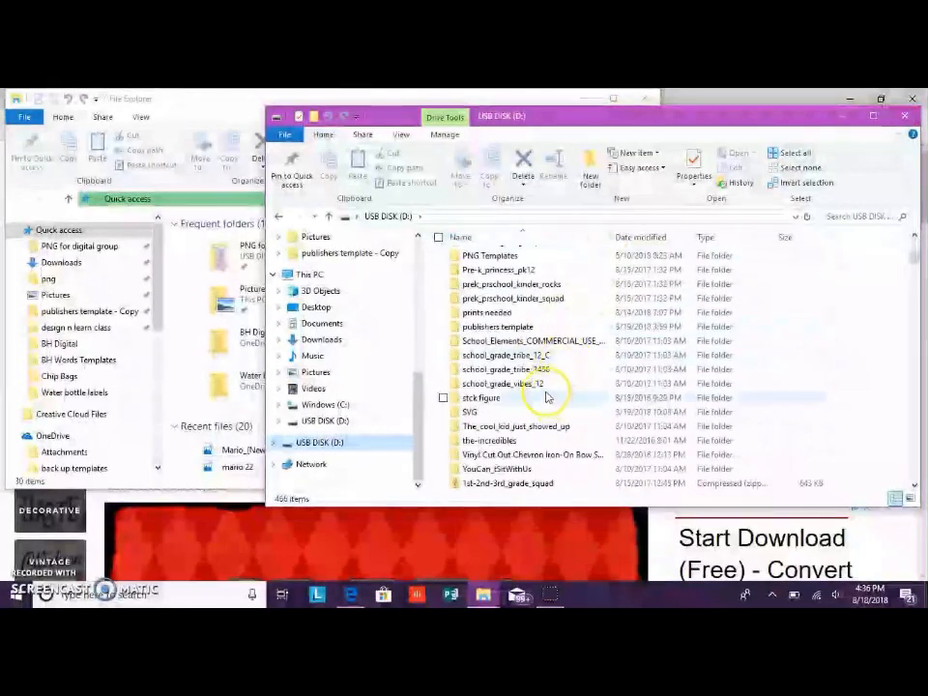
{"action": "scroll", "coordinate": [526, 411], "scroll_direction": "up", "scroll_amount": 4}
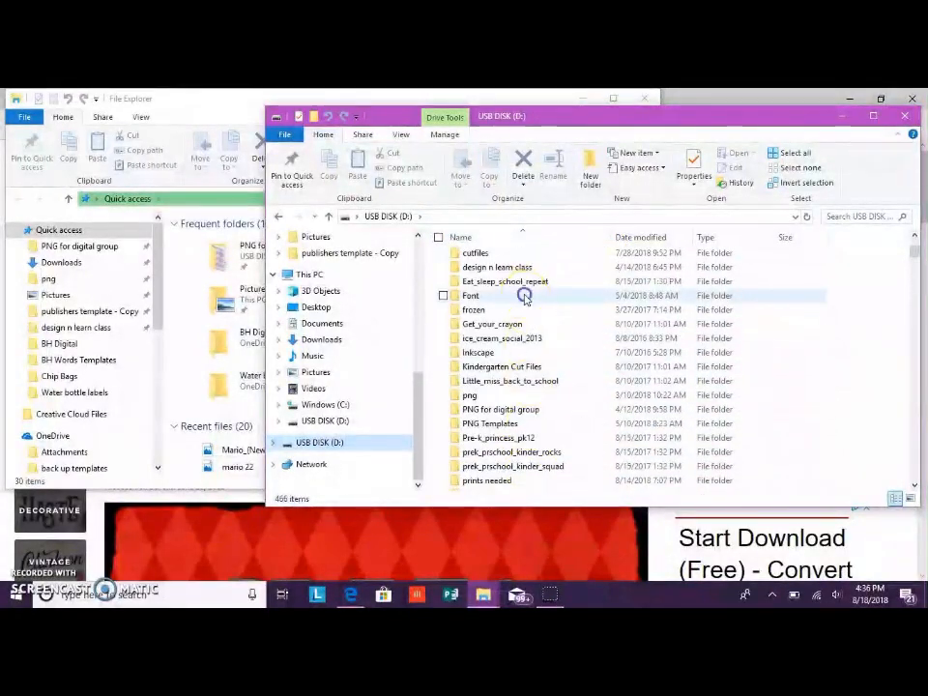
{"action": "left_click", "coordinate": [525, 298]}
{"action": "double_click", "coordinate": [471, 295]}
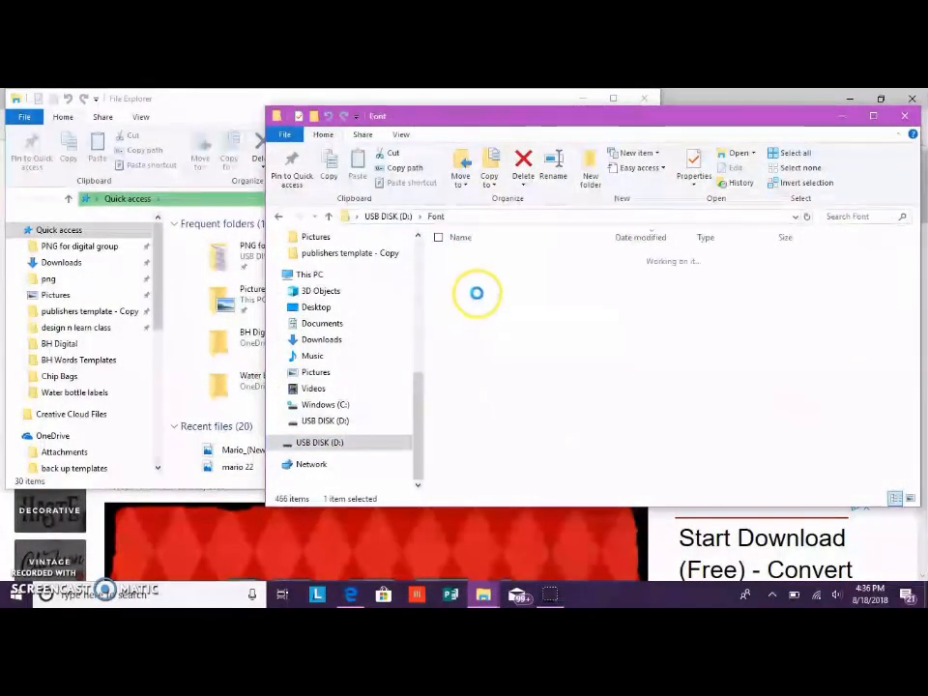
Find the super_mario_256 compressed folder among the Font files and open it
{"action": "scroll", "coordinate": [483, 300], "scroll_direction": "down", "scroll_amount": 2}
{"action": "scroll", "coordinate": [480, 280], "scroll_direction": "up", "scroll_amount": 2}
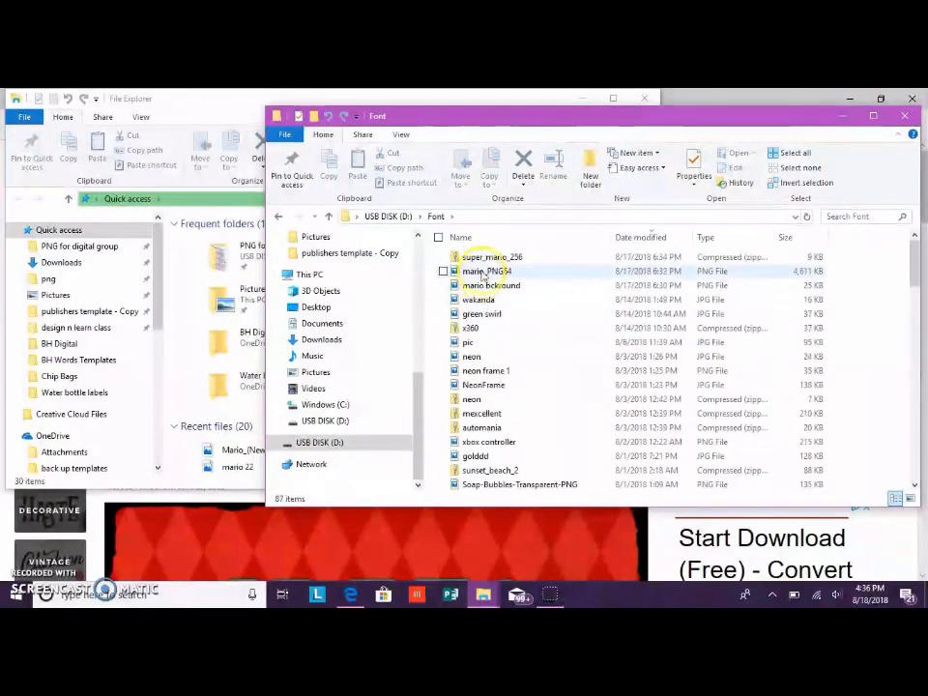
{"action": "left_click", "coordinate": [469, 256]}
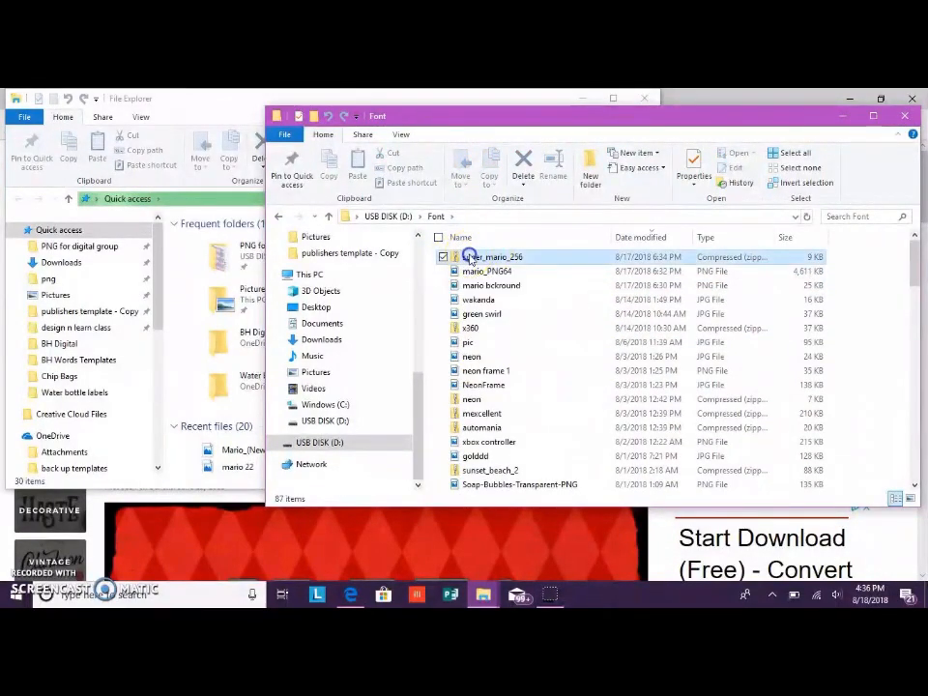
{"action": "double_click", "coordinate": [470, 256]}
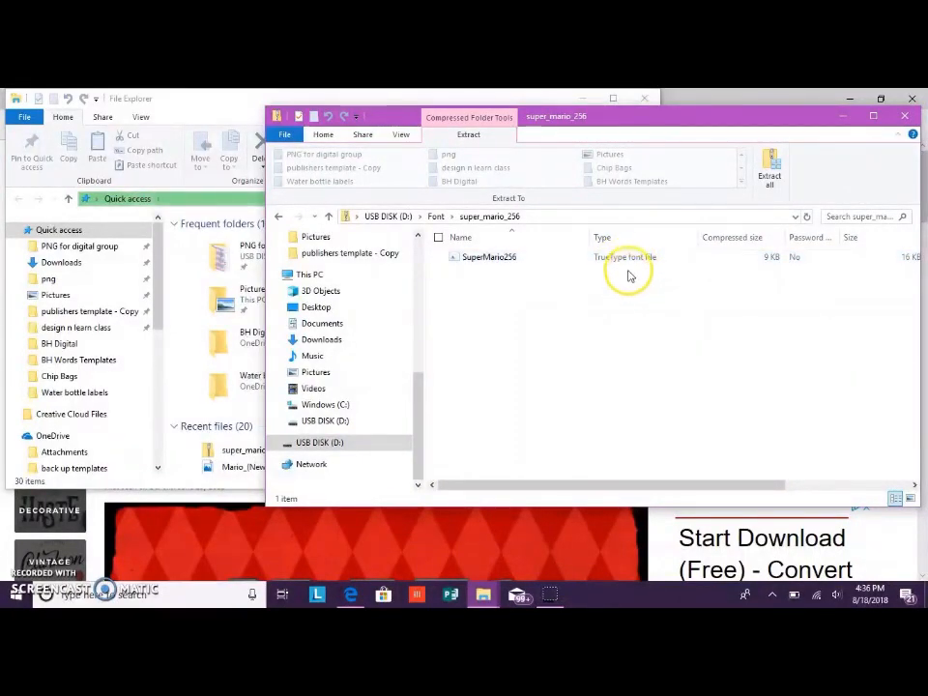
Try to open the SuperMario256 TrueType font file, close the spare File Explorer window and dismiss the extraction error
{"action": "left_click", "coordinate": [625, 265]}
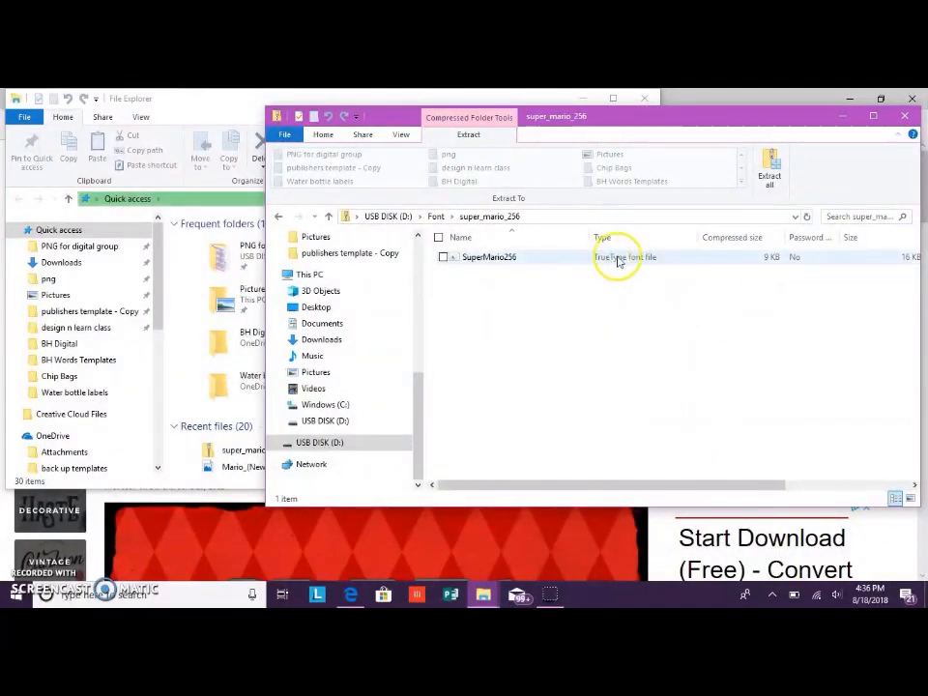
{"action": "left_click", "coordinate": [620, 261]}
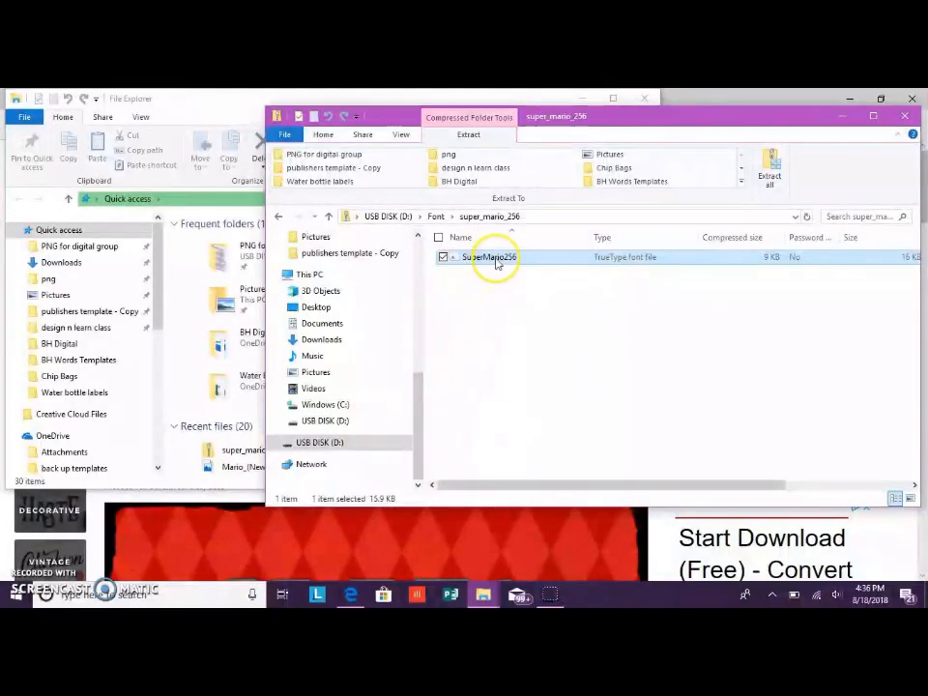
{"action": "left_click", "coordinate": [647, 97]}
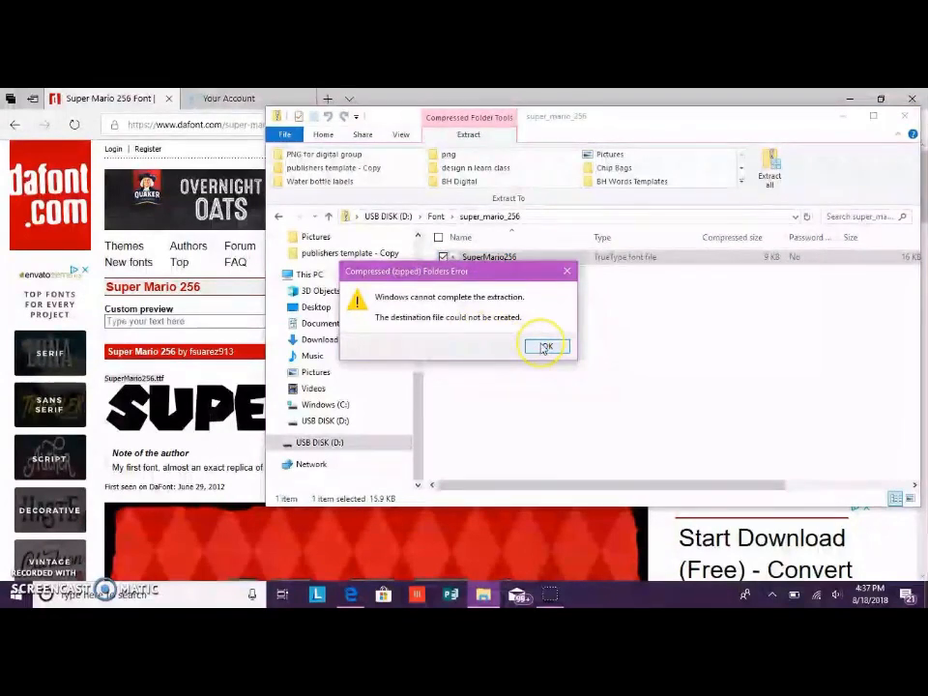
{"action": "left_click", "coordinate": [544, 347]}
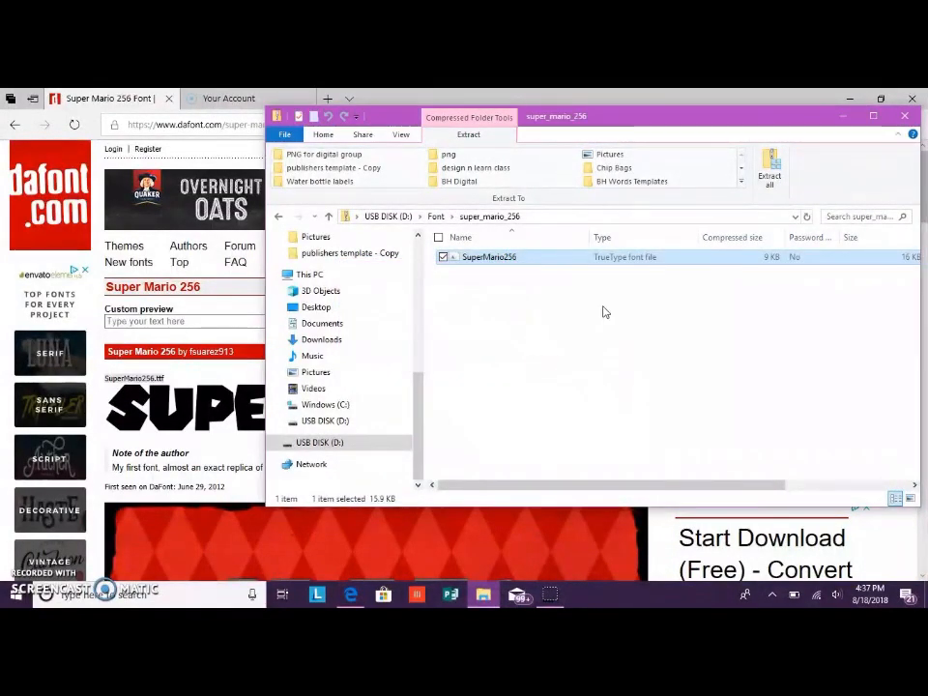
Open the SuperMario256 font file, install it over the existing copy, and close the font preview and File Explorer windows
{"action": "left_click_drag", "start_coordinate": [763, 124], "coordinate": [613, 157]}
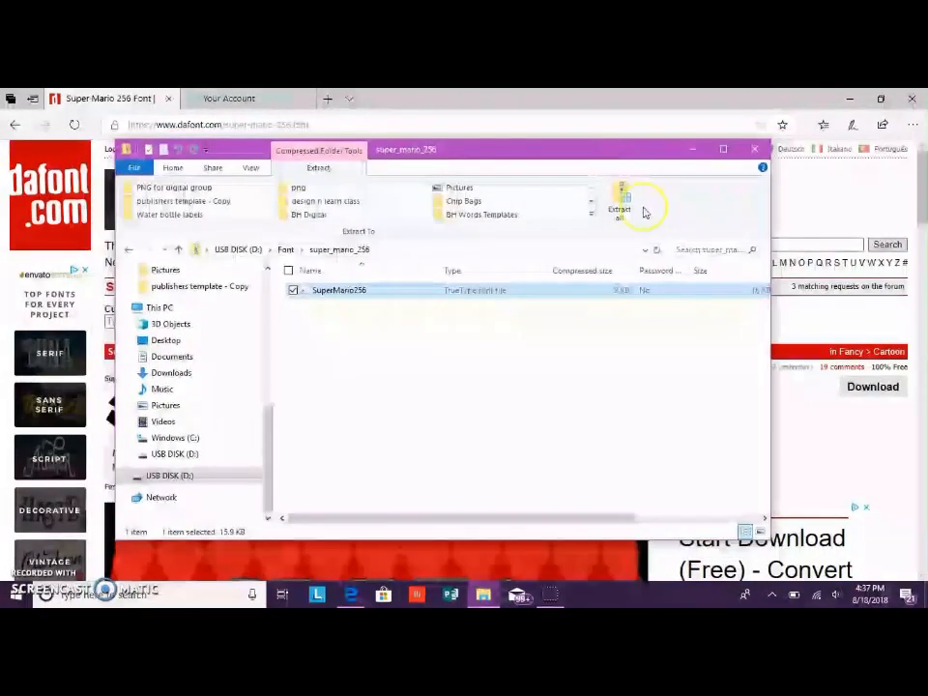
{"action": "double_click", "coordinate": [367, 292]}
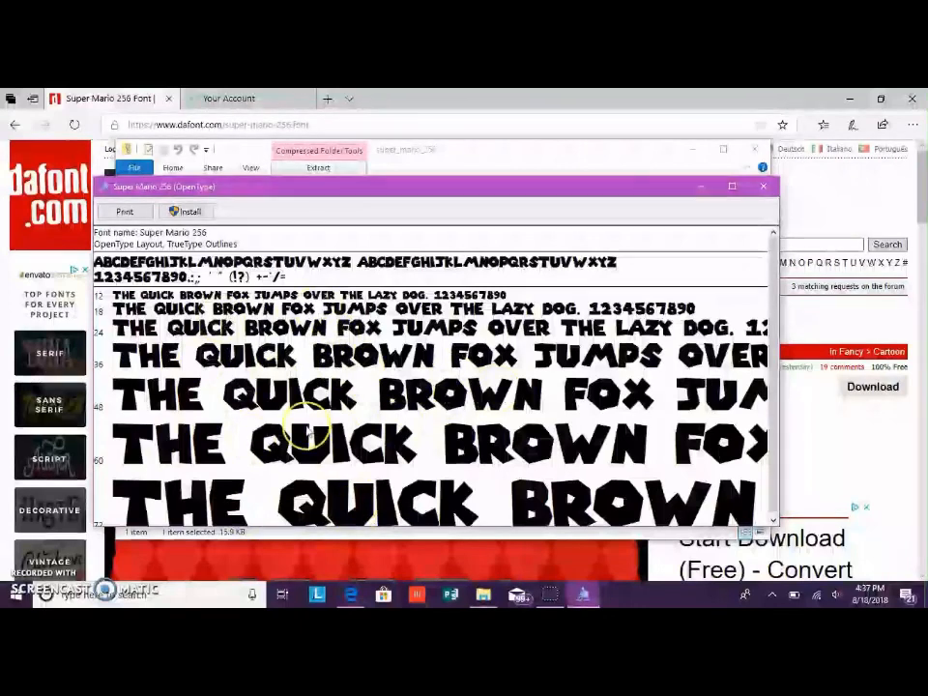
{"action": "left_click", "coordinate": [187, 212]}
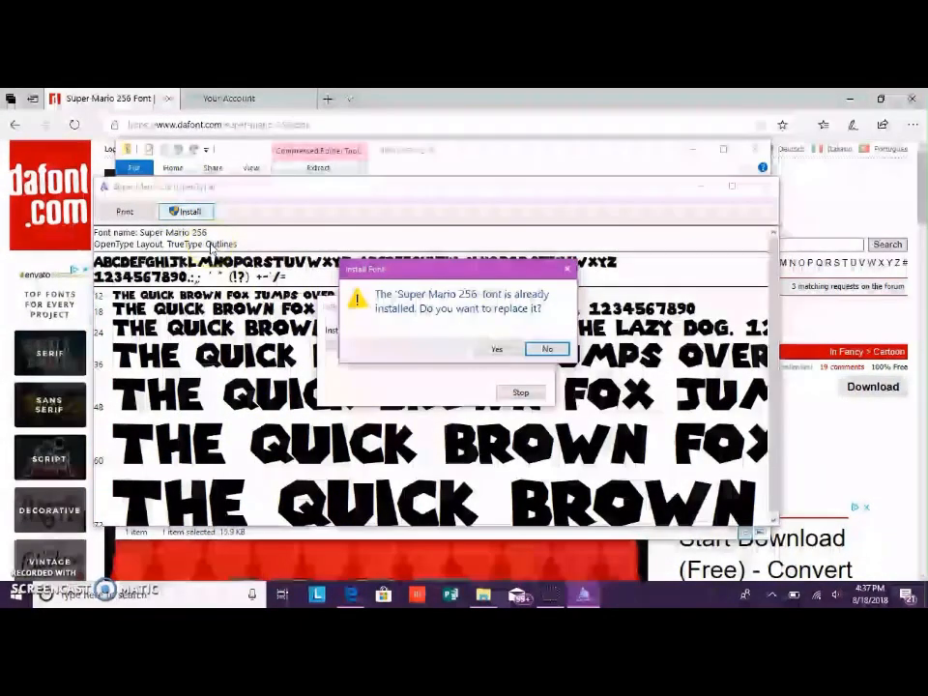
{"action": "left_click", "coordinate": [494, 349]}
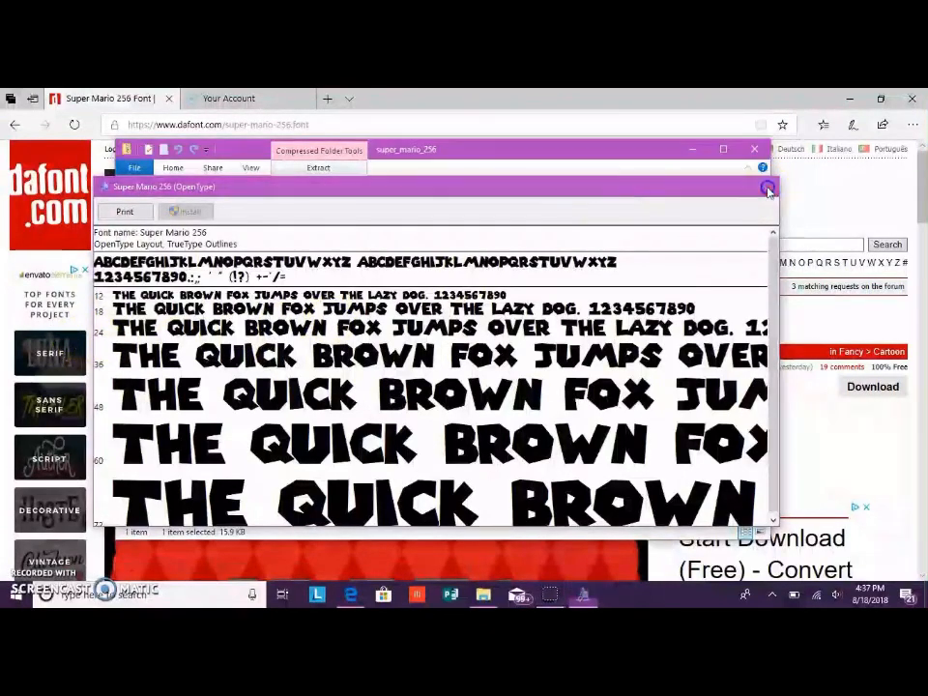
{"action": "left_click", "coordinate": [763, 186]}
{"action": "left_click", "coordinate": [756, 151]}
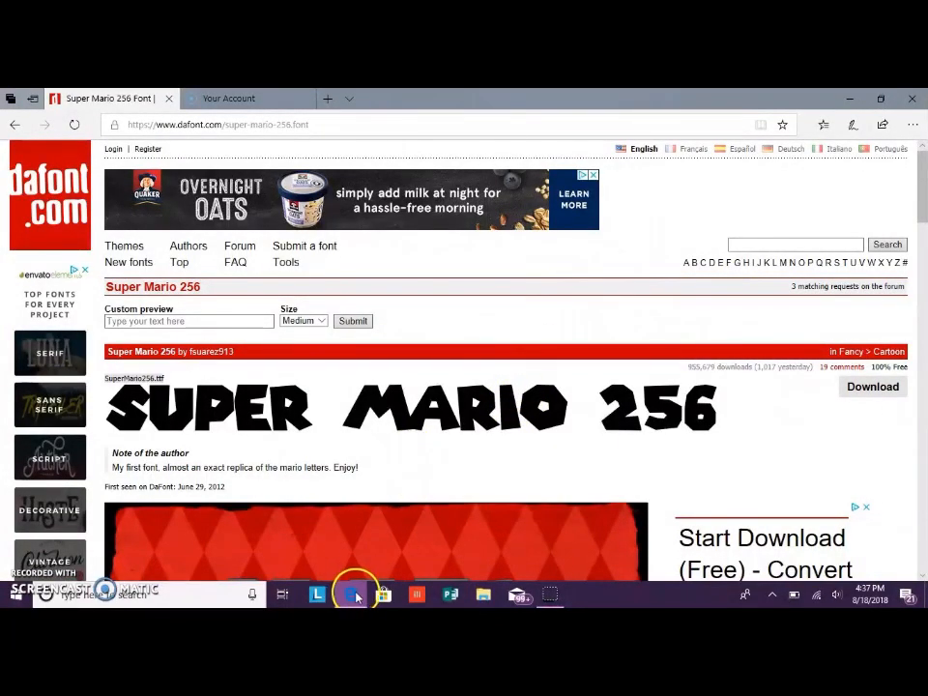
{"action": "mouse_move", "coordinate": [357, 597]}
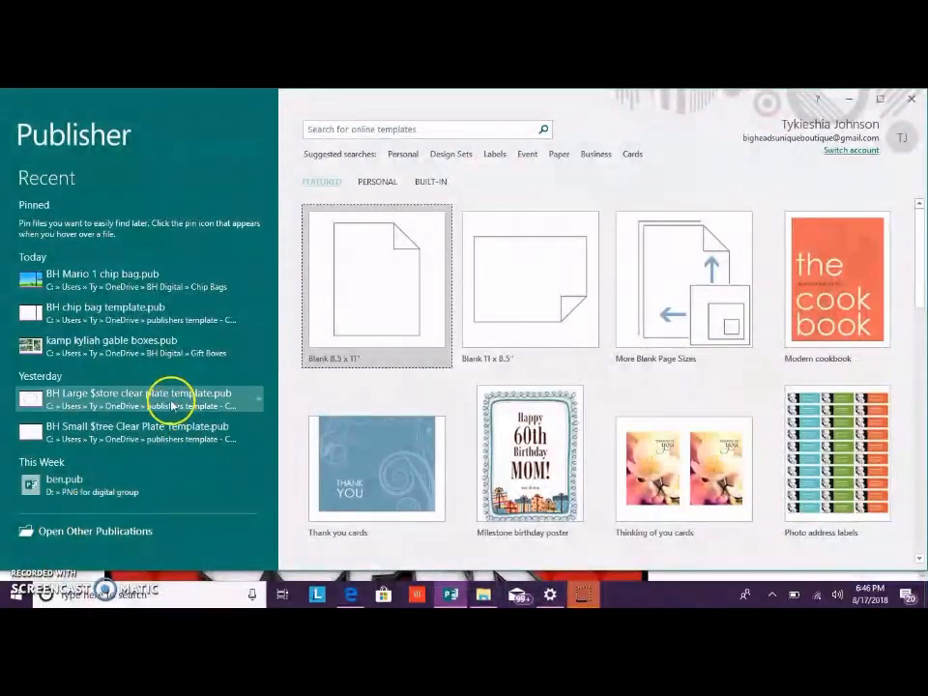
Open BH chip bag template.pub from the recent publications
{"action": "left_click", "coordinate": [87, 537]}
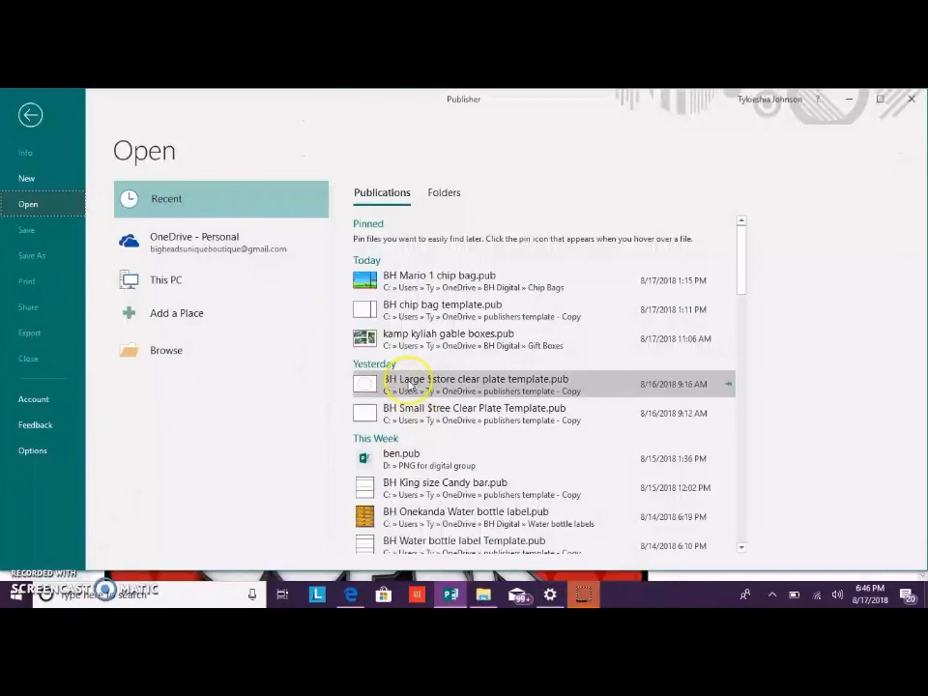
{"action": "scroll", "coordinate": [443, 438], "scroll_direction": "down", "scroll_amount": 5}
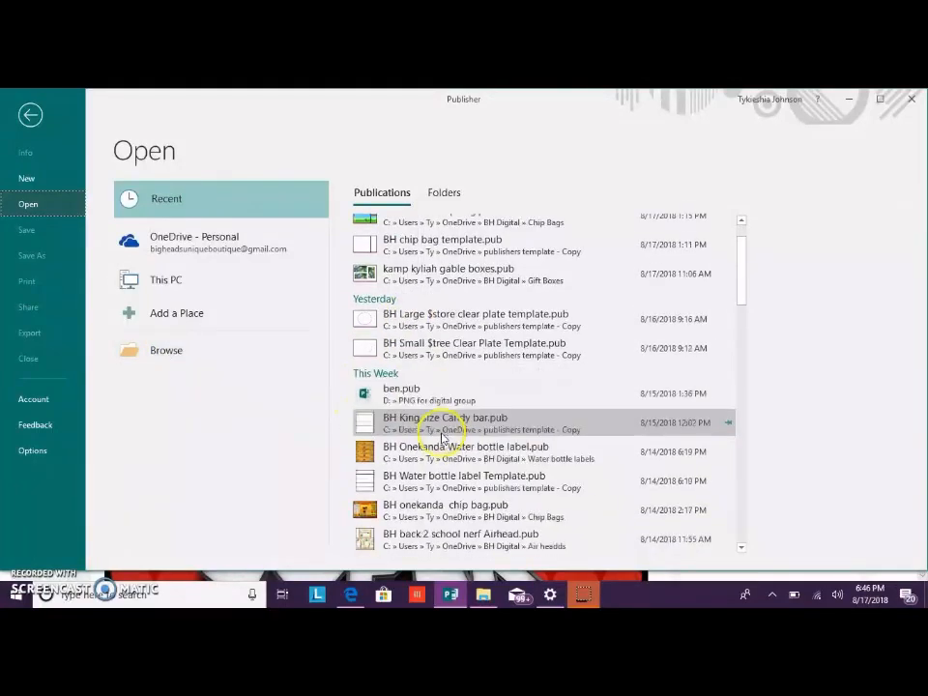
{"action": "scroll", "coordinate": [446, 526], "scroll_direction": "up", "scroll_amount": 5}
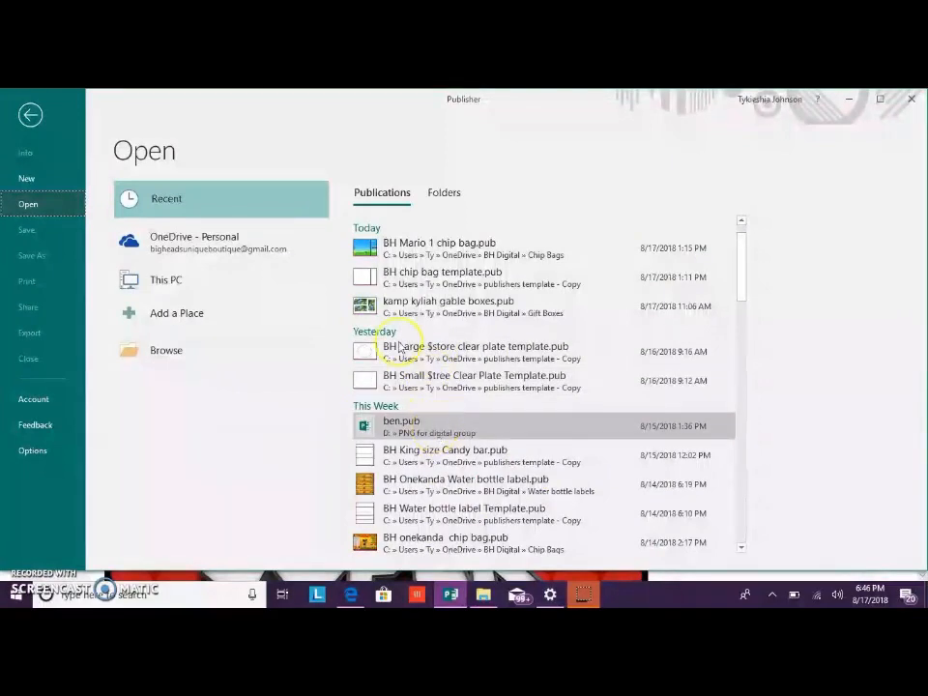
{"action": "left_click", "coordinate": [401, 280]}
Switch to File Explorer, find the BH chip bag template in the publishers template - Copy folder and open it
{"action": "left_click", "coordinate": [485, 596]}
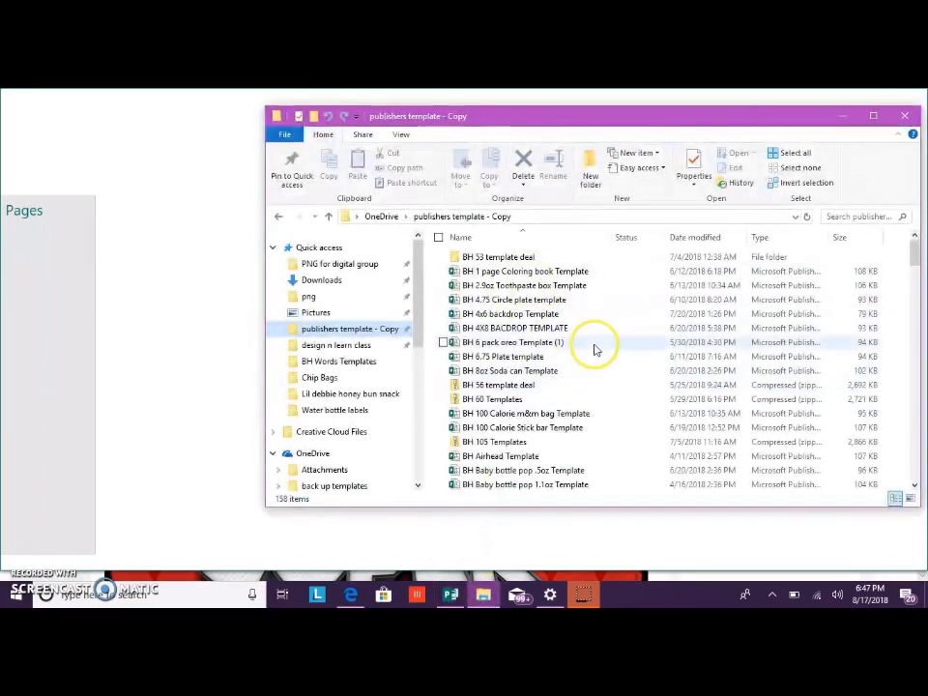
{"action": "scroll", "coordinate": [592, 355], "scroll_direction": "down", "scroll_amount": 7}
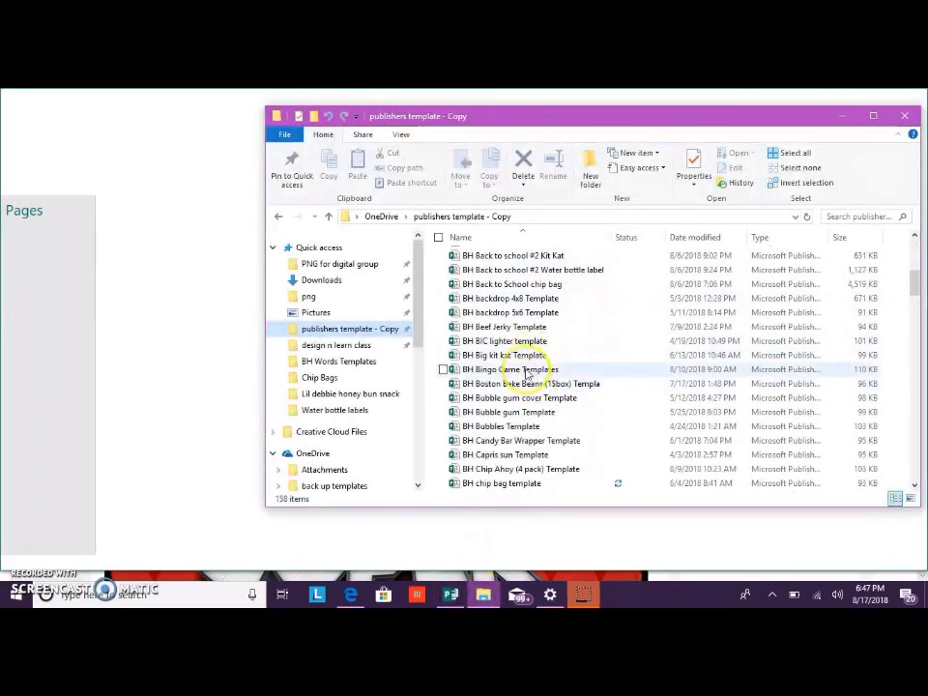
{"action": "scroll", "coordinate": [534, 396], "scroll_direction": "down", "scroll_amount": 4}
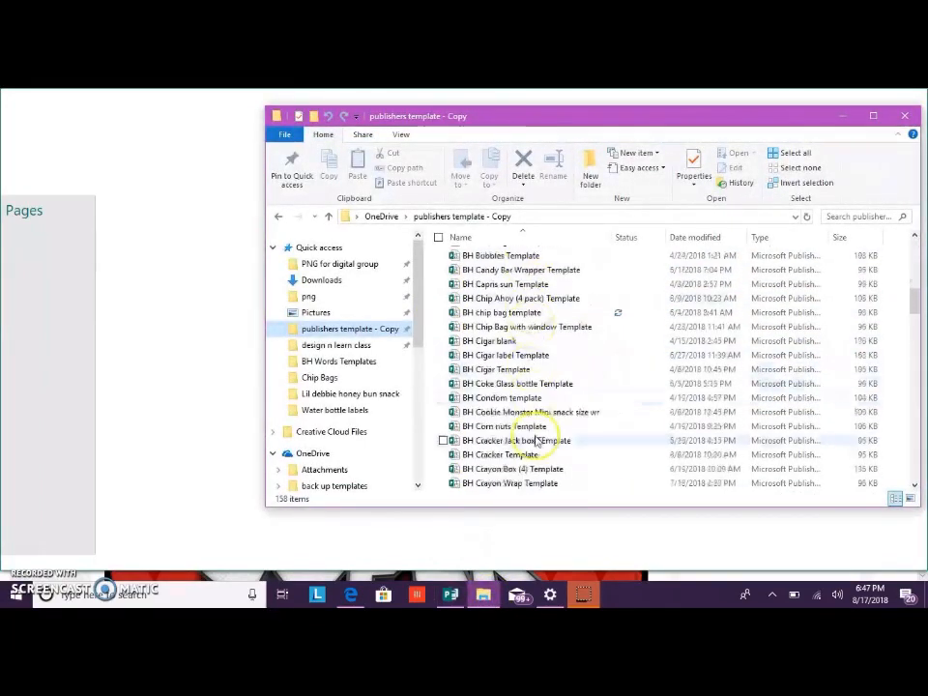
{"action": "double_click", "coordinate": [543, 483]}
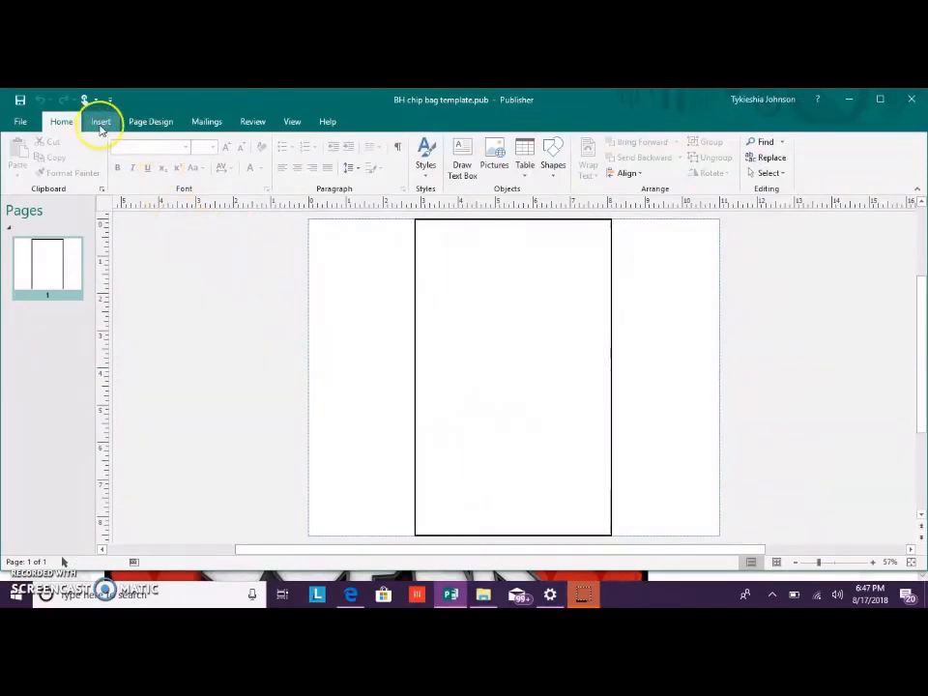
Start inserting pictures from the png folder on the USB disk and select the barcode image
{"action": "left_click", "coordinate": [101, 124]}
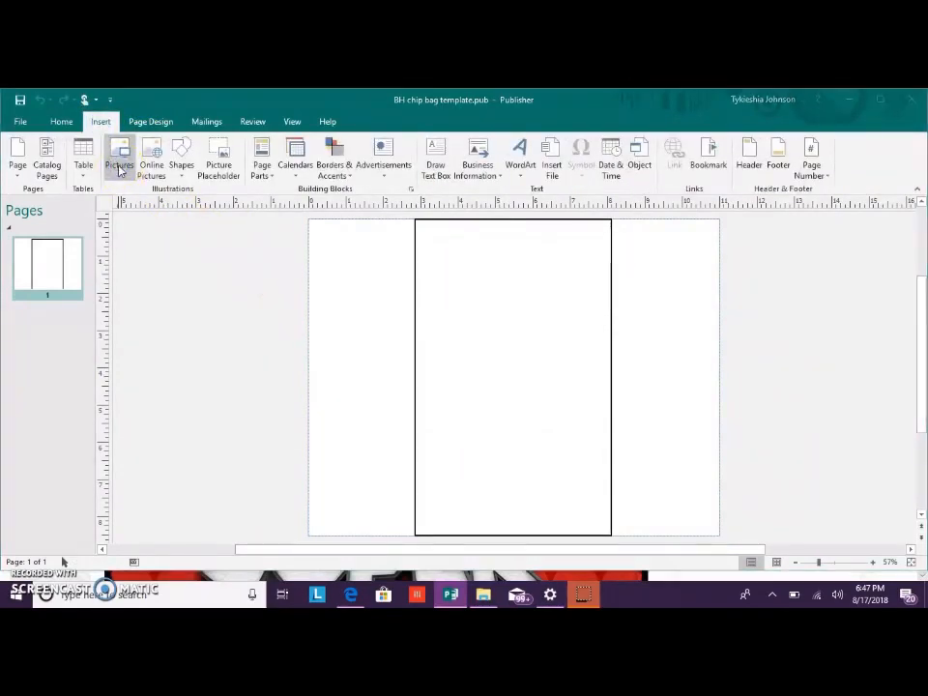
{"action": "left_click", "coordinate": [120, 170]}
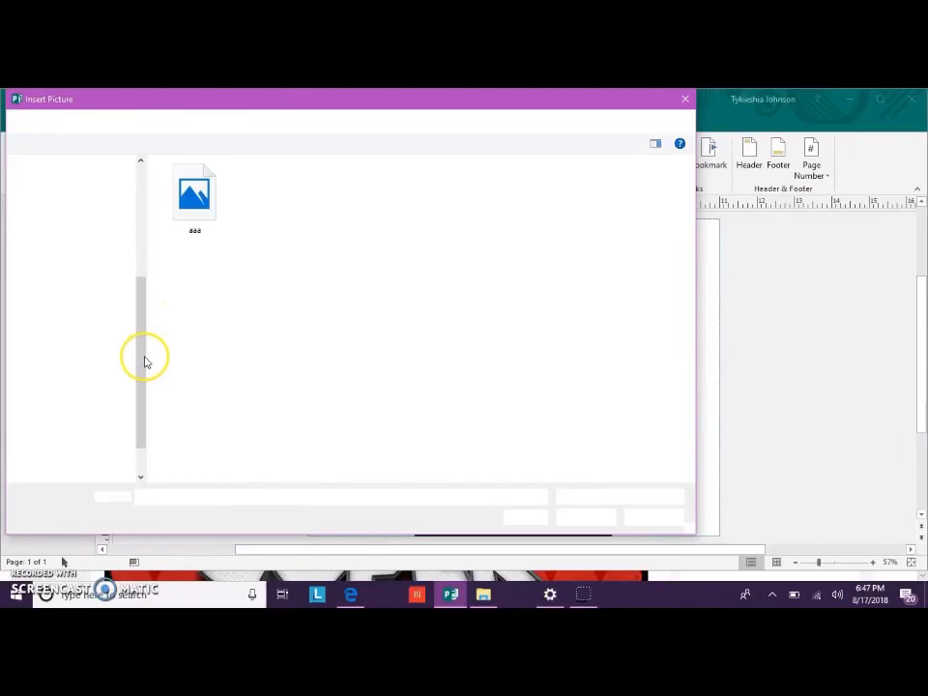
{"action": "left_click_drag", "start_coordinate": [145, 358], "coordinate": [147, 250]}
{"action": "left_click", "coordinate": [79, 198]}
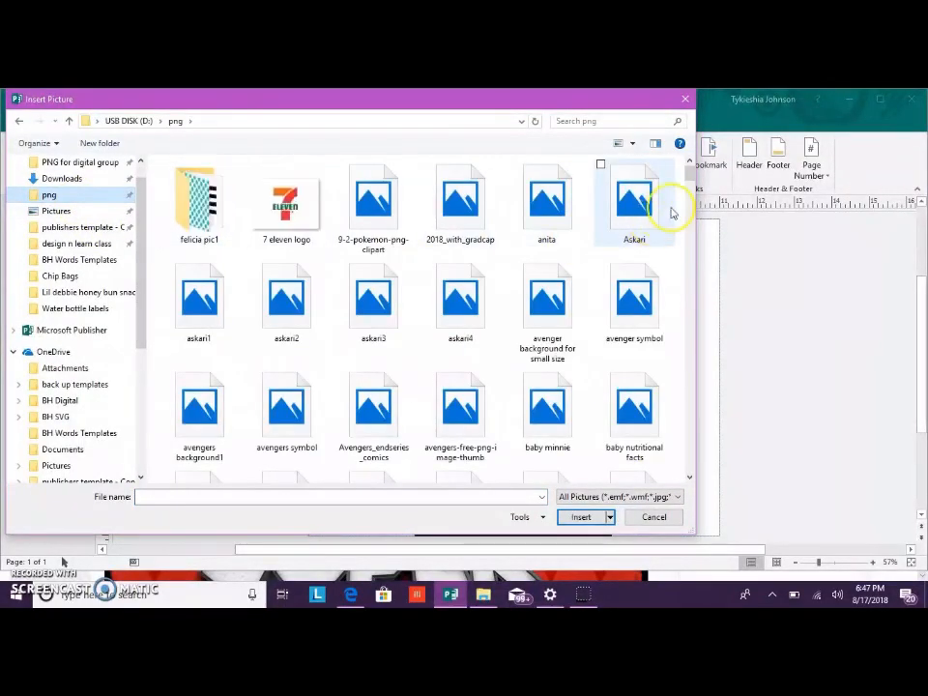
{"action": "left_click_drag", "start_coordinate": [692, 478], "coordinate": [692, 477]}
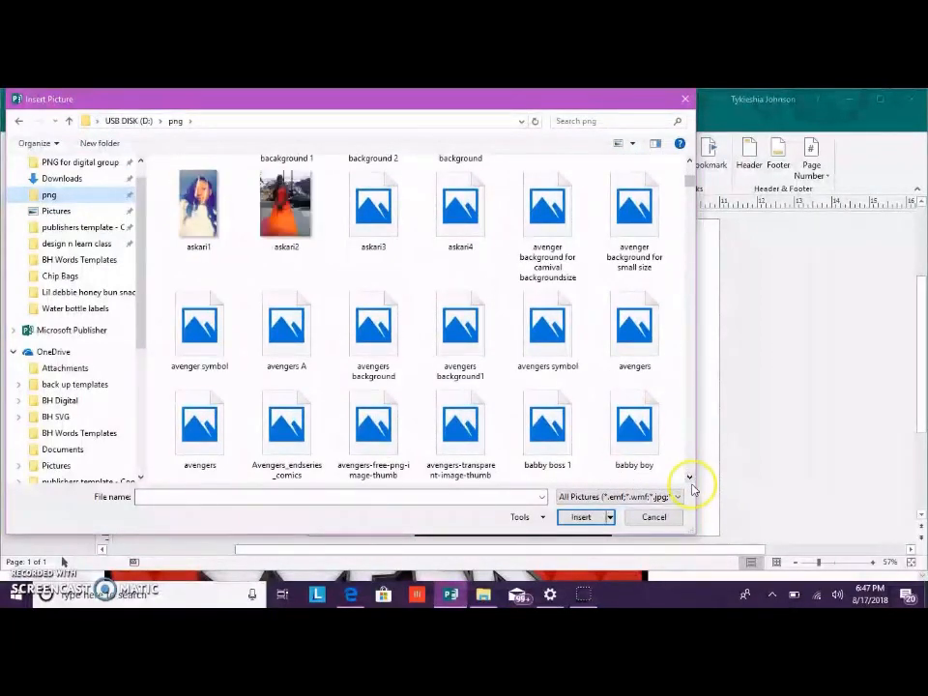
{"action": "left_click_drag", "start_coordinate": [691, 483], "coordinate": [690, 481]}
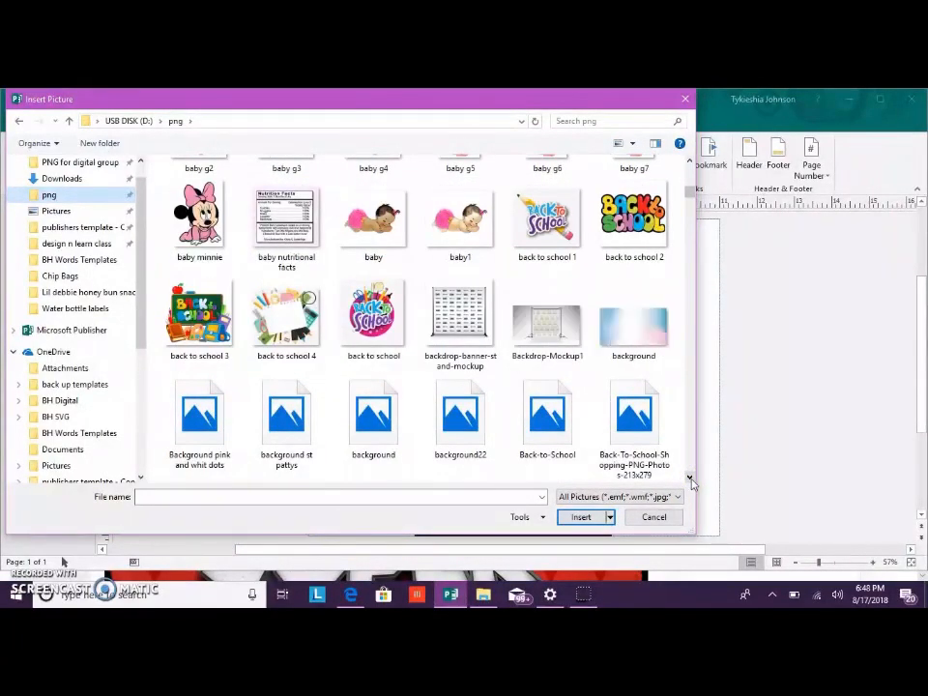
{"action": "left_click", "coordinate": [690, 480]}
{"action": "left_click_drag", "start_coordinate": [690, 480], "coordinate": [690, 481]}
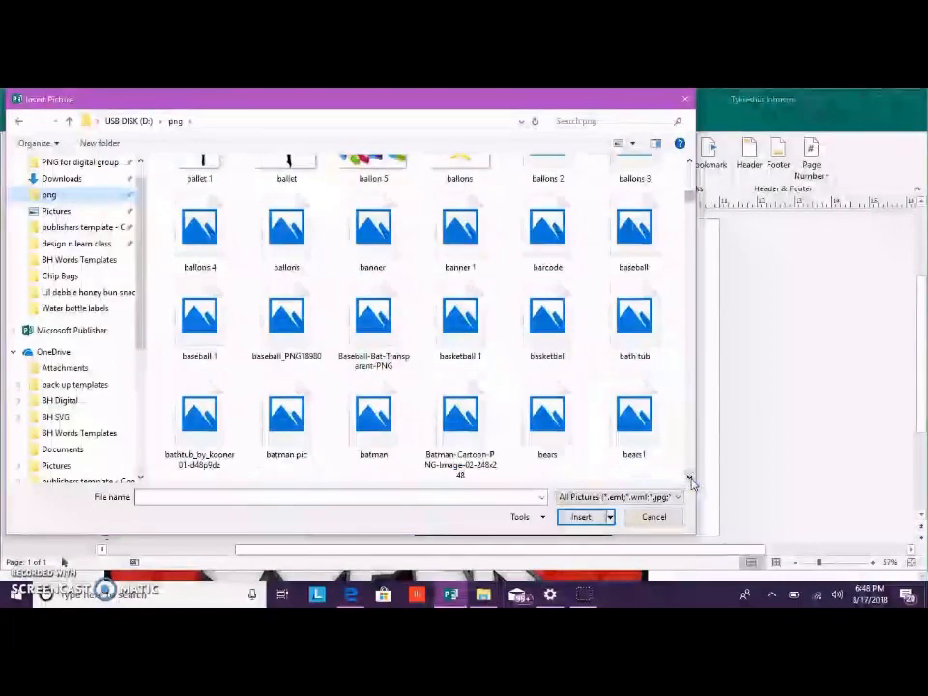
{"action": "left_click", "coordinate": [525, 248]}
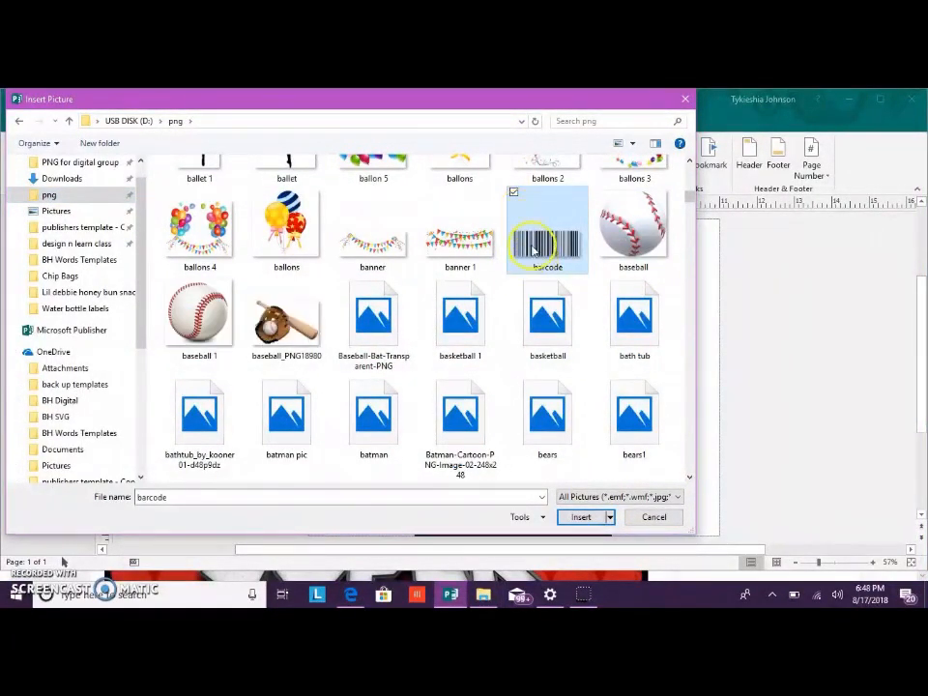
Add mario background removed, mario background, mario_PNG64 and marraige nutri facts to the picture selection
{"action": "left_click_drag", "start_coordinate": [692, 478], "coordinate": [692, 478]}
{"action": "left_click_drag", "start_coordinate": [687, 213], "coordinate": [683, 319]}
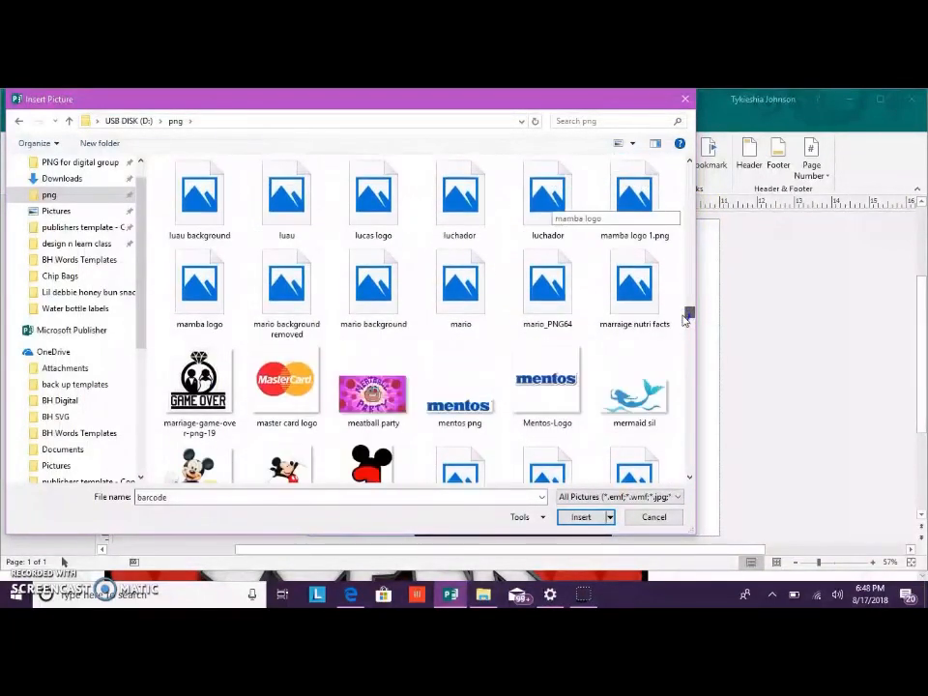
{"action": "left_click", "coordinate": [253, 249]}
{"action": "left_click", "coordinate": [339, 249]}
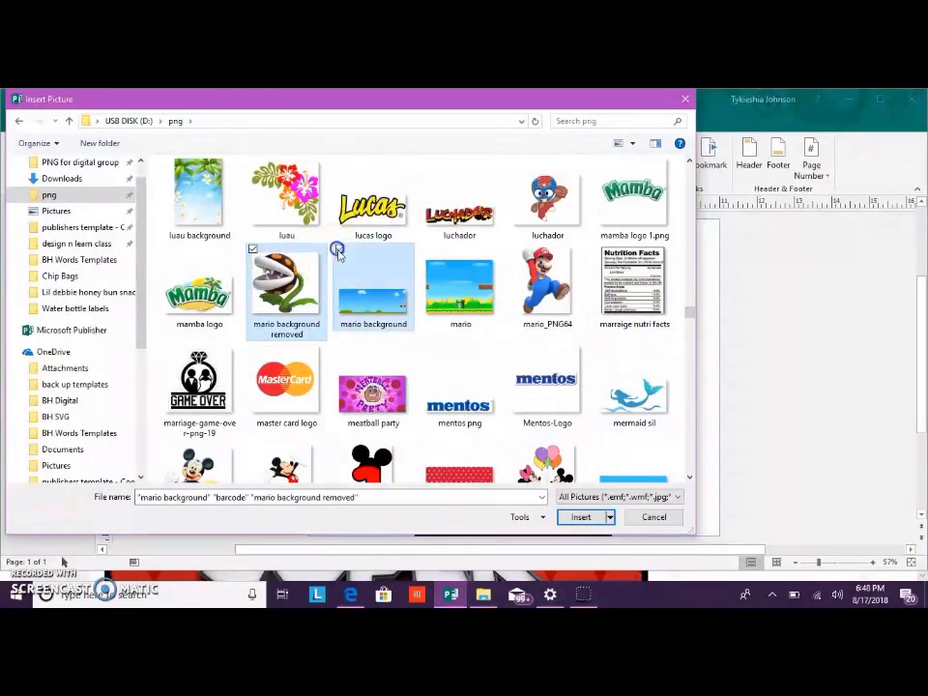
{"action": "left_click", "coordinate": [513, 250]}
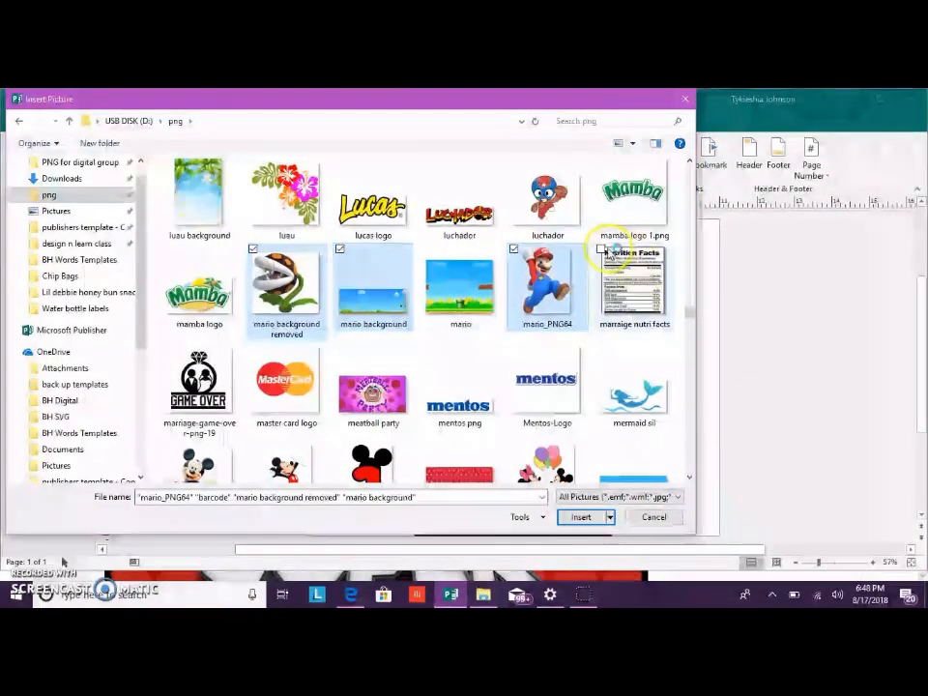
{"action": "left_click", "coordinate": [600, 249]}
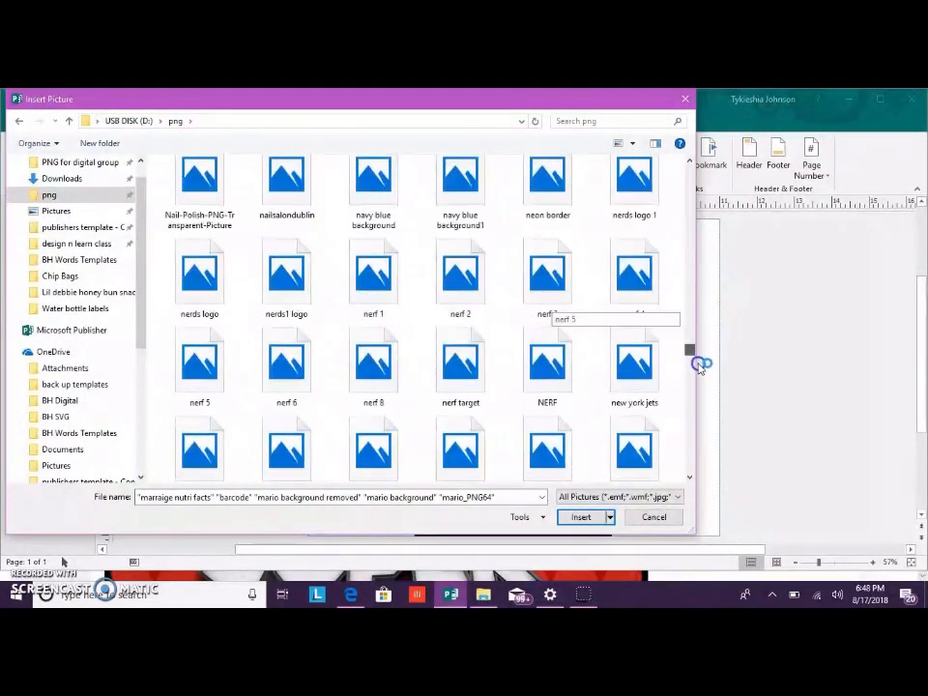
Add super mario 4, 5, 6, 7 and 9 to the selection, insert all chosen pictures and deselect them
{"action": "left_click_drag", "start_coordinate": [695, 371], "coordinate": [702, 437]}
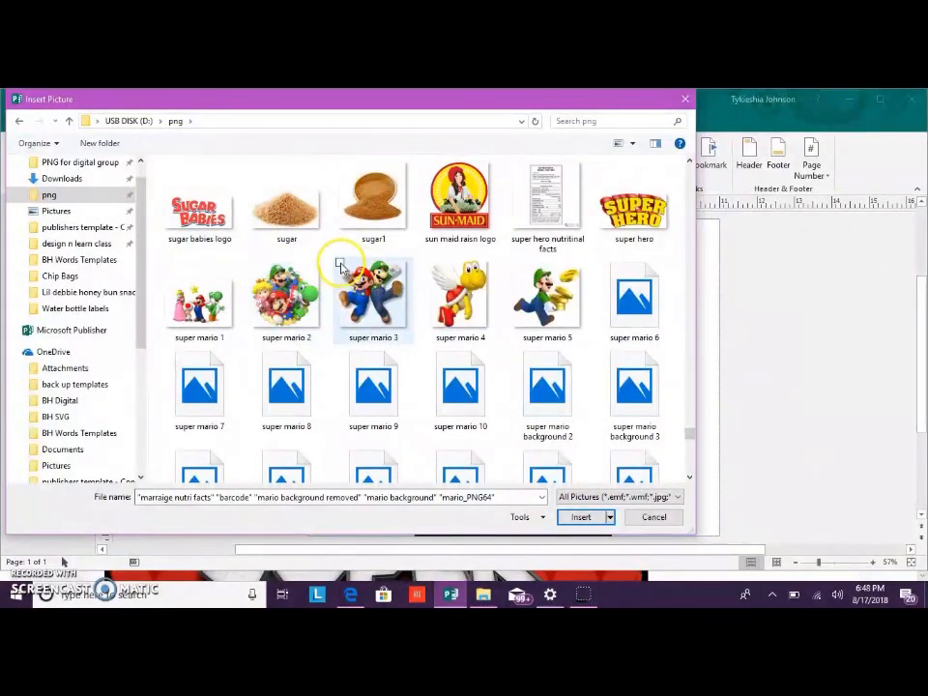
{"action": "left_click", "coordinate": [513, 263]}
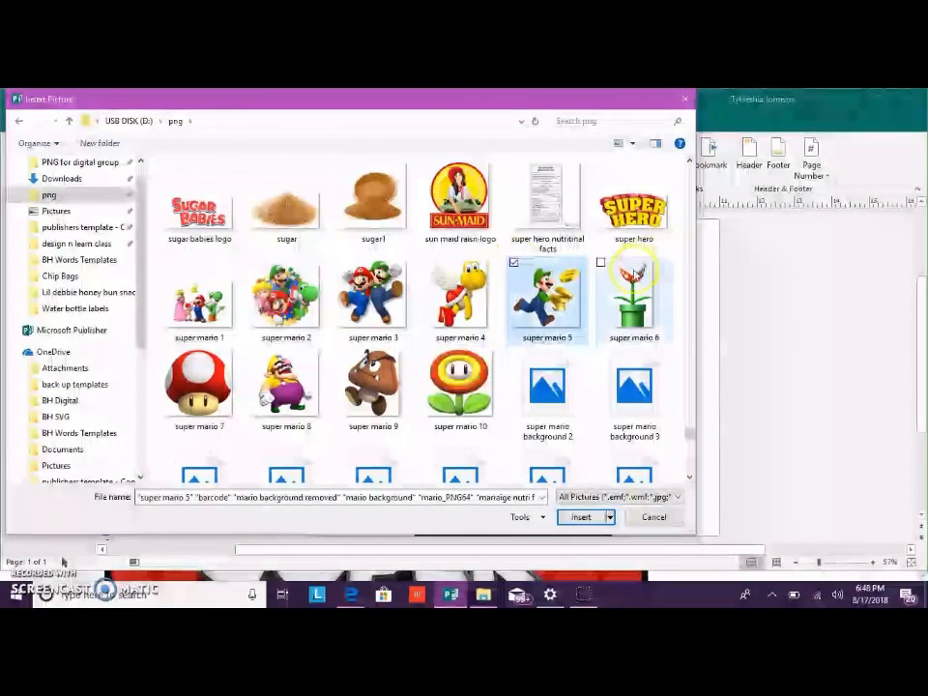
{"action": "left_click", "coordinate": [600, 263]}
{"action": "left_click", "coordinate": [426, 262]}
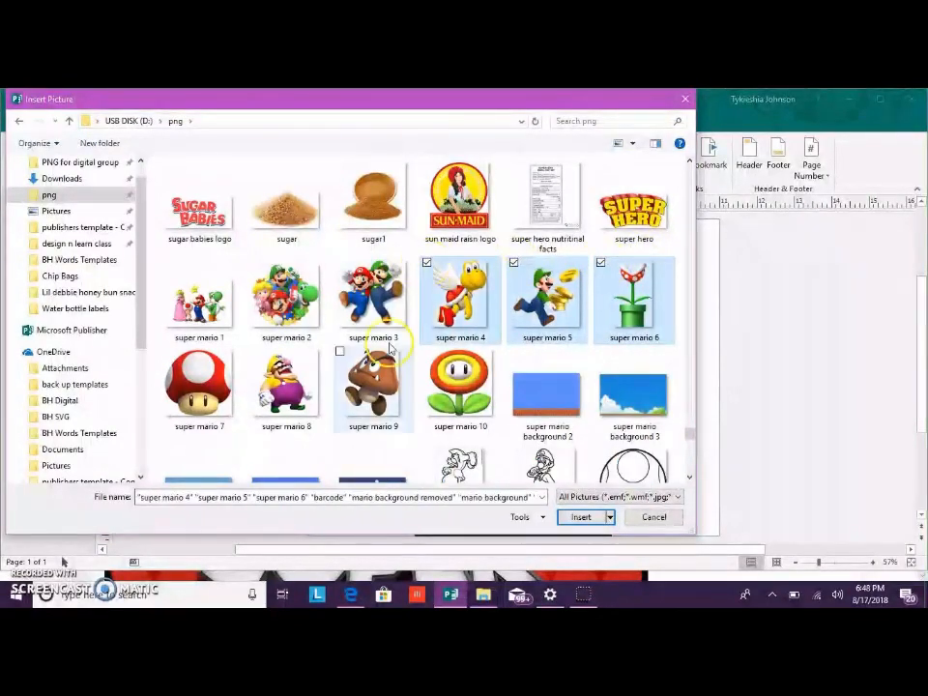
{"action": "left_click", "coordinate": [340, 352]}
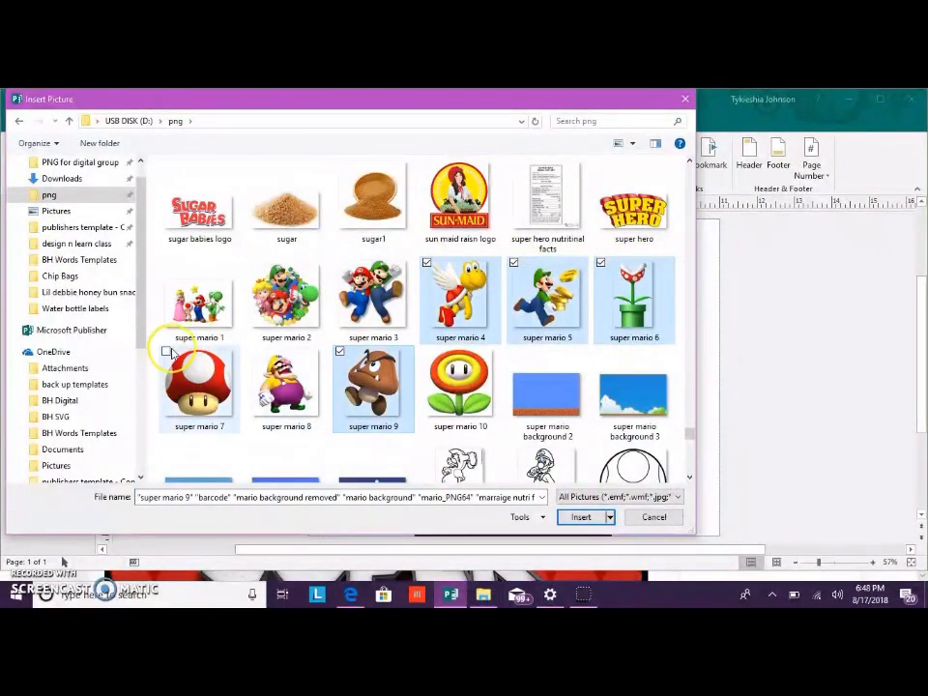
{"action": "left_click", "coordinate": [166, 352]}
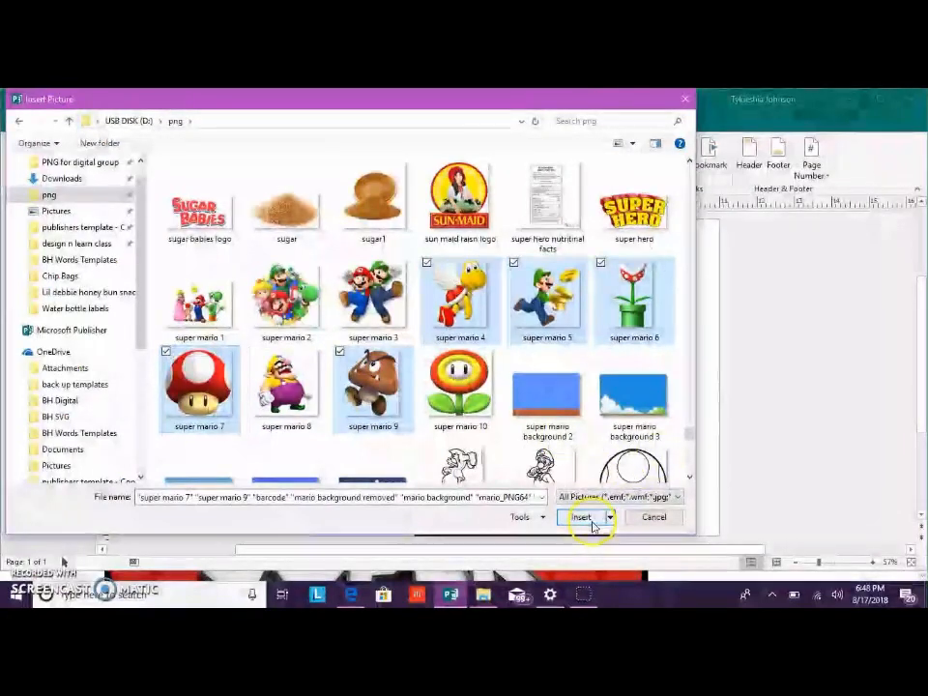
{"action": "left_click", "coordinate": [590, 520]}
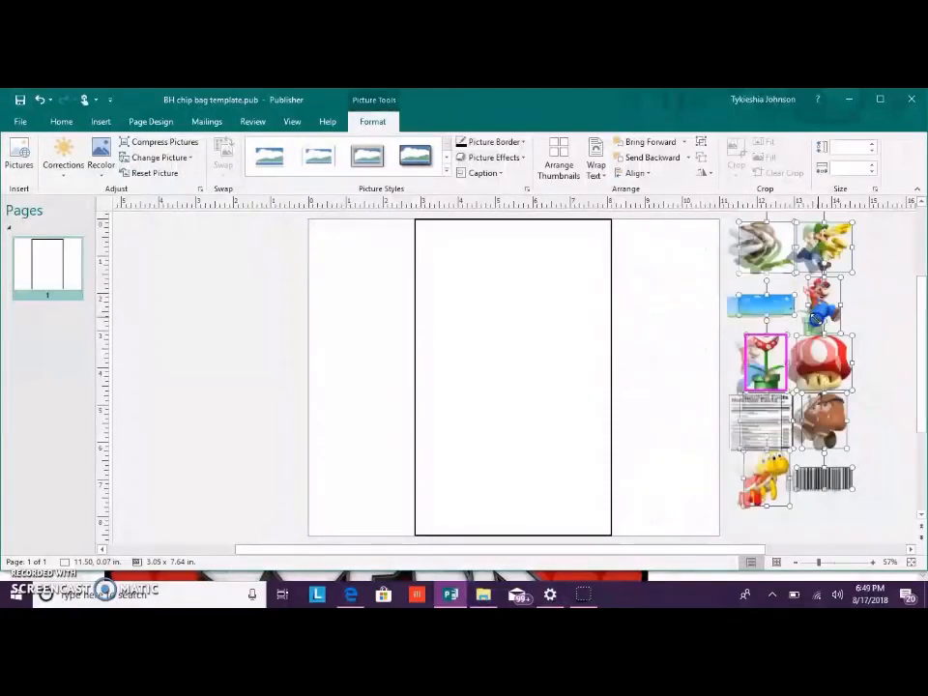
{"action": "left_click", "coordinate": [702, 338]}
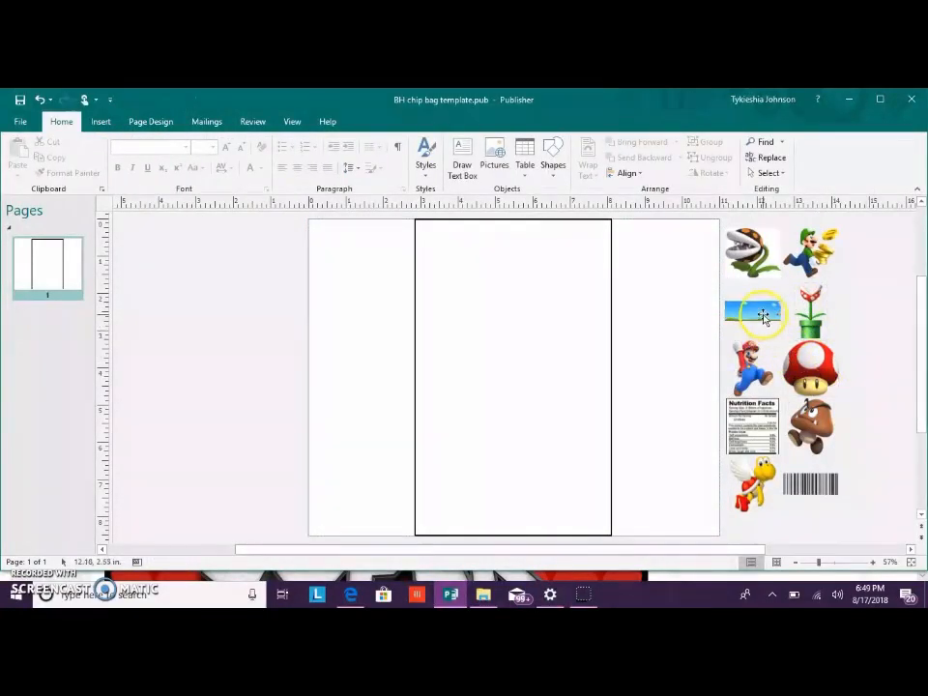
Place the mario background picture over the whole page at 11 x 8.5 in and send it behind the chip bag outline
{"action": "left_click_drag", "start_coordinate": [768, 312], "coordinate": [550, 534]}
{"action": "left_click", "coordinate": [507, 366]}
{"action": "left_click", "coordinate": [692, 375]}
{"action": "left_click_drag", "start_coordinate": [716, 378], "coordinate": [724, 385]}
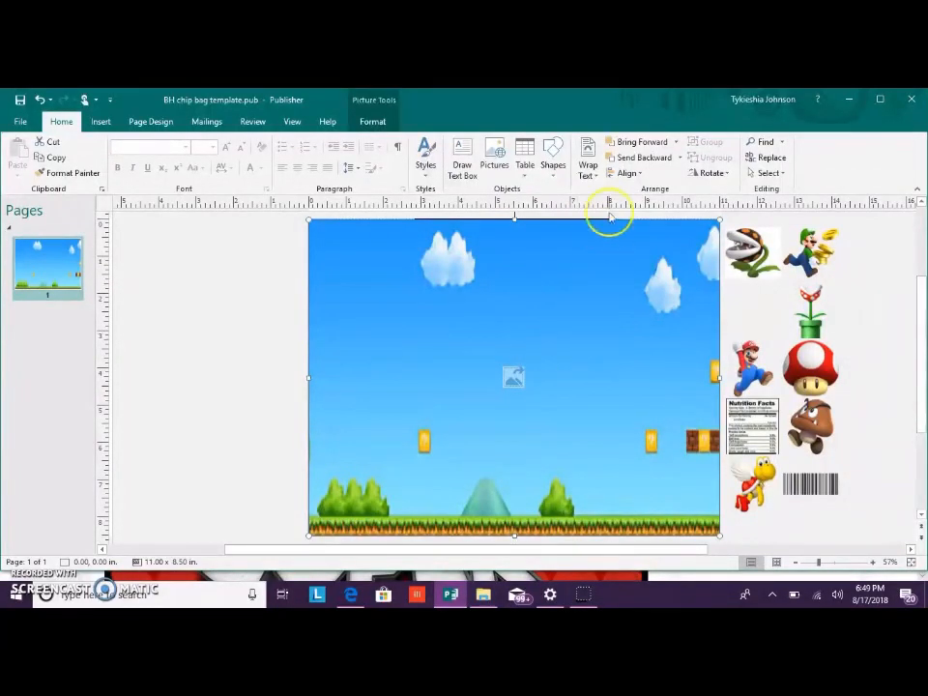
{"action": "left_click", "coordinate": [635, 157]}
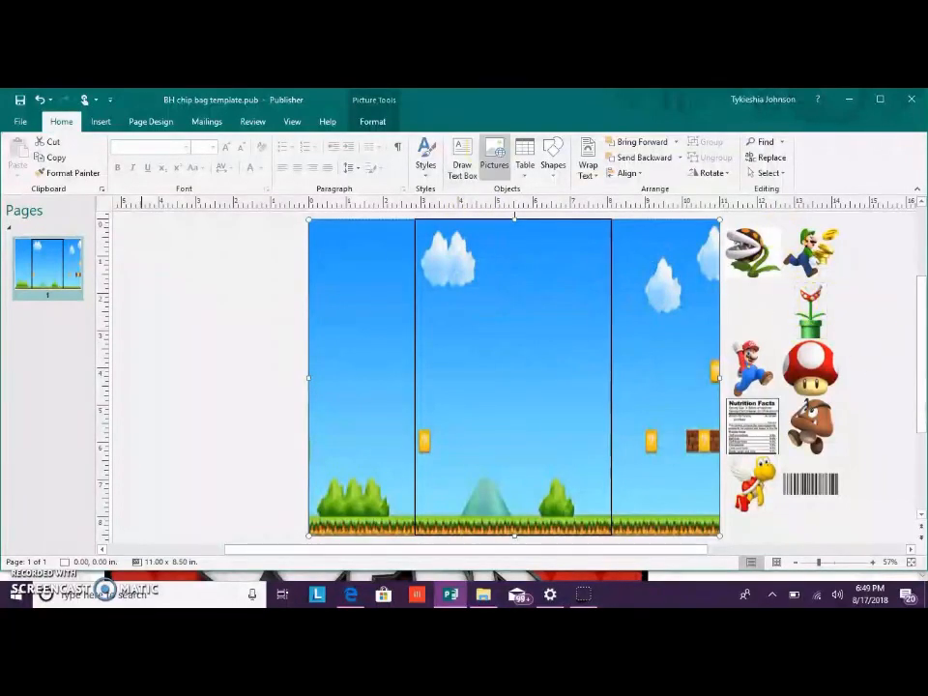
Save the publication in the Chip Bags folder as BH Mario 1 chip bag, replacing the existing file
{"action": "left_click", "coordinate": [21, 125]}
{"action": "left_click", "coordinate": [35, 253]}
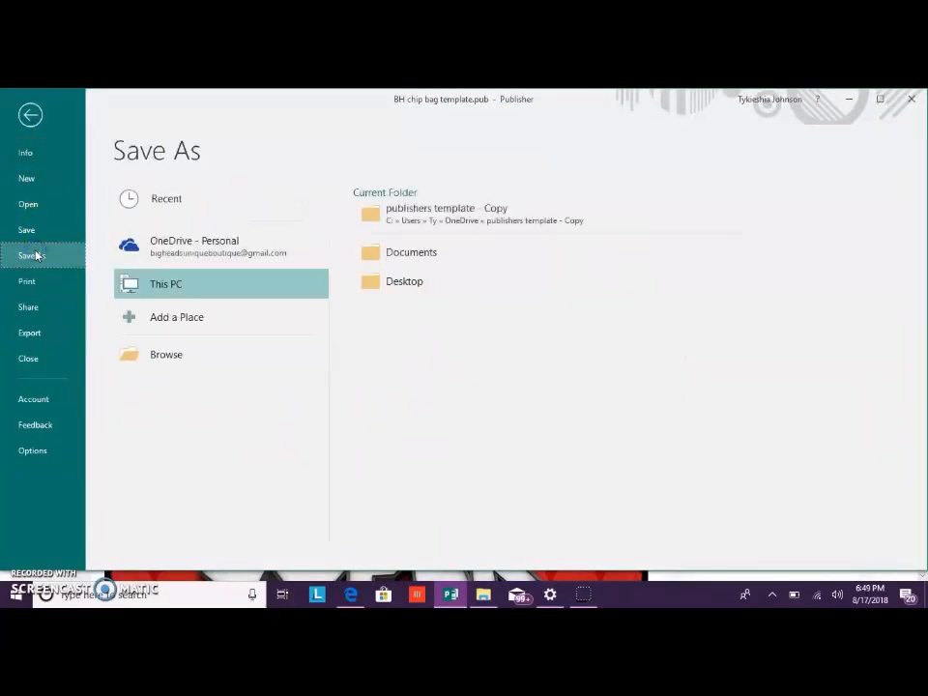
{"action": "left_click", "coordinate": [119, 343]}
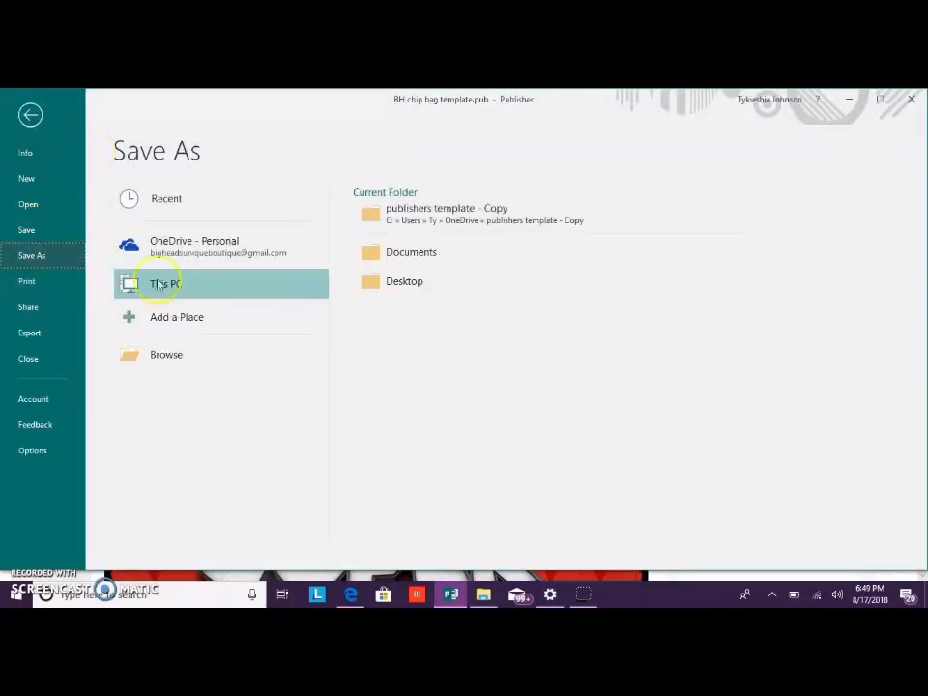
{"action": "left_click", "coordinate": [179, 356]}
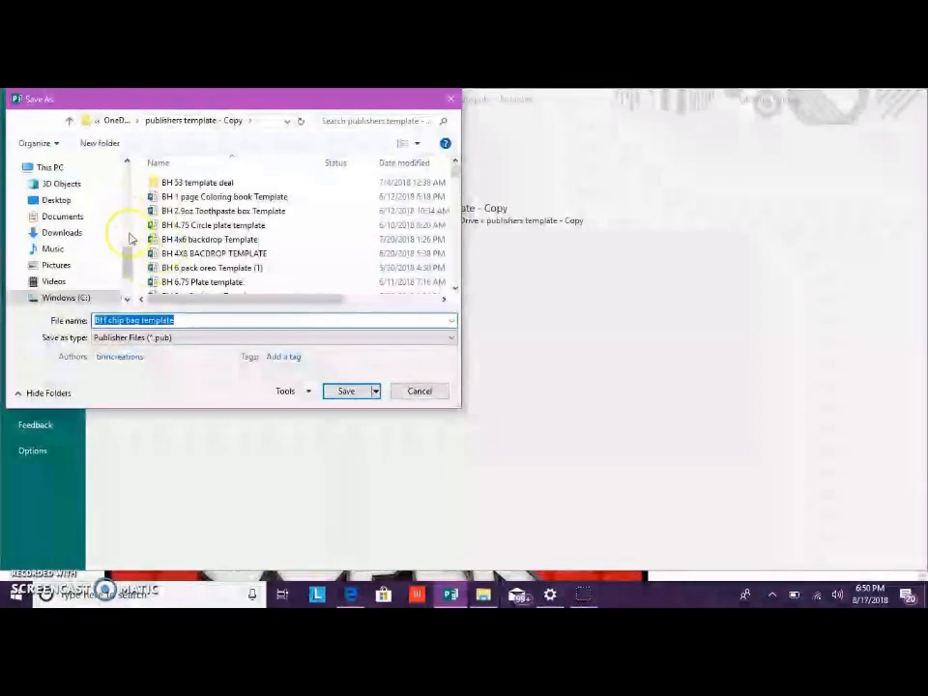
{"action": "left_click_drag", "start_coordinate": [125, 265], "coordinate": [112, 205]}
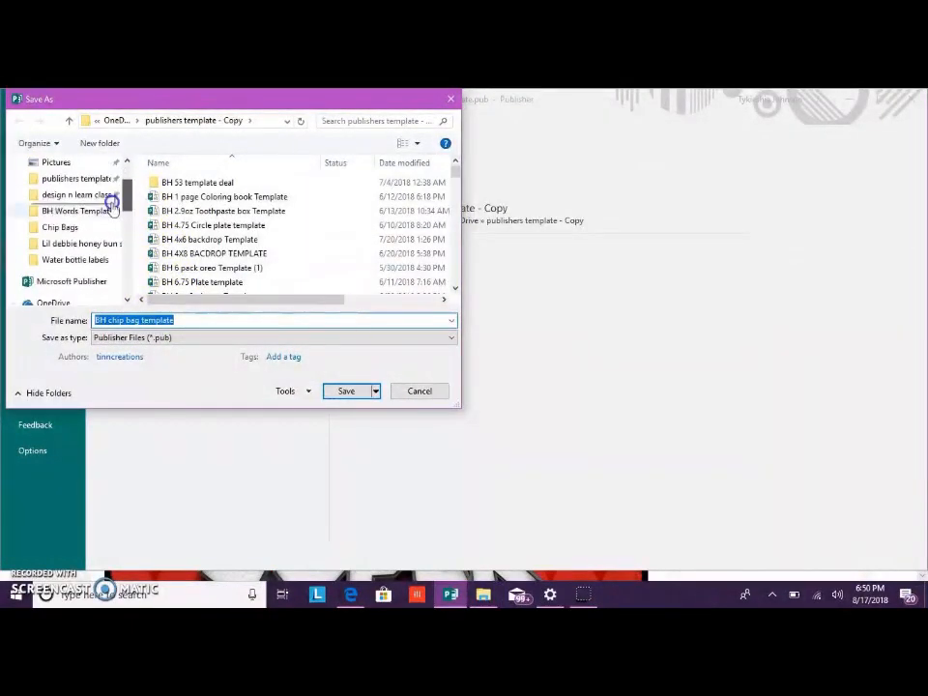
{"action": "left_click", "coordinate": [82, 230]}
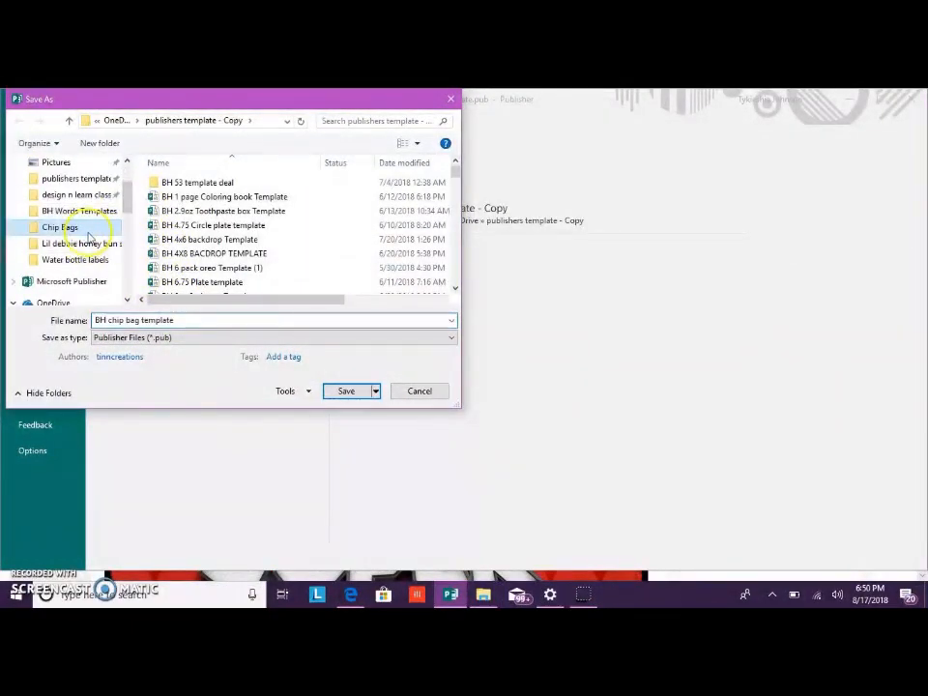
{"action": "double_click", "coordinate": [201, 183]}
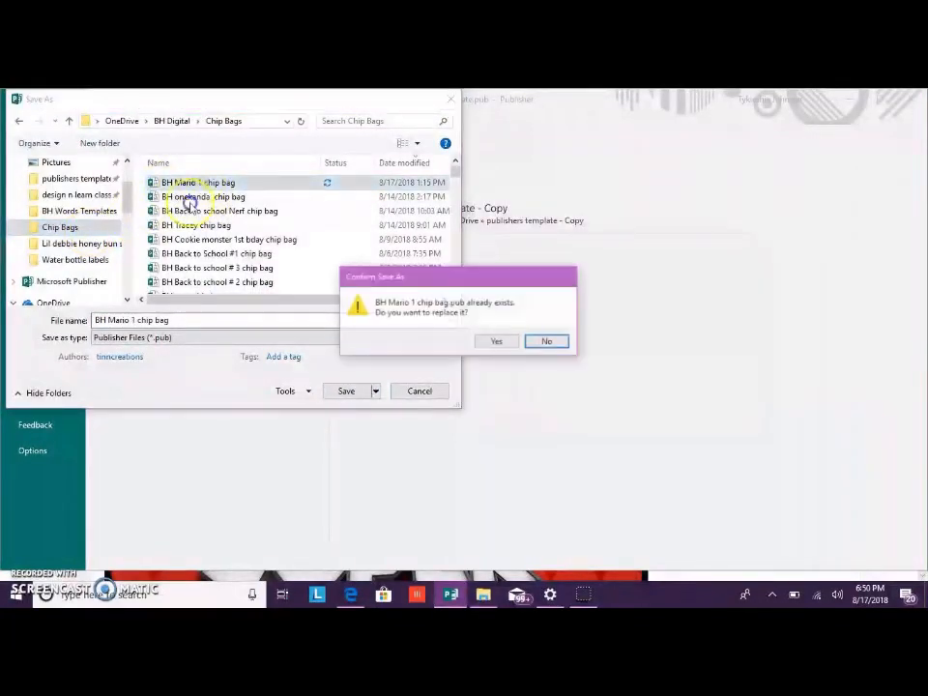
{"action": "left_click", "coordinate": [493, 340]}
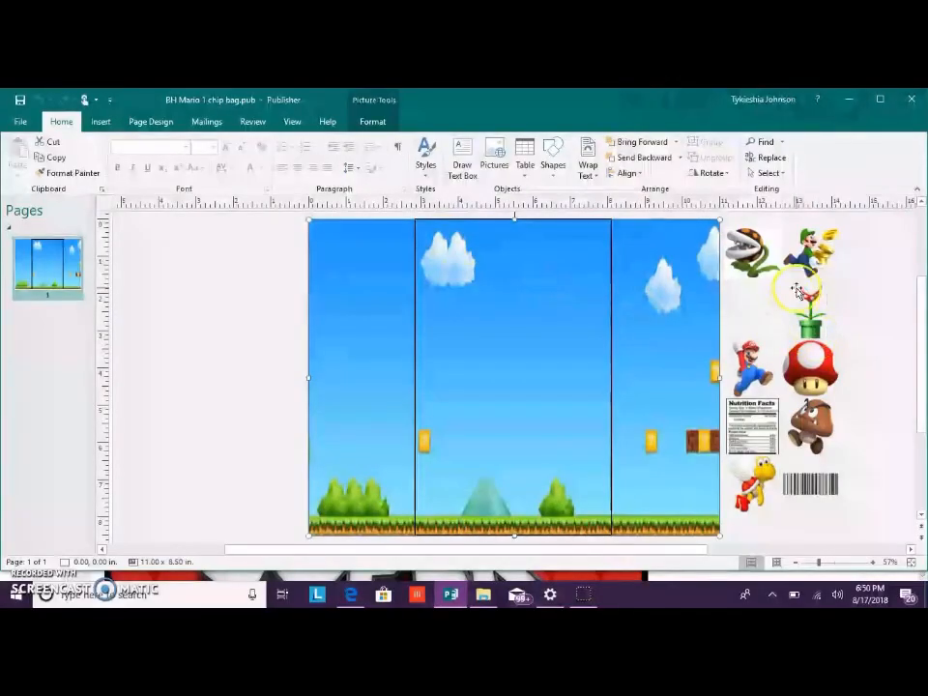
Move the red mushroom picture onto the bag's right-hand panel, beneath the yellow block at about 8.89, 6.27 in
{"action": "left_click", "coordinate": [816, 375]}
{"action": "left_click_drag", "start_coordinate": [826, 372], "coordinate": [690, 477]}
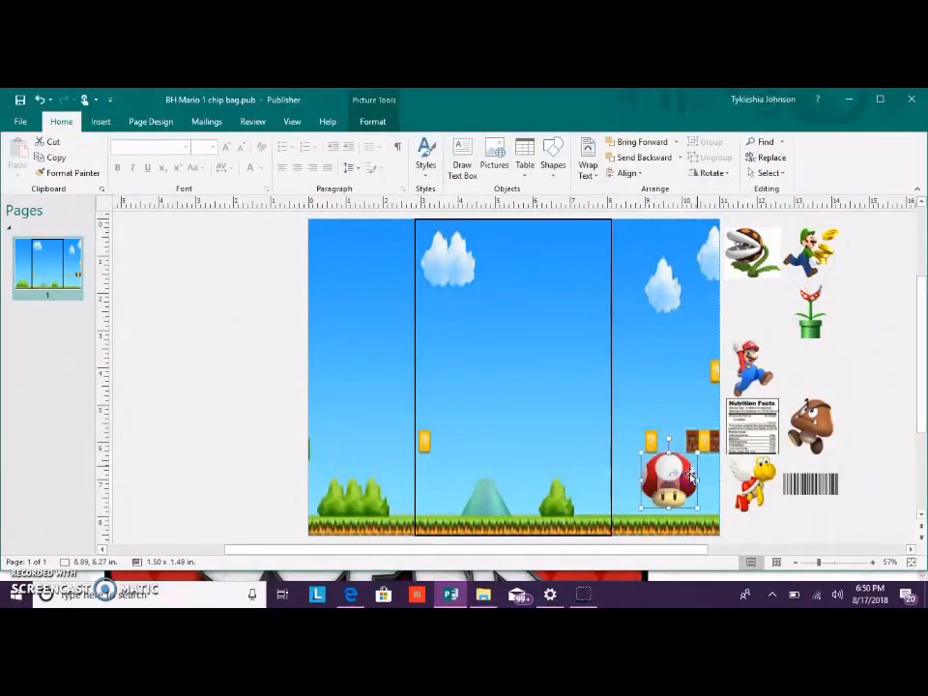
Move the Mario picture onto the bag's right-hand panel by the mushroom and enlarge it to about 1.85 x 2.55 in
{"action": "left_click", "coordinate": [760, 374]}
{"action": "left_click_drag", "start_coordinate": [765, 375], "coordinate": [671, 471]}
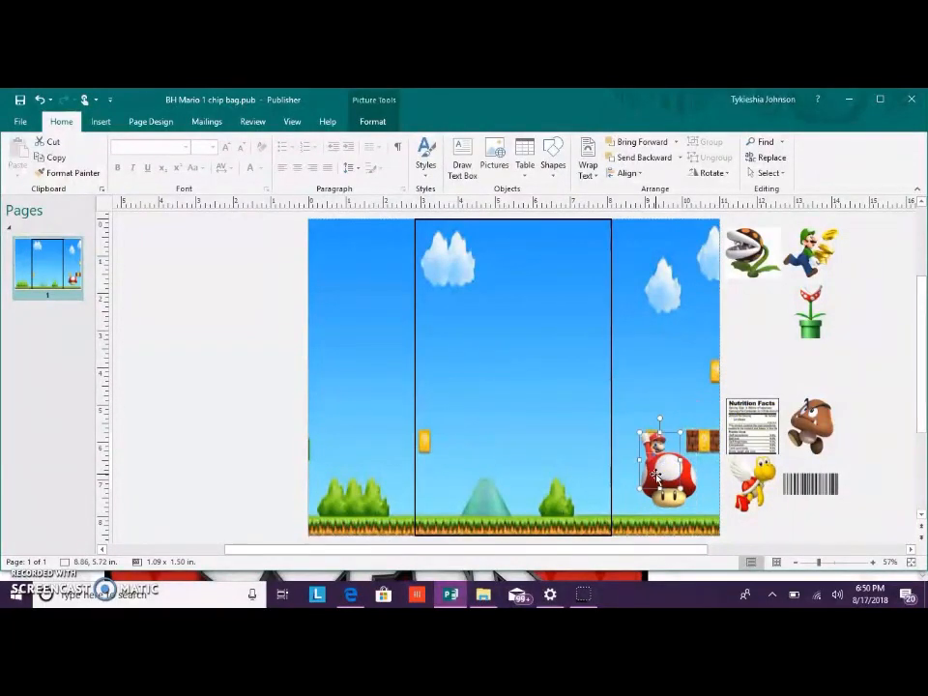
{"action": "mouse_move", "coordinate": [639, 431]}
{"action": "left_mouse_down"}
{"action": "mouse_move", "coordinate": [631, 424]}
{"action": "mouse_move", "coordinate": [646, 414]}
{"action": "mouse_move", "coordinate": [622, 438]}
{"action": "left_mouse_up"}
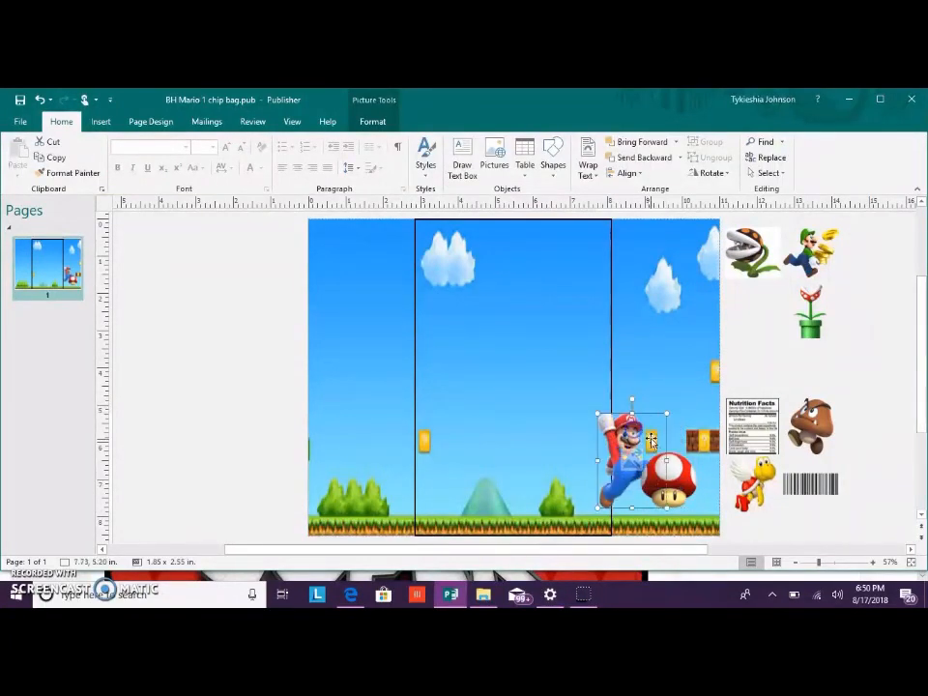
Reposition the mushroom at about 9.03, 6.31 in and Mario at about 8.34, 5.40 in, and bring Mario in front of the mushroom
{"action": "mouse_move", "coordinate": [665, 474]}
{"action": "left_mouse_down"}
{"action": "mouse_move", "coordinate": [691, 480]}
{"action": "mouse_move", "coordinate": [681, 485]}
{"action": "left_mouse_up"}
{"action": "left_click_drag", "start_coordinate": [632, 455], "coordinate": [646, 436]}
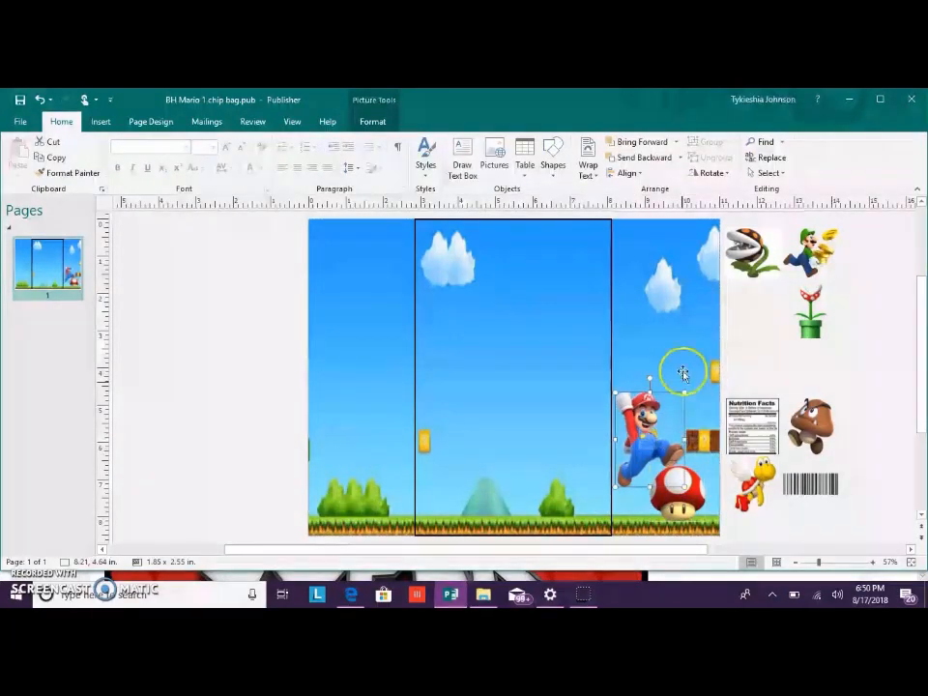
{"action": "left_click", "coordinate": [653, 453]}
{"action": "left_click_drag", "start_coordinate": [666, 471], "coordinate": [683, 486]}
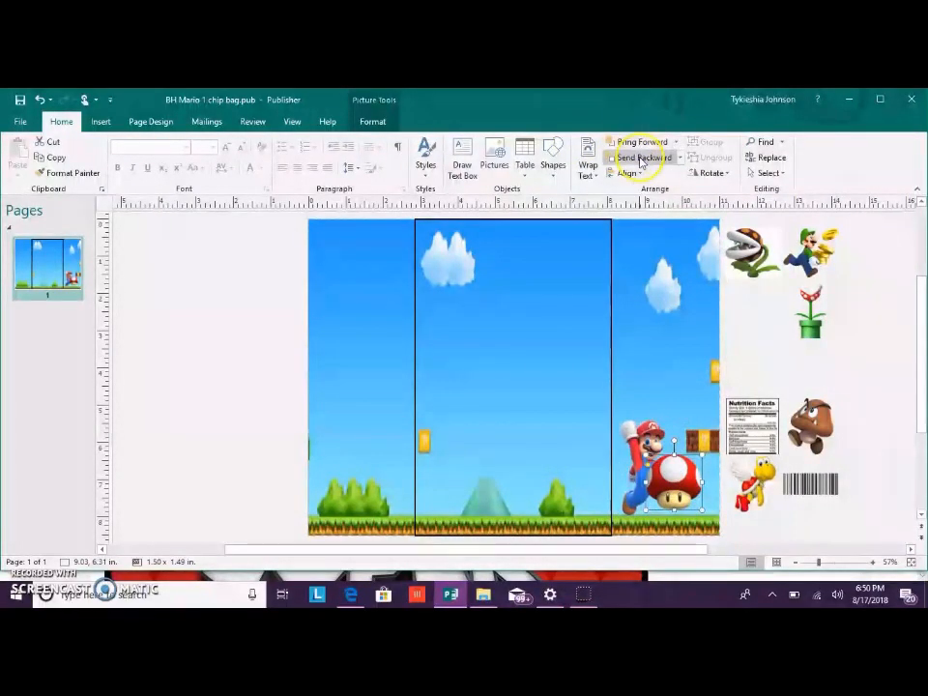
{"action": "left_click", "coordinate": [647, 434]}
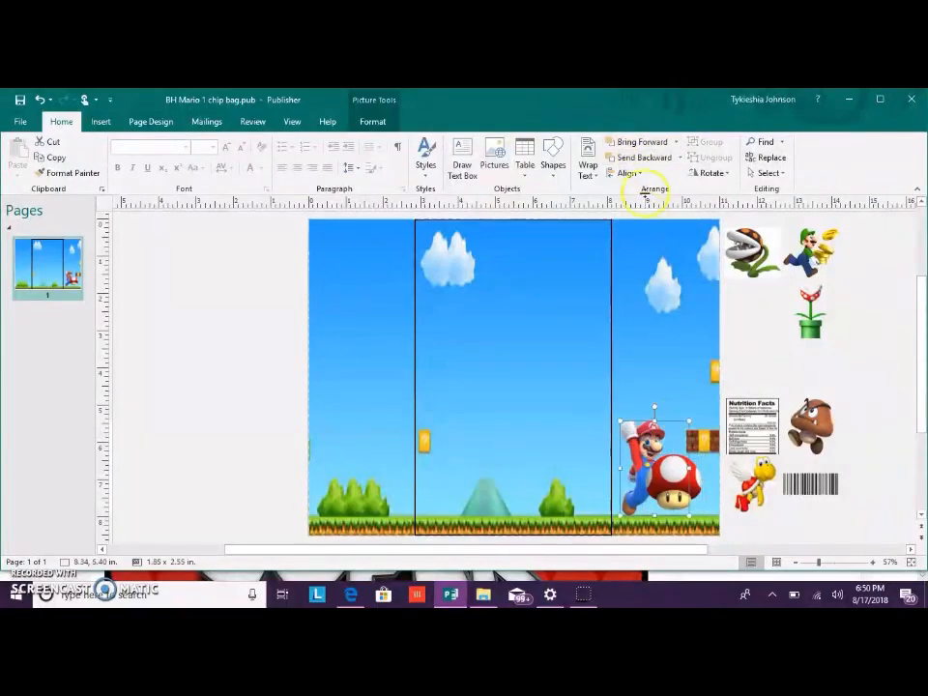
{"action": "left_click", "coordinate": [635, 142]}
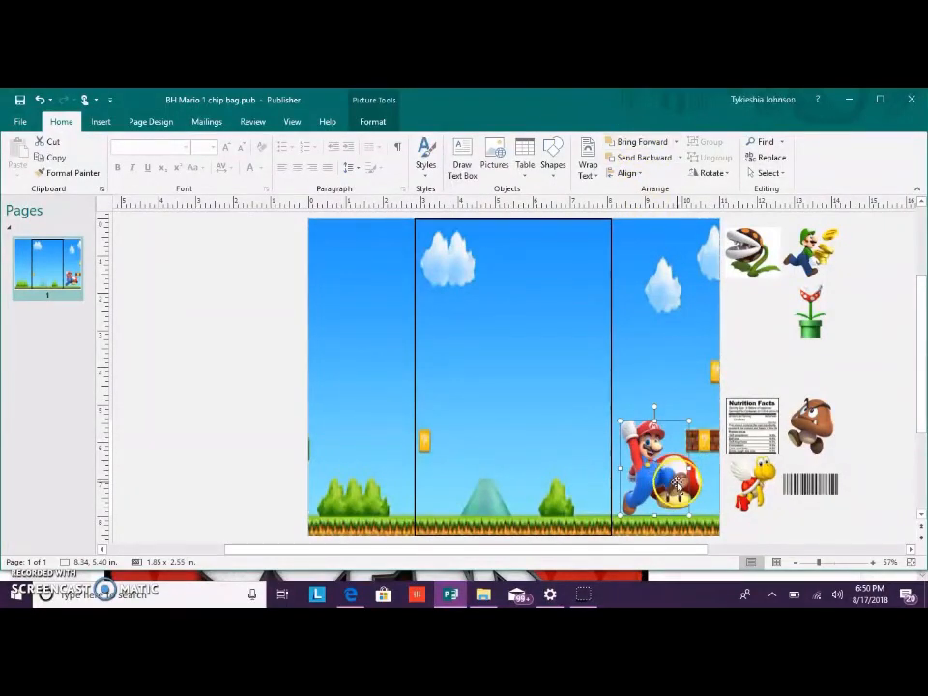
Place the red piranha plant in the green pipe on the centre panel's ground, enlarged to about 2.11 x 3.62 in
{"action": "left_click", "coordinate": [808, 328]}
{"action": "left_click_drag", "start_coordinate": [810, 323], "coordinate": [489, 491]}
{"action": "left_click_drag", "start_coordinate": [531, 436], "coordinate": [550, 416]}
{"action": "left_click_drag", "start_coordinate": [523, 479], "coordinate": [534, 487]}
Move the barcode over the bushes on the left-hand panel and the Nutrition Facts label above it at about 1.14 in down
{"action": "left_click", "coordinate": [811, 485]}
{"action": "left_click_drag", "start_coordinate": [838, 491], "coordinate": [357, 489]}
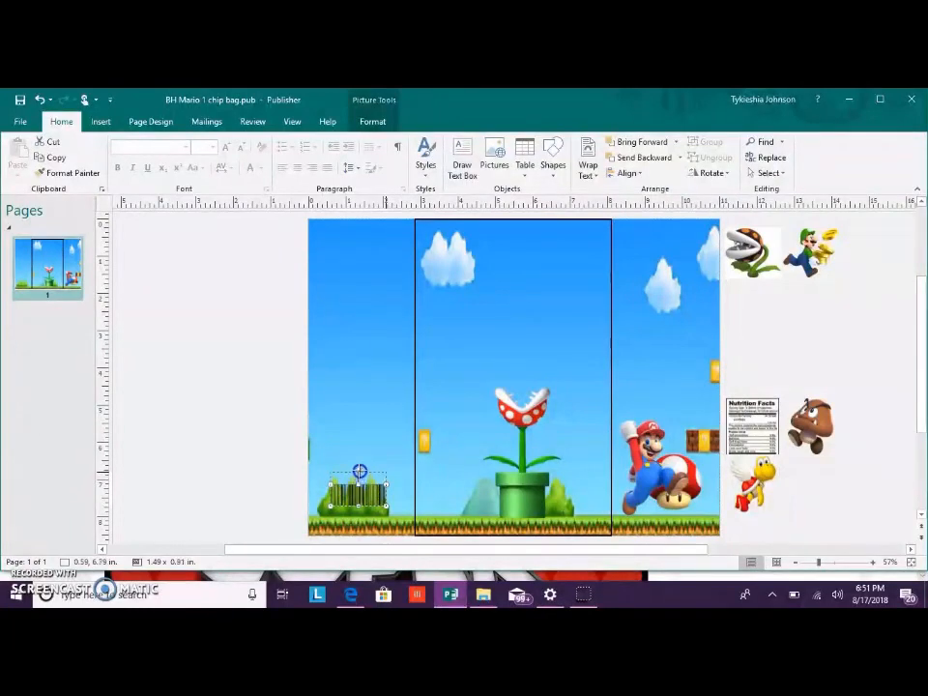
{"action": "left_click_drag", "start_coordinate": [742, 423], "coordinate": [338, 272]}
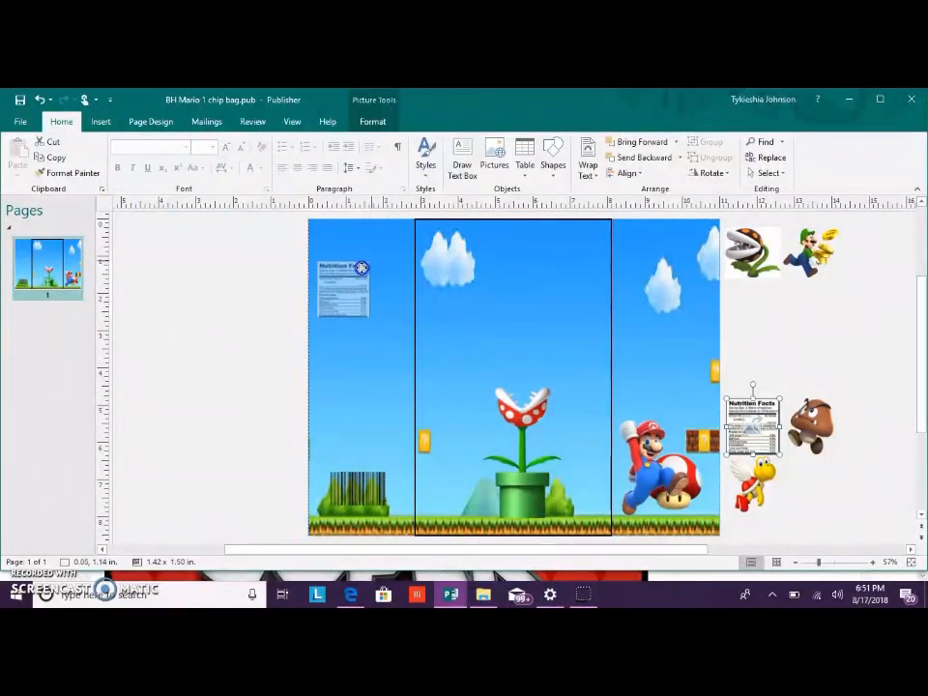
{"action": "left_click_drag", "start_coordinate": [362, 266], "coordinate": [354, 268]}
Enlarge the Nutrition Facts label to about 2.61 x 4.94 in and raise the barcode slightly beneath it
{"action": "left_click_drag", "start_coordinate": [365, 316], "coordinate": [385, 356]}
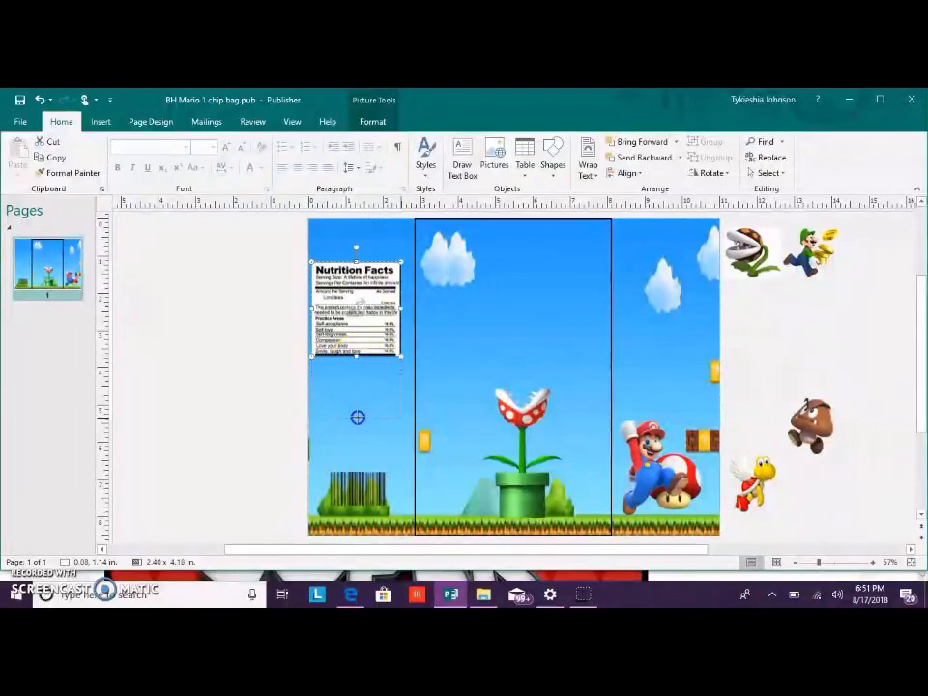
{"action": "left_click_drag", "start_coordinate": [360, 424], "coordinate": [360, 426]}
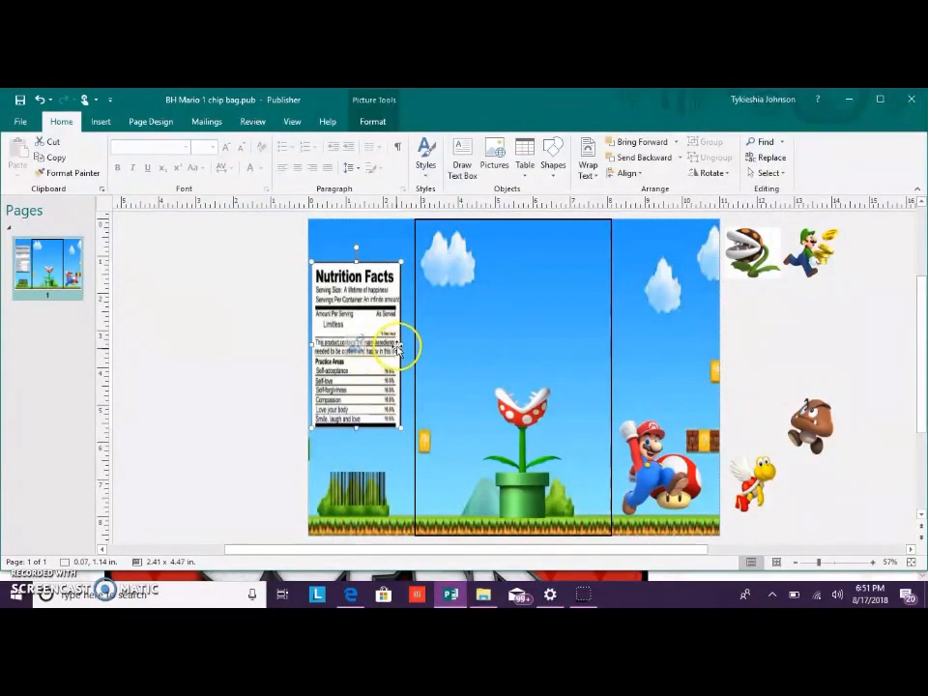
{"action": "left_click_drag", "start_coordinate": [400, 346], "coordinate": [409, 347]}
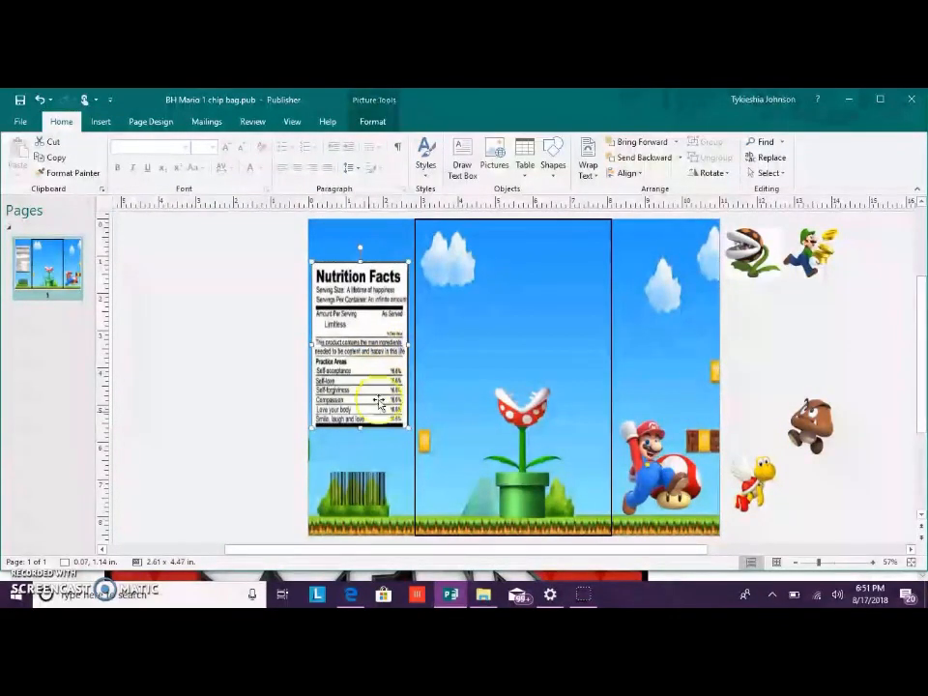
{"action": "left_click_drag", "start_coordinate": [358, 446], "coordinate": [360, 446]}
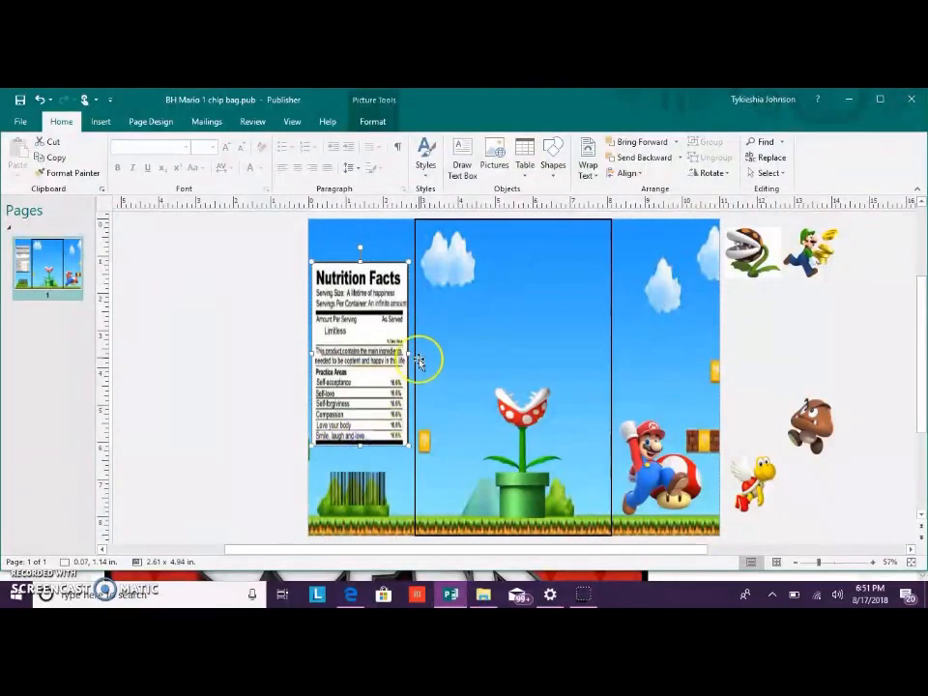
{"action": "left_click_drag", "start_coordinate": [408, 355], "coordinate": [408, 355]}
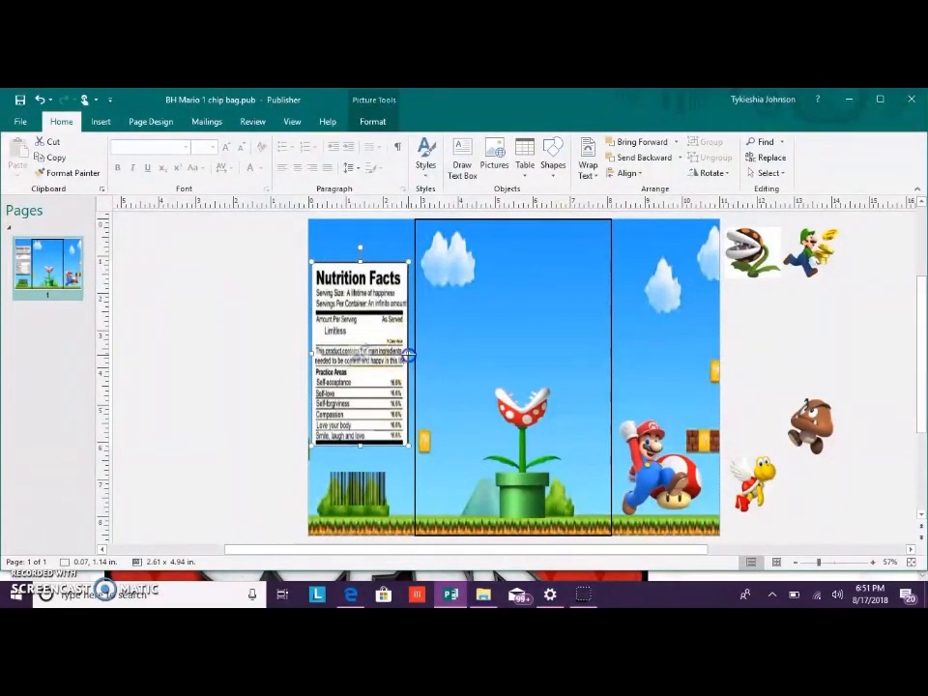
{"action": "left_click", "coordinate": [374, 495]}
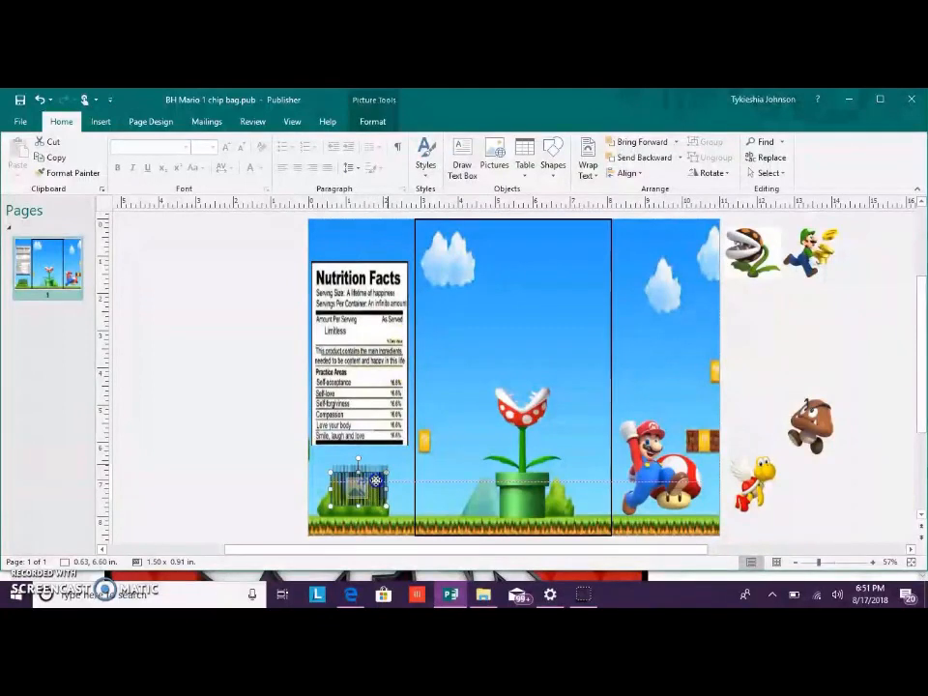
Place the winged turtle above the Nutrition Facts label at about 0.31, 0.23 in and shorten the label from its upper edge
{"action": "left_click", "coordinate": [764, 491]}
{"action": "left_click_drag", "start_coordinate": [770, 470], "coordinate": [354, 232]}
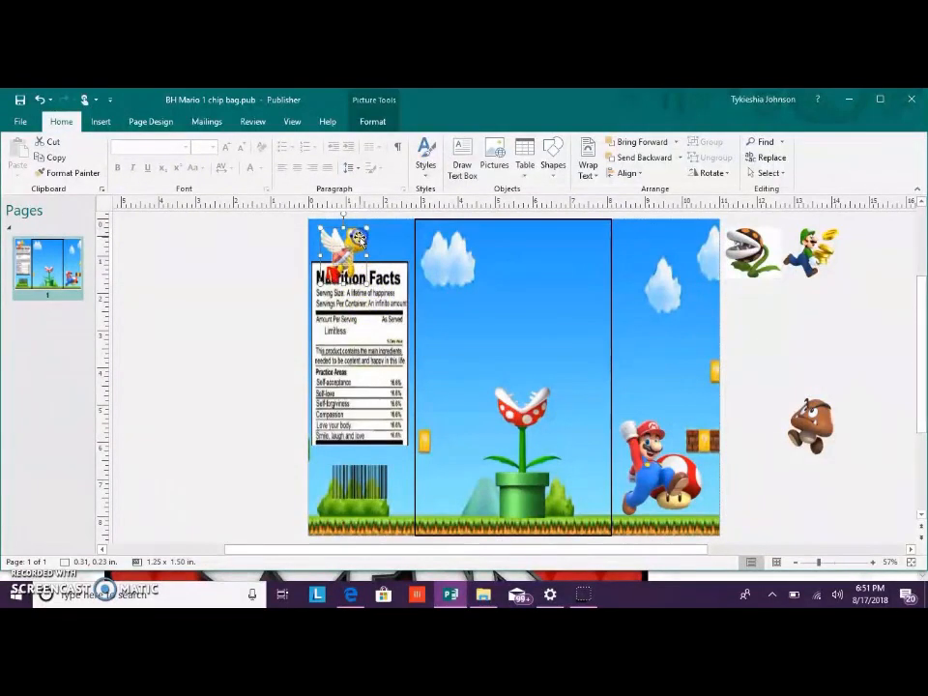
{"action": "left_click", "coordinate": [359, 259]}
{"action": "left_click_drag", "start_coordinate": [361, 269], "coordinate": [360, 271]}
Move the brown Goomba beside the green pipe at about 3.33, 6.30 in and flip it horizontally
{"action": "left_click", "coordinate": [789, 438]}
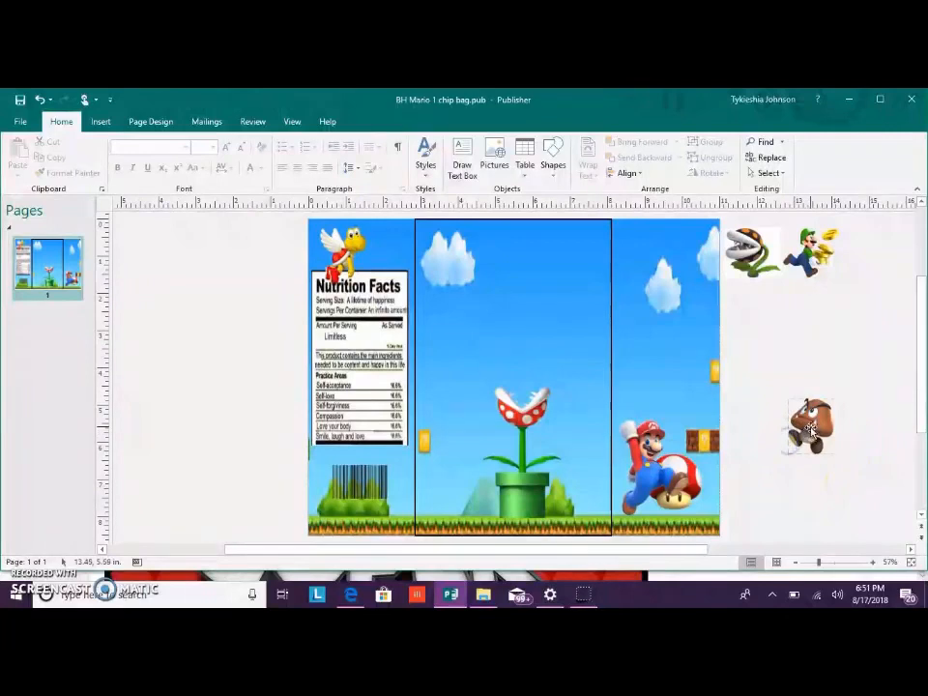
{"action": "left_click_drag", "start_coordinate": [817, 418], "coordinate": [462, 477]}
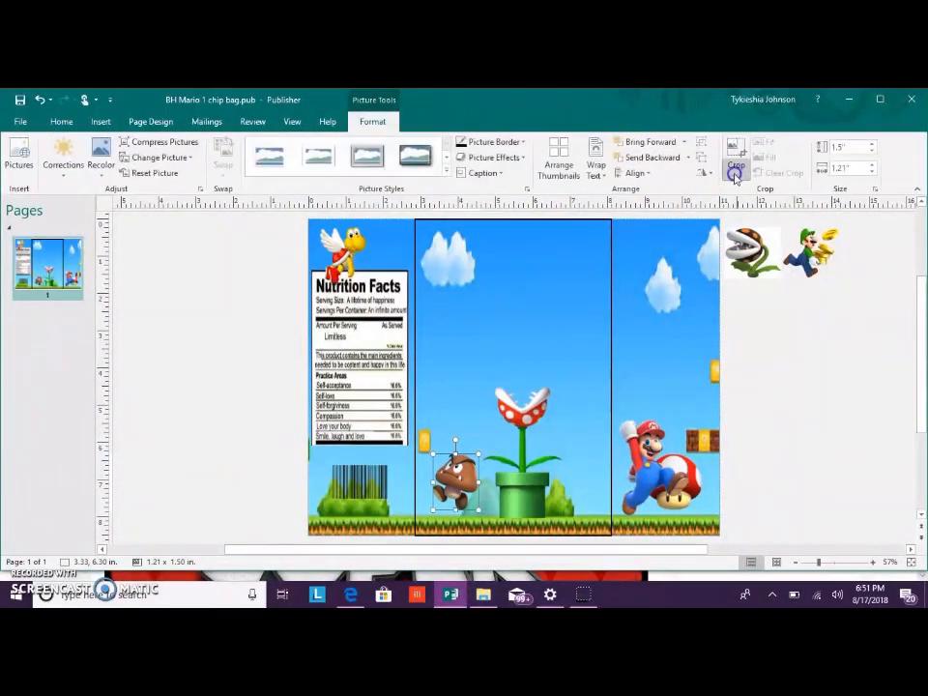
{"action": "left_click", "coordinate": [735, 173]}
{"action": "left_click", "coordinate": [709, 178]}
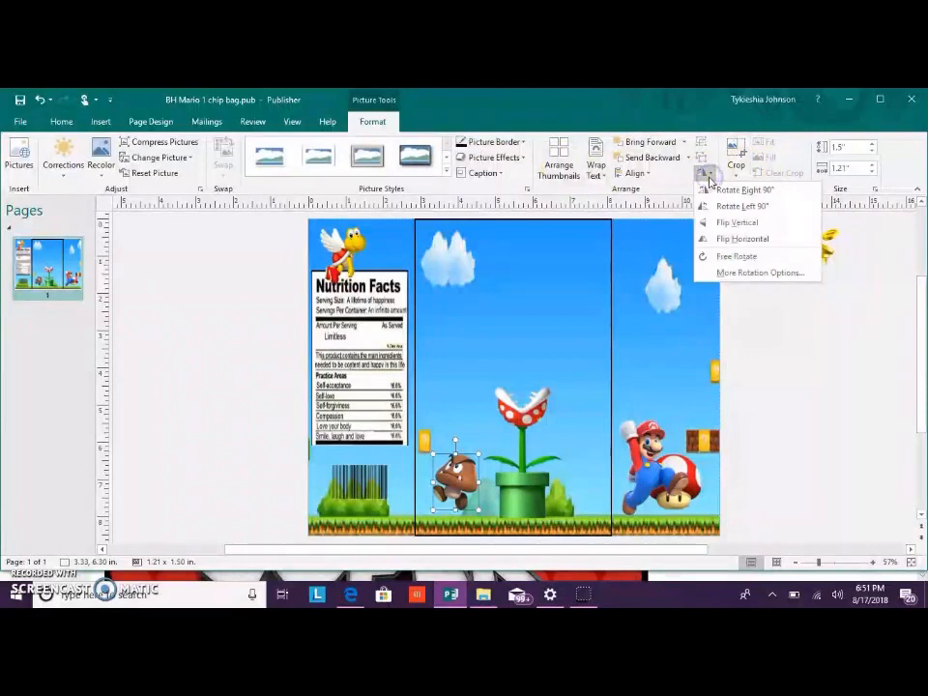
{"action": "left_click", "coordinate": [739, 238]}
Flip Mario horizontally and move him above the piranha plant on the centre panel, at about 5.83, 2.19 in
{"action": "left_click", "coordinate": [657, 464]}
{"action": "left_click", "coordinate": [706, 176]}
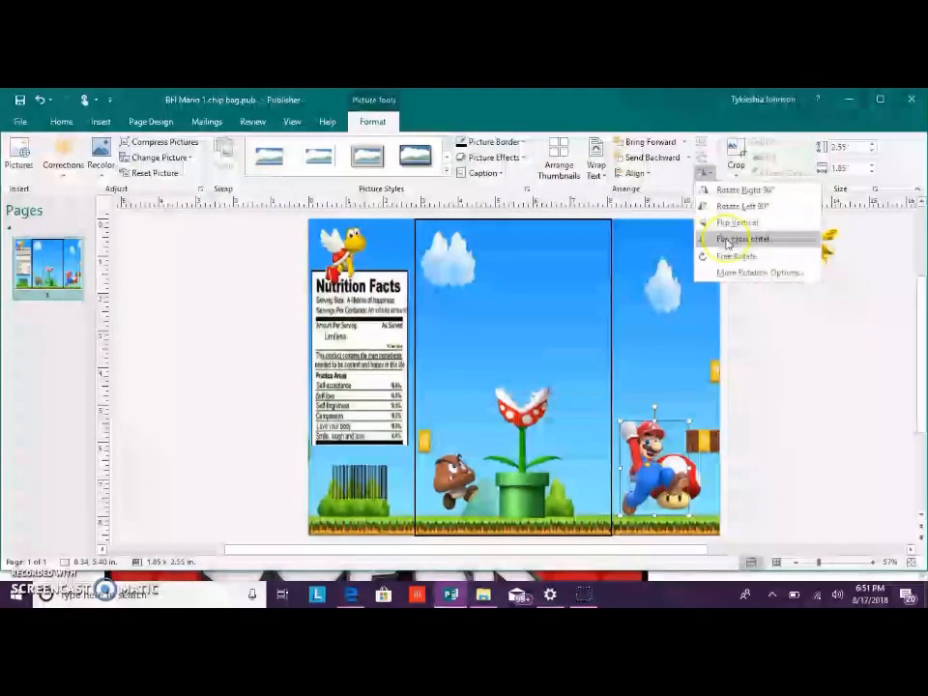
{"action": "left_click", "coordinate": [739, 239]}
{"action": "left_click_drag", "start_coordinate": [662, 437], "coordinate": [572, 319]}
Place an enlarged Luigi on the right-hand panel's ground and the mushroom, reduced to about 1.28 x 1.27 in, beside the barcode
{"action": "left_click_drag", "start_coordinate": [823, 246], "coordinate": [691, 430]}
{"action": "left_click_drag", "start_coordinate": [698, 475], "coordinate": [413, 508]}
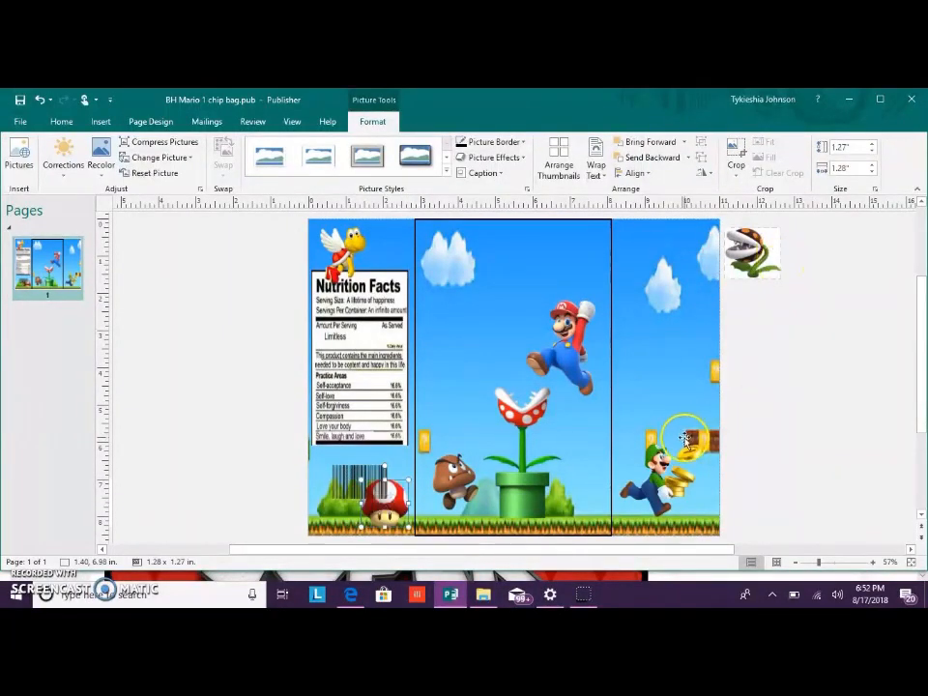
Move the black spotted piranha plant over the centre panel and enlarge it to about 7.21 x 6.59 in
{"action": "left_click_drag", "start_coordinate": [768, 270], "coordinate": [588, 307]}
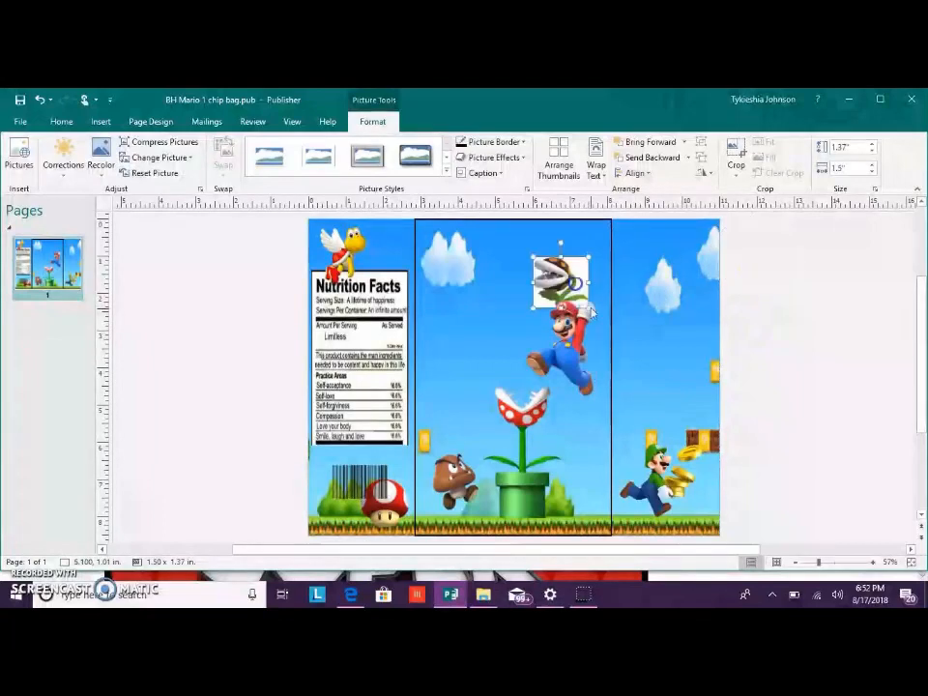
{"action": "left_click_drag", "start_coordinate": [647, 374], "coordinate": [662, 375]}
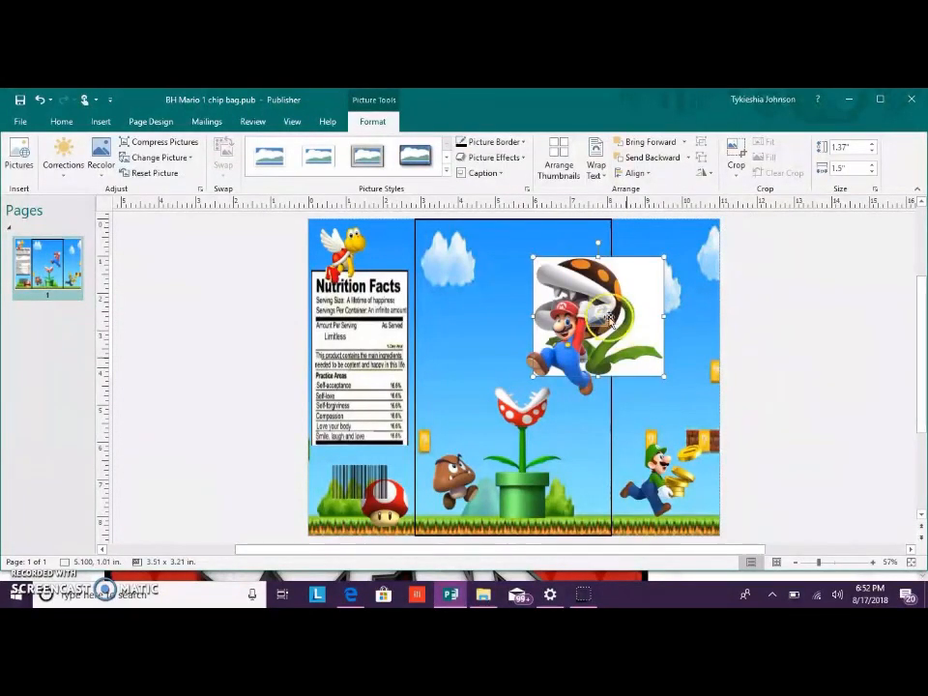
{"action": "left_click_drag", "start_coordinate": [534, 258], "coordinate": [493, 220]}
{"action": "left_click_drag", "start_coordinate": [495, 378], "coordinate": [425, 436]}
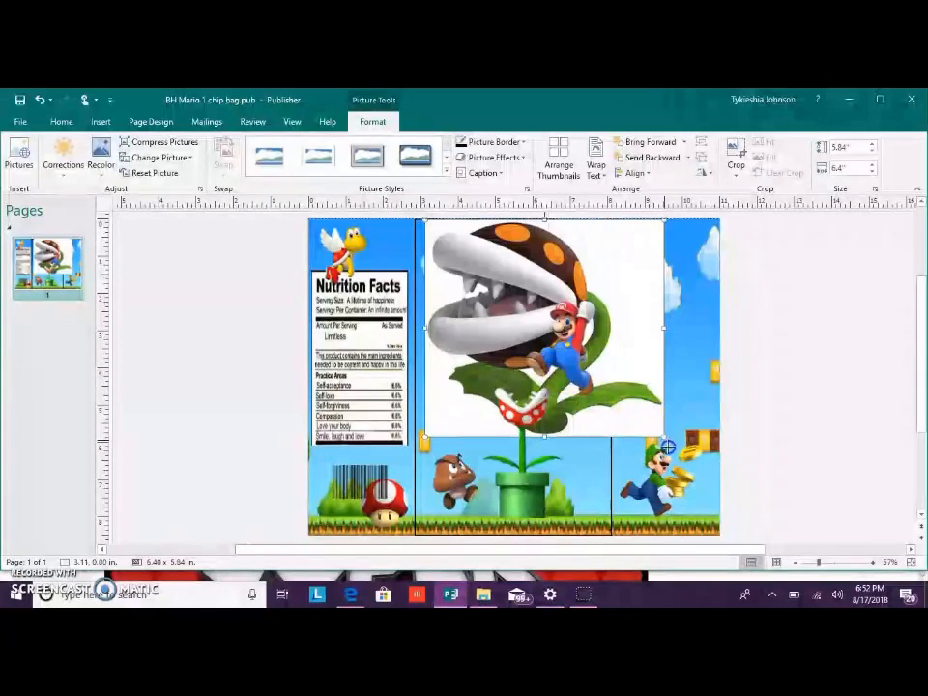
{"action": "left_click_drag", "start_coordinate": [667, 446], "coordinate": [697, 474]}
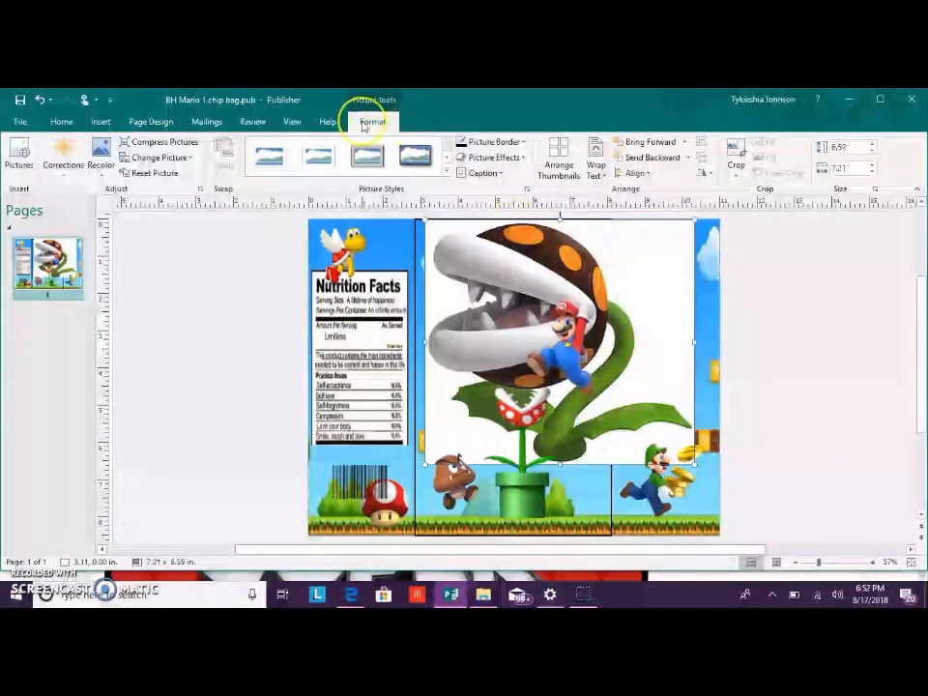
Make the white background of the black spotted piranha plant picture transparent
{"action": "left_click", "coordinate": [100, 159]}
{"action": "left_click", "coordinate": [142, 318]}
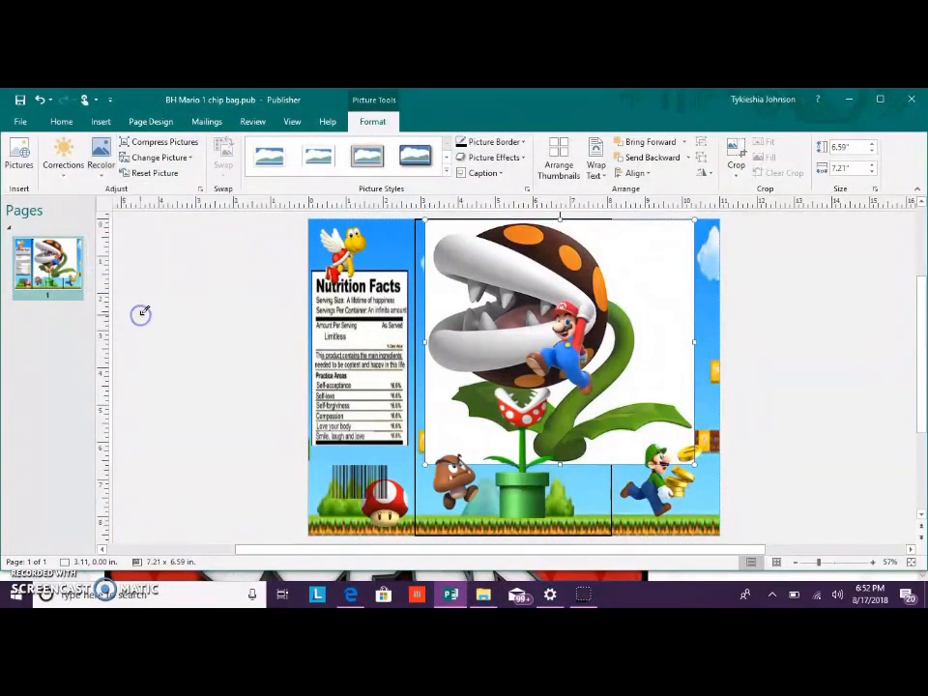
{"action": "left_click", "coordinate": [648, 265]}
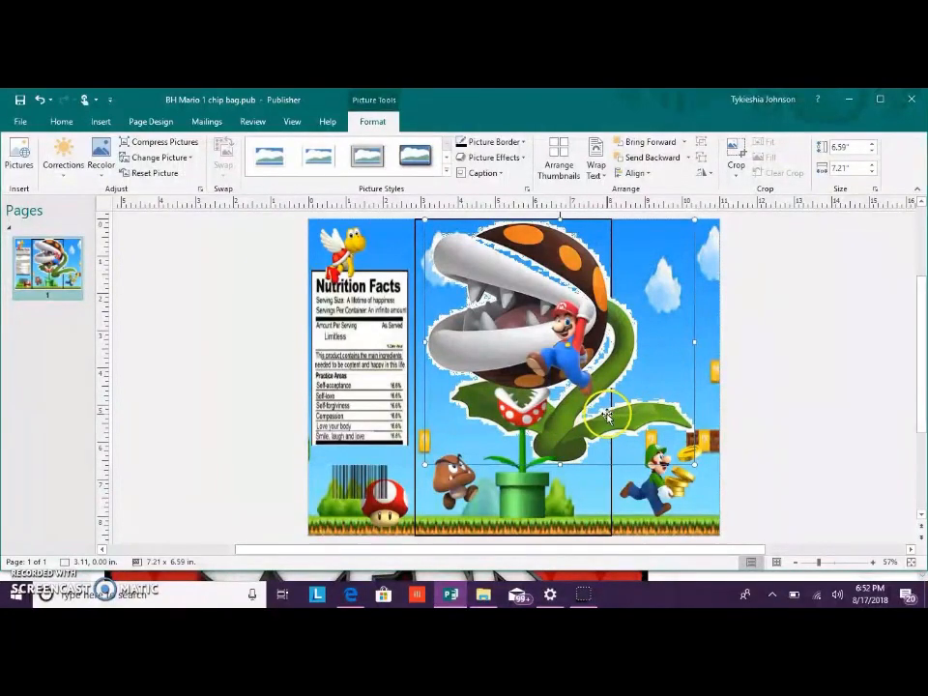
Delete the black spotted piranha plant picture from the page
{"action": "left_click", "coordinate": [517, 272]}
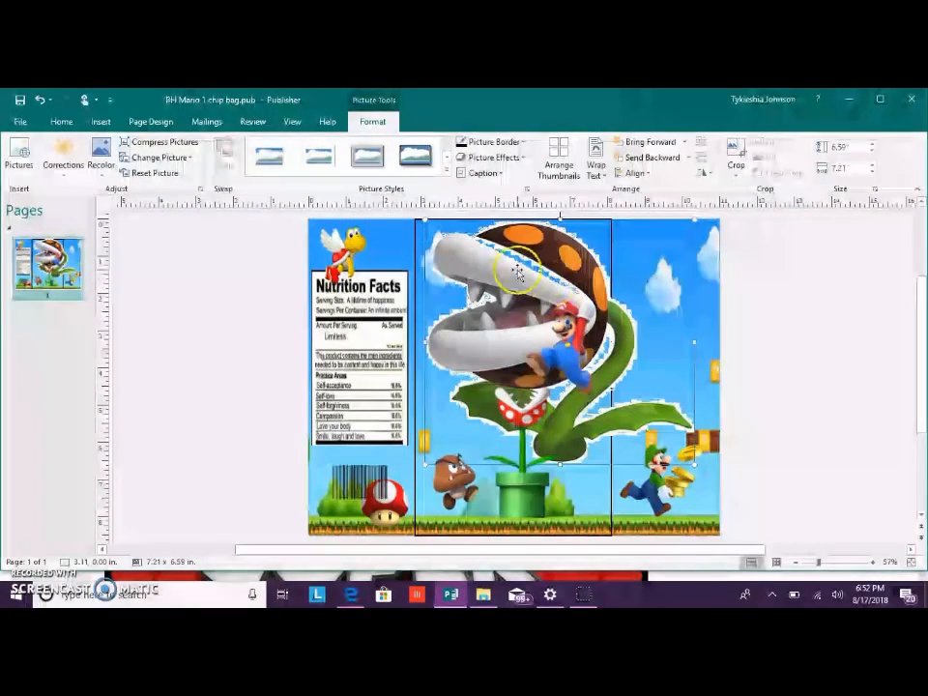
{"action": "left_click", "coordinate": [561, 269]}
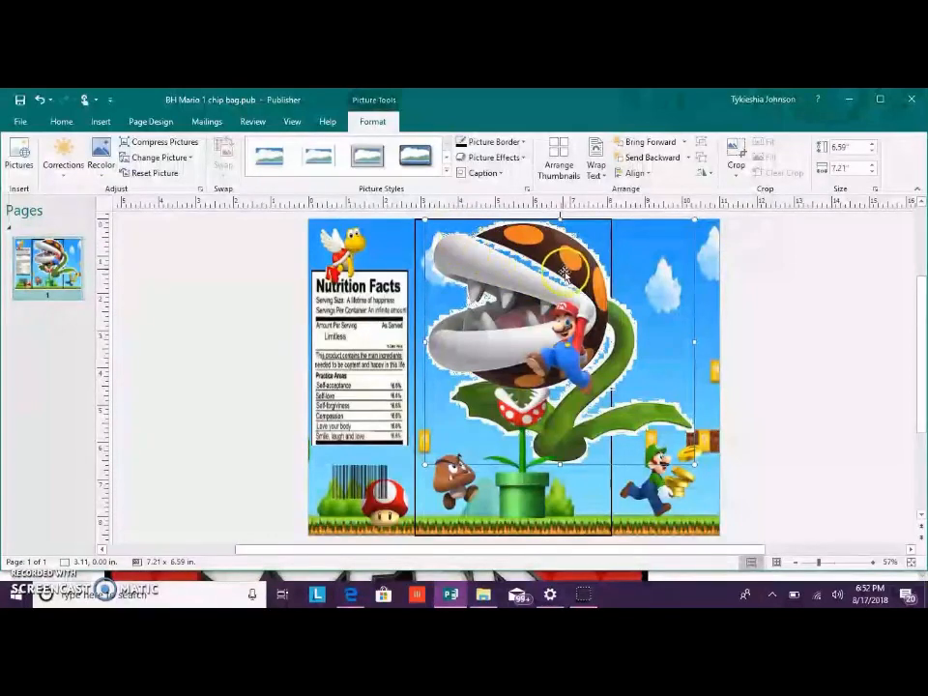
{"action": "left_click", "coordinate": [516, 267]}
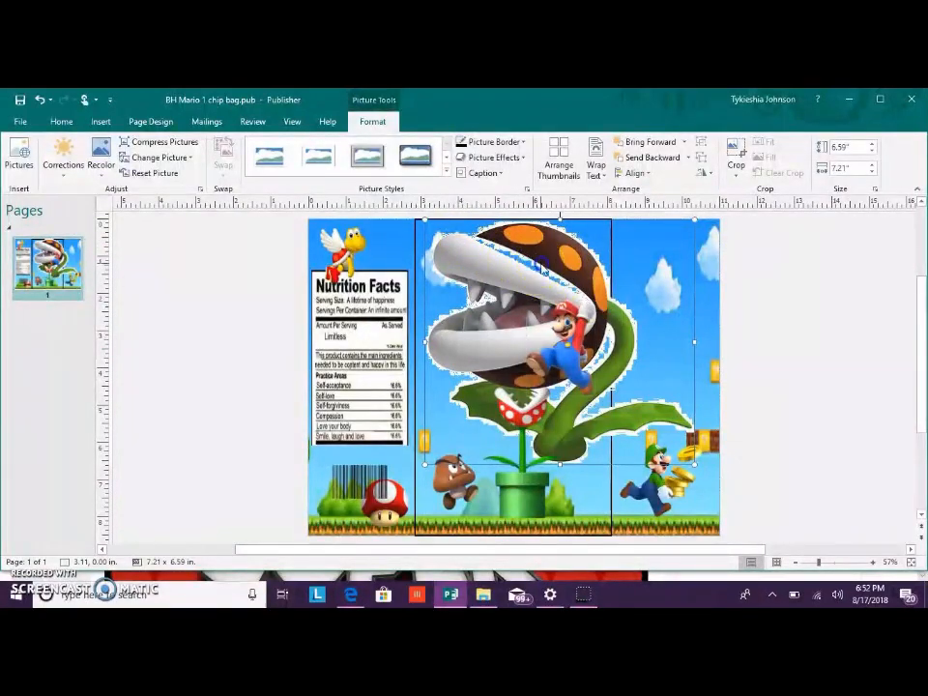
{"action": "key", "text": "Delete"}
{"action": "left_click", "coordinate": [614, 319]}
Shift the potted piranha plant to about 4.54, 4.40 in and raise the Nutrition Facts label to about 0.07, 1.25 in
{"action": "left_click", "coordinate": [512, 498]}
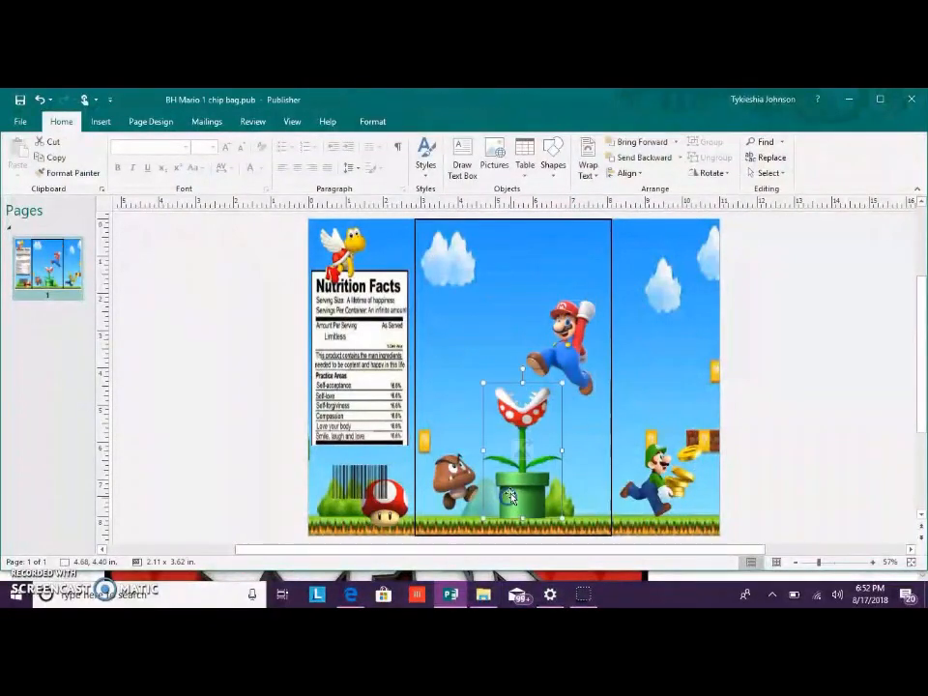
{"action": "left_click_drag", "start_coordinate": [508, 496], "coordinate": [504, 496]}
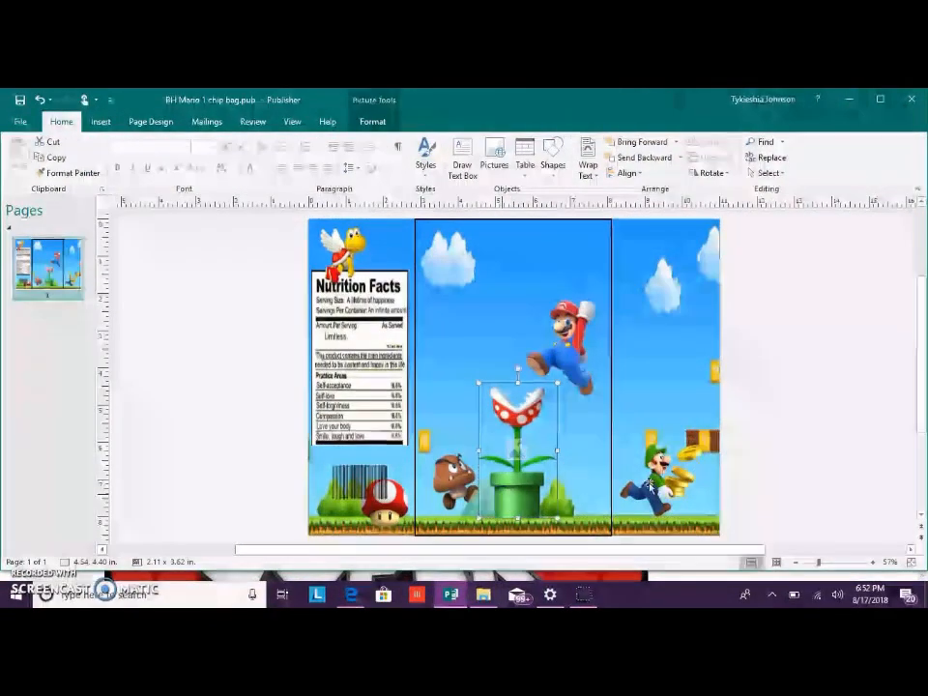
{"action": "left_click", "coordinate": [758, 307]}
{"action": "left_click", "coordinate": [361, 339]}
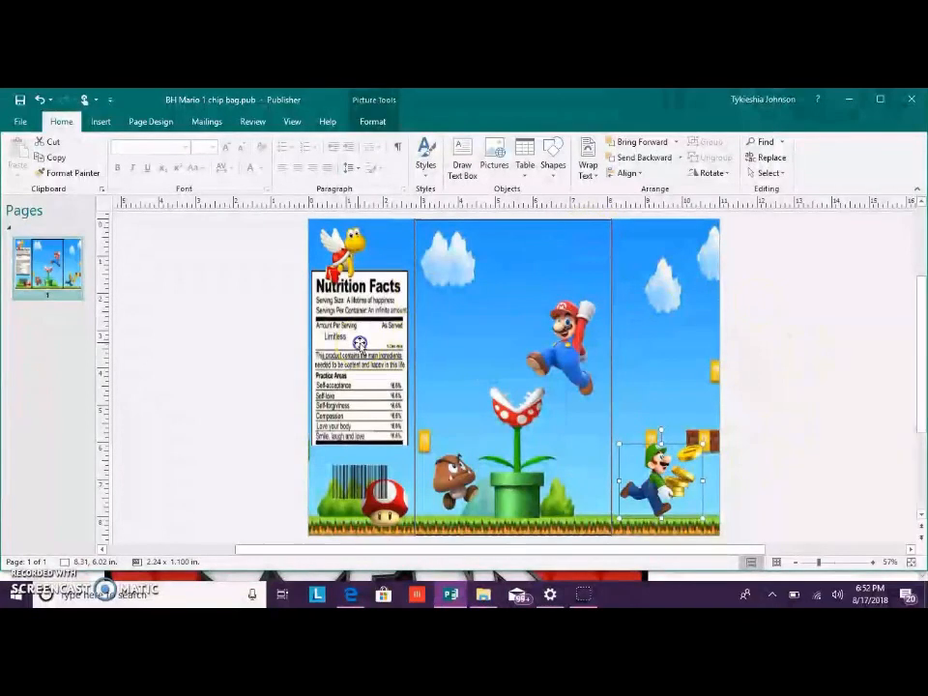
{"action": "left_click_drag", "start_coordinate": [367, 333], "coordinate": [366, 328]}
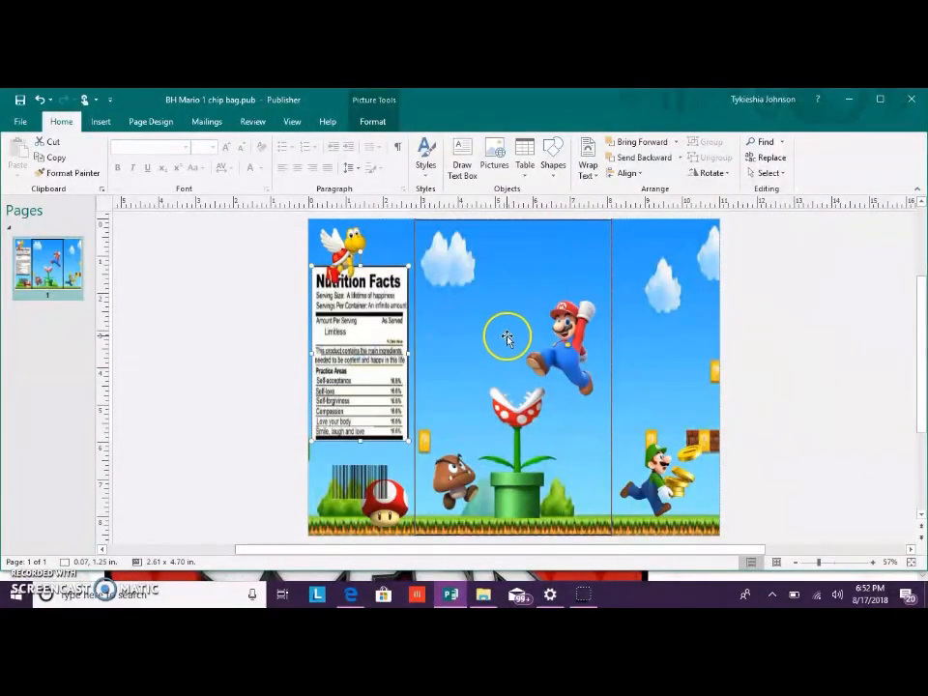
{"action": "left_click", "coordinate": [370, 501]}
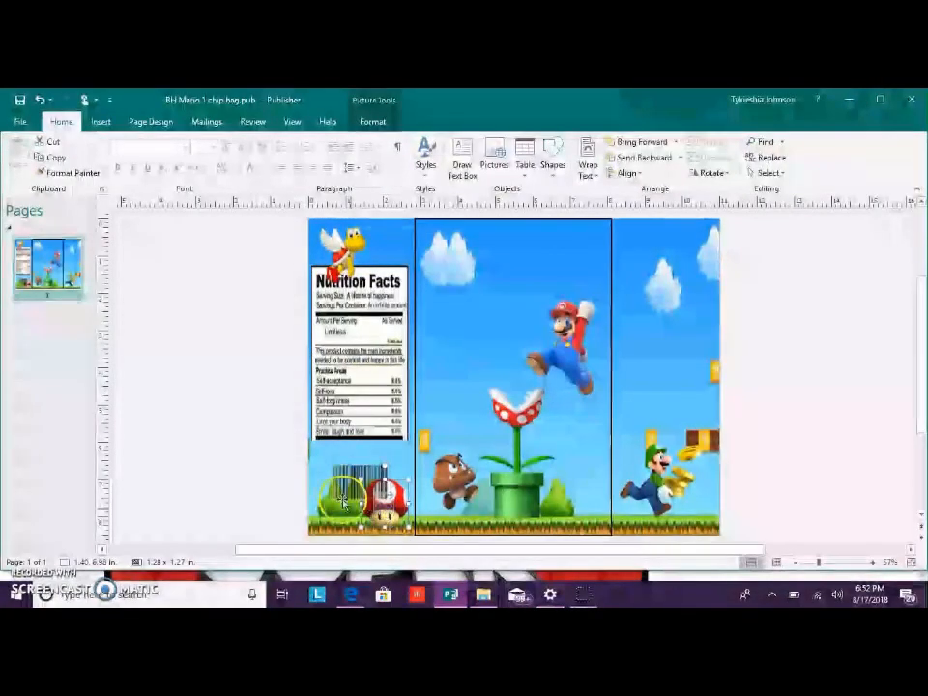
{"action": "left_click", "coordinate": [561, 388]}
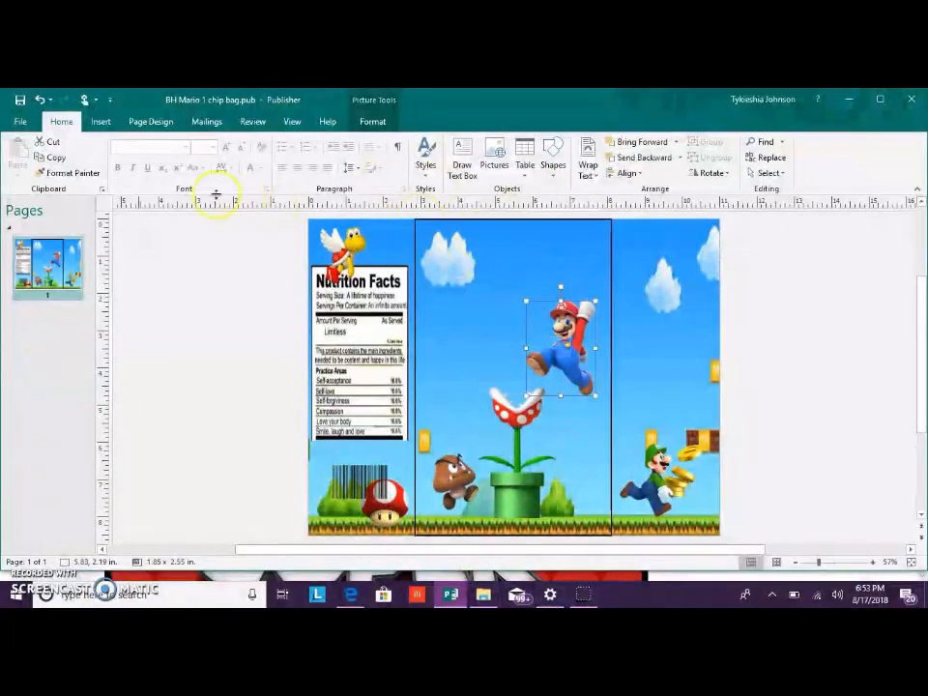
Enlarge the barcode beside the red mushroom to about 1.66 x 0.99 in, placed at about 0.46, 6.51 in
{"action": "left_click", "coordinate": [362, 476]}
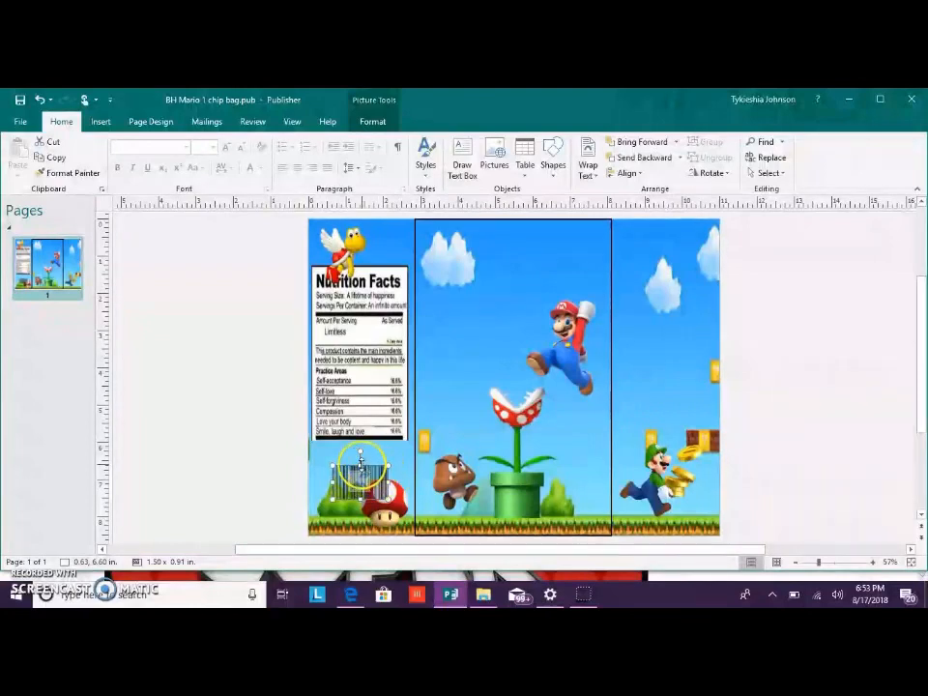
{"action": "left_click_drag", "start_coordinate": [332, 480], "coordinate": [327, 480]}
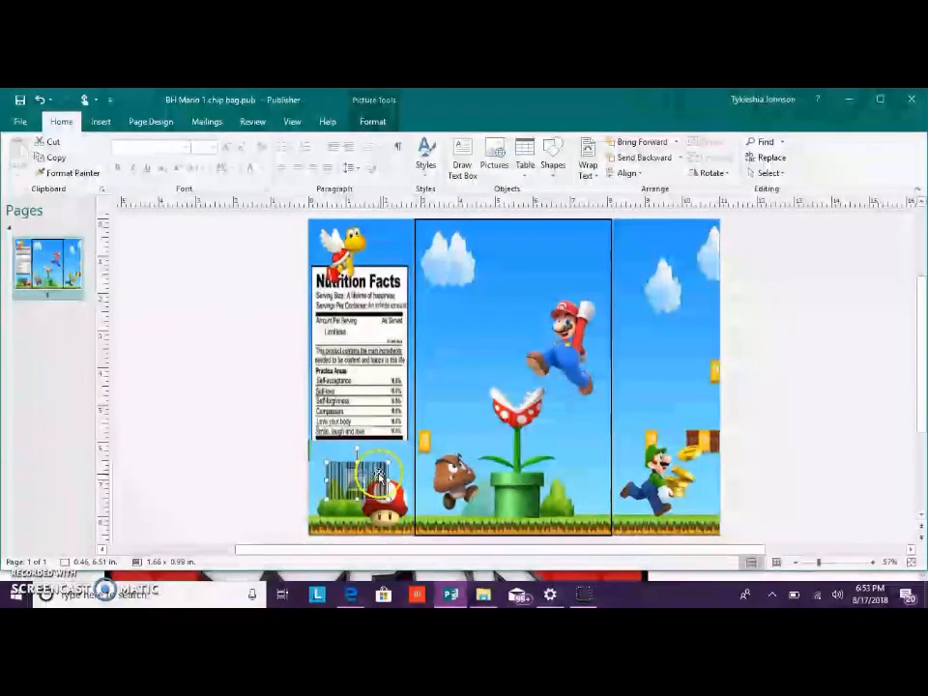
Recolor the barcode picture with the standard green
{"action": "right_click", "coordinate": [378, 478]}
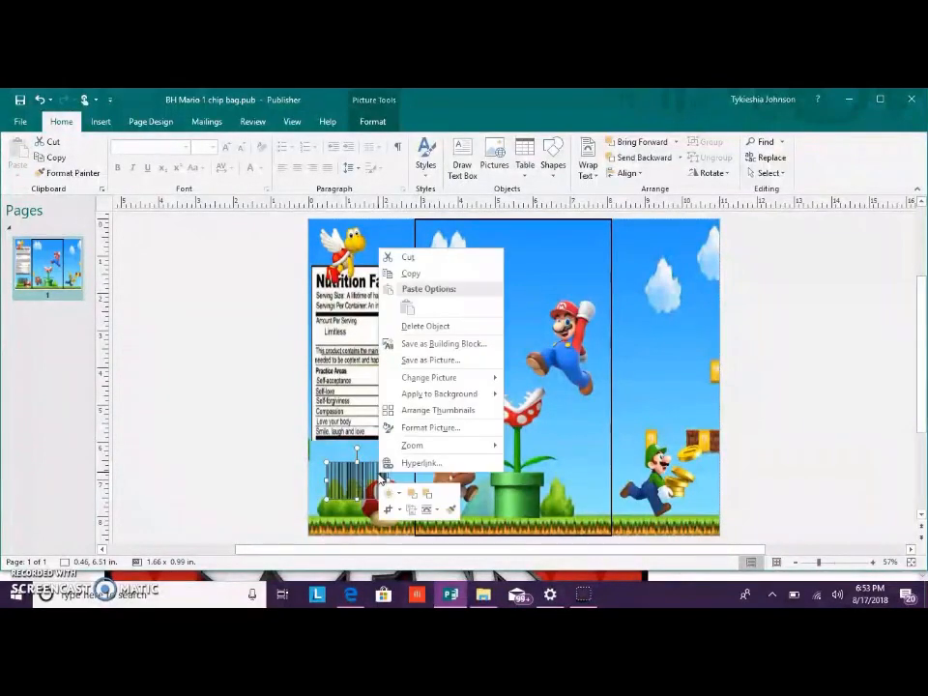
{"action": "left_click", "coordinate": [423, 427]}
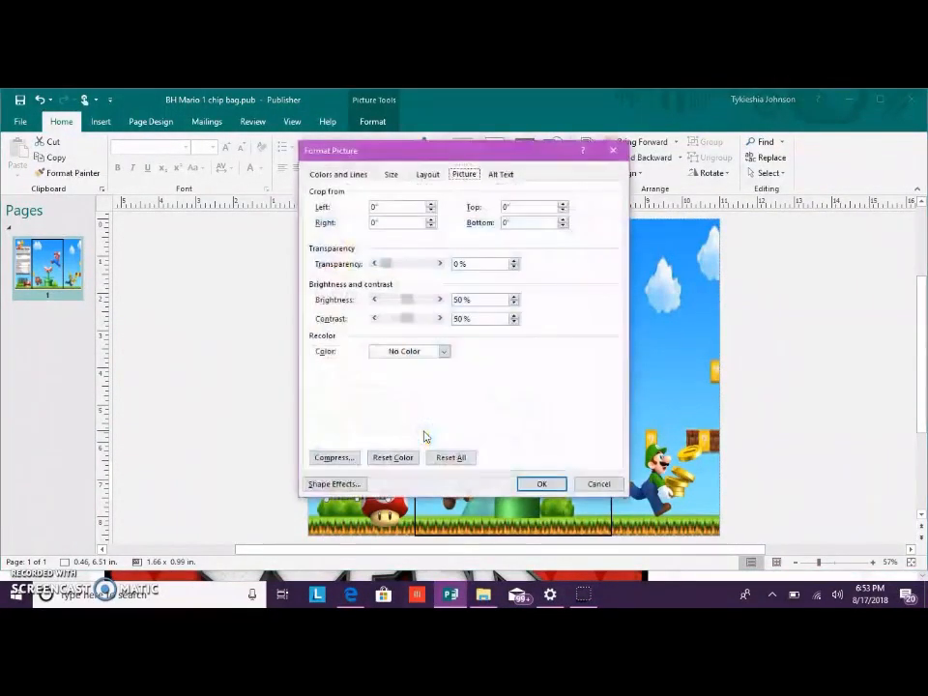
{"action": "left_click", "coordinate": [431, 354]}
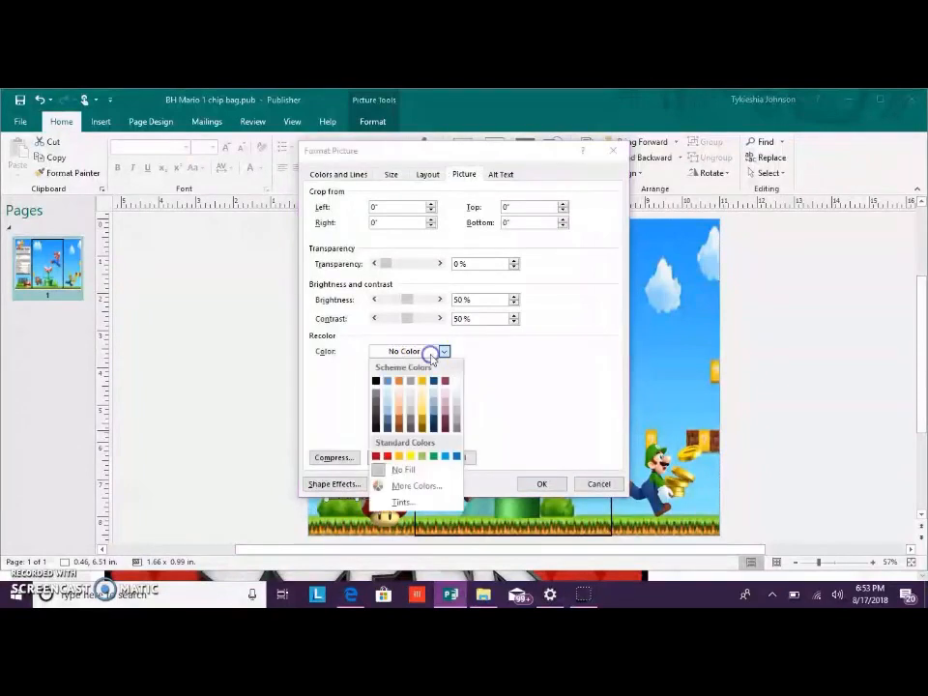
{"action": "left_click", "coordinate": [434, 459]}
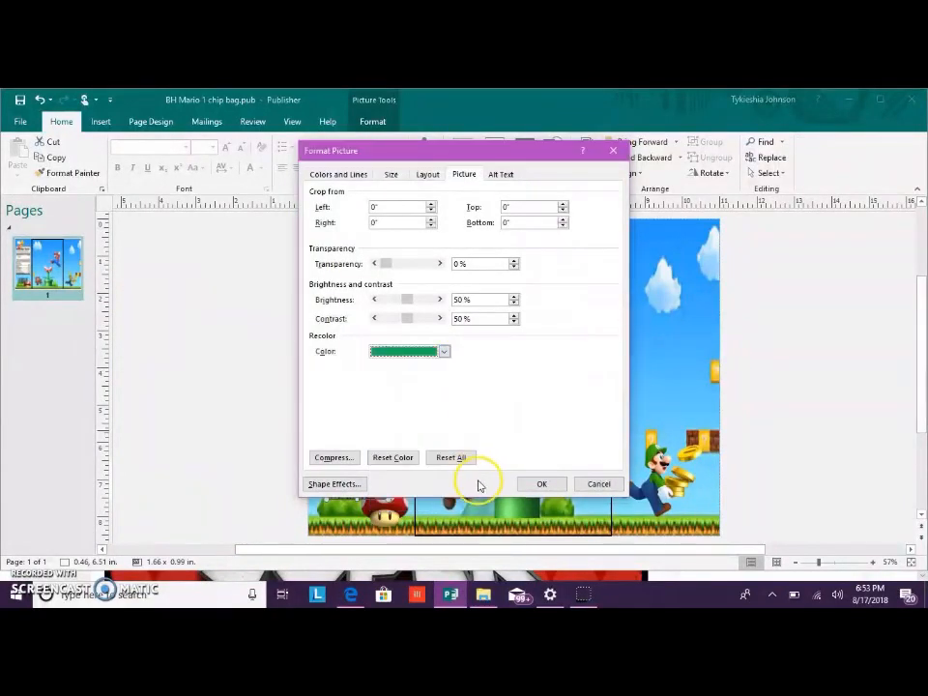
{"action": "left_click", "coordinate": [539, 483]}
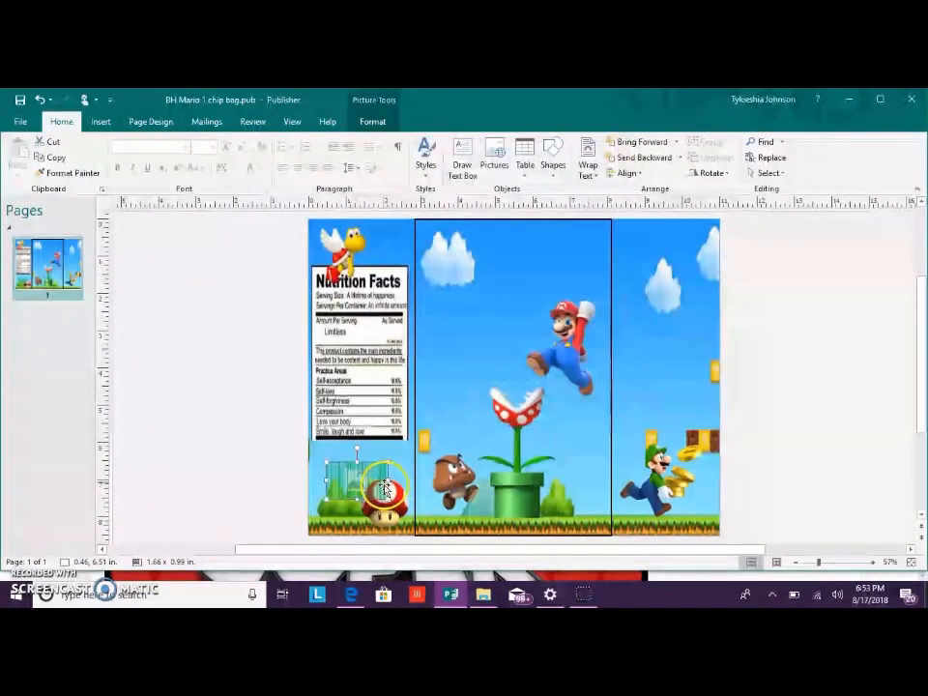
Recolor the barcode picture with the standard bright red
{"action": "right_click", "coordinate": [380, 483]}
{"action": "left_click", "coordinate": [421, 436]}
{"action": "left_click", "coordinate": [420, 352]}
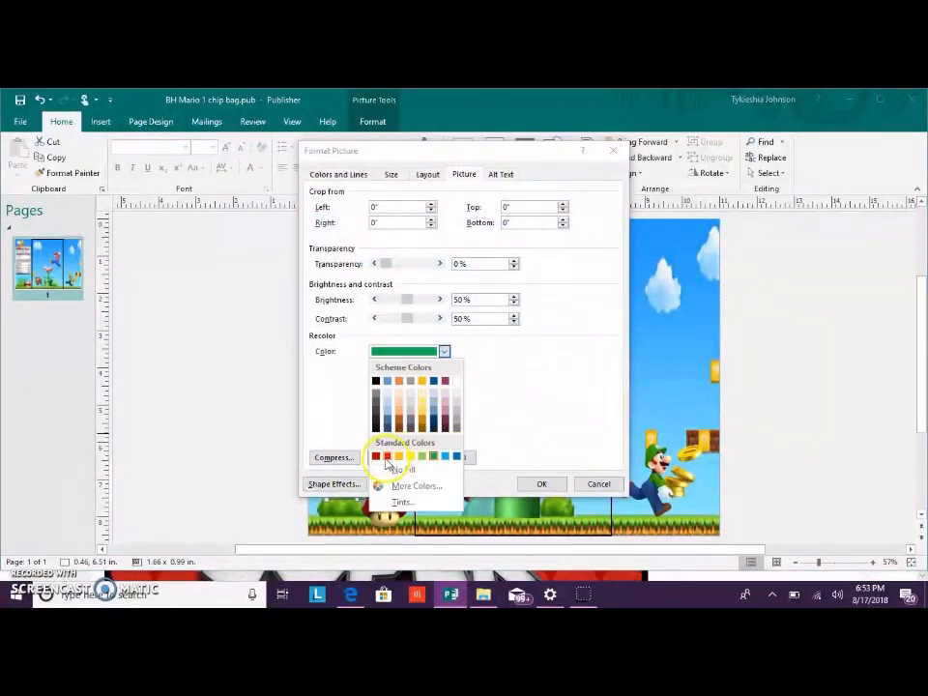
{"action": "left_click", "coordinate": [386, 456]}
{"action": "left_click", "coordinate": [544, 485]}
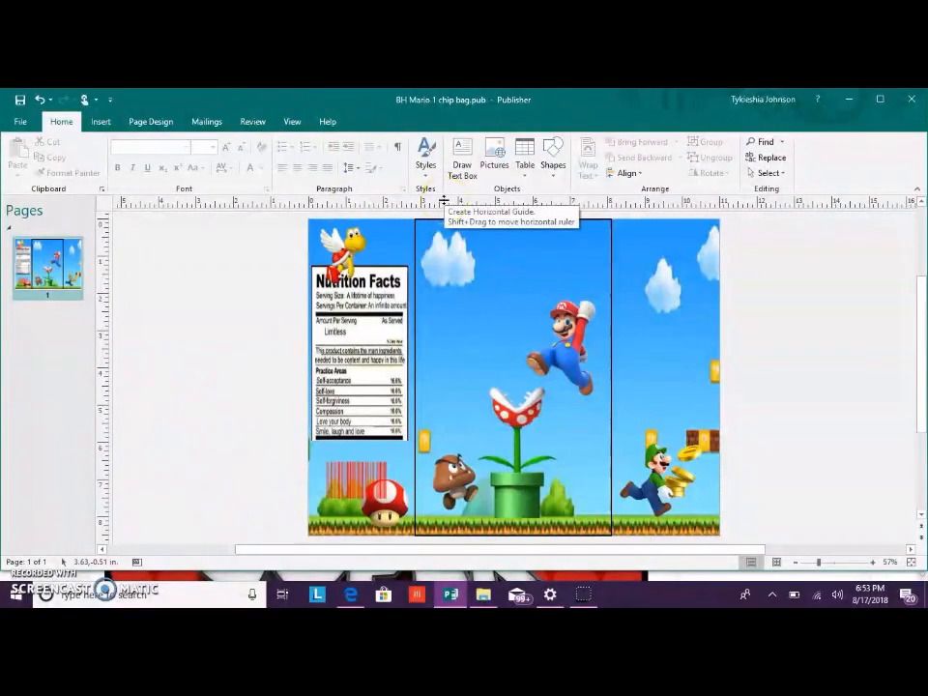
Insert WordArt in the faded light-blue plain style and enter the text "Happy Birthday"
{"action": "left_click", "coordinate": [102, 123]}
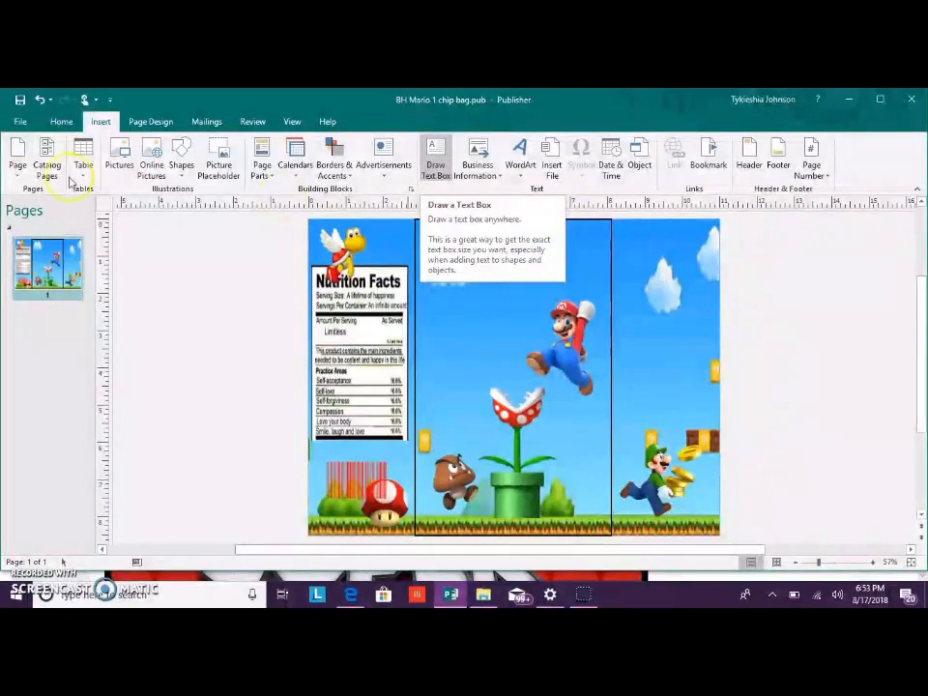
{"action": "left_click", "coordinate": [532, 157]}
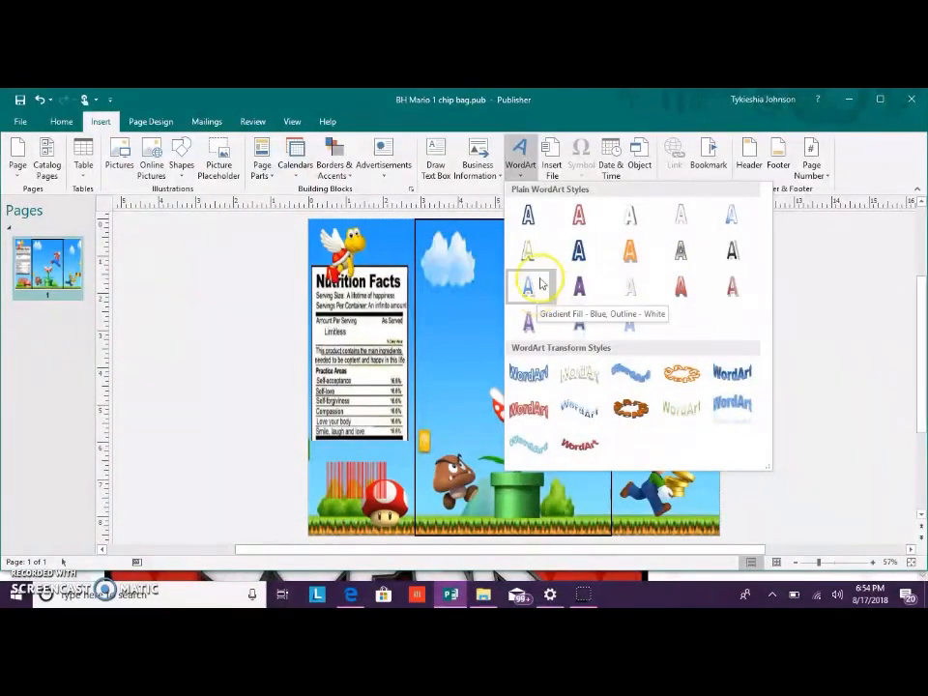
{"action": "left_click", "coordinate": [628, 321]}
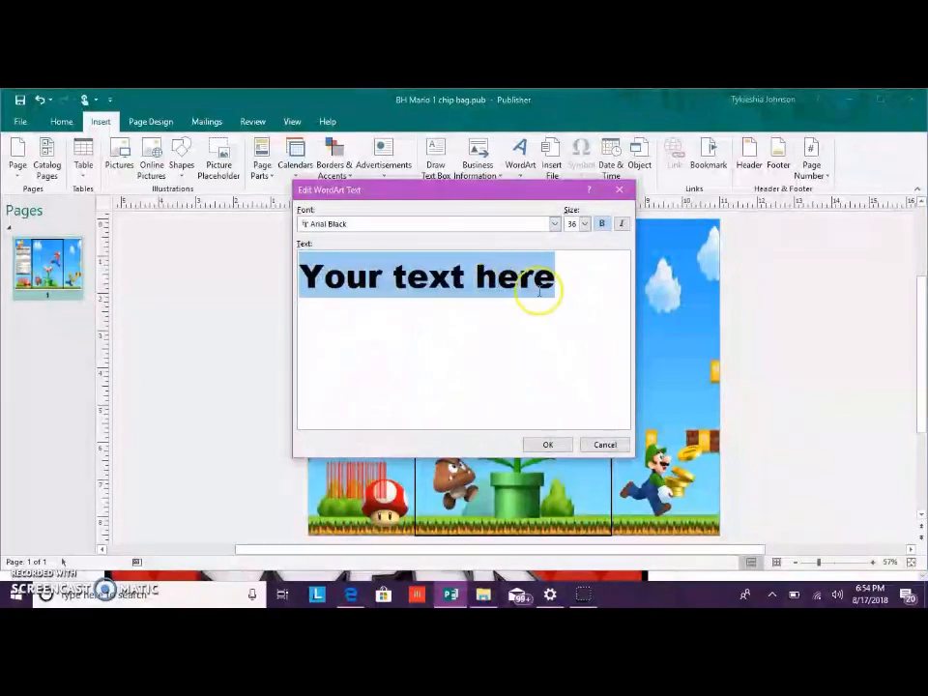
{"action": "type", "text": "H"}
{"action": "key", "text": "Caps_Lock"}
{"action": "type", "text": "appy"}
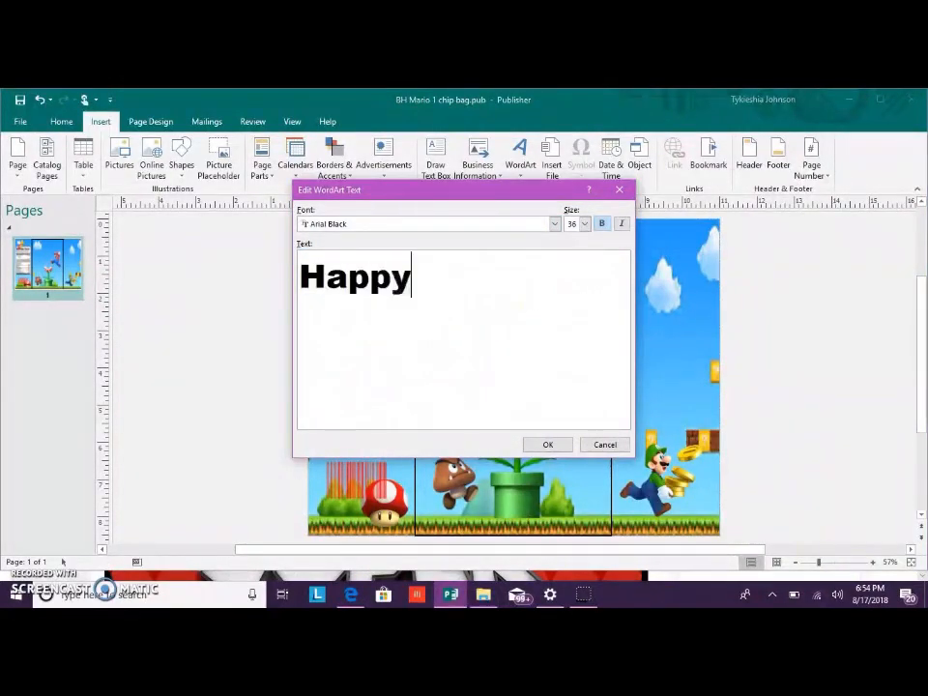
{"action": "type", "text": " Birthday"}
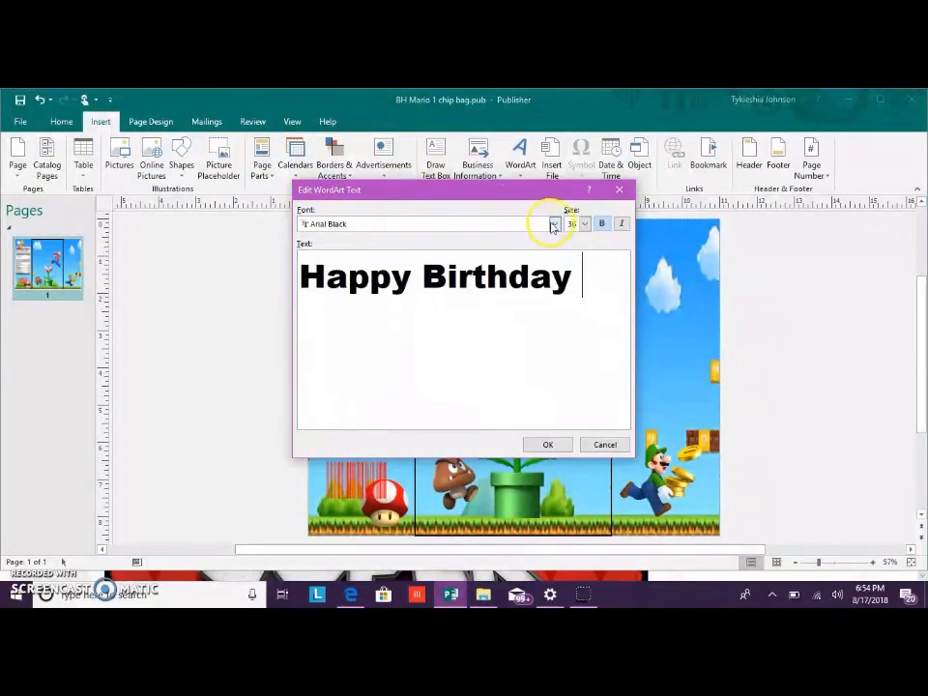
Try the Papyrus, Magneto and Jokerman fonts on the Happy Birthday WordArt text
{"action": "left_click", "coordinate": [554, 224]}
{"action": "left_click_drag", "start_coordinate": [549, 259], "coordinate": [522, 288]}
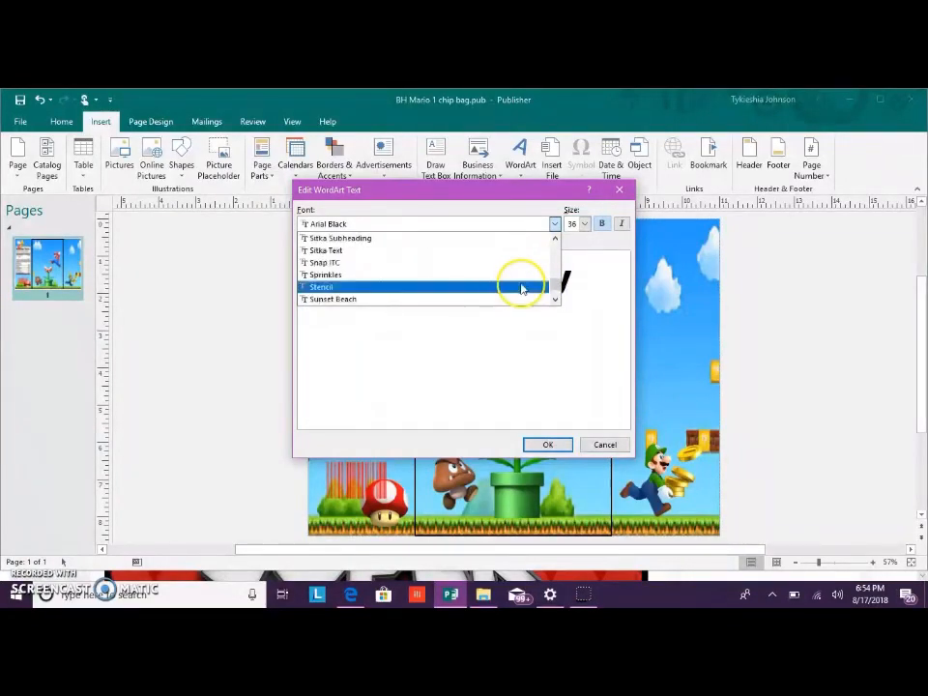
{"action": "scroll", "coordinate": [494, 302], "scroll_direction": "down", "scroll_amount": 1}
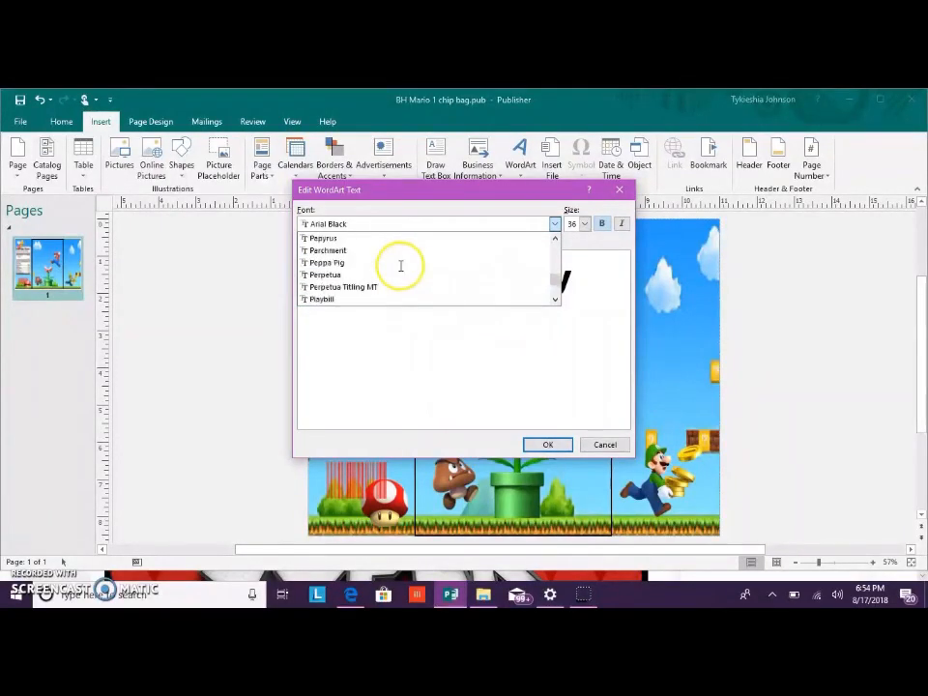
{"action": "scroll", "coordinate": [400, 266], "scroll_direction": "up", "scroll_amount": 2}
{"action": "left_click", "coordinate": [394, 261]}
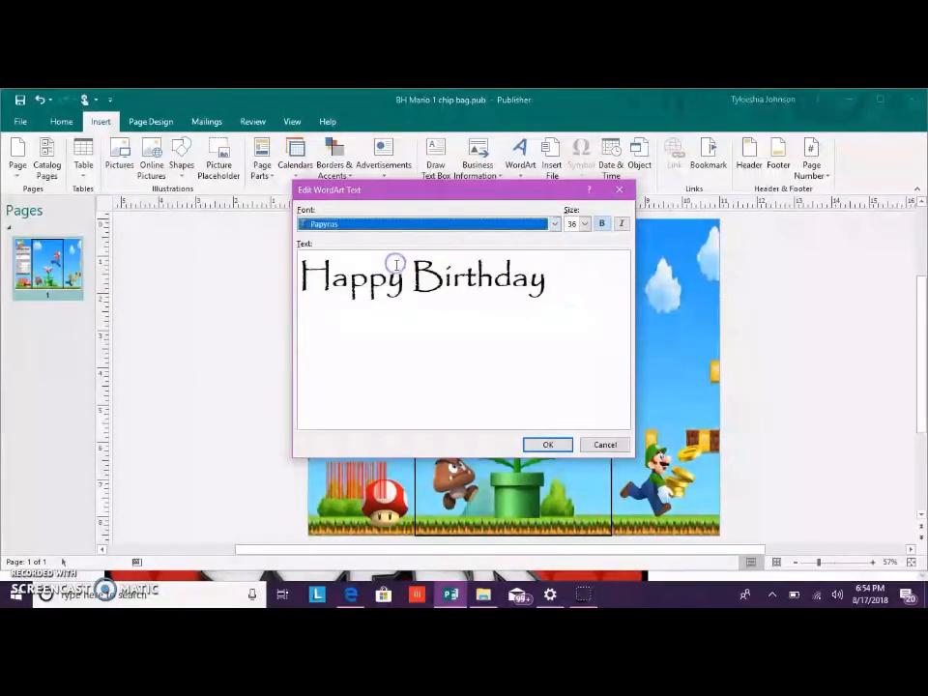
{"action": "left_click", "coordinate": [538, 223]}
{"action": "scroll", "coordinate": [473, 253], "scroll_direction": "up", "scroll_amount": 3}
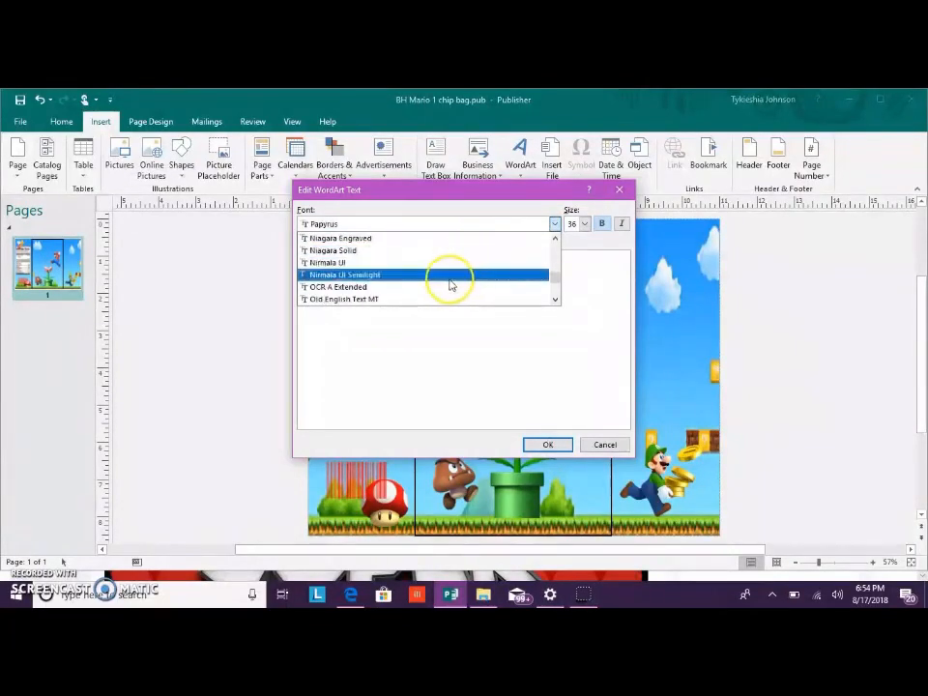
{"action": "scroll", "coordinate": [445, 271], "scroll_direction": "up", "scroll_amount": 2}
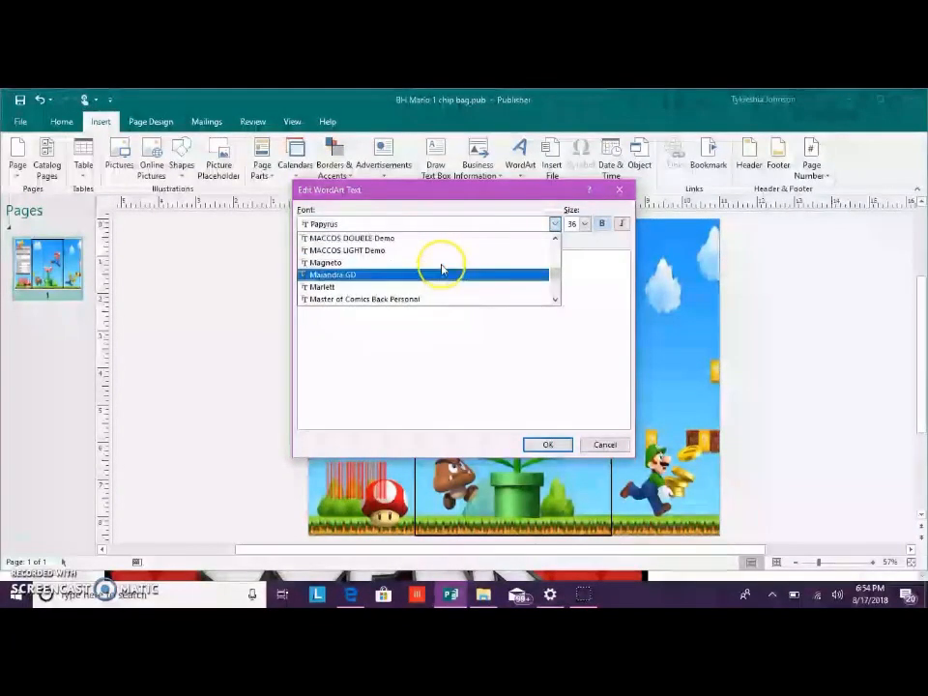
{"action": "left_click", "coordinate": [443, 274]}
{"action": "left_click", "coordinate": [550, 224]}
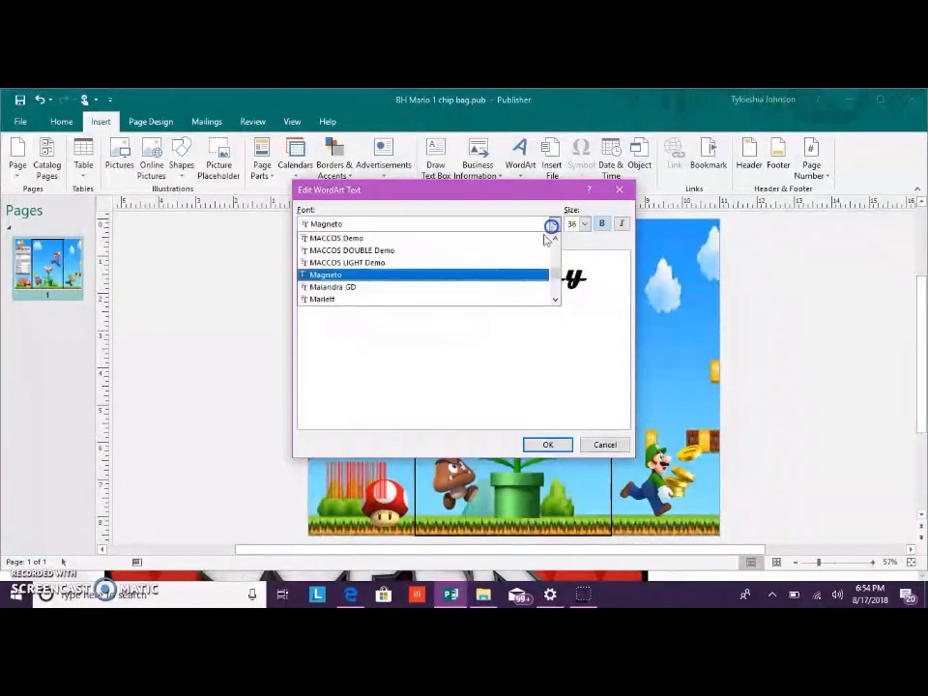
{"action": "scroll", "coordinate": [415, 275], "scroll_direction": "up", "scroll_amount": 3}
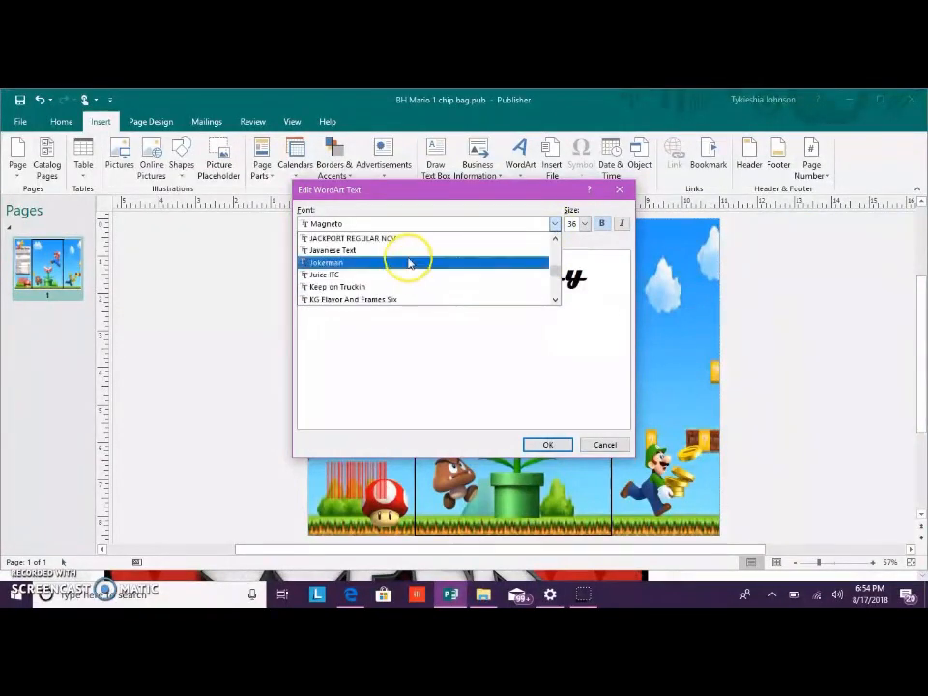
{"action": "left_click", "coordinate": [409, 262]}
Set the Happy Birthday WordArt font to Arial and place the WordArt on the page
{"action": "left_click", "coordinate": [472, 224]}
{"action": "scroll", "coordinate": [431, 269], "scroll_direction": "up", "scroll_amount": 12}
{"action": "scroll", "coordinate": [423, 281], "scroll_direction": "up", "scroll_amount": 10}
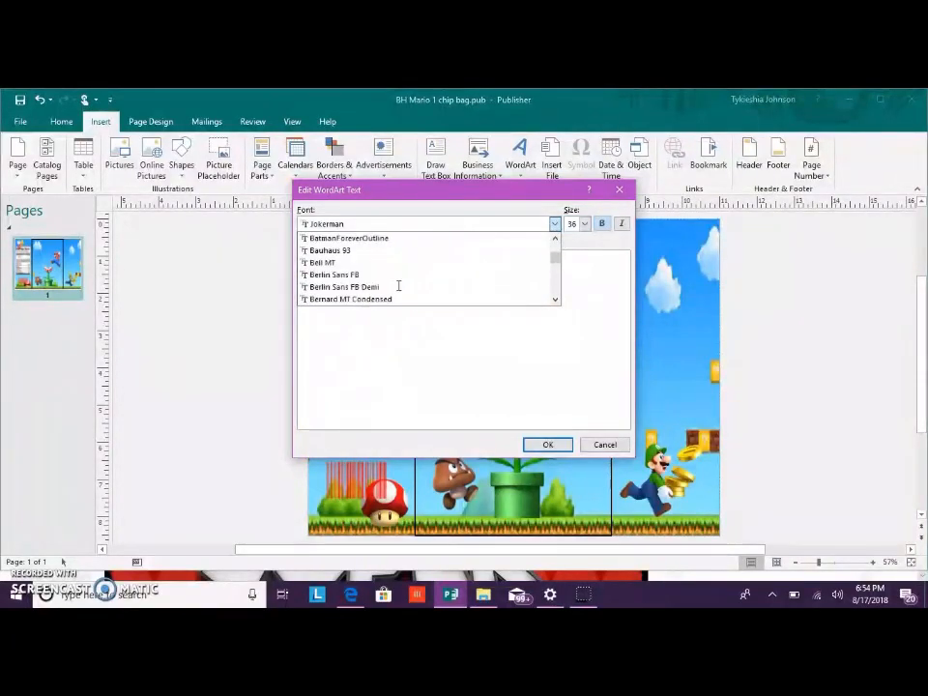
{"action": "scroll", "coordinate": [404, 276], "scroll_direction": "down", "scroll_amount": 4}
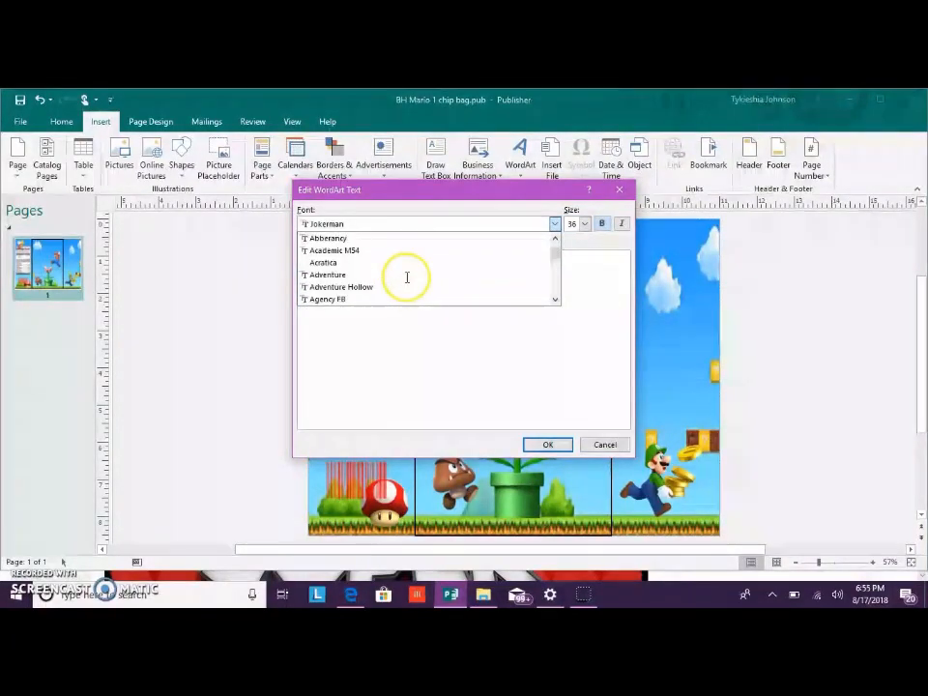
{"action": "scroll", "coordinate": [391, 290], "scroll_direction": "down", "scroll_amount": 1}
{"action": "left_click", "coordinate": [378, 273]}
{"action": "left_click", "coordinate": [546, 444]}
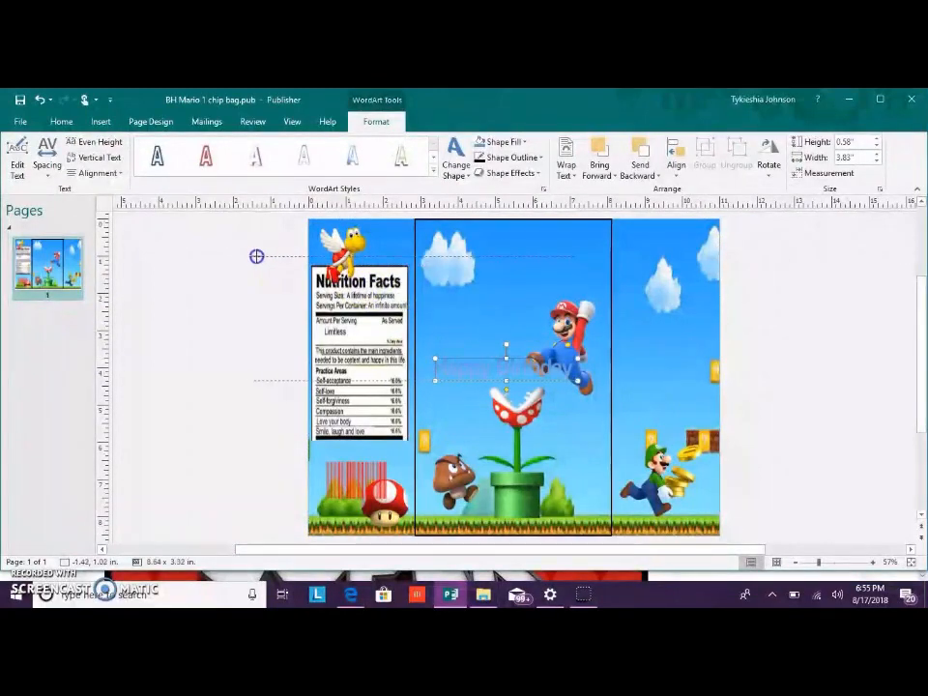
Fit the Happy Birthday WordArt into the upper centre panel at about 3.08, 0.45 in, sized about 4.78 x 1.59 in
{"action": "left_click_drag", "start_coordinate": [256, 256], "coordinate": [244, 257]}
{"action": "left_click_drag", "start_coordinate": [577, 318], "coordinate": [775, 318]}
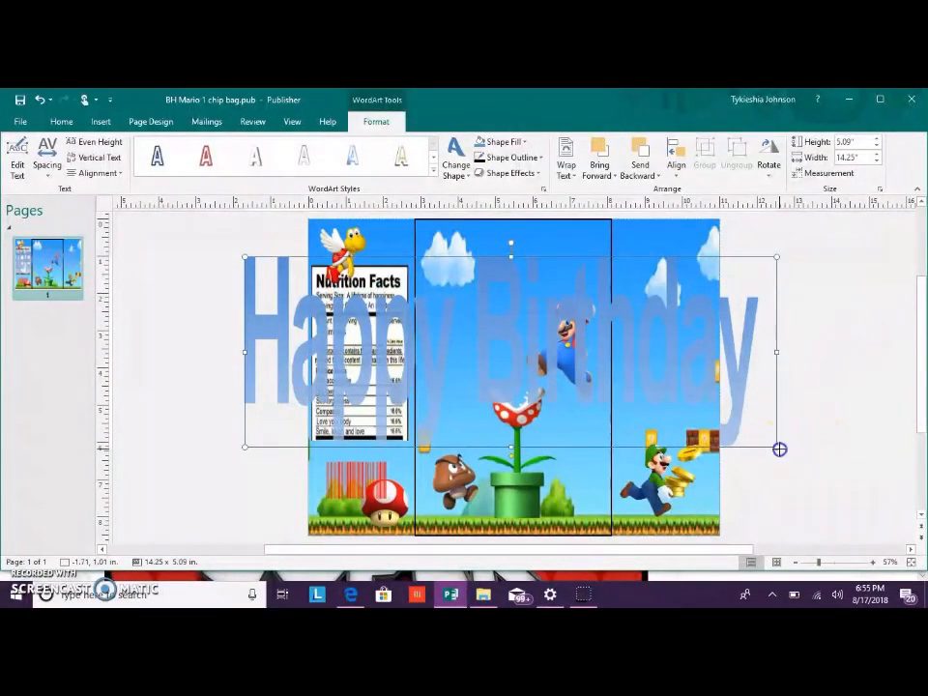
{"action": "left_click_drag", "start_coordinate": [548, 312], "coordinate": [501, 312]}
{"action": "left_click_drag", "start_coordinate": [387, 283], "coordinate": [626, 242]}
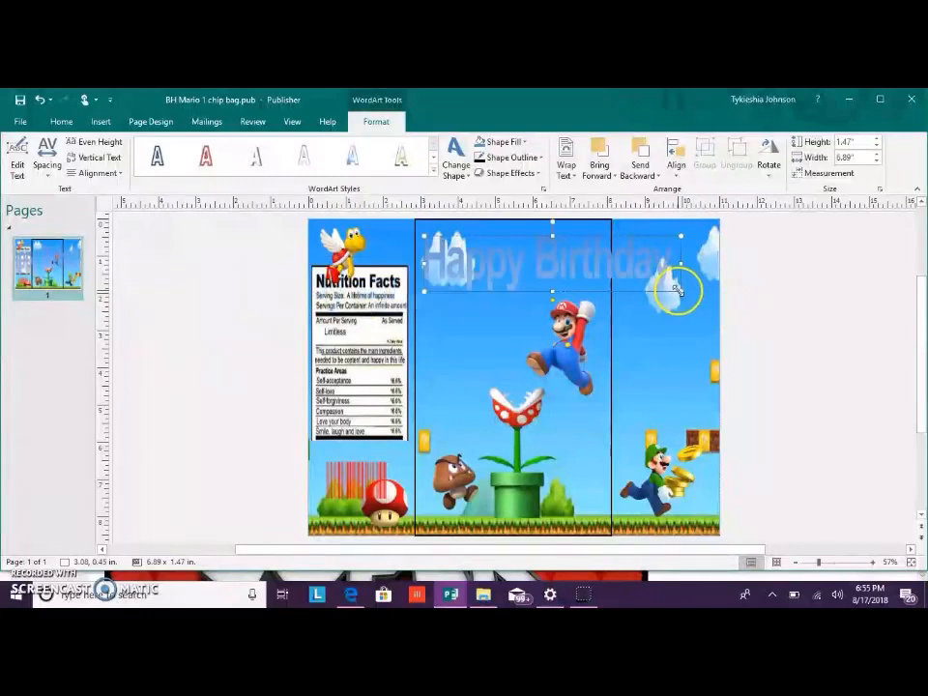
{"action": "left_click_drag", "start_coordinate": [591, 288], "coordinate": [604, 262]}
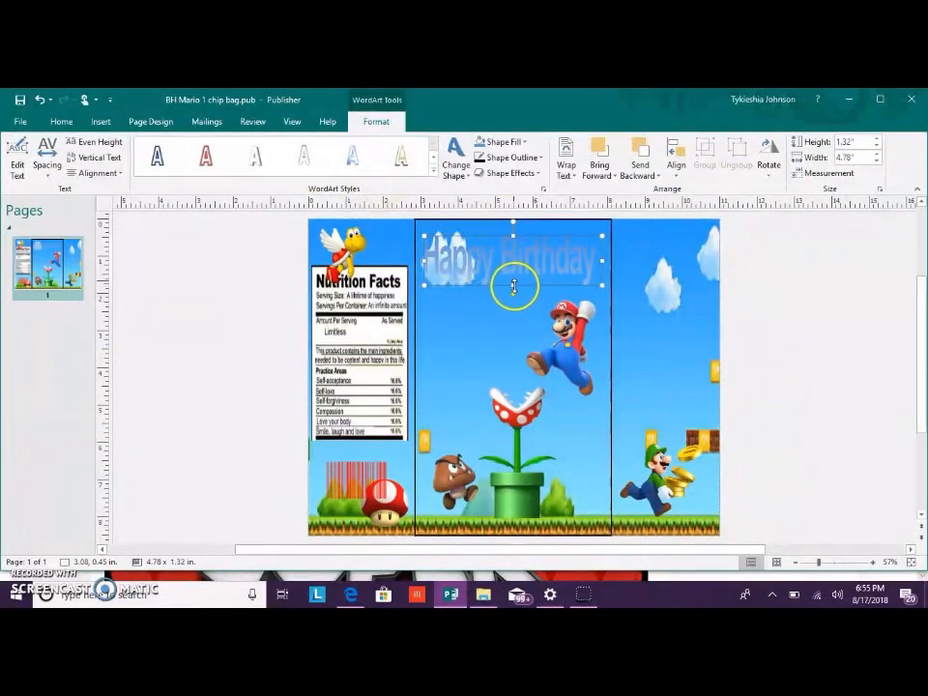
{"action": "left_click_drag", "start_coordinate": [514, 286], "coordinate": [517, 297]}
Edit the Happy Birthday WordArt text to add the birthday child's first name on a second line
{"action": "left_click", "coordinate": [378, 126]}
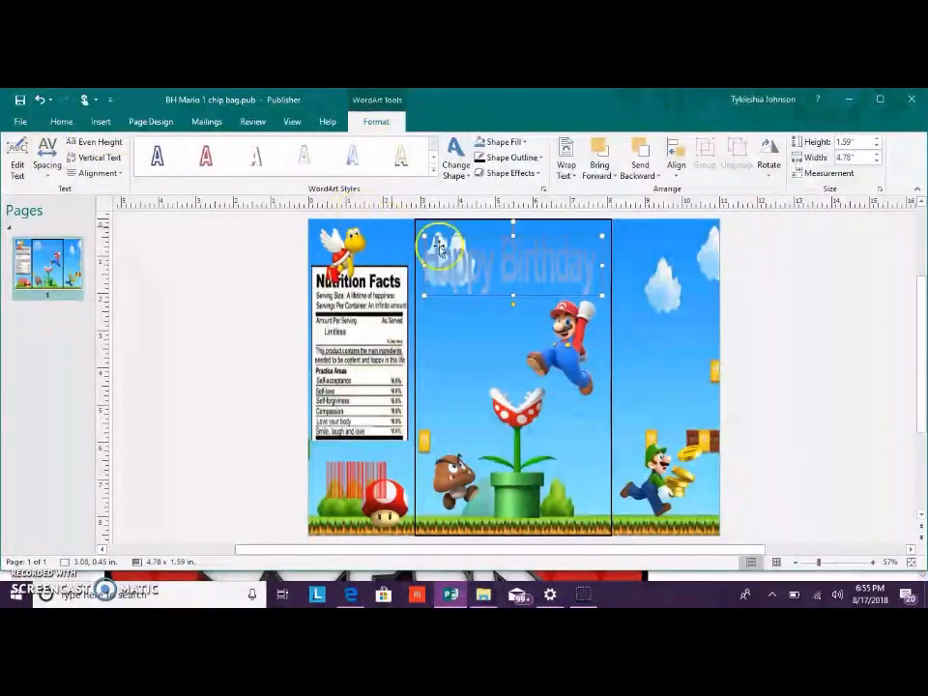
{"action": "right_click", "coordinate": [531, 273]}
{"action": "left_click", "coordinate": [539, 249]}
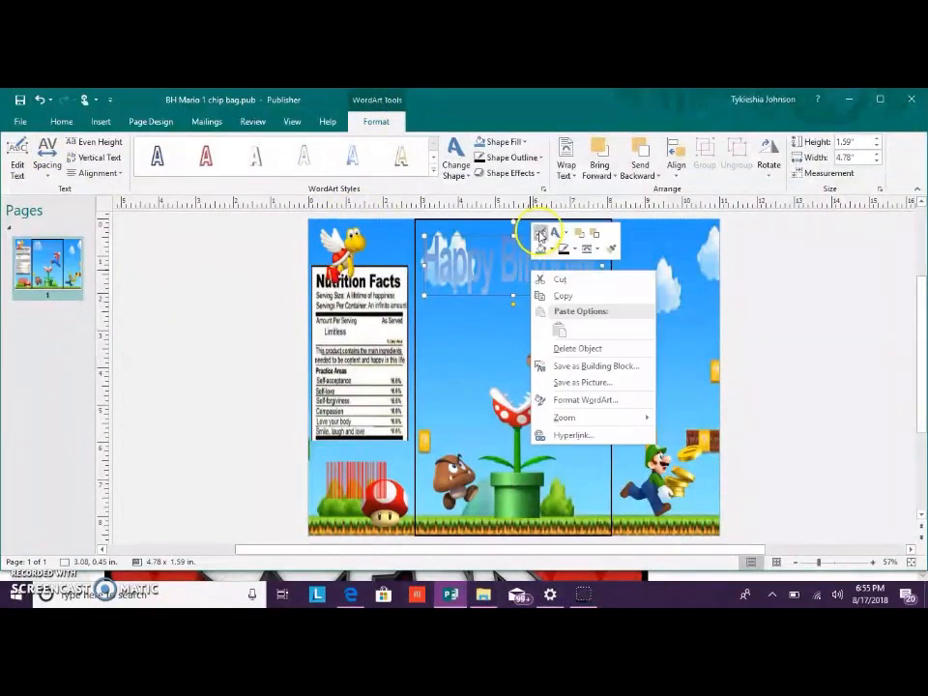
{"action": "left_click", "coordinate": [553, 292]}
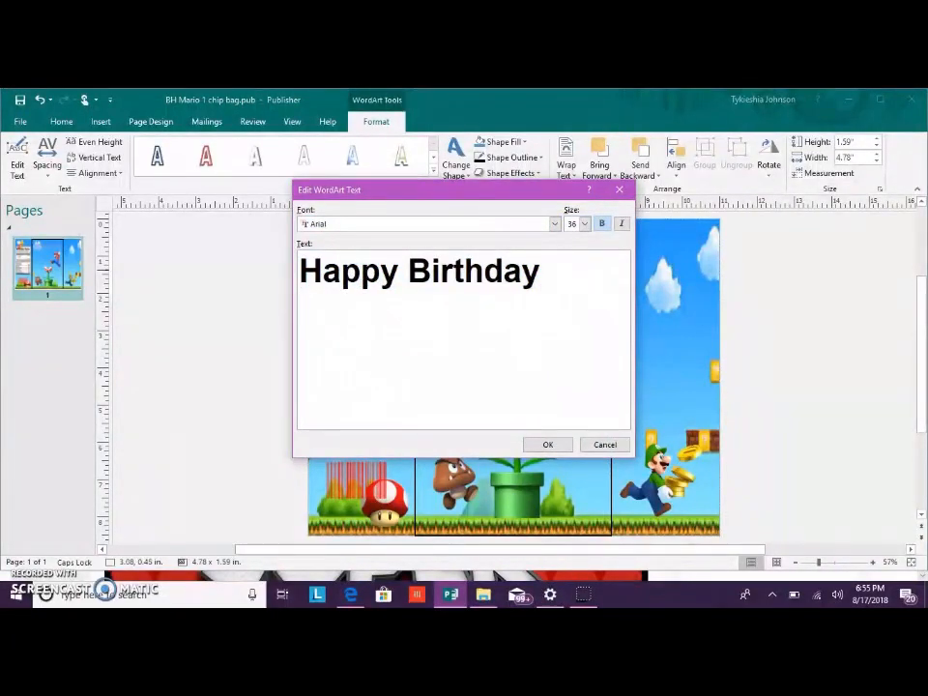
{"action": "type", "text": "David"}
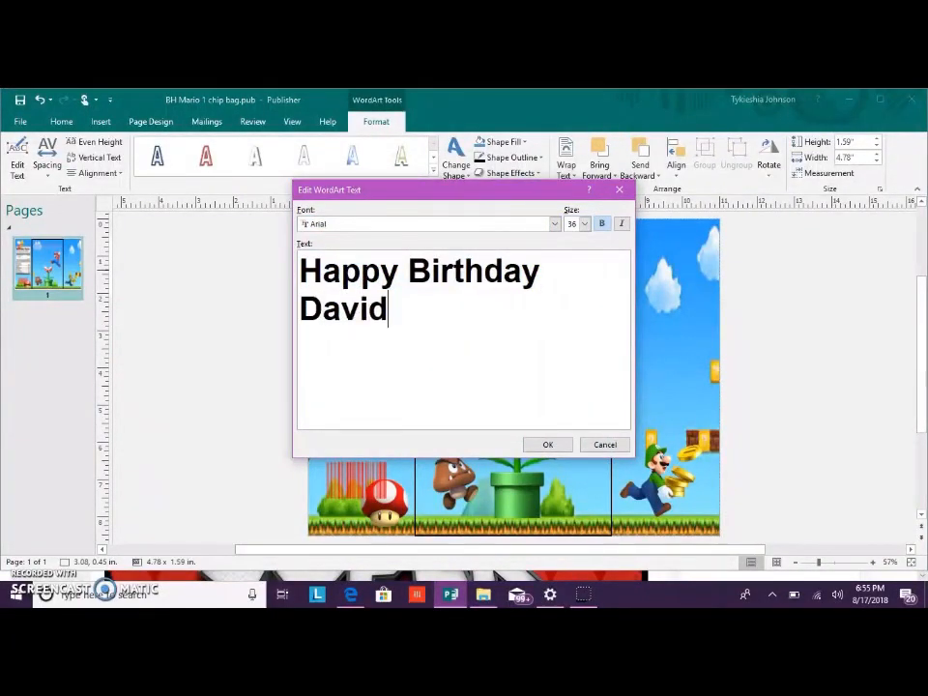
{"action": "left_click", "coordinate": [547, 445]}
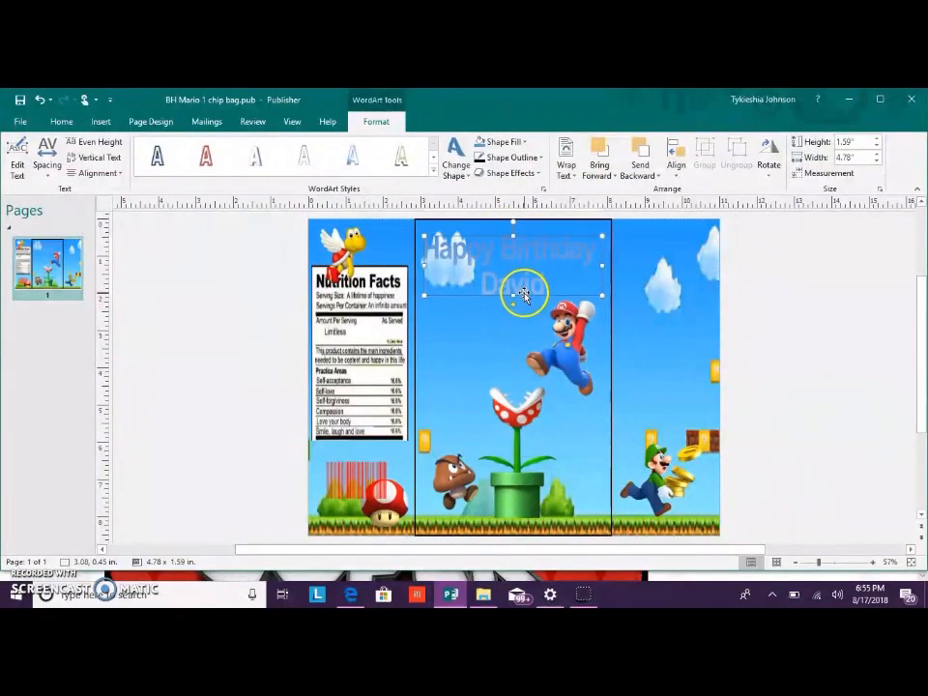
Left-align the Happy Birthday WordArt text and change its fill to black
{"action": "left_click", "coordinate": [114, 174]}
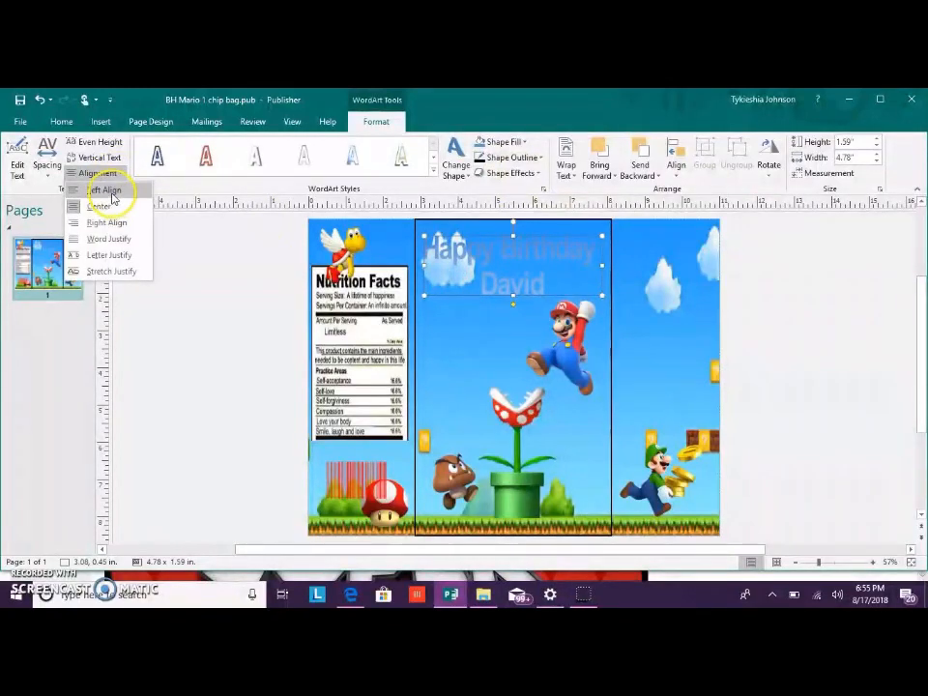
{"action": "left_click", "coordinate": [110, 192]}
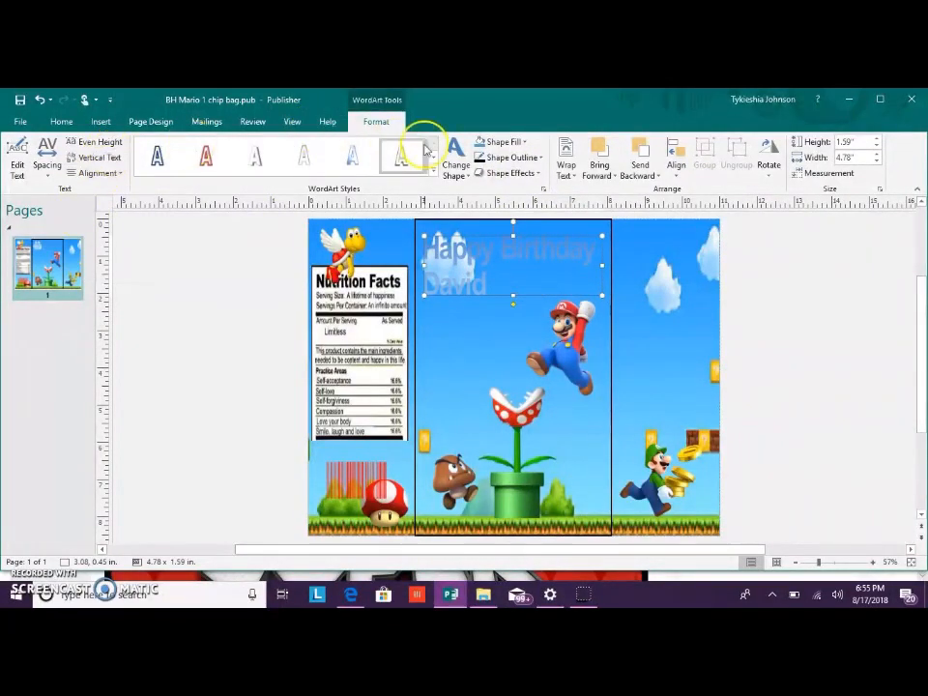
{"action": "left_click", "coordinate": [517, 143]}
{"action": "left_click", "coordinate": [480, 172]}
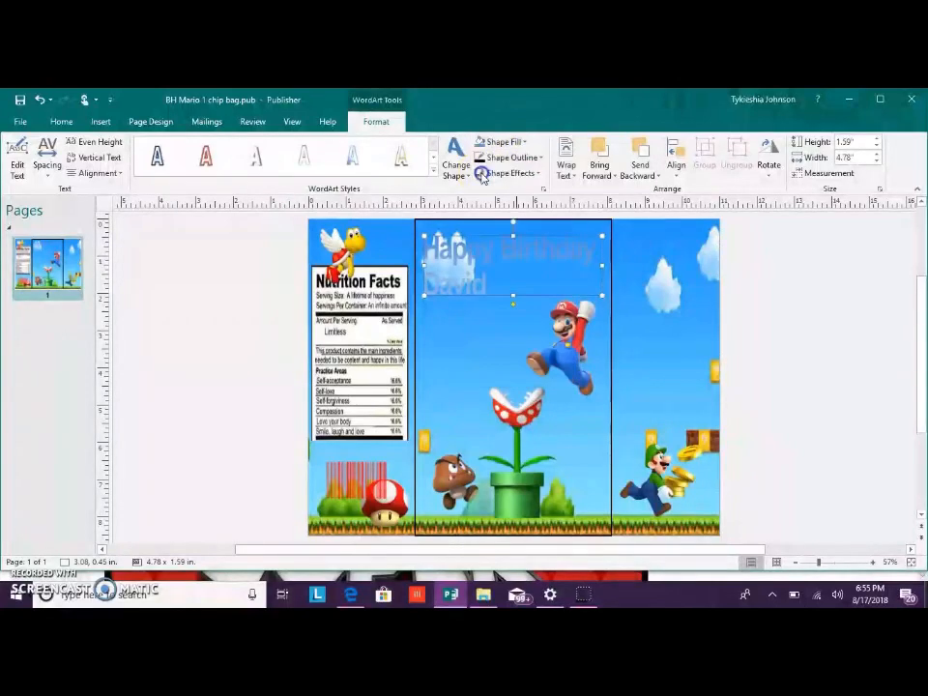
Try right alignment on the Happy Birthday WordArt, then set its text alignment to Center
{"action": "left_click", "coordinate": [114, 173]}
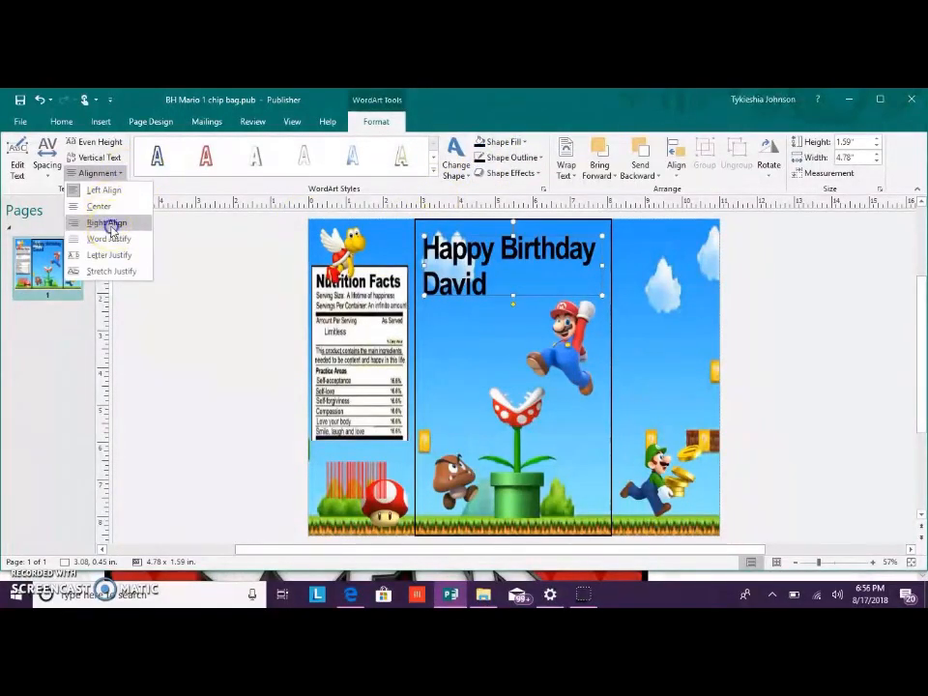
{"action": "left_click", "coordinate": [108, 223]}
{"action": "left_click", "coordinate": [96, 173]}
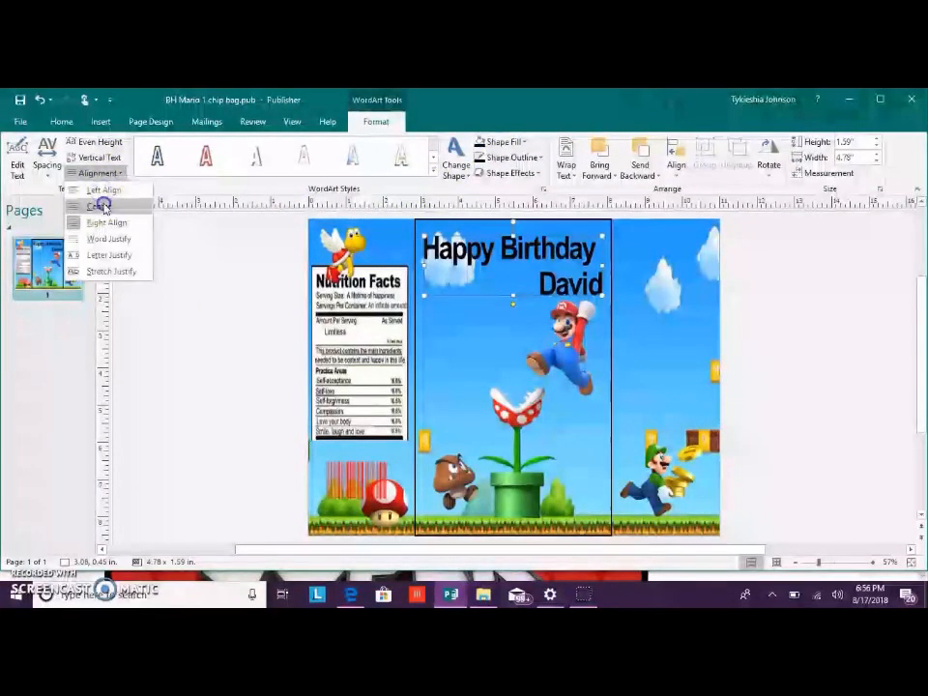
{"action": "left_click", "coordinate": [99, 206]}
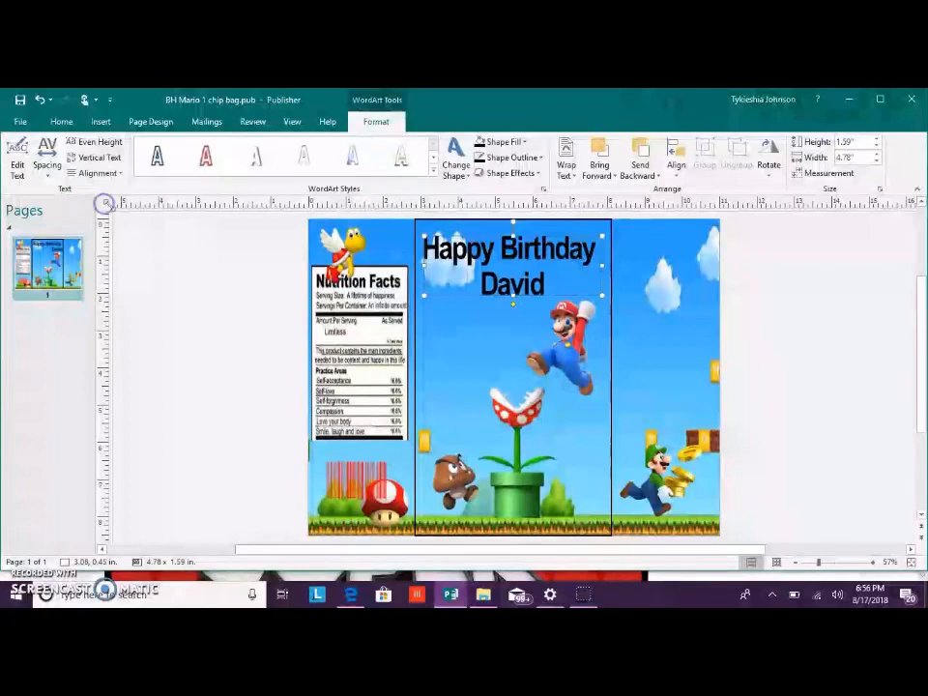
Compare Very Tight, Loose and Very Loose character spacing on the Happy Birthday WordArt, then set the spacing to Normal
{"action": "left_click", "coordinate": [49, 167]}
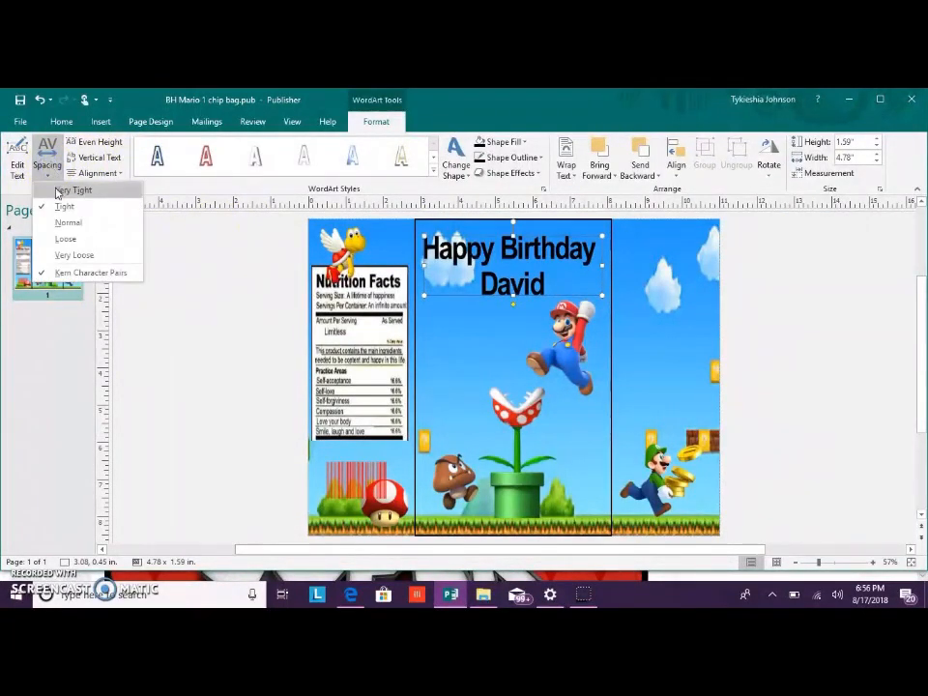
{"action": "left_click", "coordinate": [58, 189]}
{"action": "left_click", "coordinate": [47, 160]}
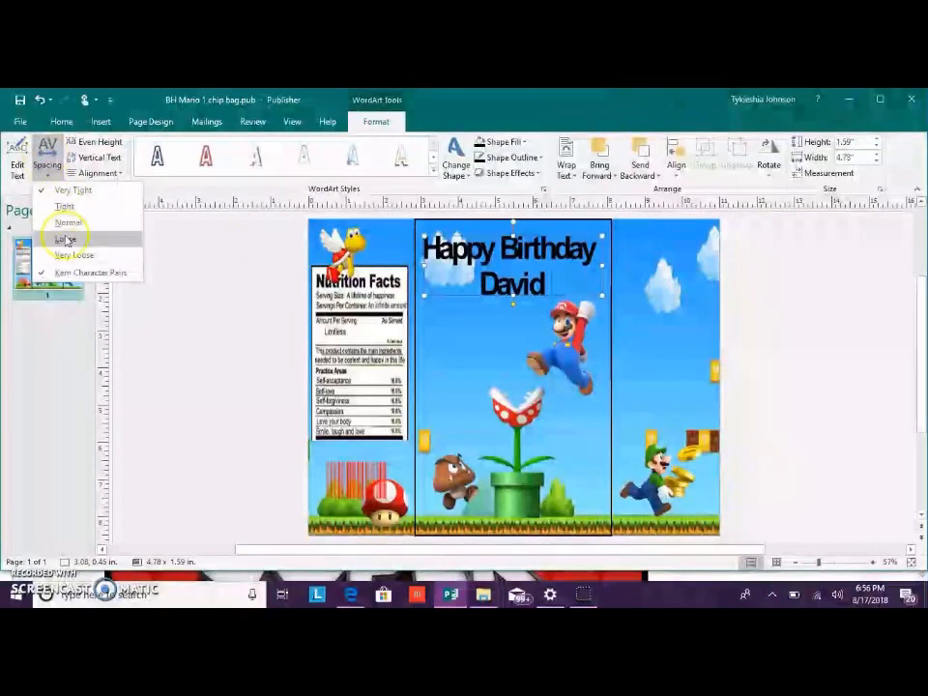
{"action": "left_click", "coordinate": [65, 238]}
{"action": "left_click", "coordinate": [47, 159]}
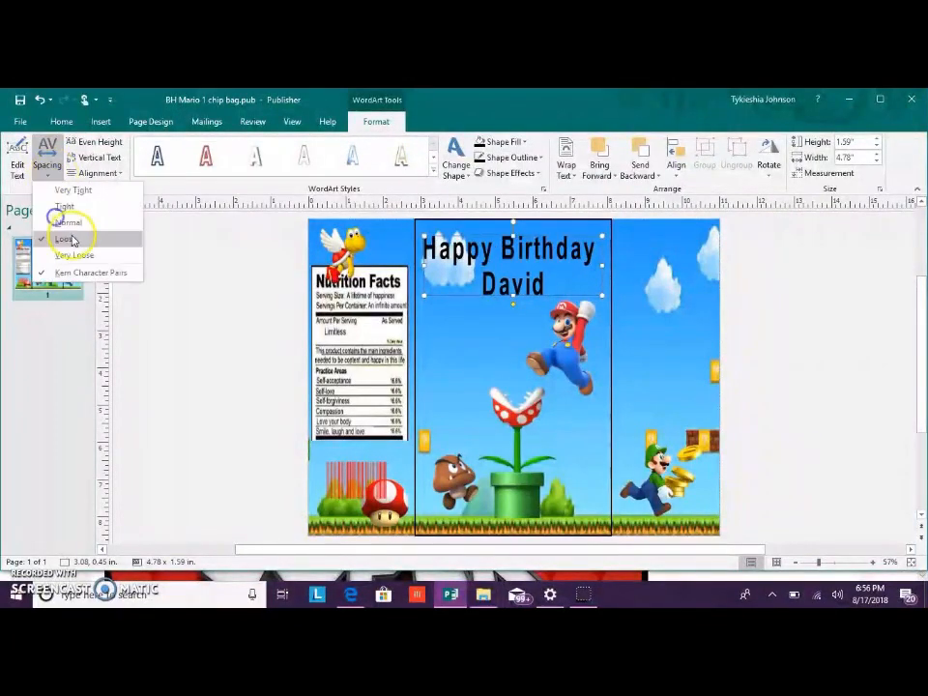
{"action": "left_click", "coordinate": [75, 254]}
{"action": "left_click", "coordinate": [47, 159]}
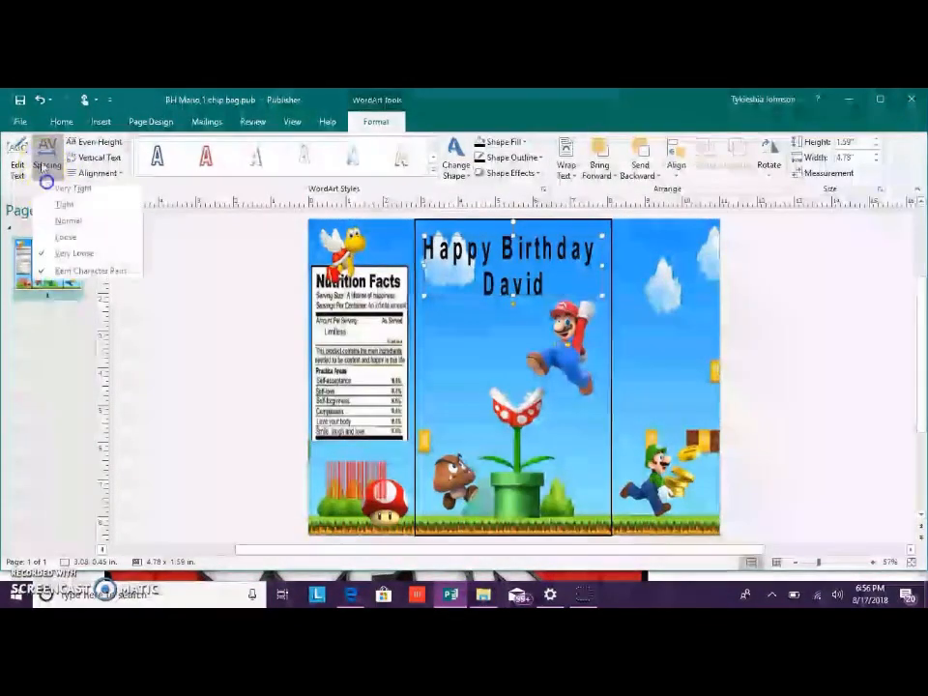
{"action": "left_click", "coordinate": [64, 221]}
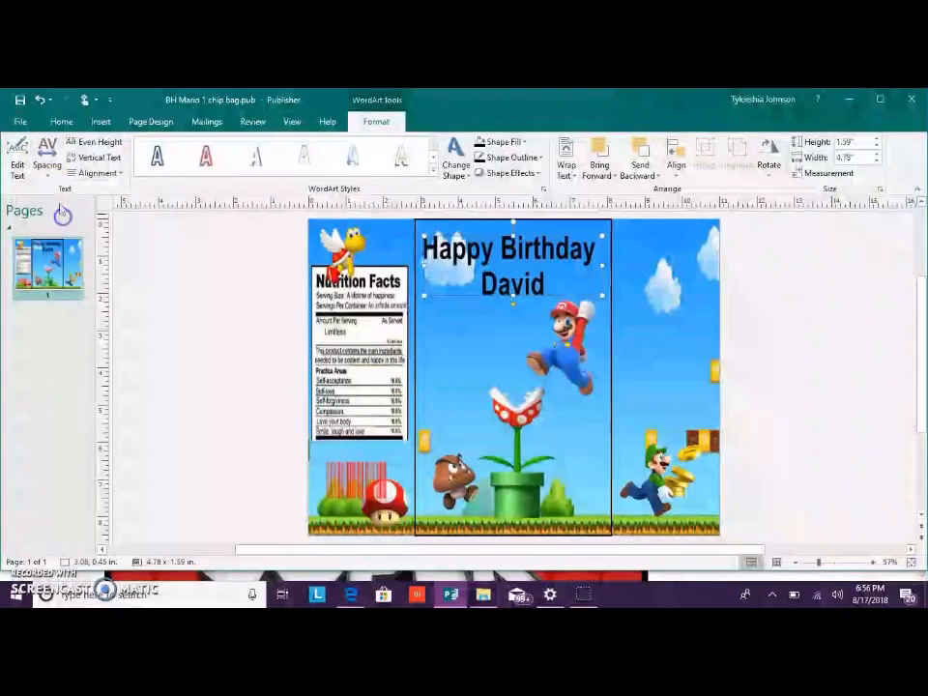
Try the Even Height and Vertical Text options on the Happy Birthday WordArt, turning each one off again
{"action": "left_click", "coordinate": [115, 143]}
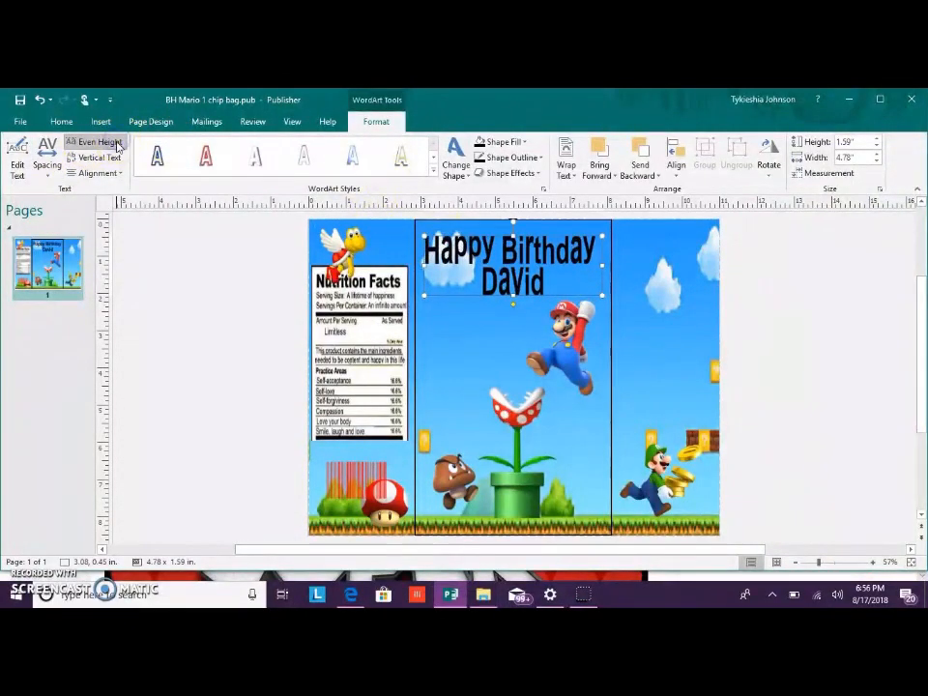
{"action": "left_click", "coordinate": [115, 143]}
{"action": "left_click", "coordinate": [115, 143]}
{"action": "left_click", "coordinate": [115, 143]}
{"action": "left_click", "coordinate": [112, 159]}
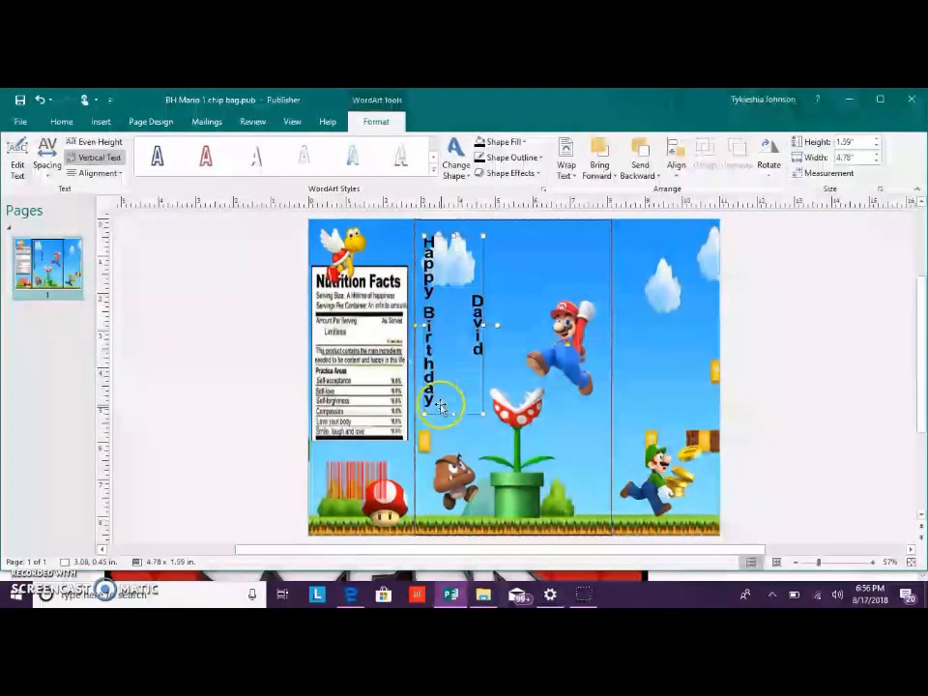
{"action": "left_click", "coordinate": [109, 157]}
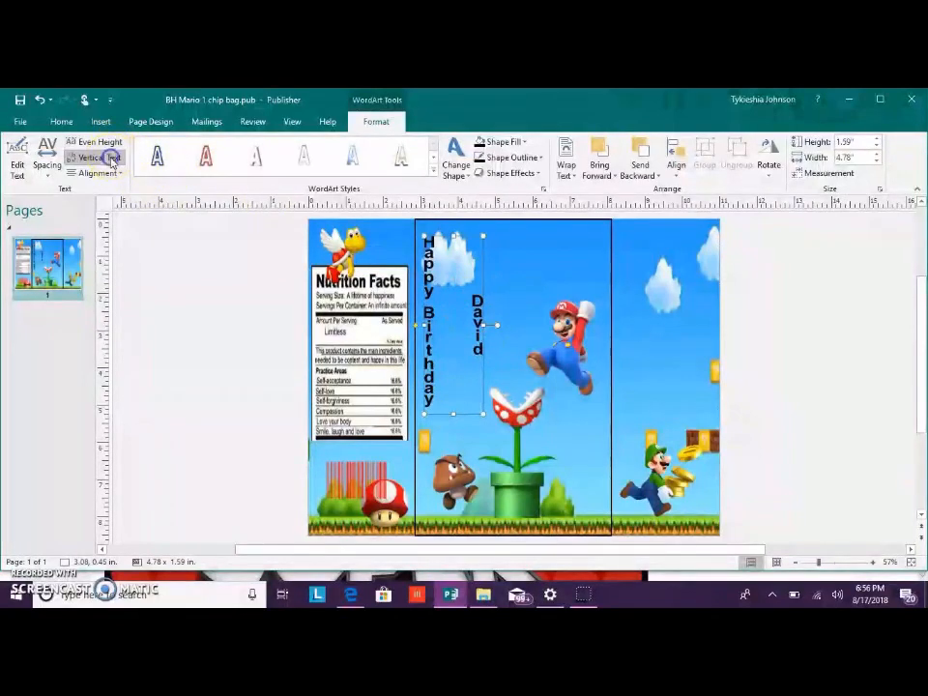
Try the upward arch path on the Happy Birthday WordArt, enlarging it to about 4.89 x 2.50 in and bending the curve further
{"action": "left_click", "coordinate": [455, 174]}
{"action": "left_click", "coordinate": [472, 211]}
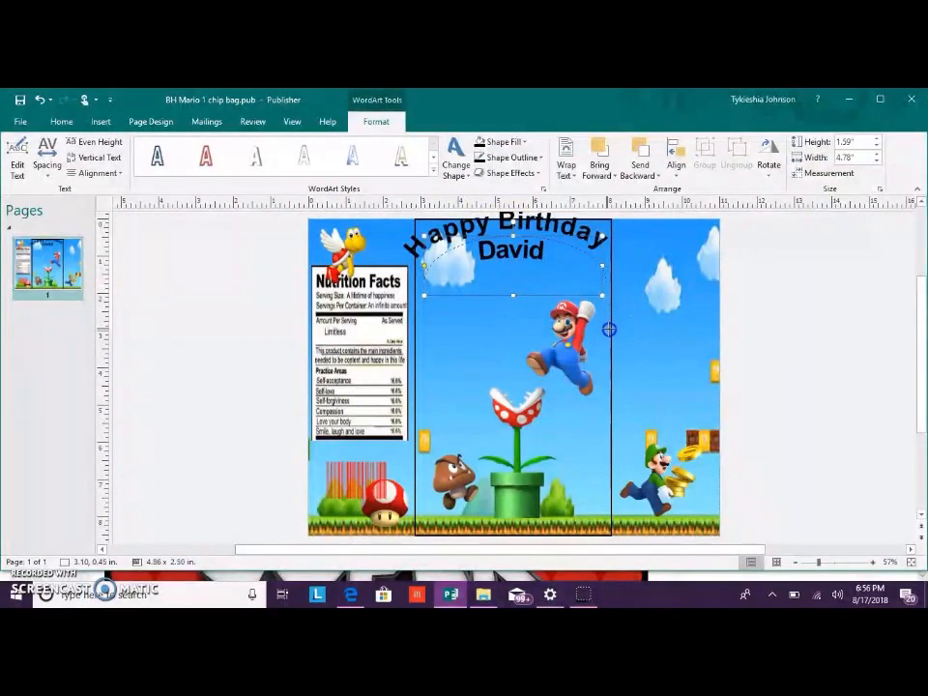
{"action": "left_click_drag", "start_coordinate": [609, 330], "coordinate": [610, 330]}
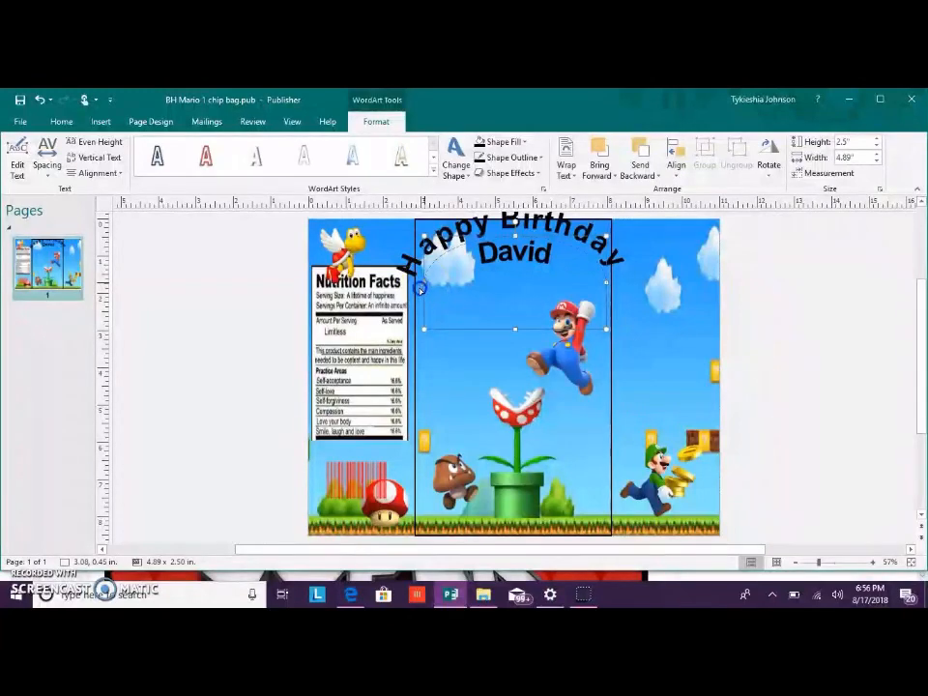
{"action": "left_click_drag", "start_coordinate": [423, 290], "coordinate": [495, 395]}
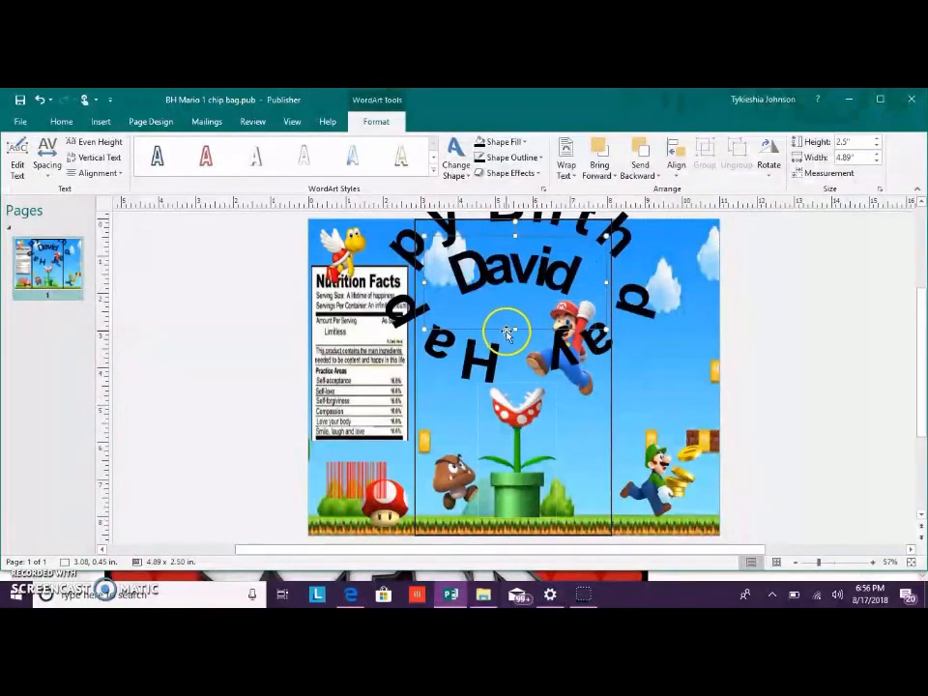
{"action": "left_click_drag", "start_coordinate": [508, 330], "coordinate": [472, 330]}
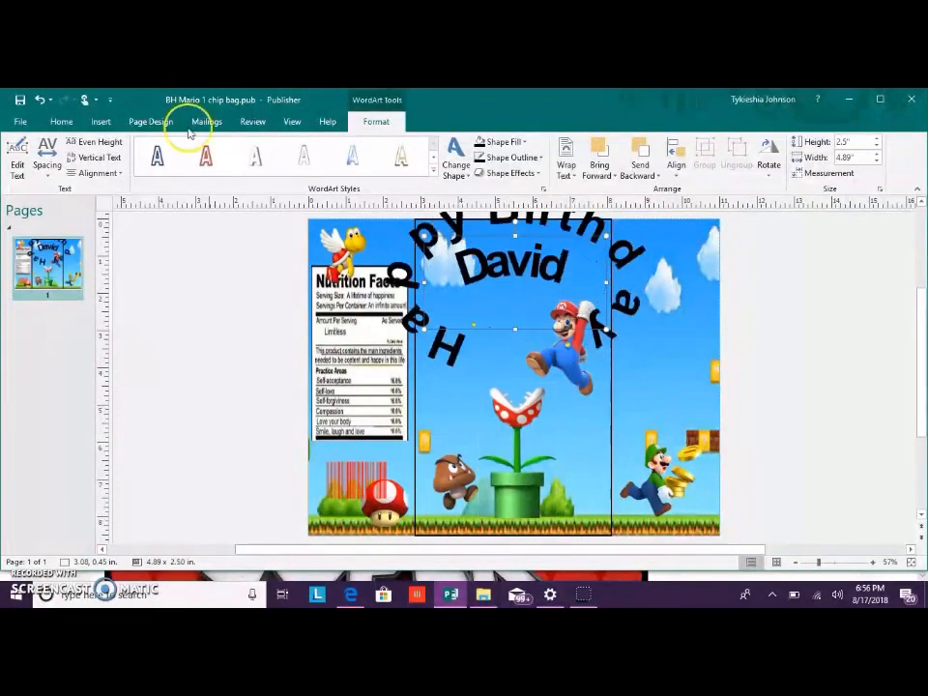
Undo the curve adjustments, the enlargement and the arch path on the Happy Birthday WordArt
{"action": "left_click", "coordinate": [38, 101]}
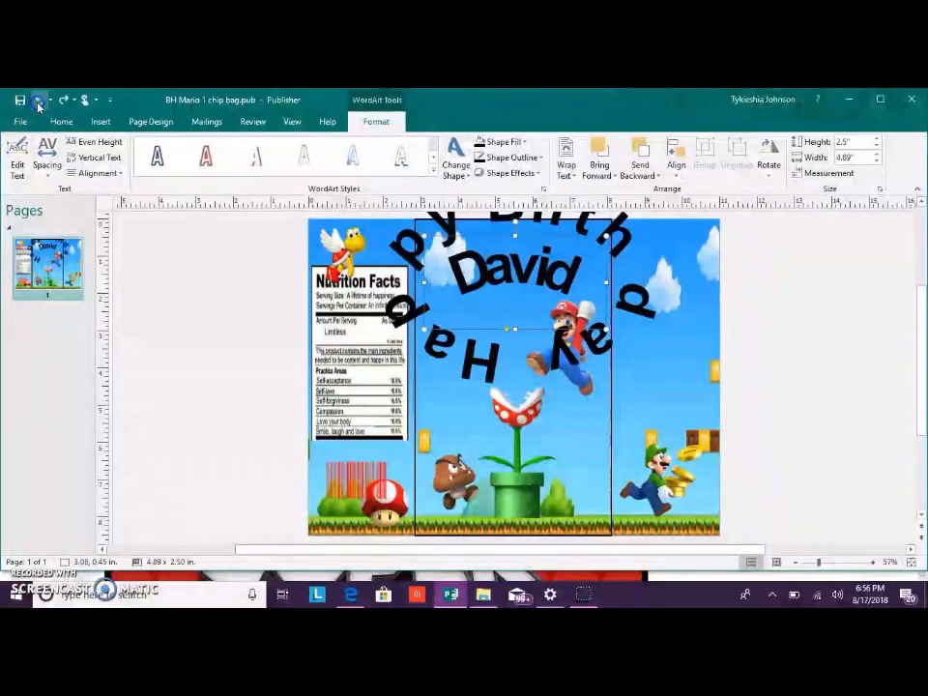
{"action": "left_click", "coordinate": [39, 102]}
{"action": "left_click", "coordinate": [38, 102]}
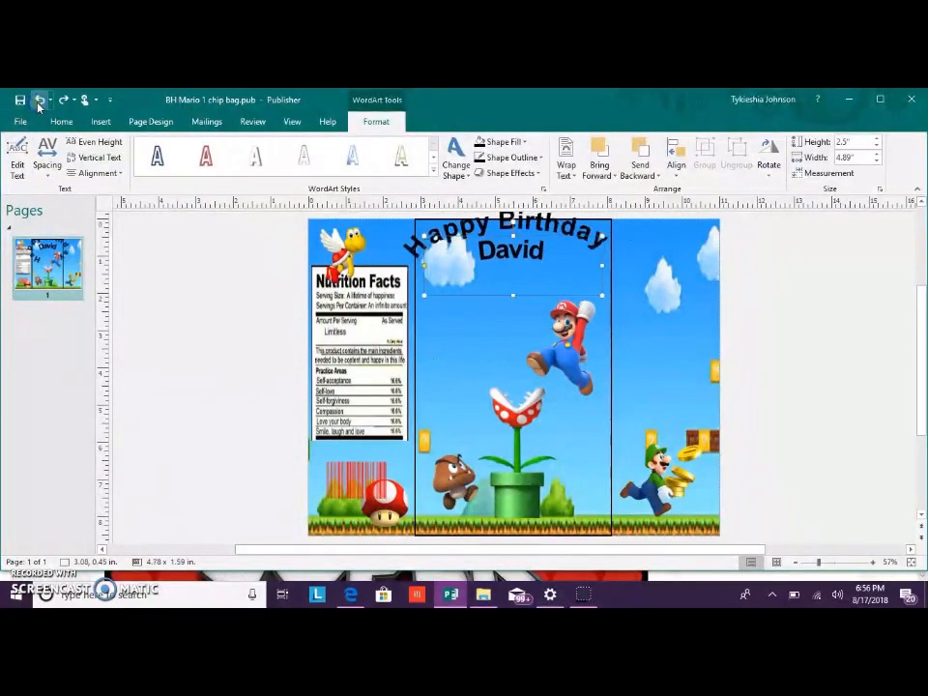
{"action": "left_click", "coordinate": [39, 102]}
Warp the Happy Birthday WordArt so its letters grow from left to right, and stretch it to about 4.78 x 2.57 in
{"action": "left_click", "coordinate": [456, 166]}
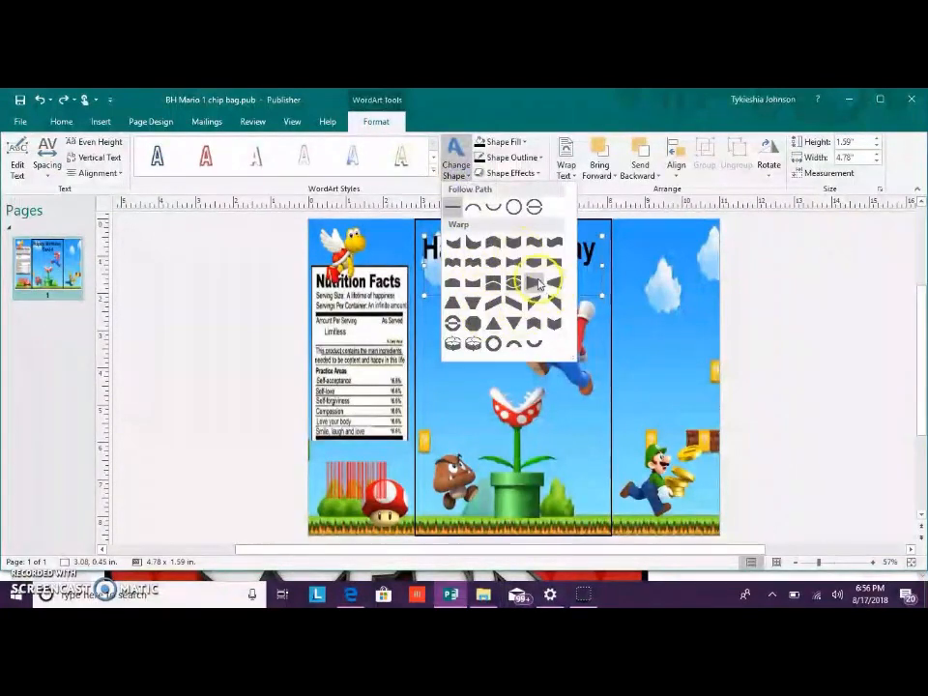
{"action": "left_click", "coordinate": [553, 281]}
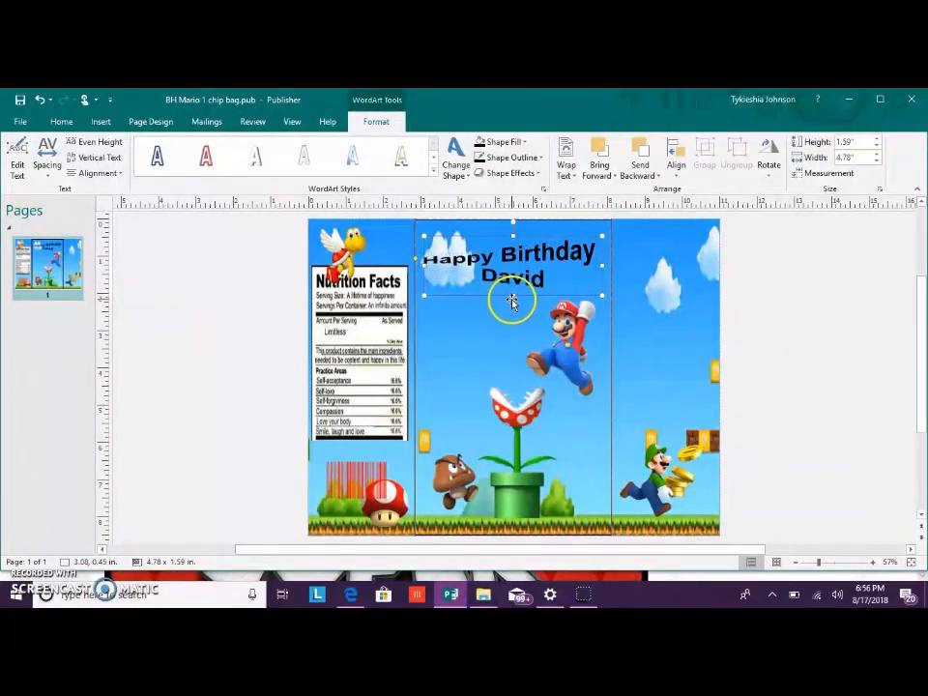
{"action": "left_click_drag", "start_coordinate": [512, 295], "coordinate": [511, 331]}
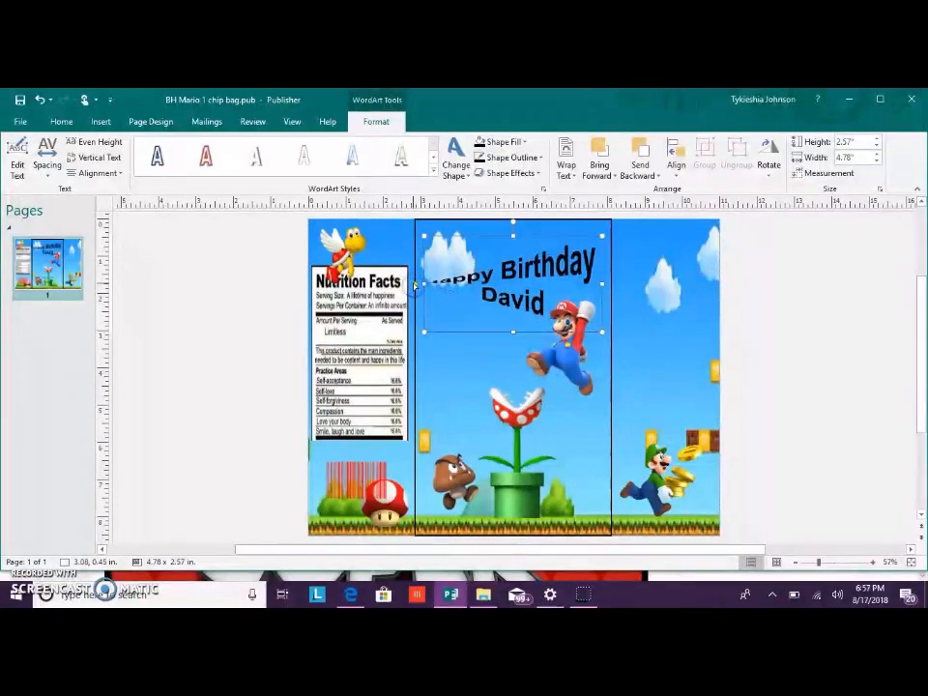
{"action": "left_click", "coordinate": [418, 285]}
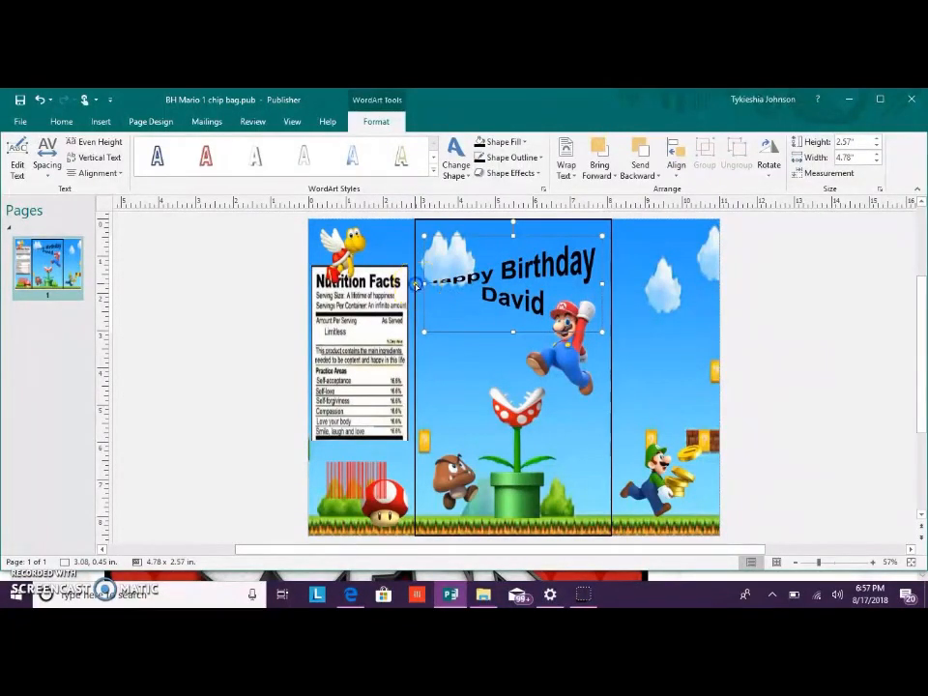
Try different warp shapes on the Happy Birthday WordArt and adjust how strongly its letters bend
{"action": "left_click_drag", "start_coordinate": [415, 272], "coordinate": [414, 271]}
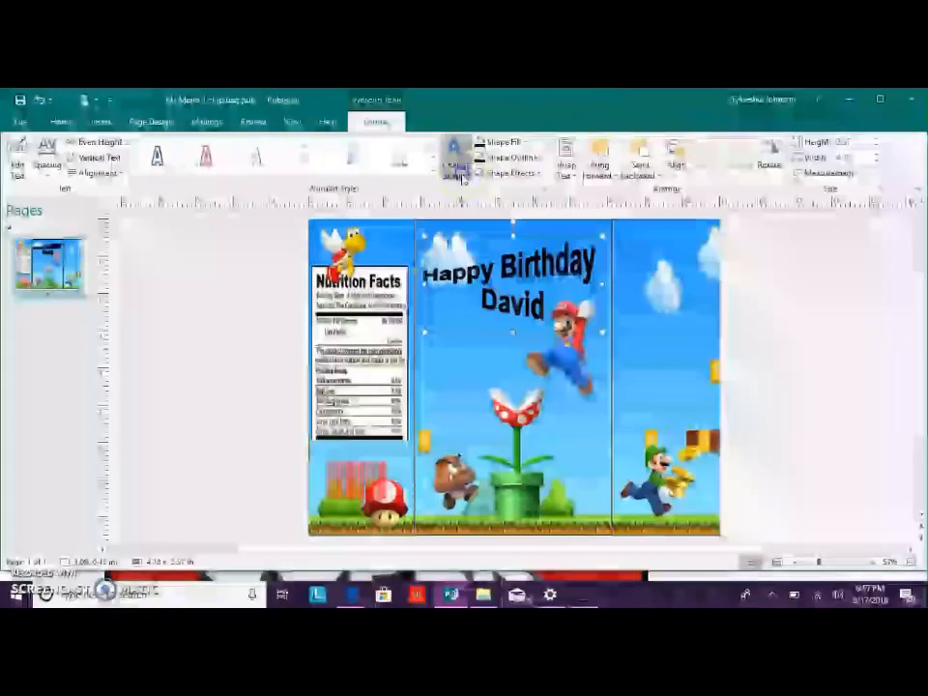
{"action": "left_click", "coordinate": [455, 162]}
{"action": "left_click", "coordinate": [486, 248]}
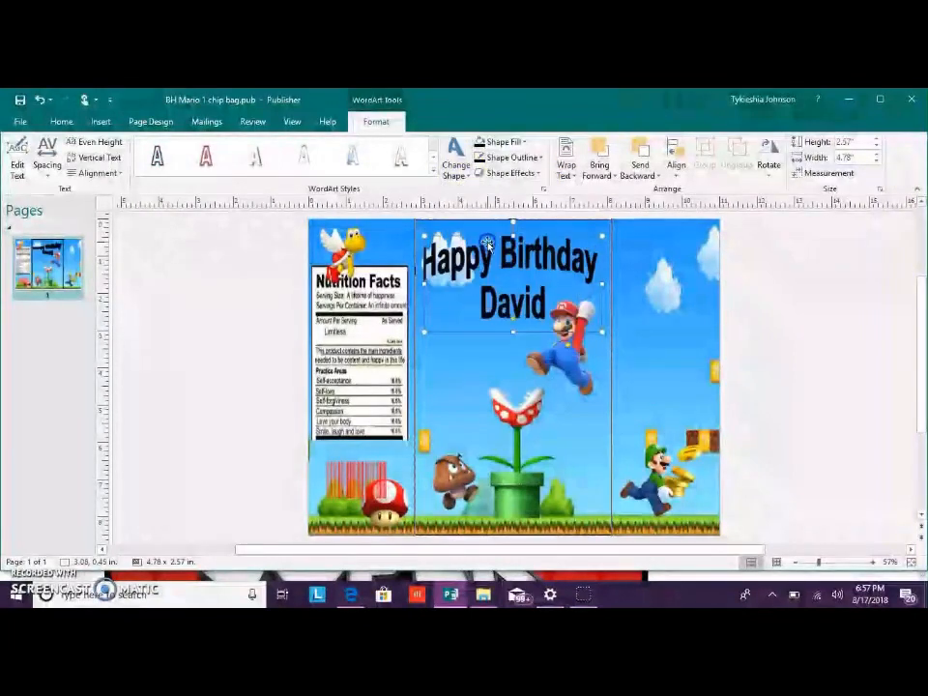
{"action": "left_click", "coordinate": [466, 173]}
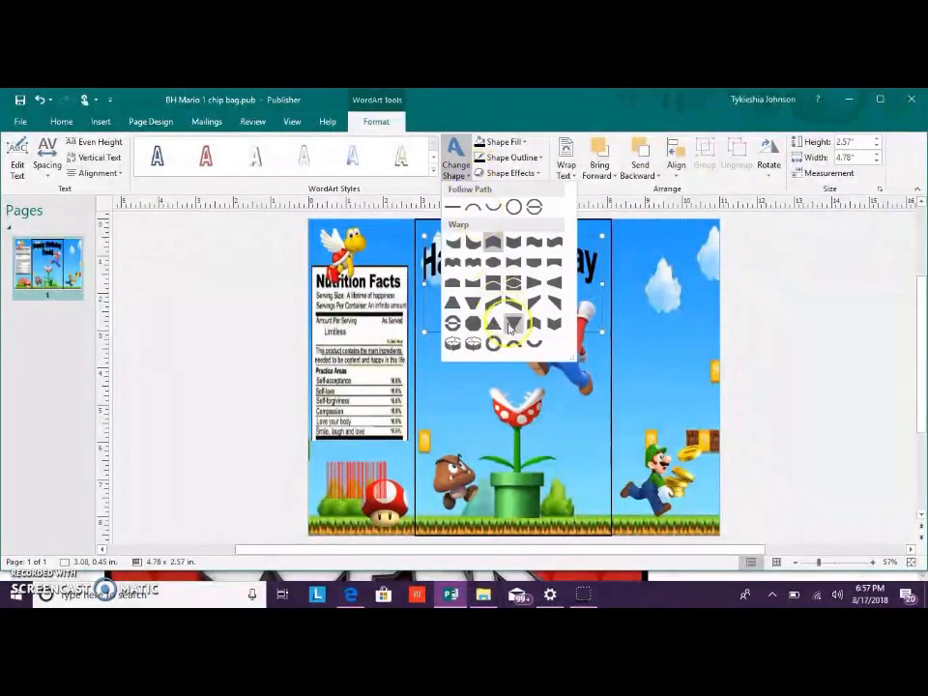
{"action": "left_click", "coordinate": [489, 322]}
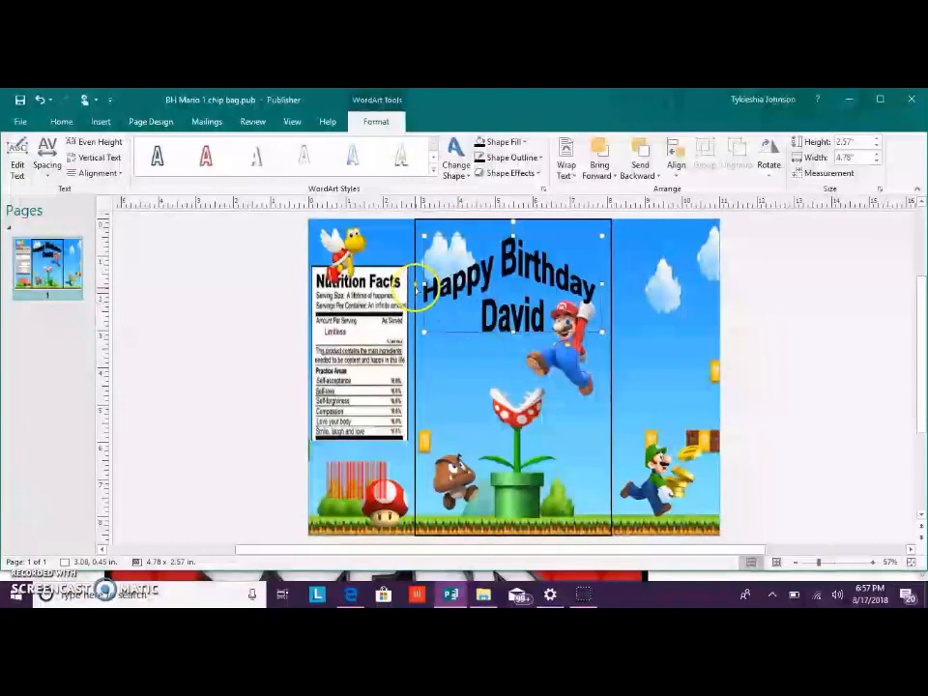
{"action": "left_click_drag", "start_coordinate": [414, 315], "coordinate": [415, 322]}
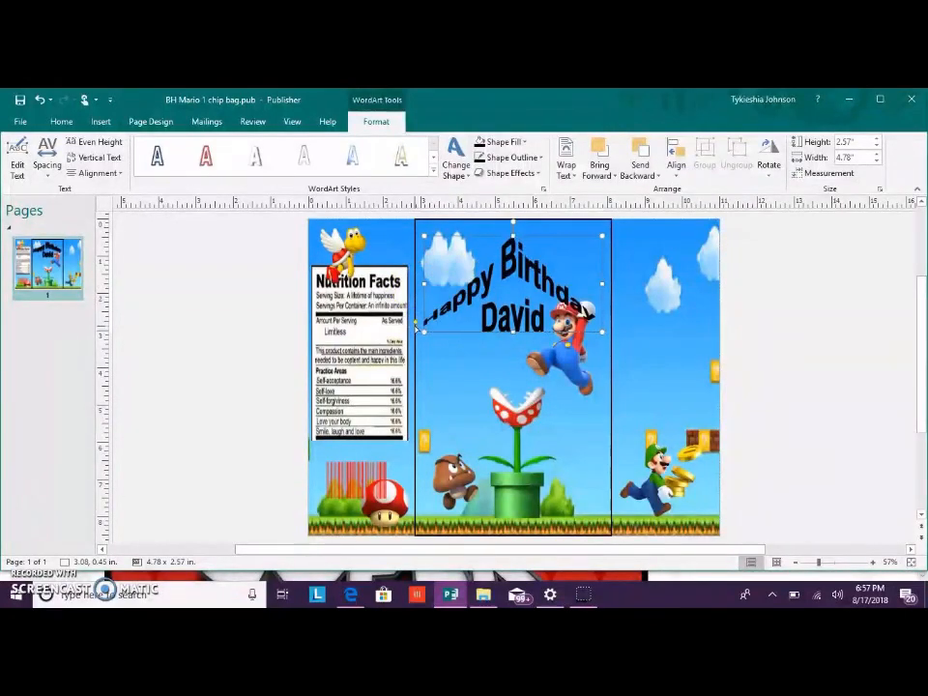
Undo the warp shape and height changes made to the Happy Birthday WordArt
{"action": "left_click", "coordinate": [41, 100]}
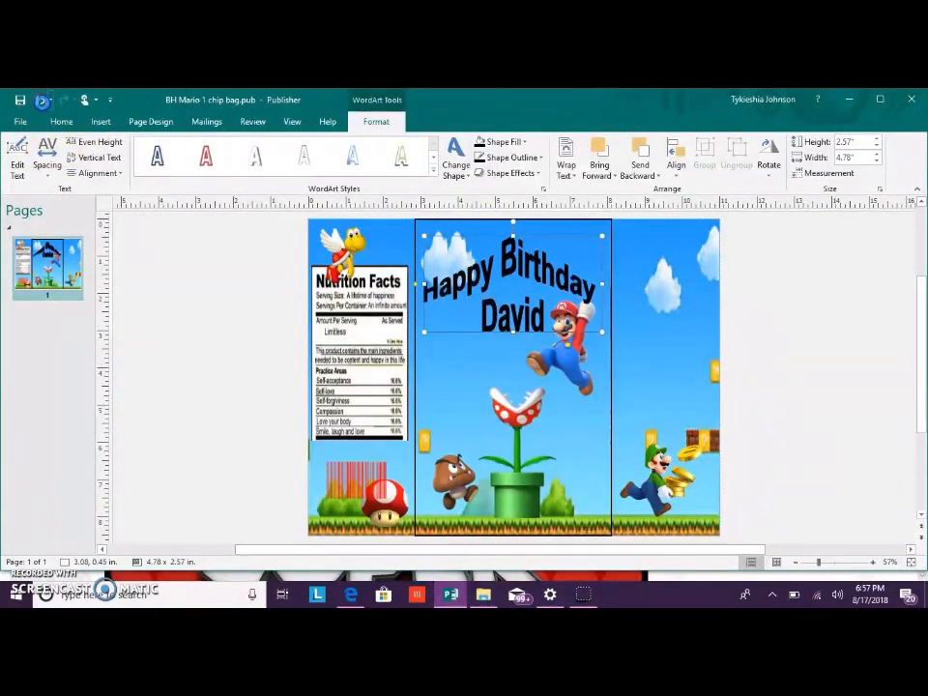
{"action": "left_click", "coordinate": [41, 100]}
{"action": "left_click", "coordinate": [41, 99]}
{"action": "left_click", "coordinate": [42, 102]}
{"action": "left_click", "coordinate": [42, 102]}
{"action": "left_click", "coordinate": [42, 103]}
{"action": "left_click", "coordinate": [42, 103]}
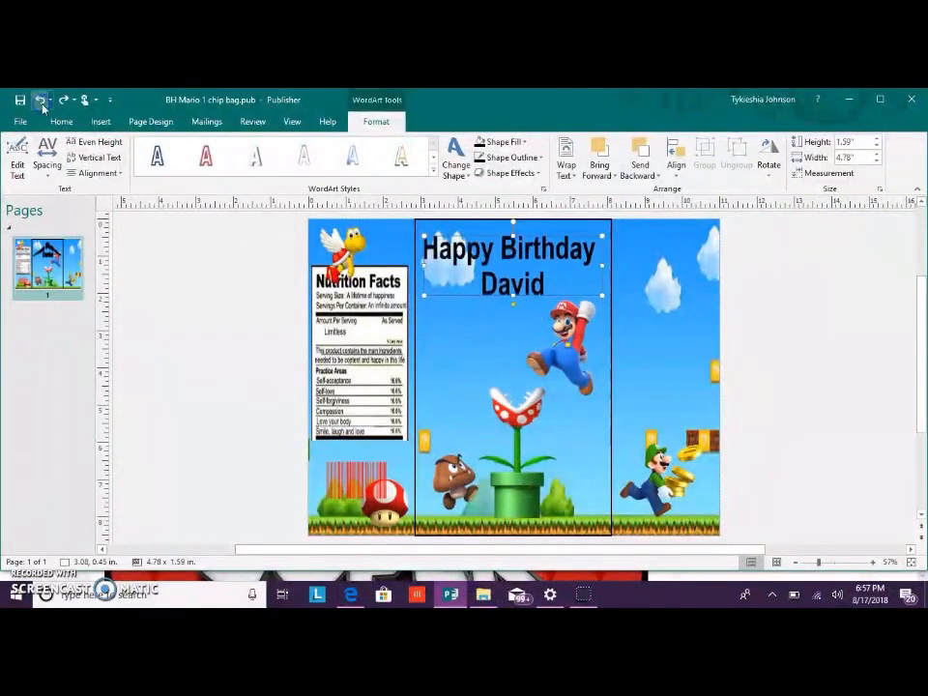
Fill the Happy Birthday WordArt with yellow and give its letters a blue outline
{"action": "left_click", "coordinate": [519, 142]}
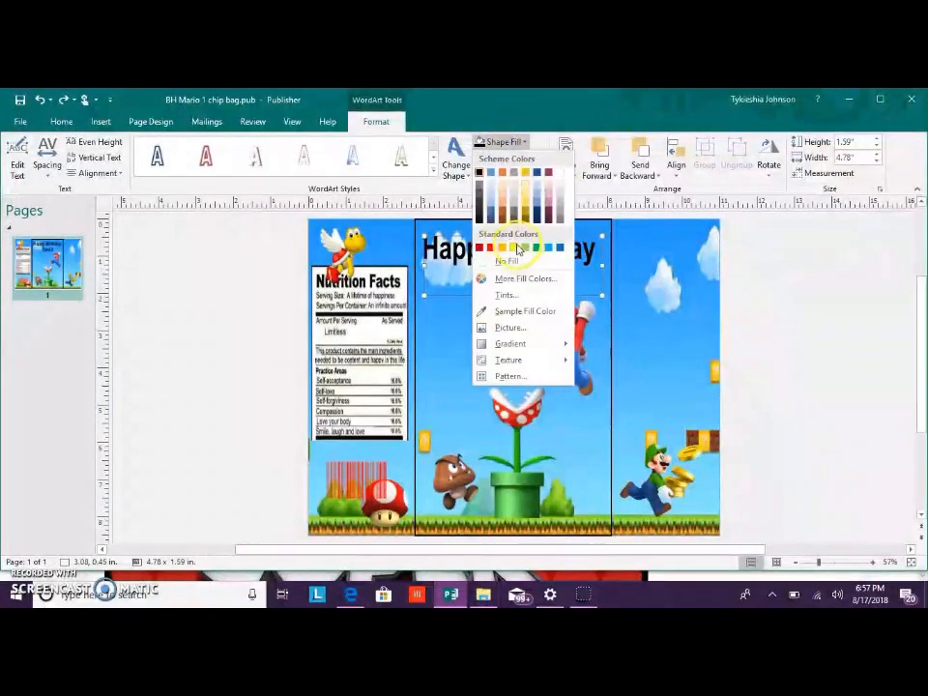
{"action": "left_click", "coordinate": [515, 247]}
{"action": "left_click", "coordinate": [530, 157]}
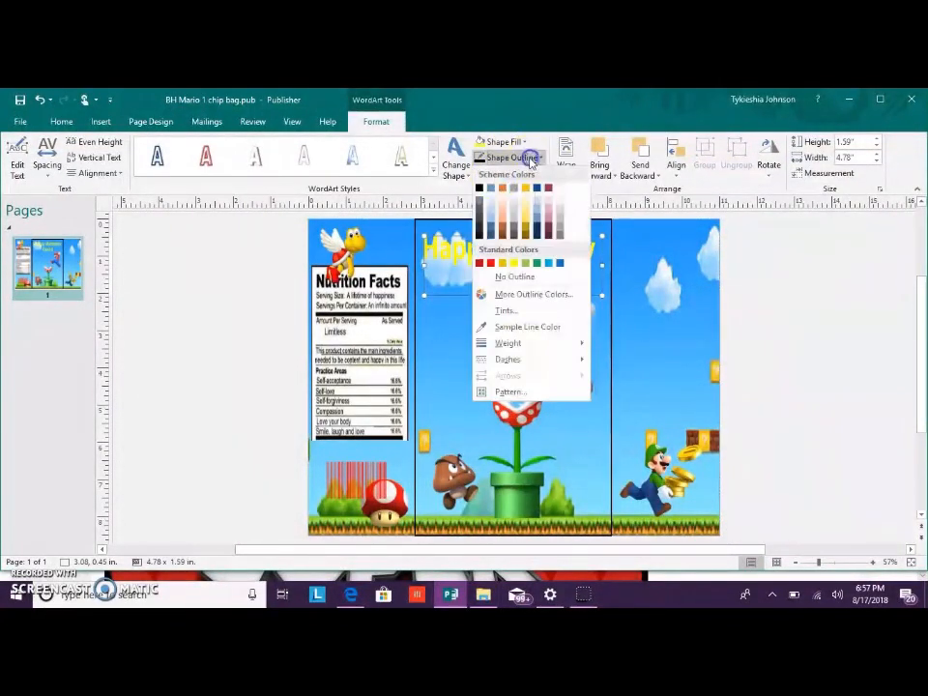
{"action": "left_click", "coordinate": [503, 266]}
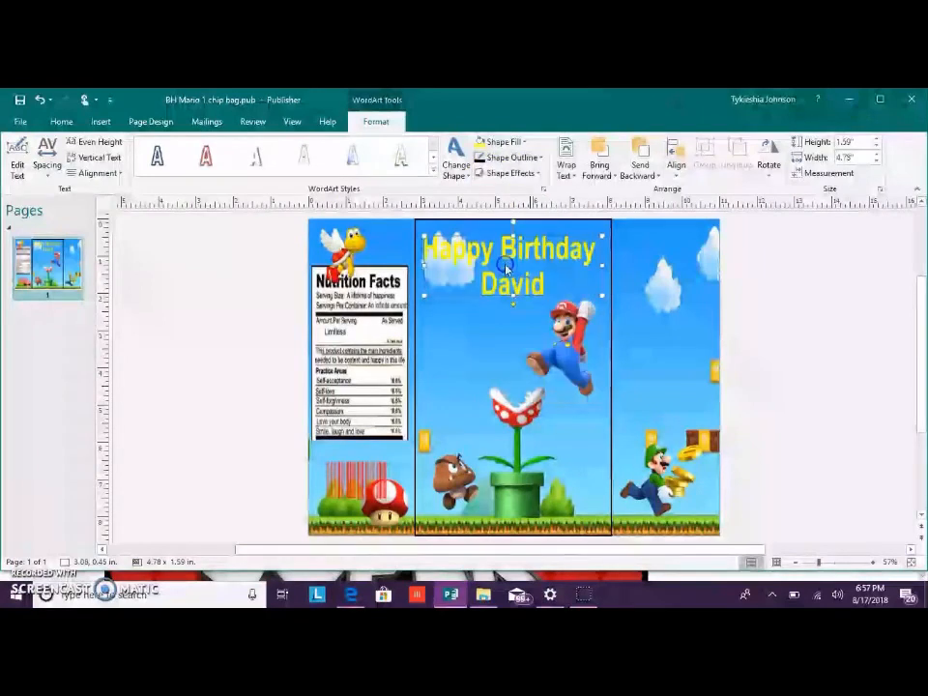
{"action": "left_click", "coordinate": [530, 158]}
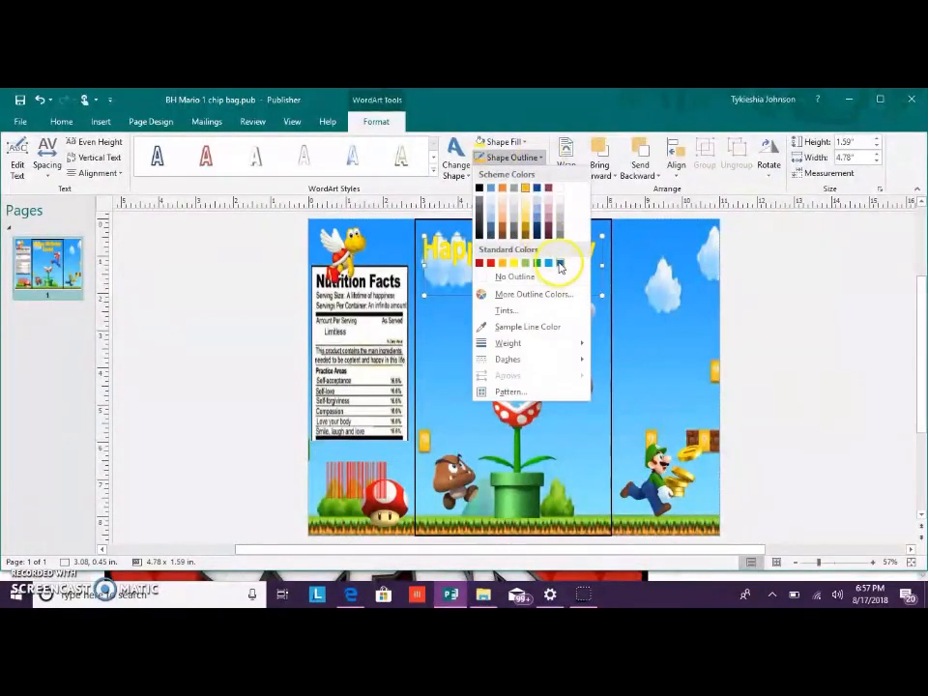
{"action": "left_click", "coordinate": [558, 263]}
Set the outline weight of the Happy Birthday WordArt to 6 pt
{"action": "left_click", "coordinate": [538, 160]}
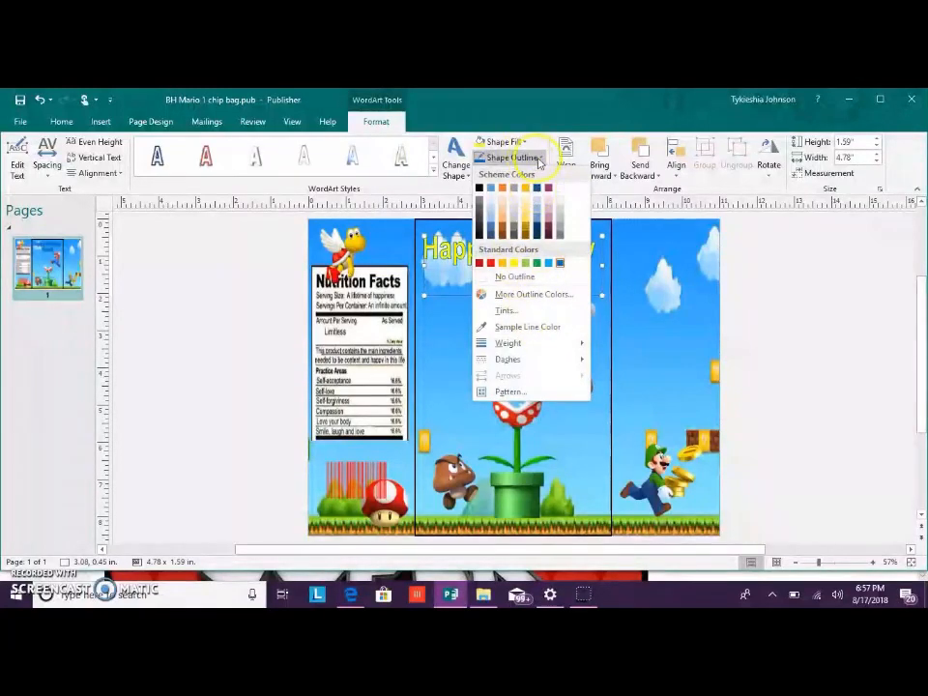
{"action": "mouse_move", "coordinate": [549, 346]}
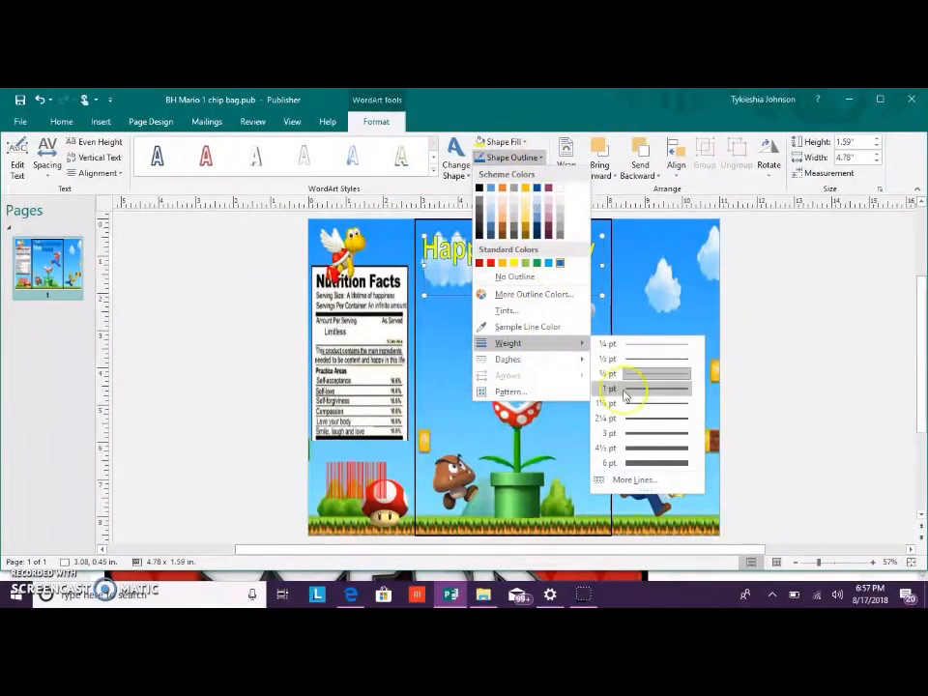
{"action": "left_click", "coordinate": [642, 466]}
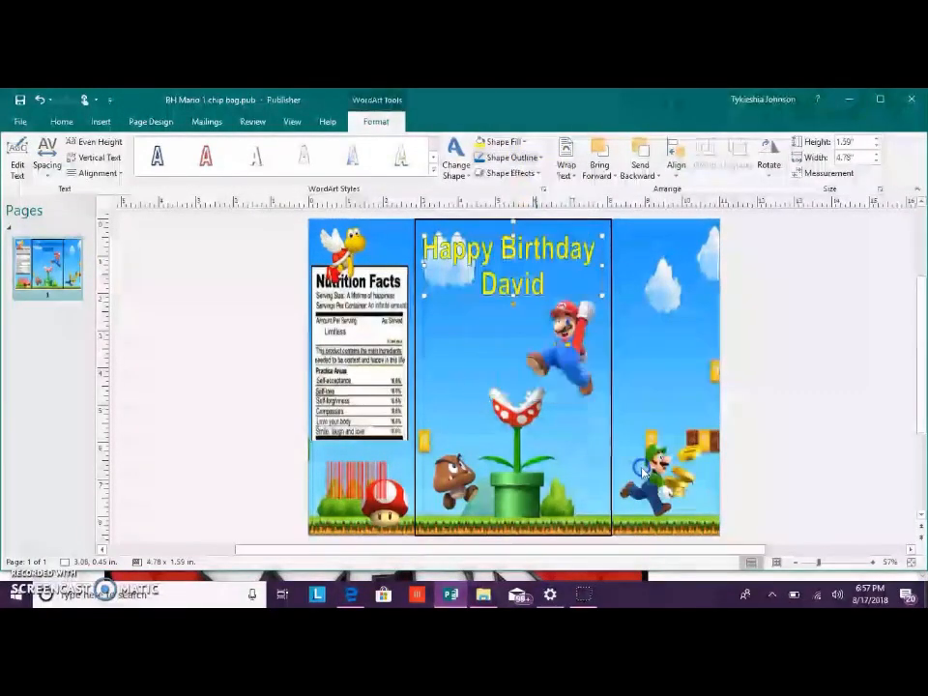
Set the WordArt outline width to 4.75 pt with a Square Dot dash type
{"action": "left_click", "coordinate": [537, 161]}
{"action": "mouse_move", "coordinate": [564, 343]}
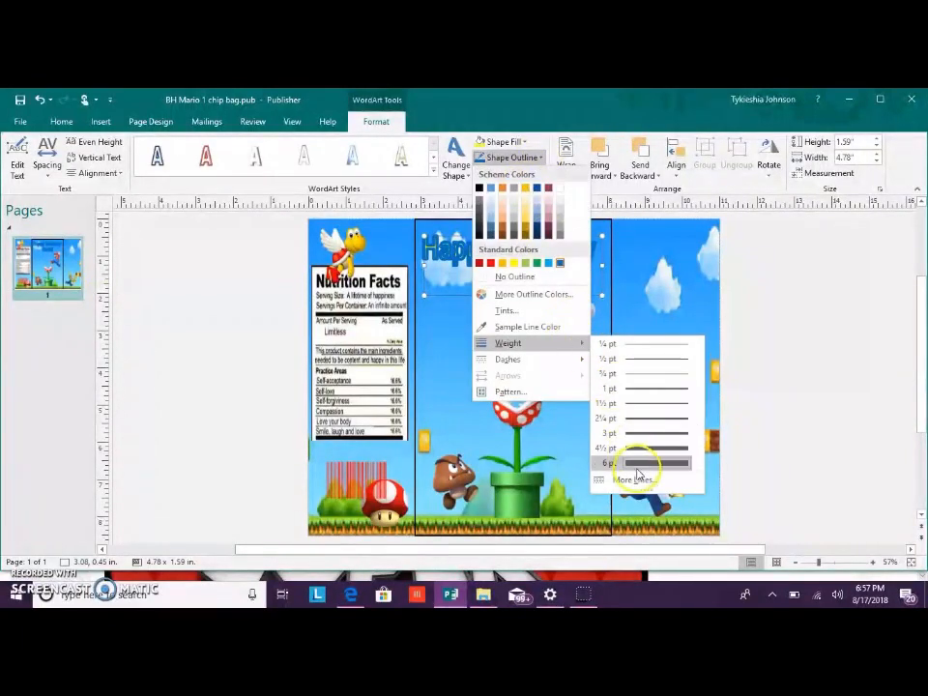
{"action": "left_click", "coordinate": [635, 480]}
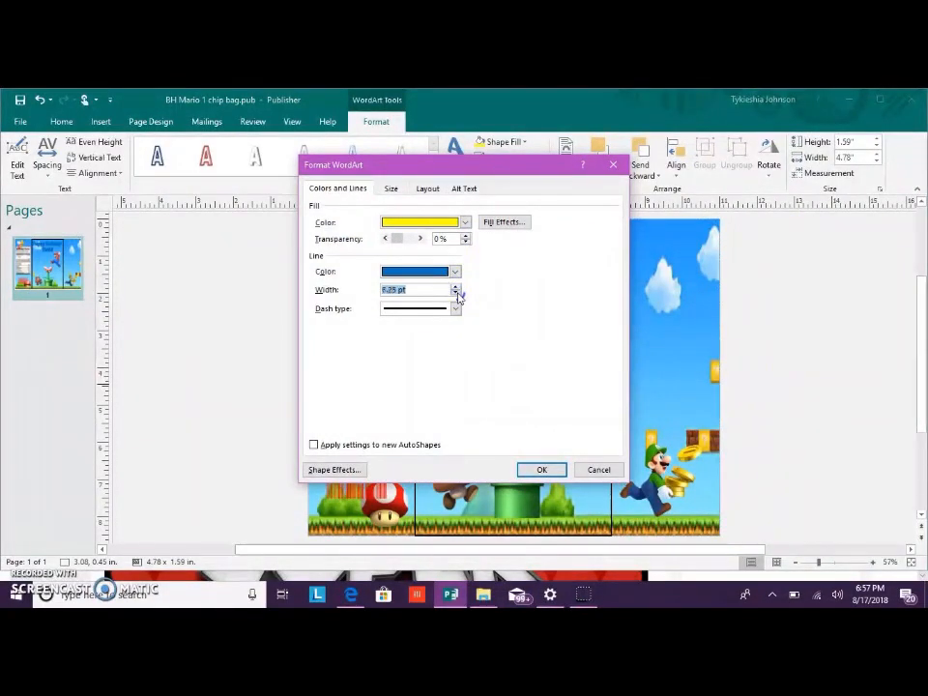
{"action": "left_click", "coordinate": [455, 308]}
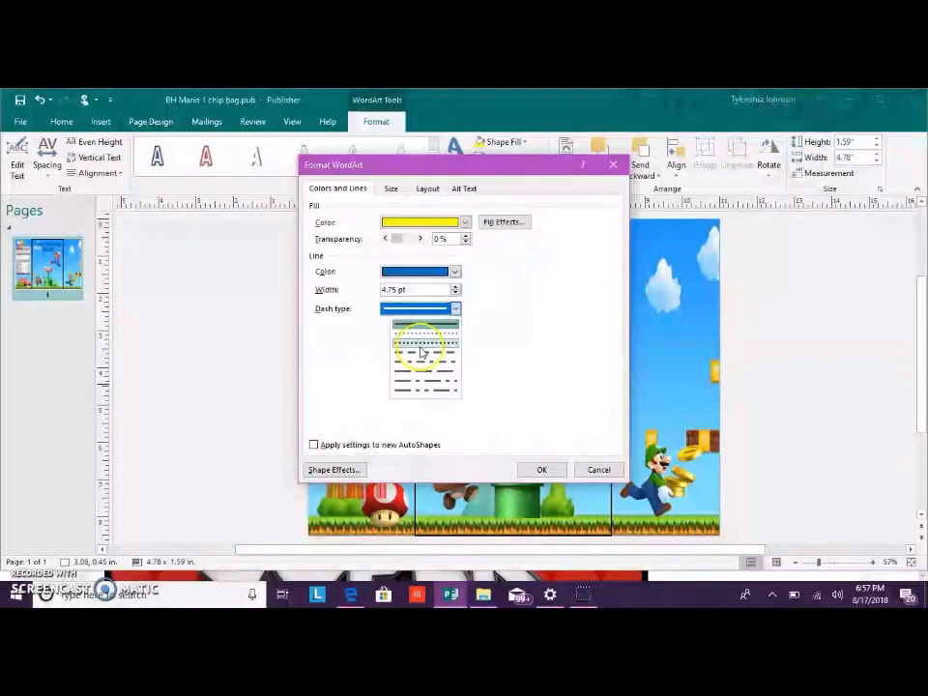
{"action": "left_click", "coordinate": [426, 338]}
{"action": "left_click", "coordinate": [454, 309]}
{"action": "left_click", "coordinate": [425, 362]}
{"action": "left_click", "coordinate": [456, 308]}
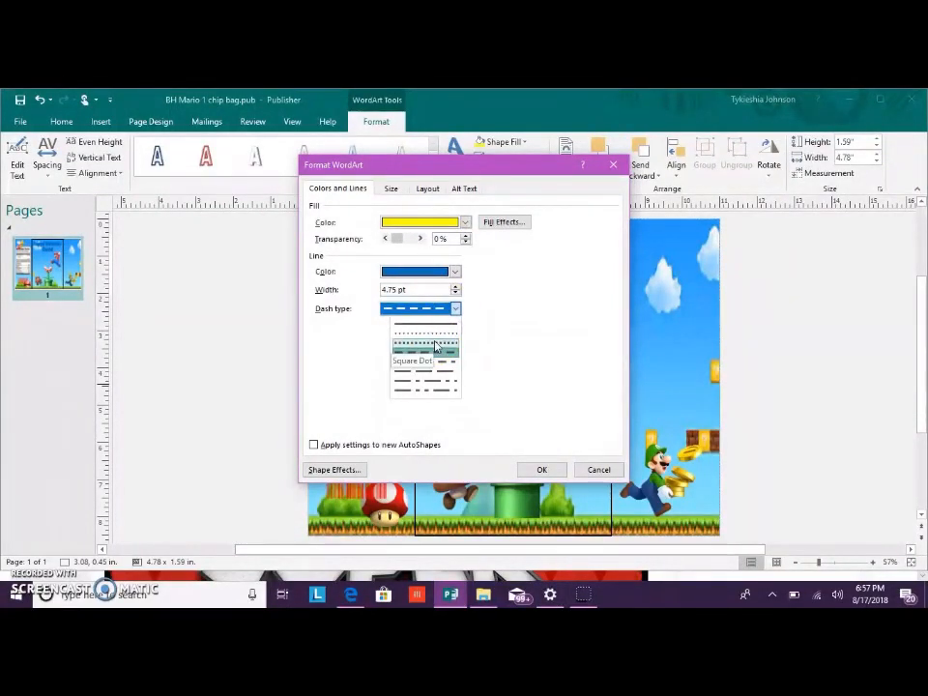
{"action": "left_click", "coordinate": [434, 343]}
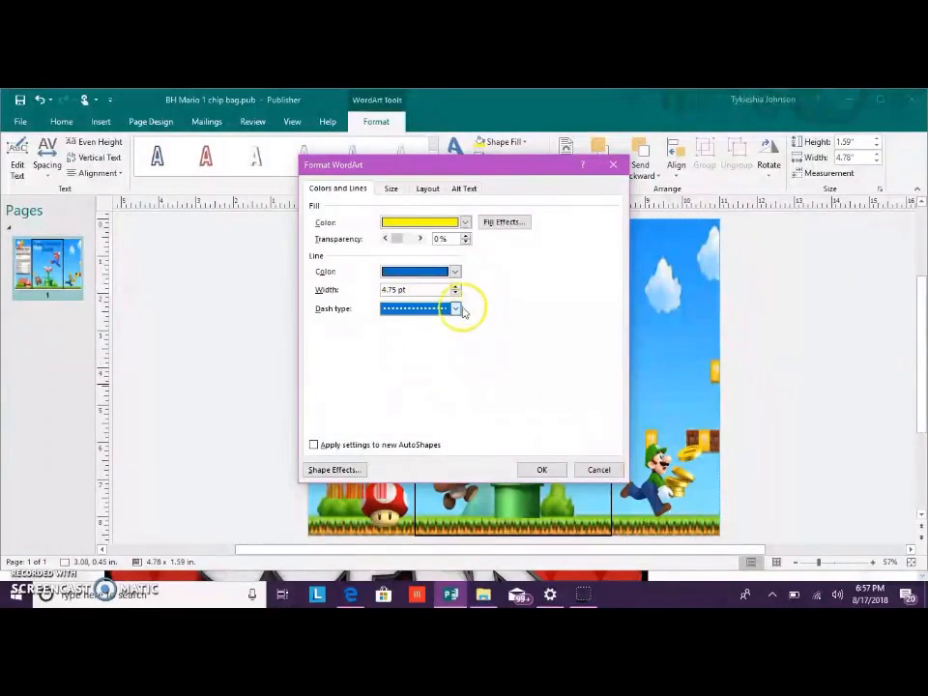
{"action": "left_click", "coordinate": [544, 470]}
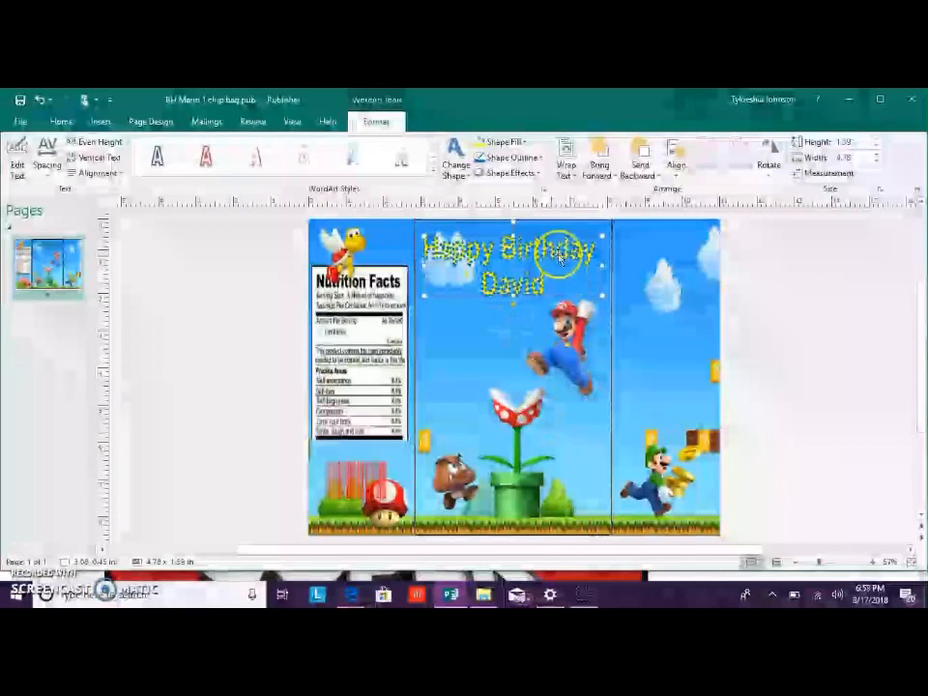
Enlarge the Happy Birthday WordArt to about 7.92 by 3.95 inches and remove its fill
{"action": "left_click_drag", "start_coordinate": [602, 296], "coordinate": [654, 377]}
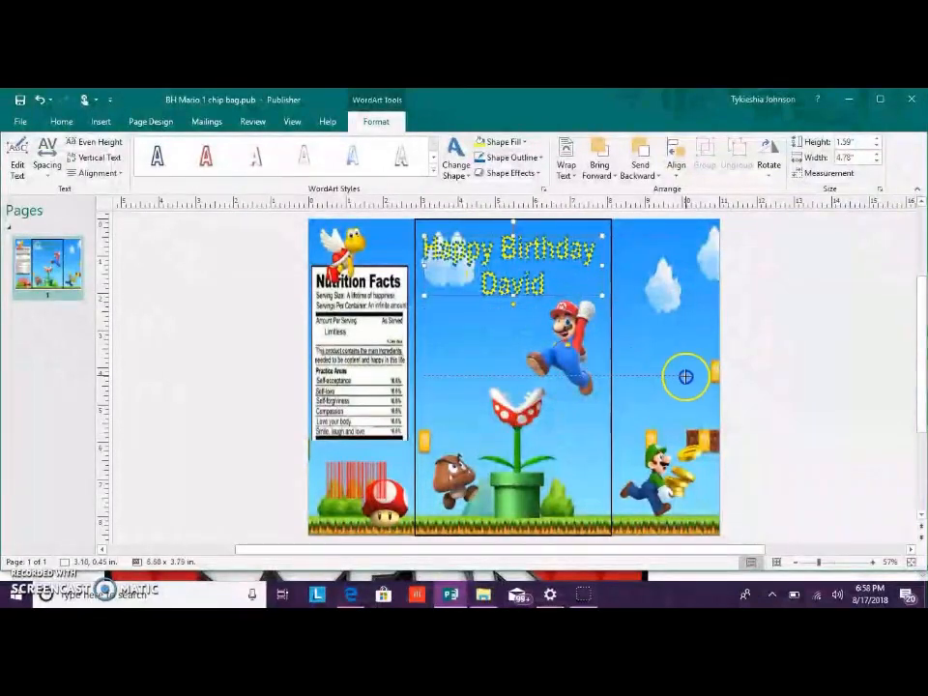
{"action": "left_click_drag", "start_coordinate": [736, 383], "coordinate": [737, 385]}
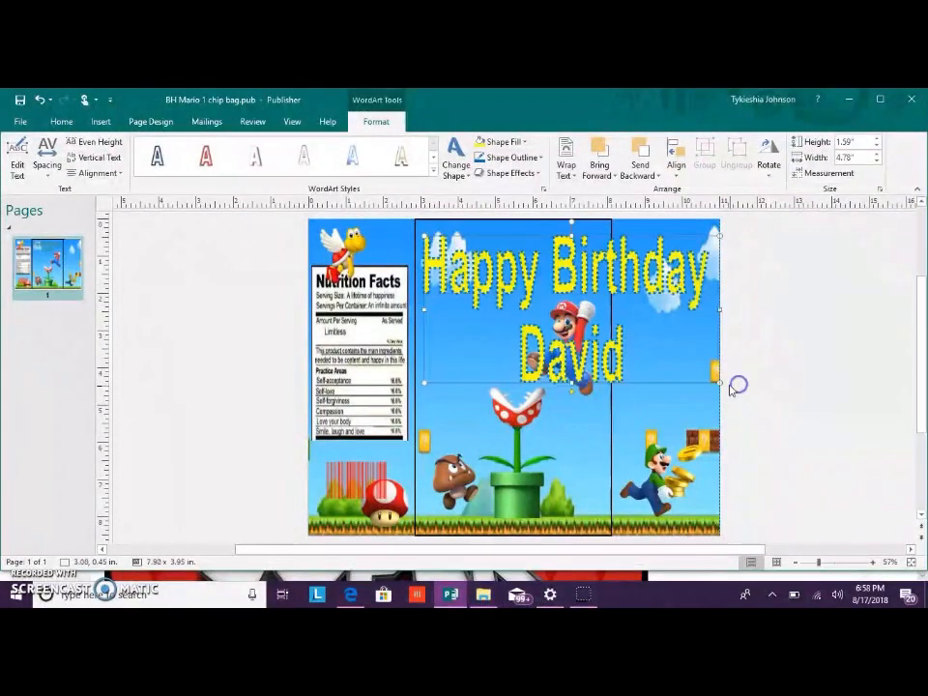
{"action": "left_click", "coordinate": [518, 143]}
{"action": "left_click", "coordinate": [501, 260]}
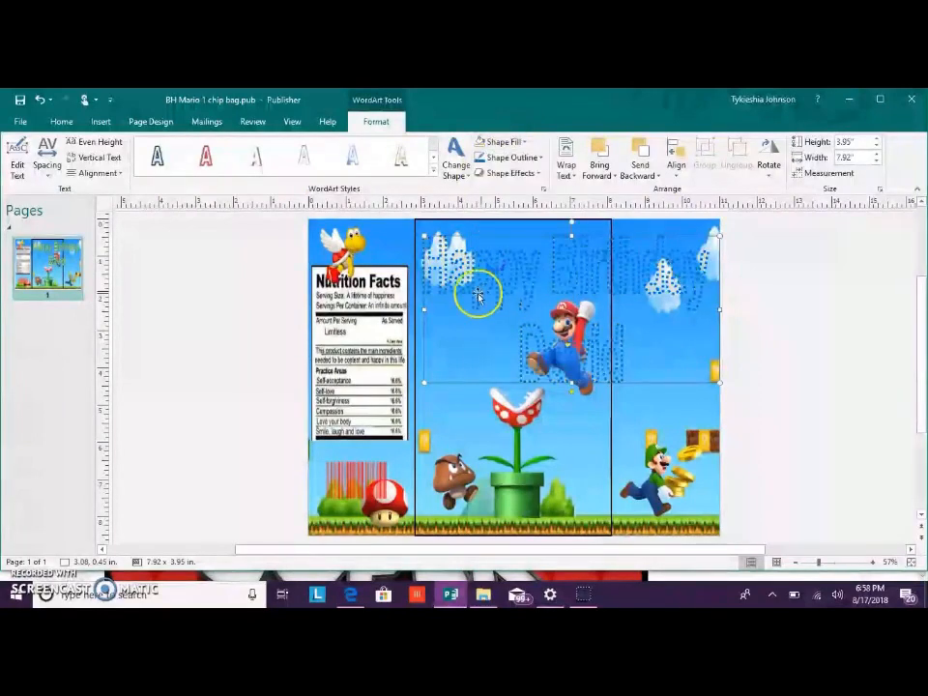
Change the WordArt outline to black and fill the letters with dark blue from the scheme colors
{"action": "left_click", "coordinate": [515, 157]}
{"action": "left_click", "coordinate": [480, 193]}
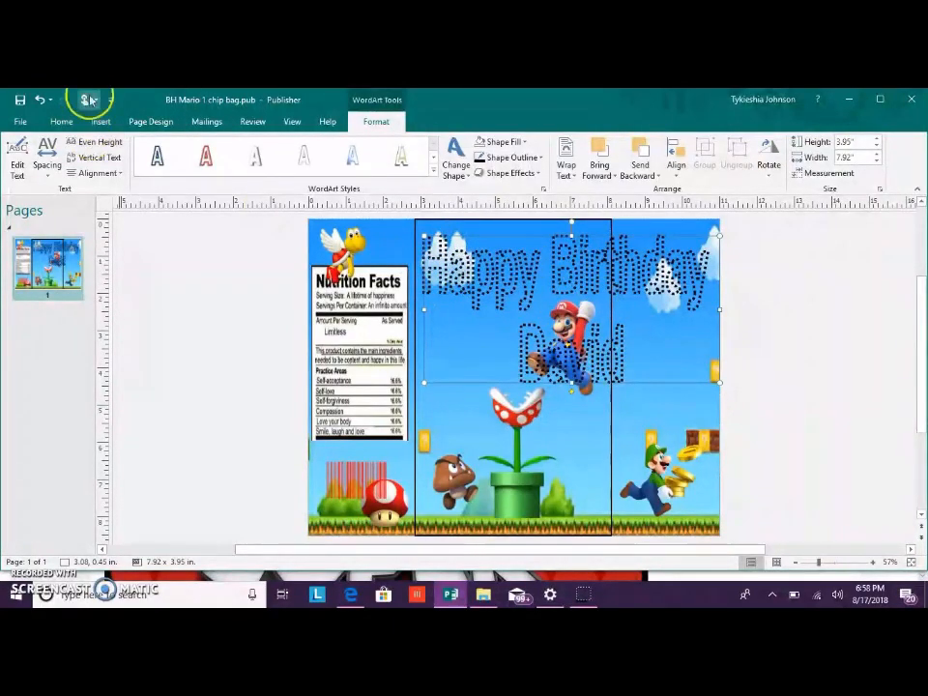
{"action": "left_click", "coordinate": [507, 142]}
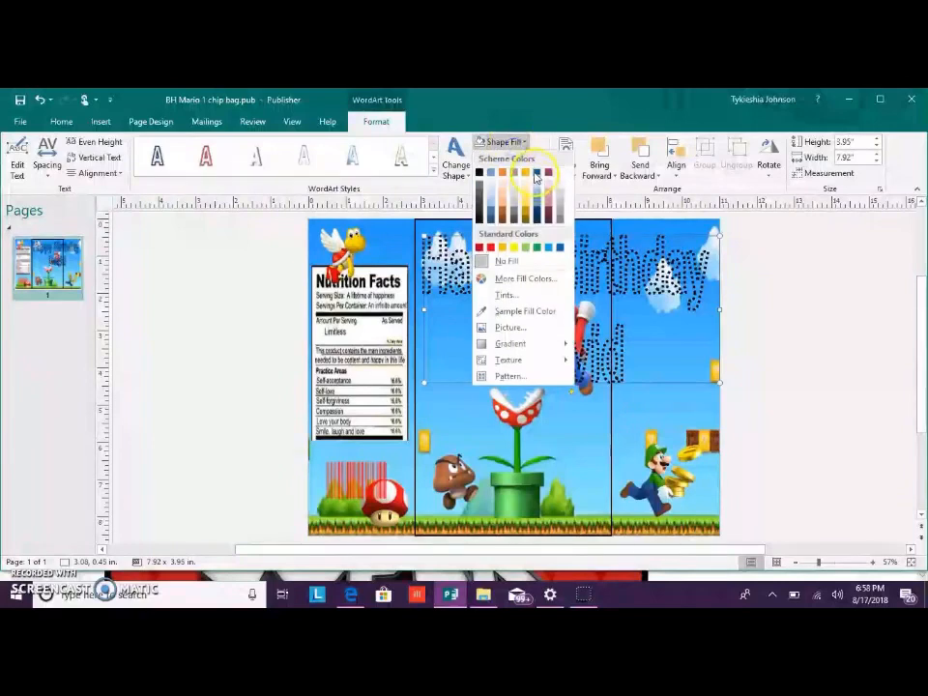
{"action": "left_click", "coordinate": [536, 177]}
Change the dash style of the WordArt outline to a solid line
{"action": "left_click", "coordinate": [507, 158]}
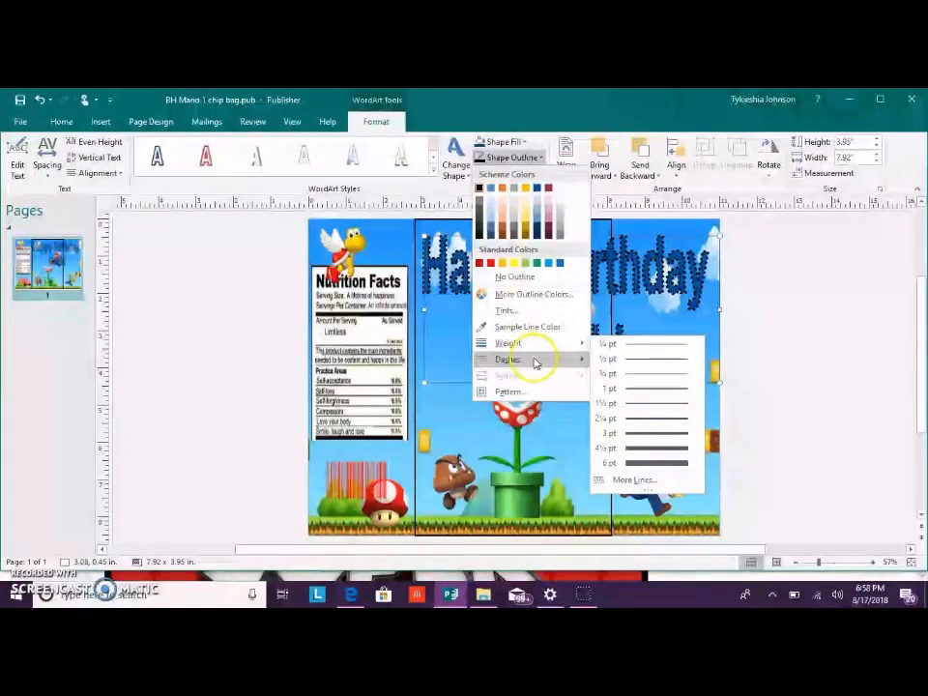
{"action": "mouse_move", "coordinate": [534, 363]}
{"action": "left_click", "coordinate": [628, 362]}
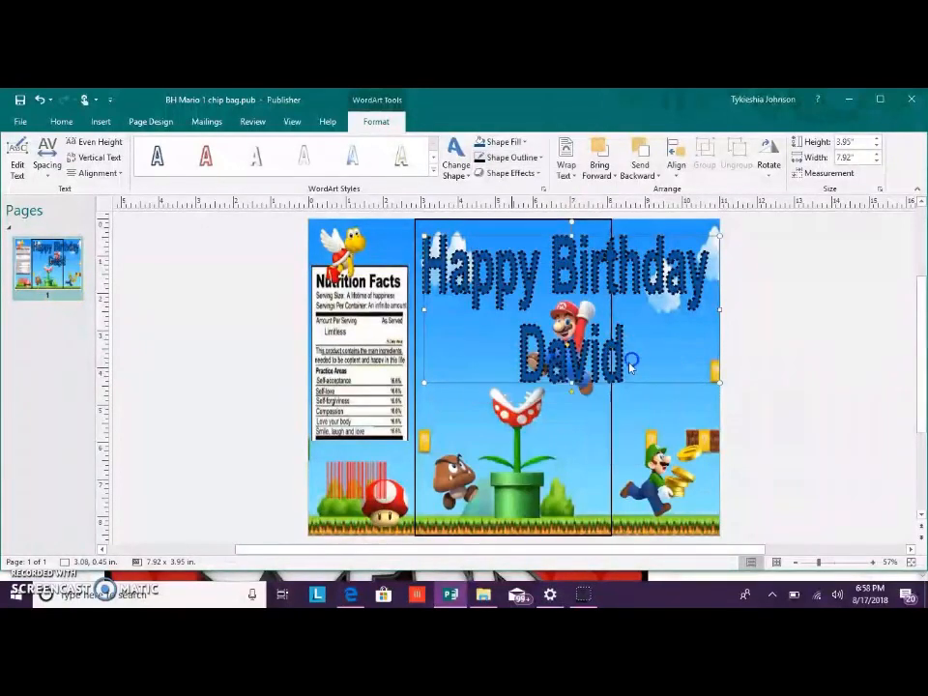
Shrink the Happy Birthday WordArt to about 4.77 by 1.61 inches and set its outline weight to 1½ pt
{"action": "left_click_drag", "start_coordinate": [716, 383], "coordinate": [601, 295]}
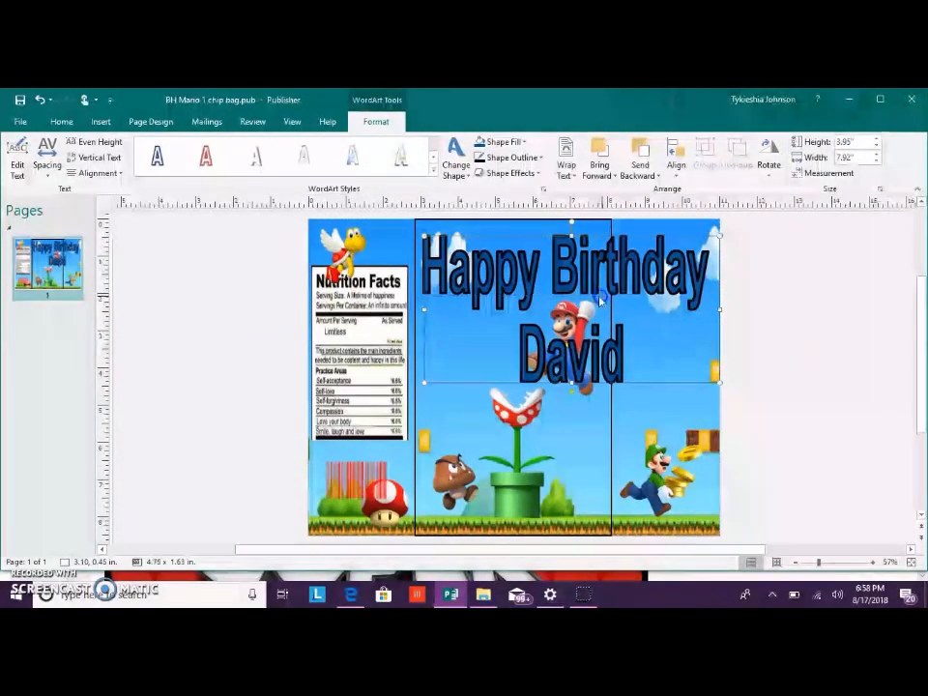
{"action": "left_click", "coordinate": [539, 157]}
{"action": "mouse_move", "coordinate": [522, 343]}
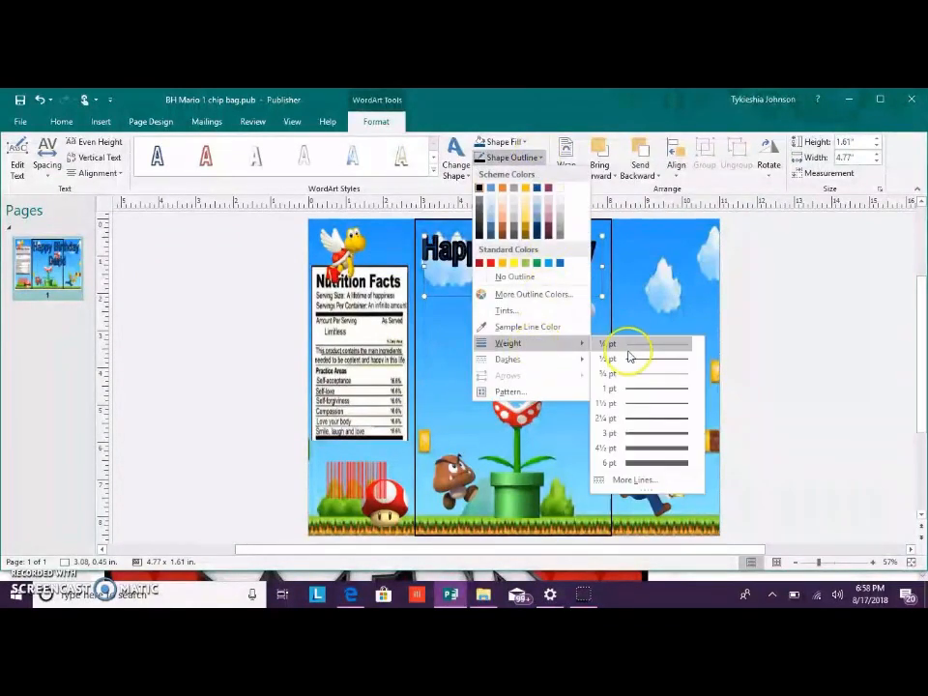
{"action": "left_click", "coordinate": [631, 433]}
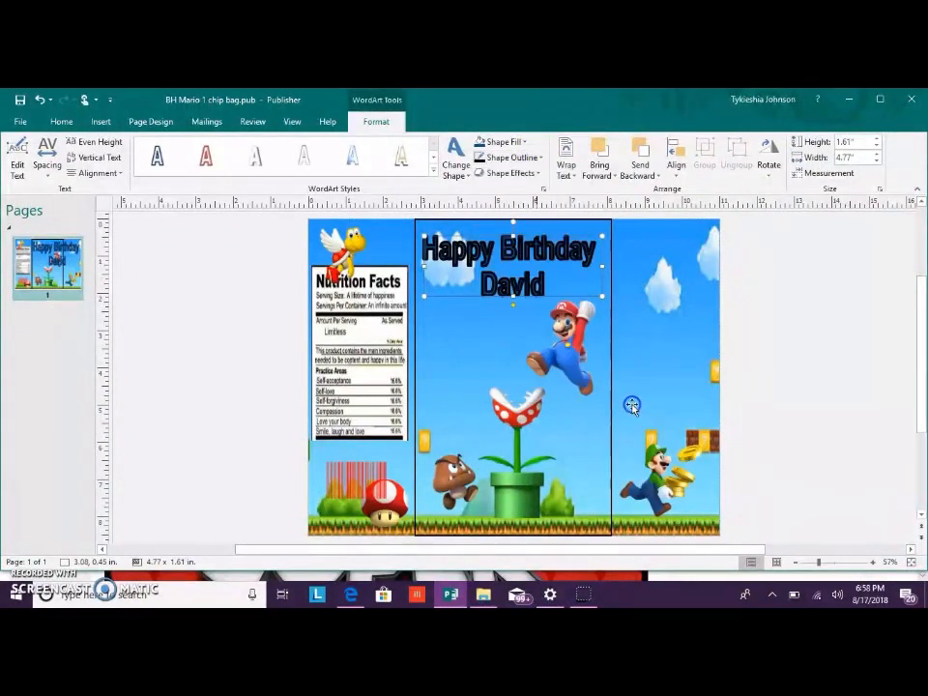
Apply an outer shadow offset upward to the Happy Birthday WordArt
{"action": "left_click", "coordinate": [520, 172]}
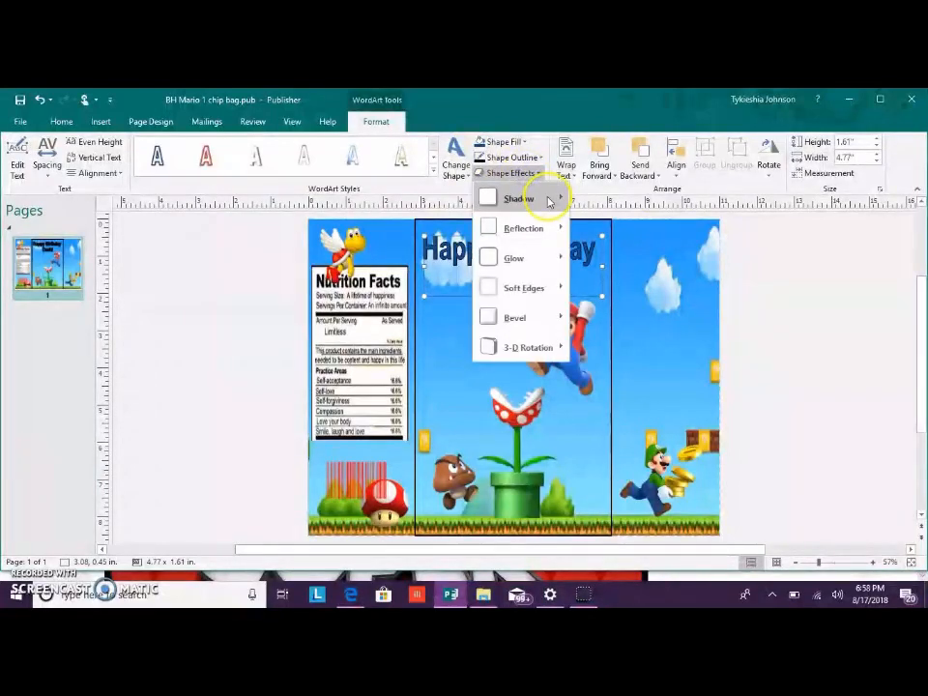
{"action": "mouse_move", "coordinate": [544, 208]}
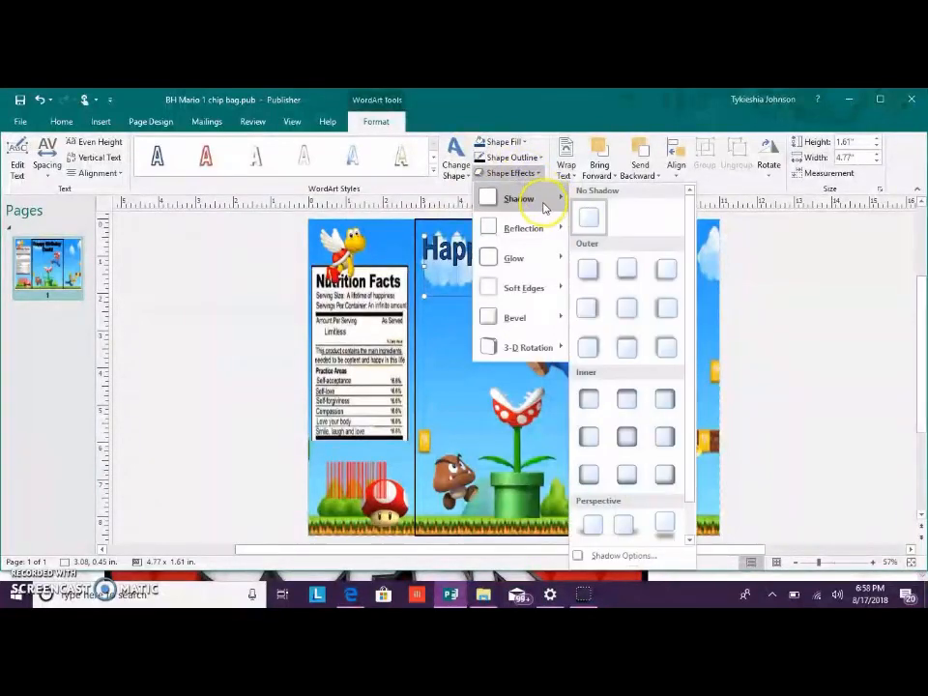
{"action": "left_click", "coordinate": [628, 350]}
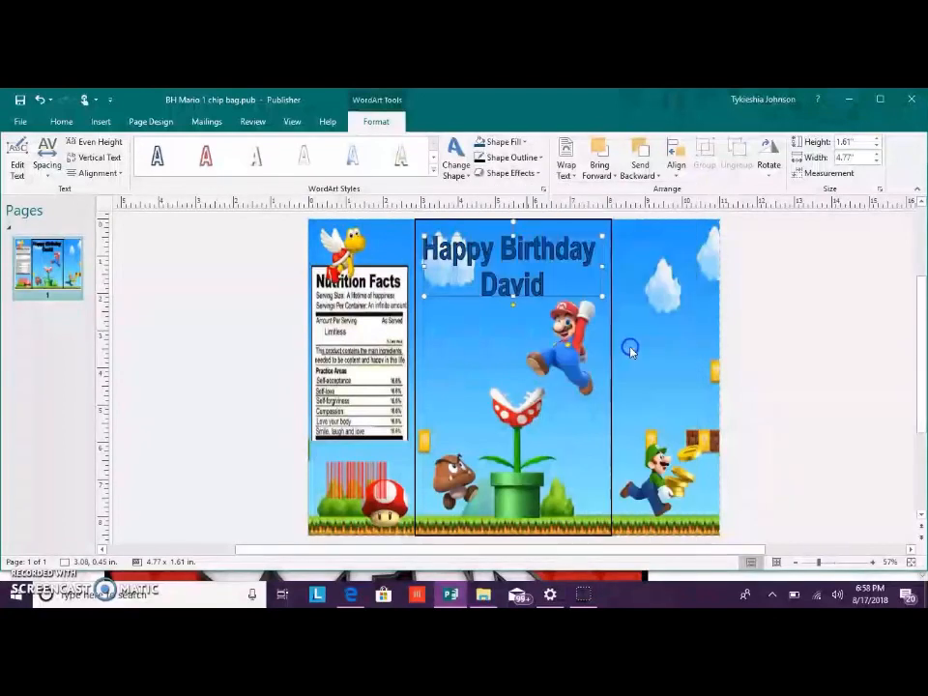
Change the shadow color of the Happy Birthday WordArt to green in the shadow options
{"action": "left_click", "coordinate": [537, 174]}
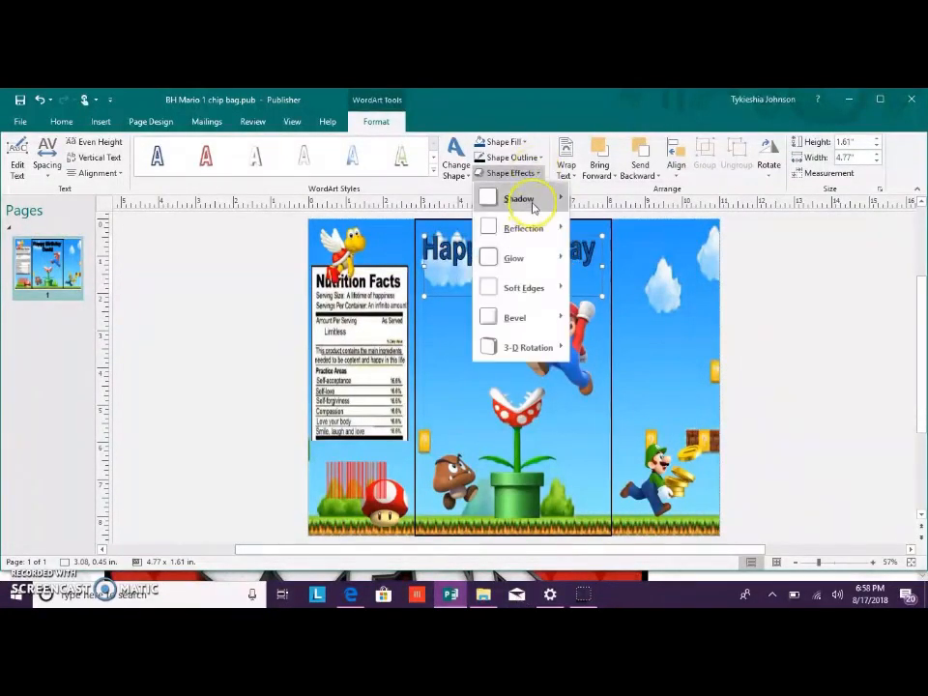
{"action": "mouse_move", "coordinate": [530, 200]}
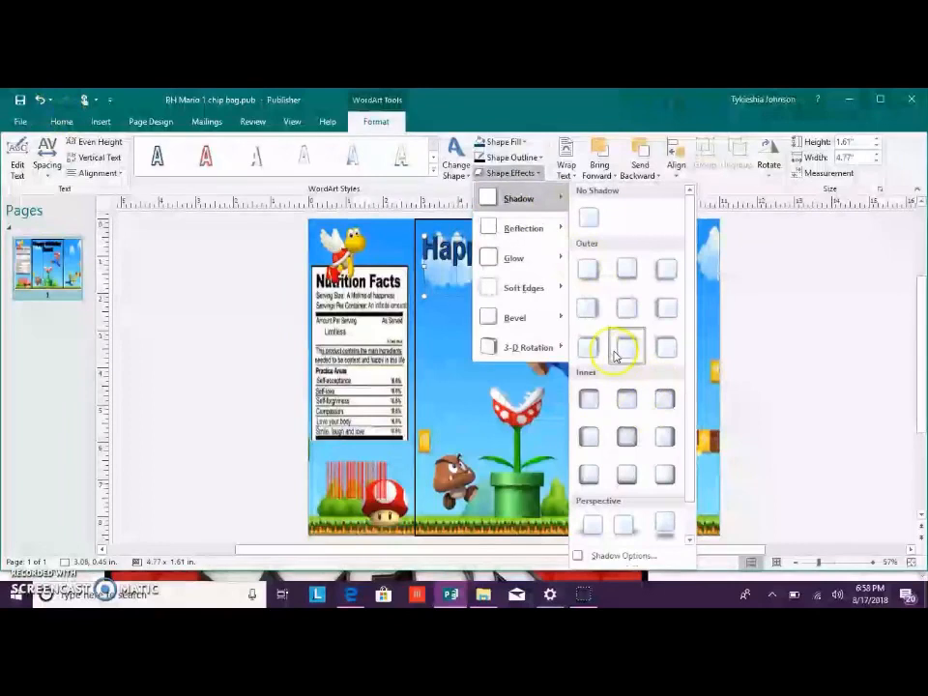
{"action": "left_click", "coordinate": [628, 555]}
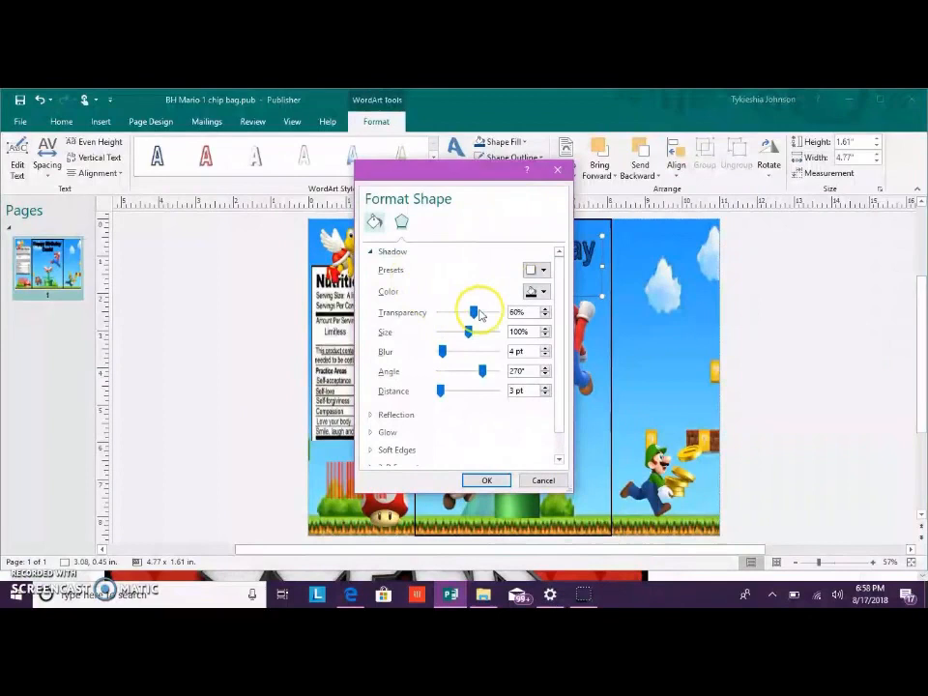
{"action": "left_click", "coordinate": [544, 293]}
{"action": "left_click", "coordinate": [866, 532]}
{"action": "left_click", "coordinate": [544, 293]}
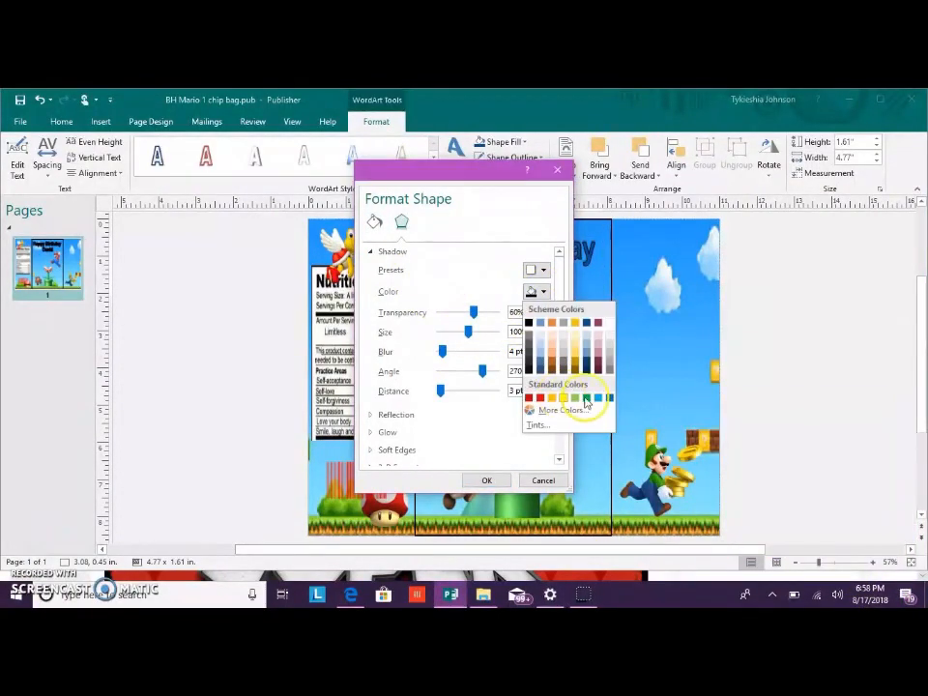
{"action": "left_click", "coordinate": [574, 398]}
{"action": "left_click", "coordinate": [874, 543]}
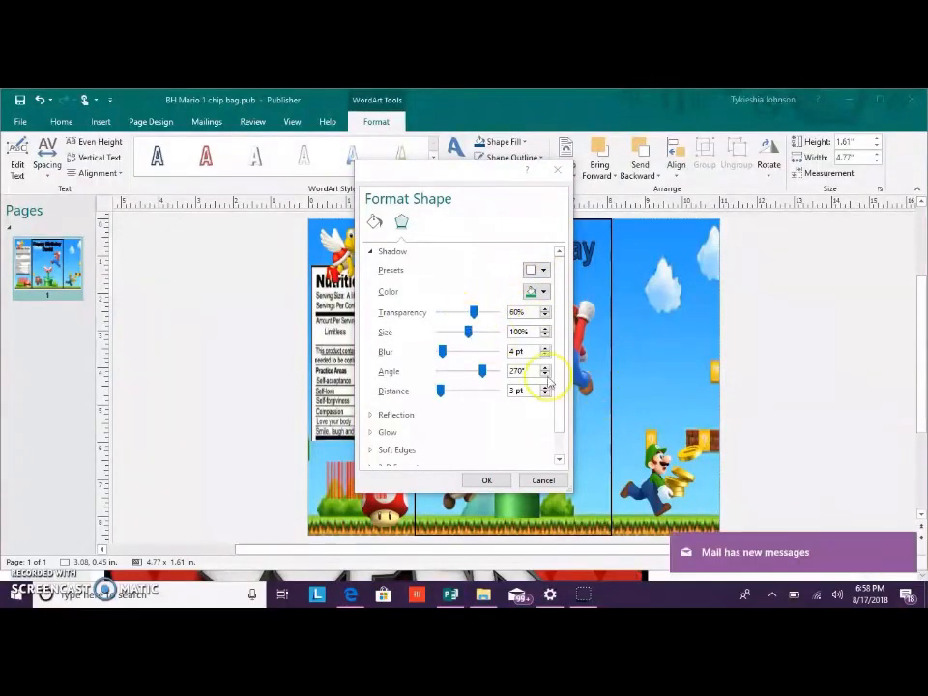
Try a shadow size of 136% and a distance of 24 pt on the heading, and undo the shadow changes
{"action": "left_click", "coordinate": [473, 333]}
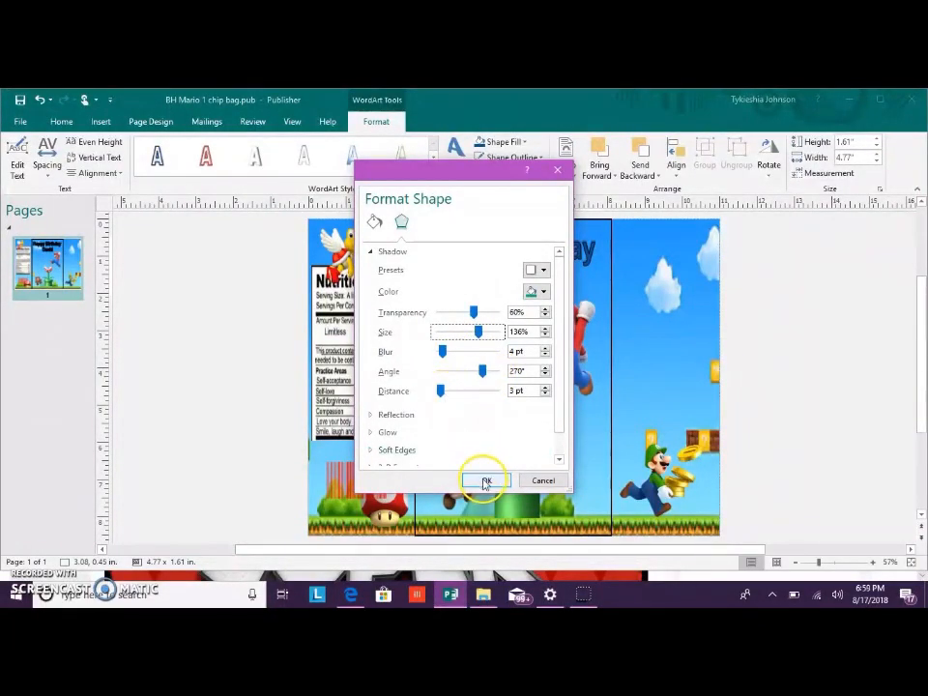
{"action": "left_click", "coordinate": [444, 390]}
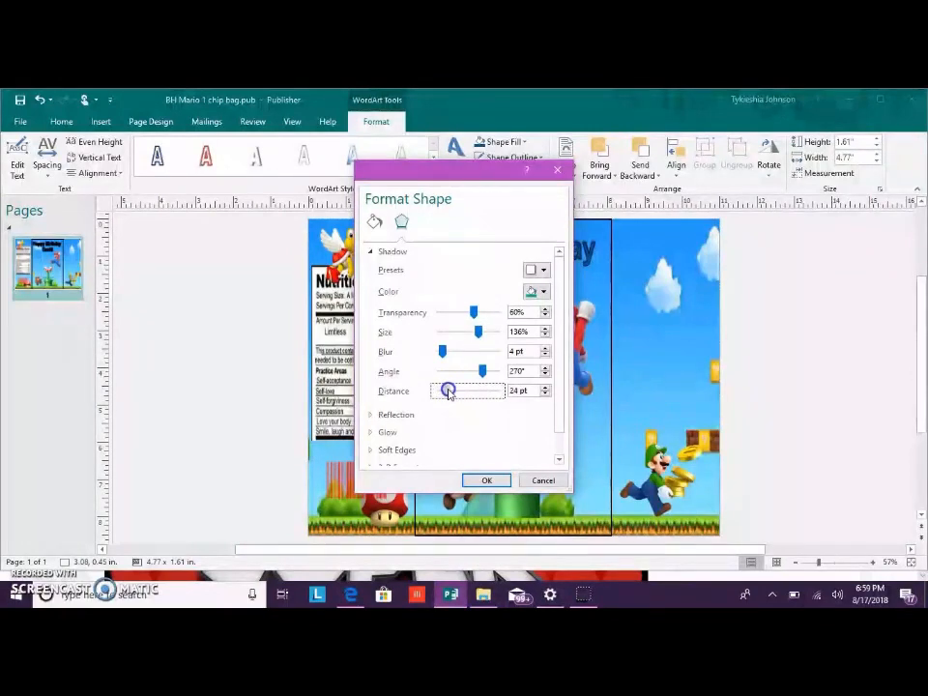
{"action": "left_click", "coordinate": [506, 485]}
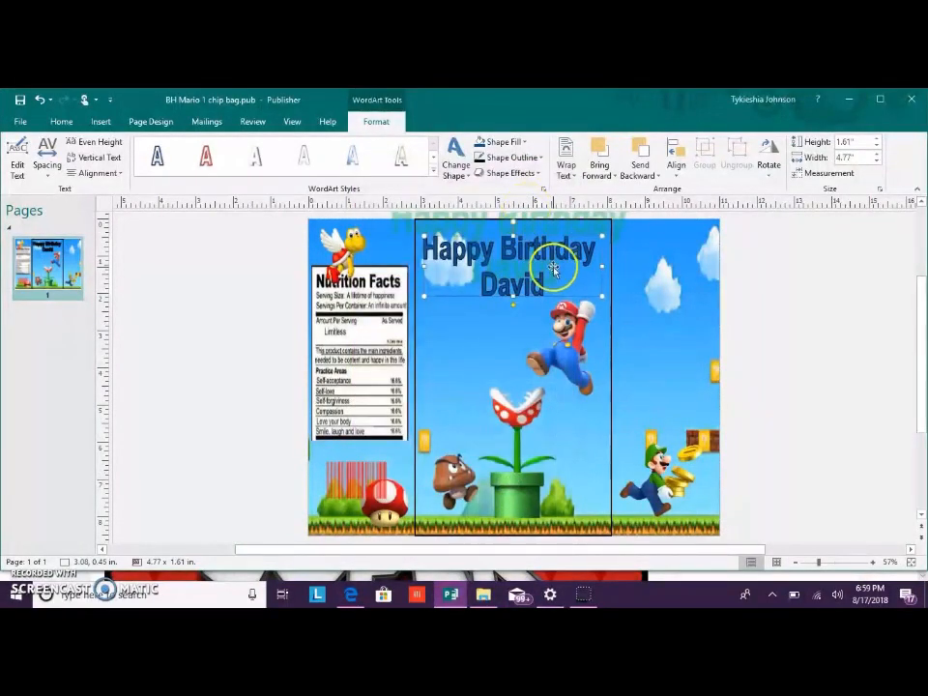
{"action": "scroll", "coordinate": [553, 270], "scroll_direction": "up", "scroll_amount": 1}
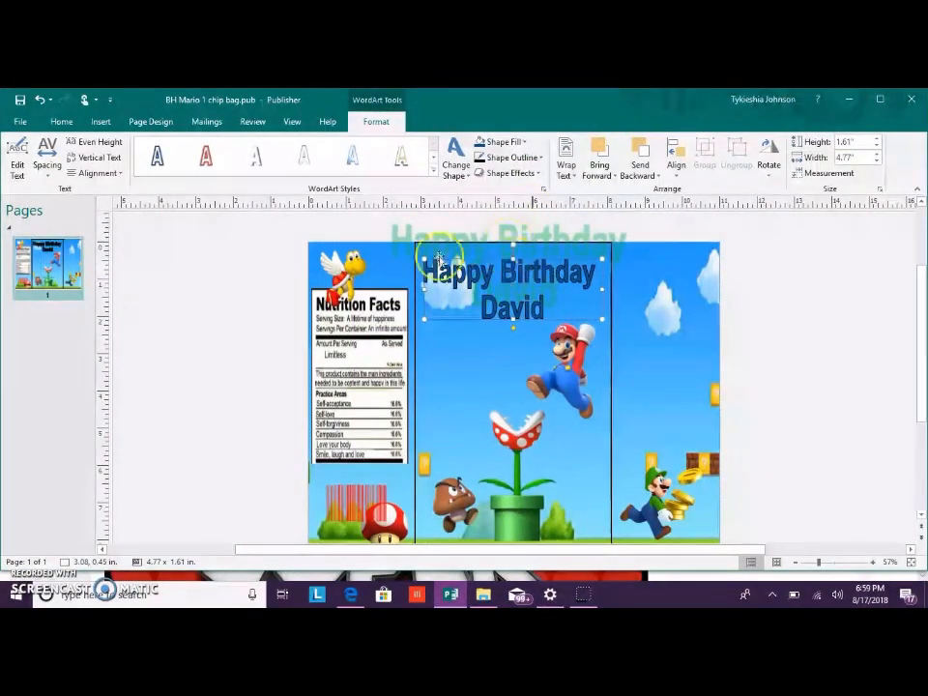
{"action": "left_click", "coordinate": [39, 99]}
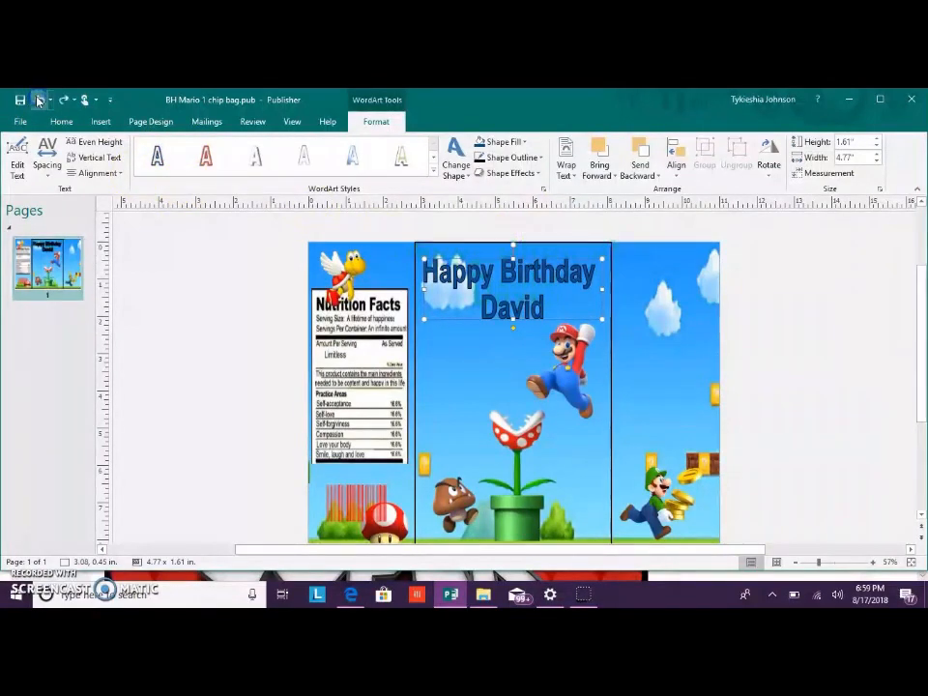
Try a touching reflection of 55% size on the Happy Birthday WordArt, and check its reflection options without changing them
{"action": "left_click", "coordinate": [539, 176]}
{"action": "mouse_move", "coordinate": [523, 228]}
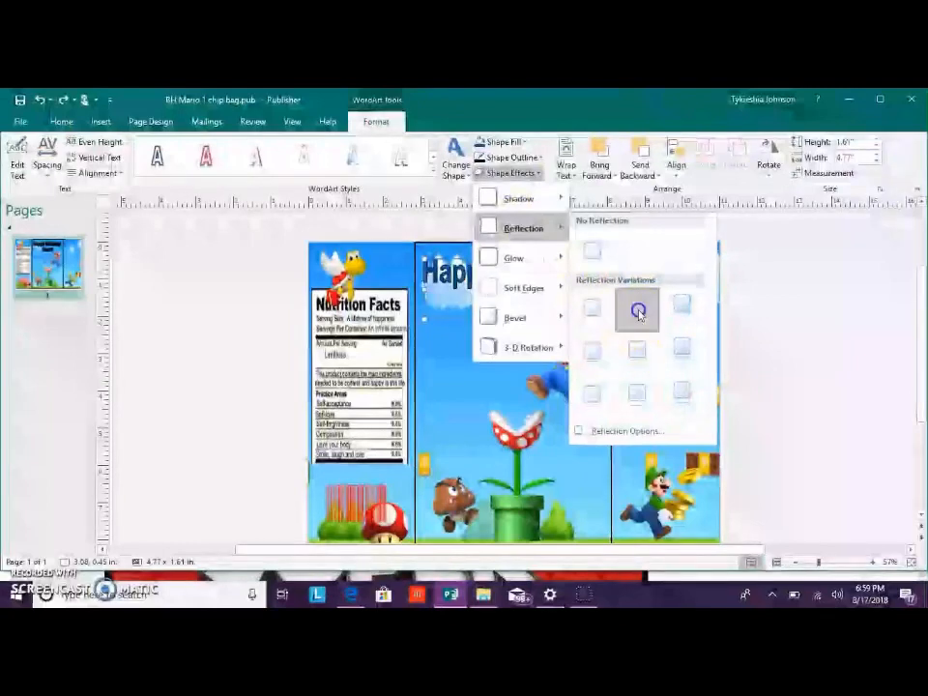
{"action": "left_click", "coordinate": [638, 311]}
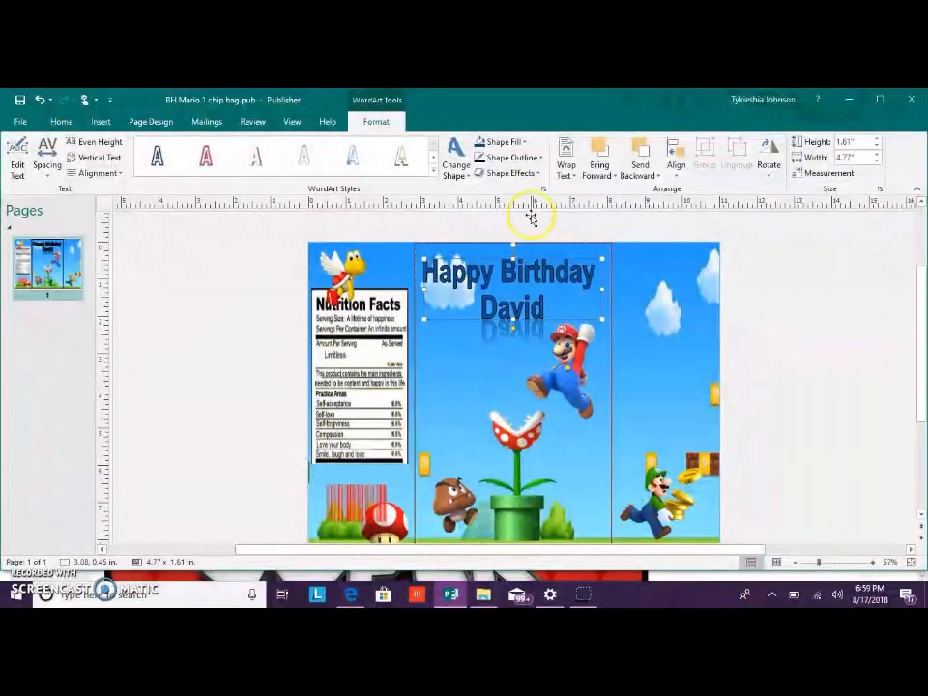
{"action": "left_click", "coordinate": [522, 173]}
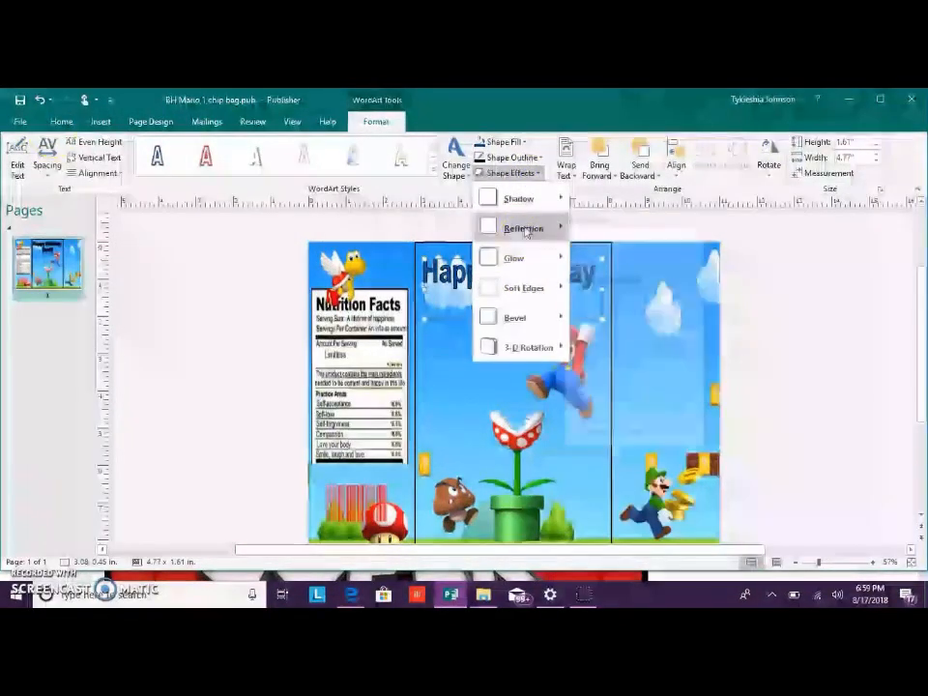
{"action": "mouse_move", "coordinate": [527, 229]}
{"action": "left_click", "coordinate": [603, 431]}
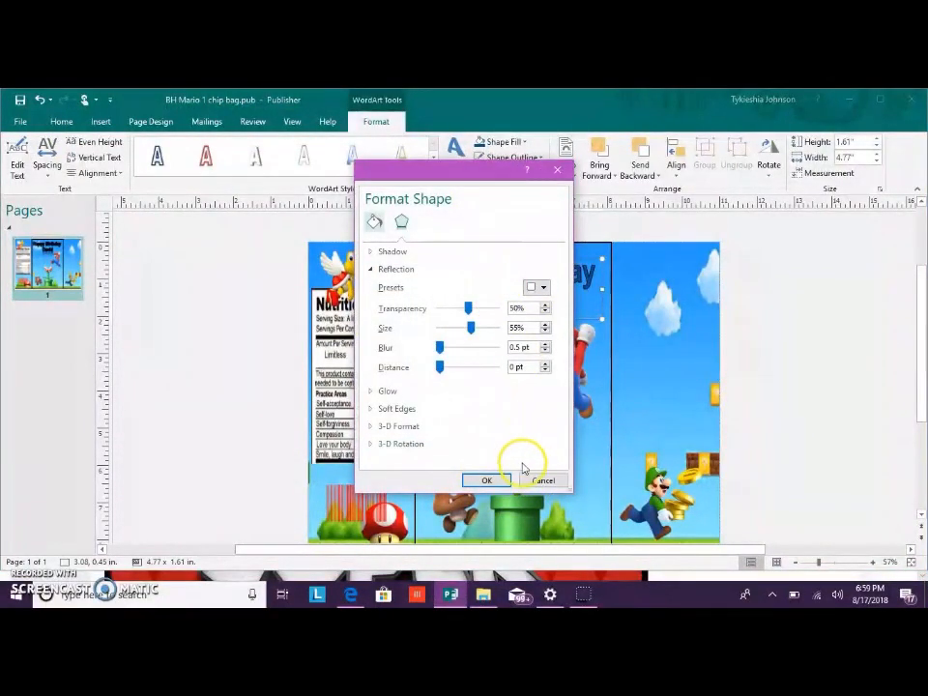
{"action": "left_click", "coordinate": [531, 483]}
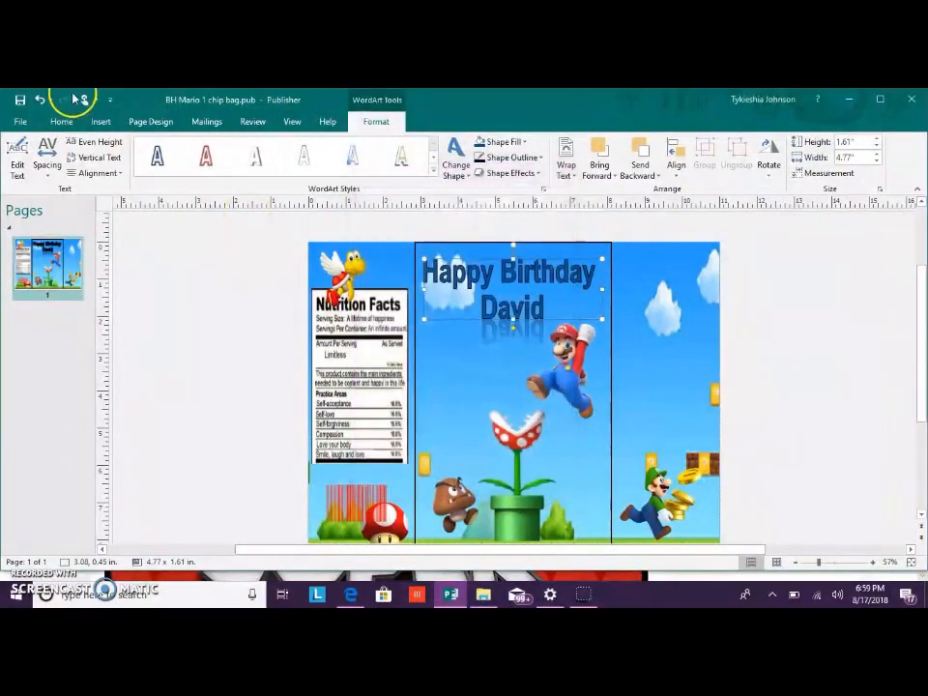
Apply the largest orange glow variation to the Happy Birthday WordArt and change the glow color to green
{"action": "left_click", "coordinate": [513, 174]}
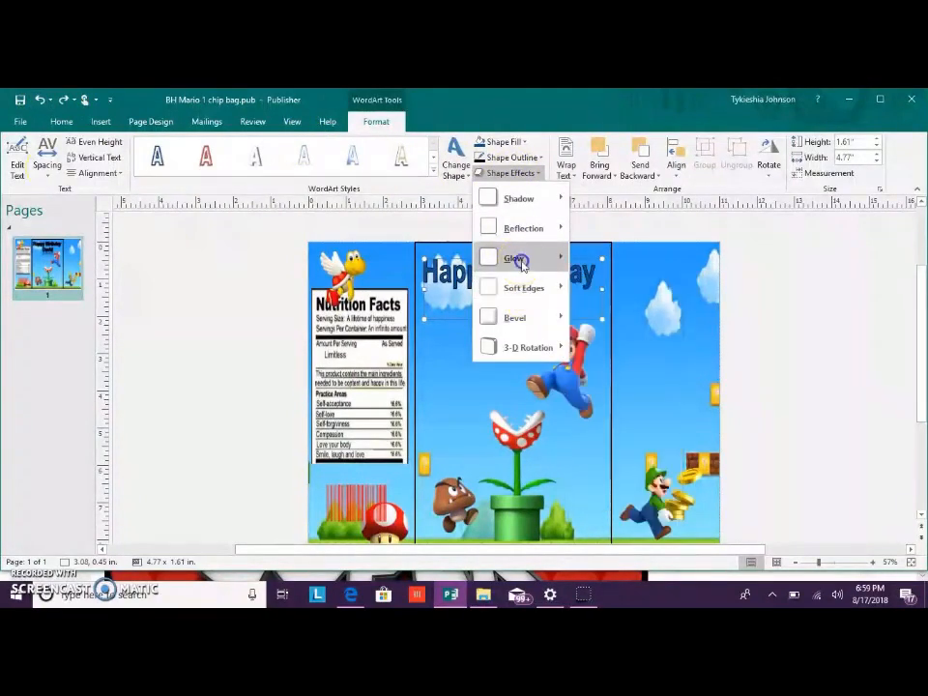
{"action": "mouse_move", "coordinate": [520, 258]}
{"action": "left_click", "coordinate": [638, 449]}
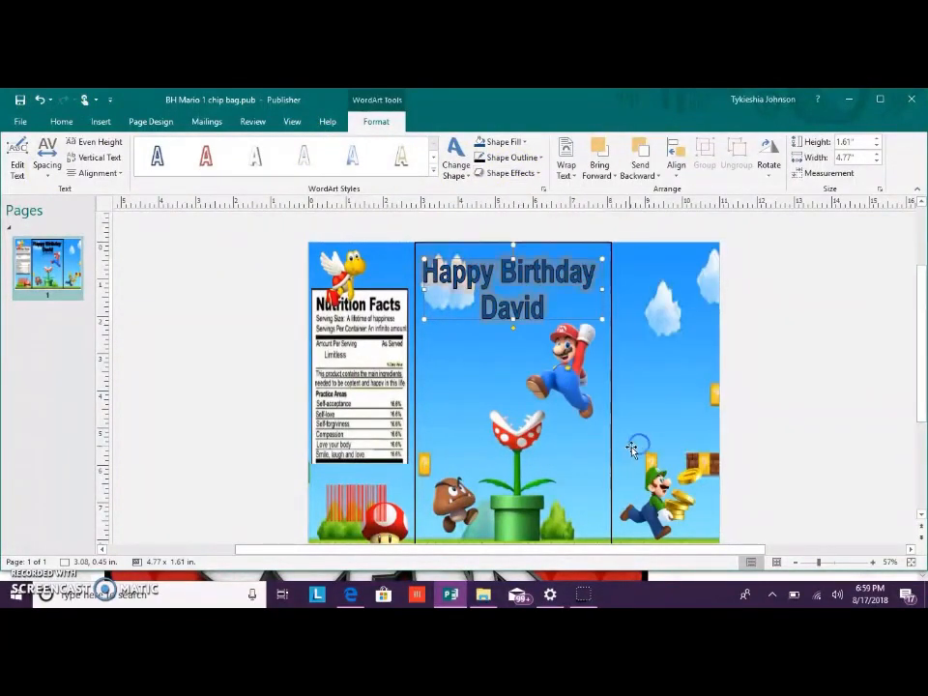
{"action": "left_click", "coordinate": [528, 174]}
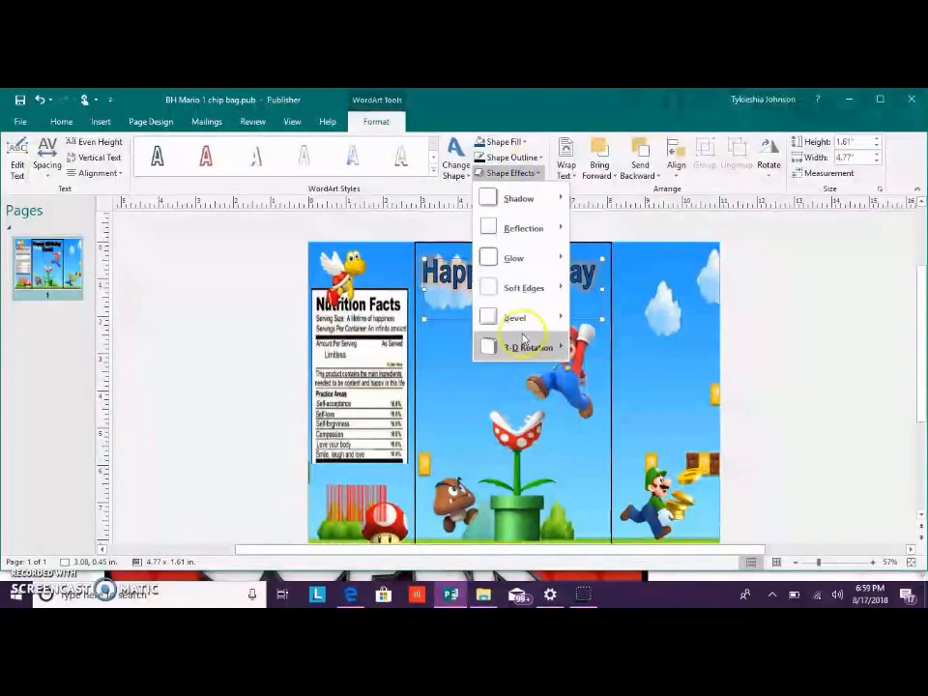
{"action": "mouse_move", "coordinate": [527, 259]}
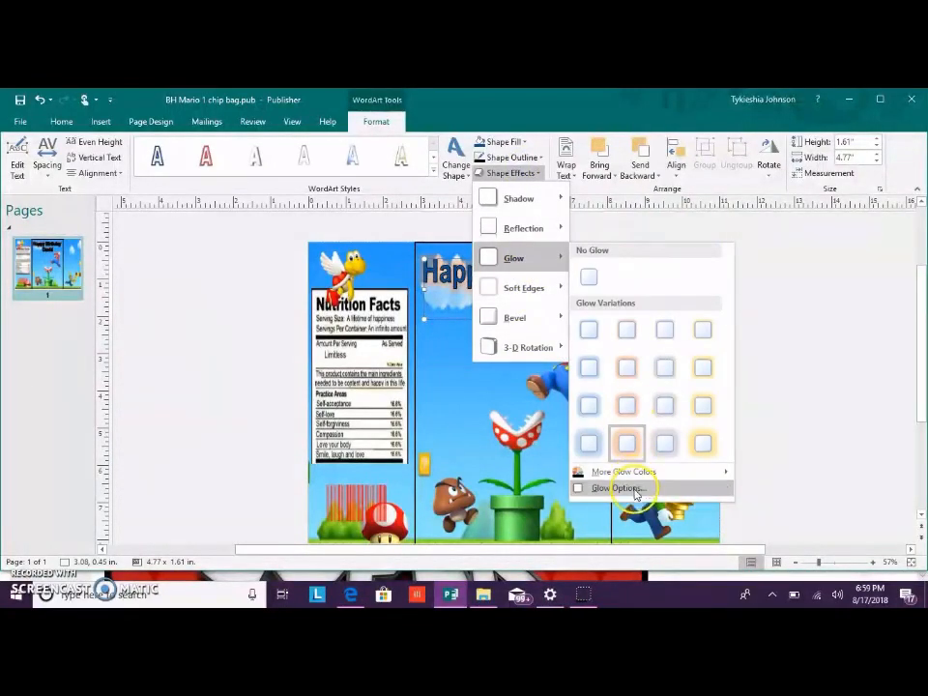
{"action": "mouse_move", "coordinate": [636, 473]}
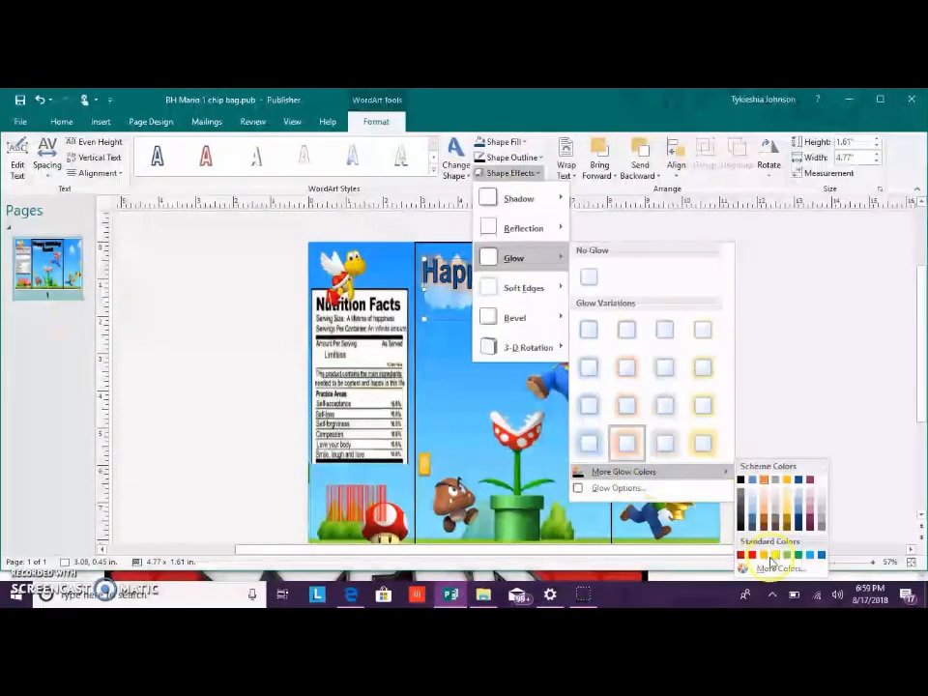
{"action": "left_click", "coordinate": [804, 557]}
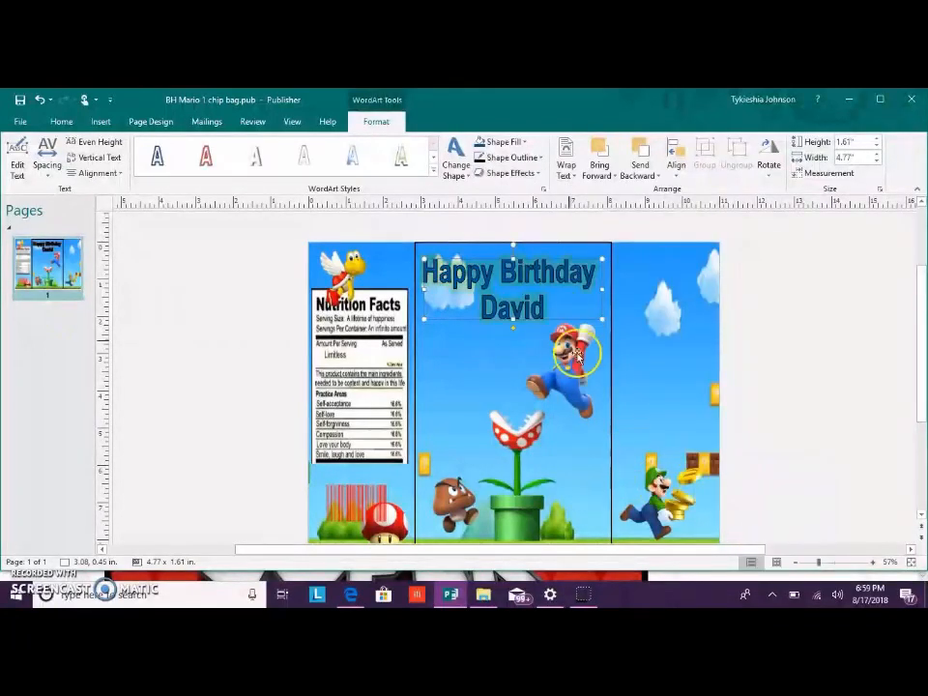
Try a glow size of 103 pt with 66% transparency on the heading, and undo the glow
{"action": "left_click", "coordinate": [531, 174]}
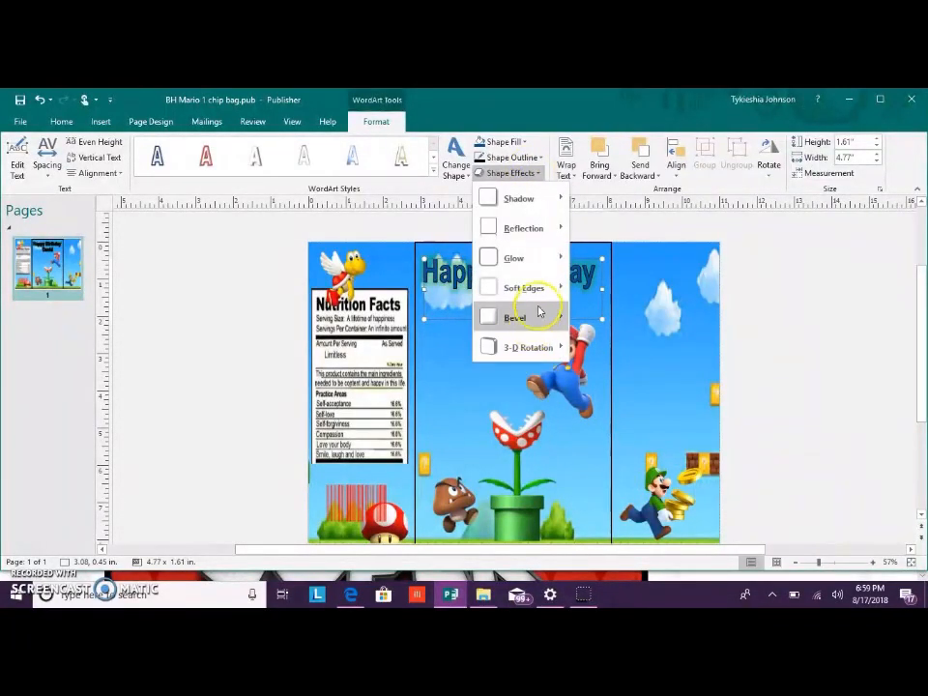
{"action": "mouse_move", "coordinate": [532, 259]}
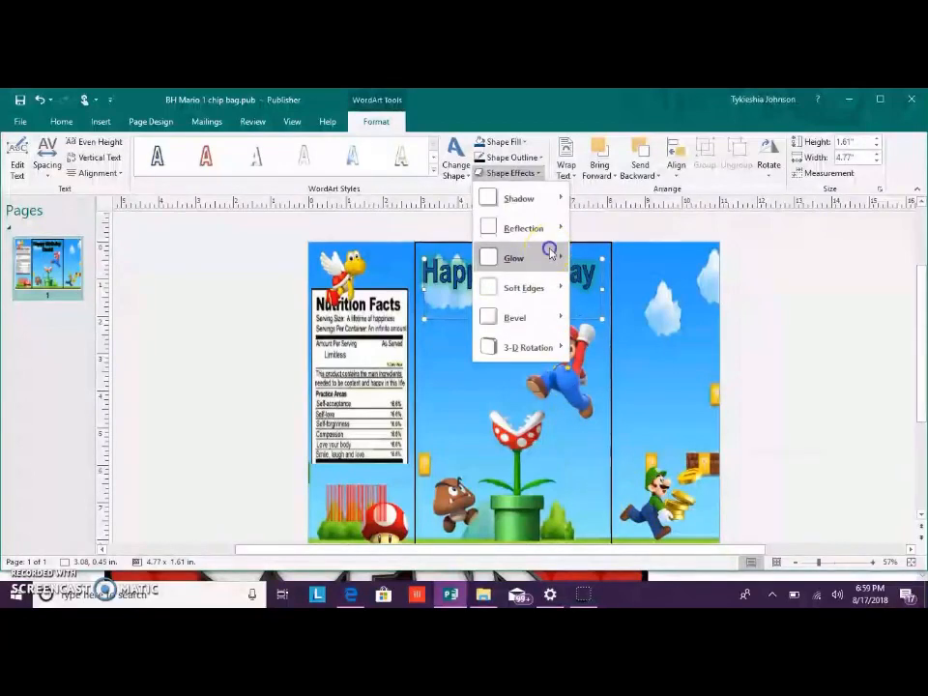
{"action": "left_click", "coordinate": [637, 490]}
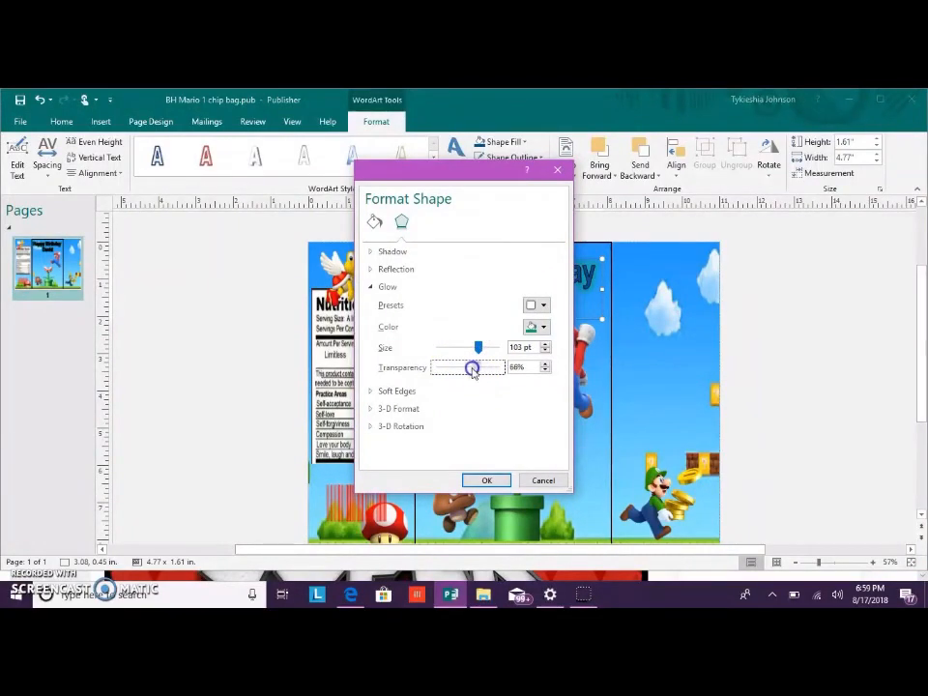
{"action": "left_click", "coordinate": [486, 480]}
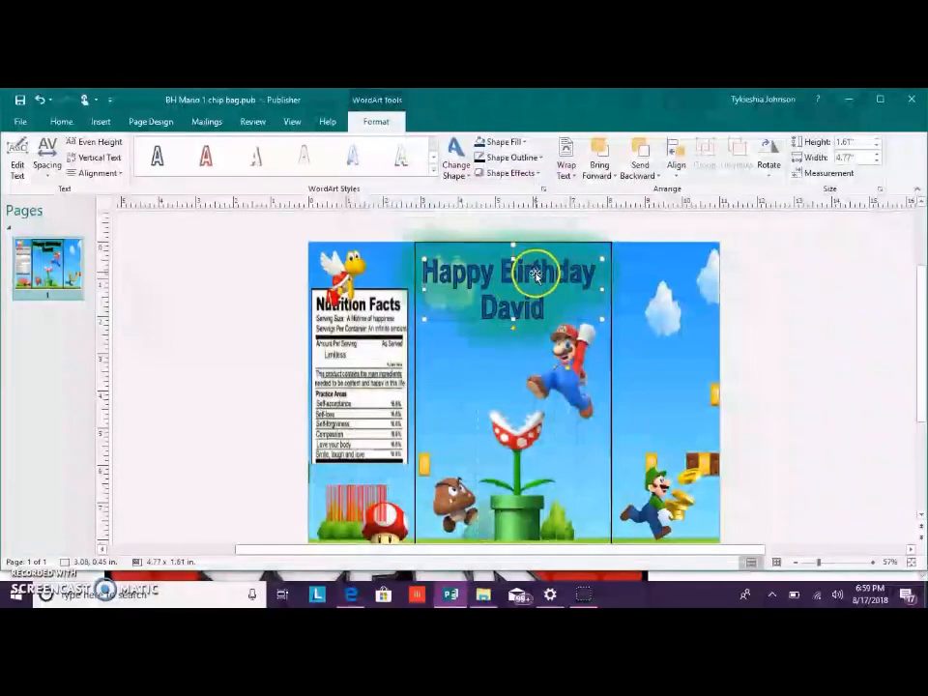
{"action": "left_click", "coordinate": [37, 100]}
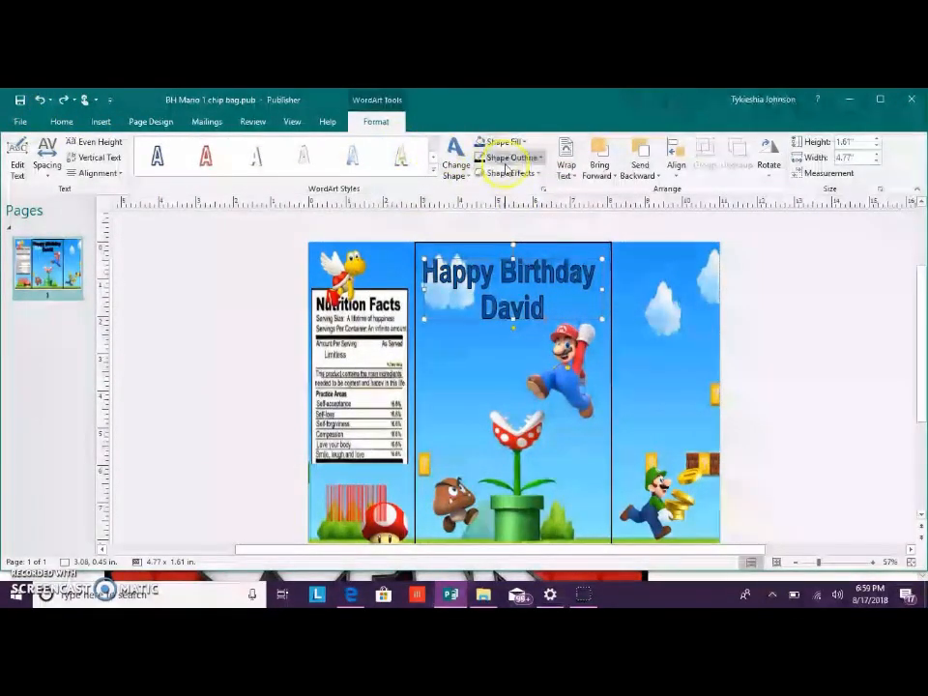
Try 5-point soft edges on the Happy Birthday WordArt, and reduce the soft edges to 1 point
{"action": "left_click", "coordinate": [507, 173]}
{"action": "mouse_move", "coordinate": [522, 289]}
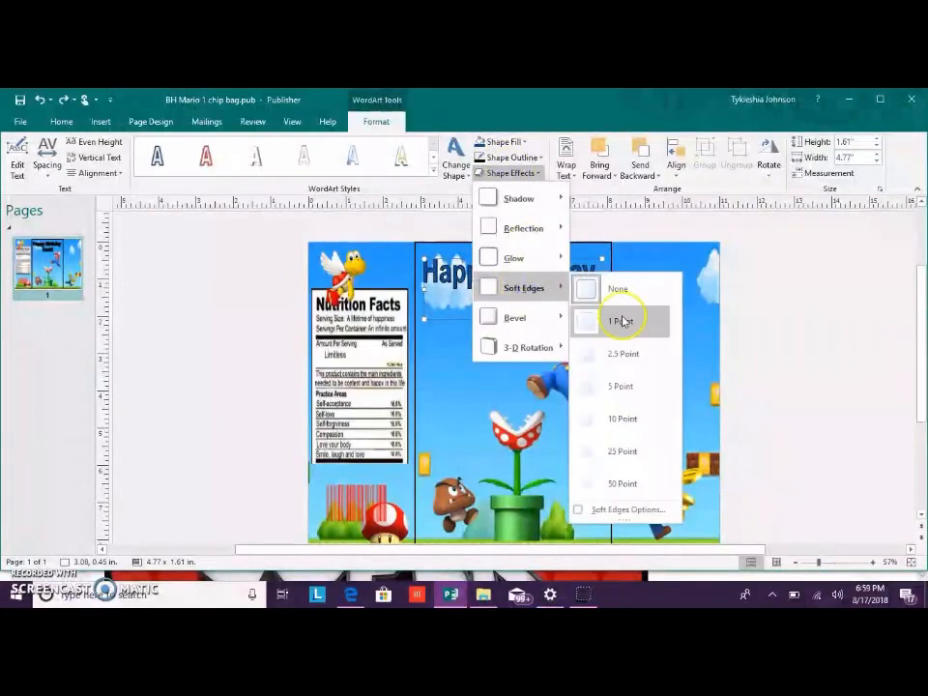
{"action": "left_click", "coordinate": [621, 387]}
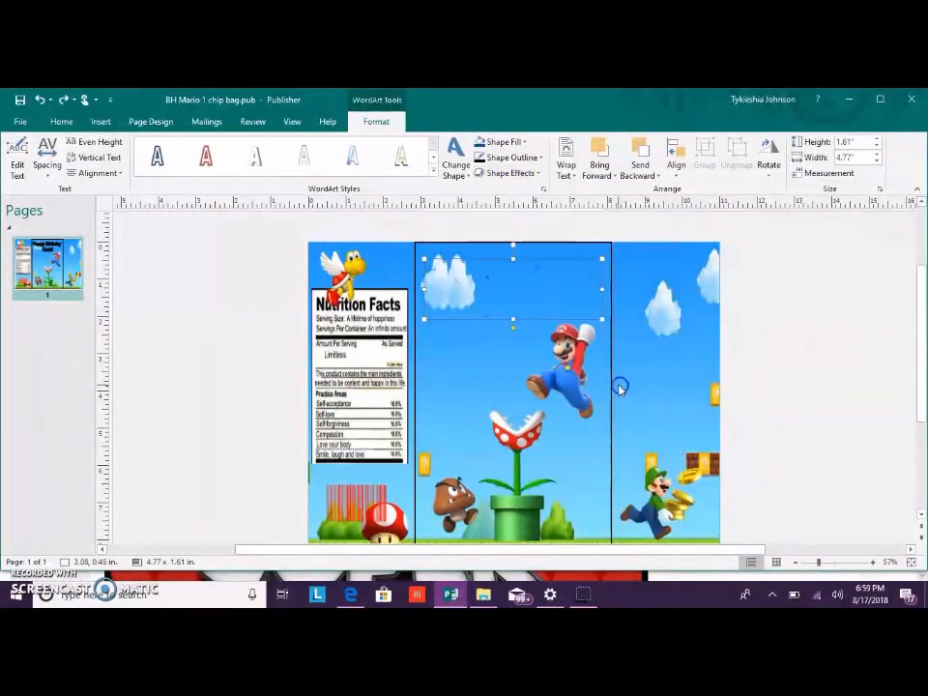
{"action": "left_click", "coordinate": [529, 176]}
{"action": "mouse_move", "coordinate": [524, 286]}
{"action": "left_click", "coordinate": [597, 328]}
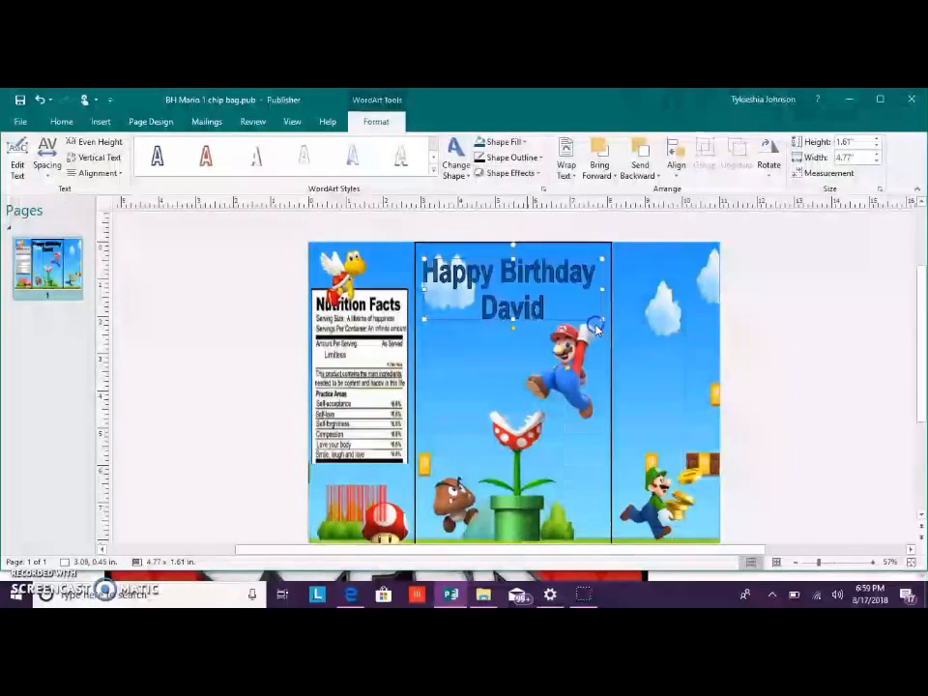
{"action": "left_click", "coordinate": [535, 175]}
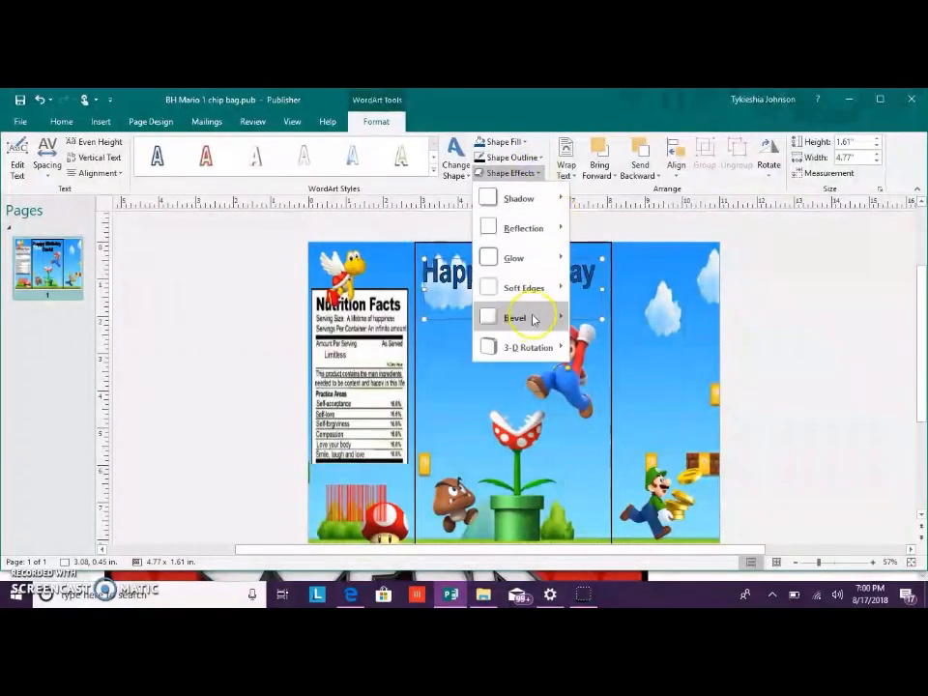
{"action": "mouse_move", "coordinate": [534, 288]}
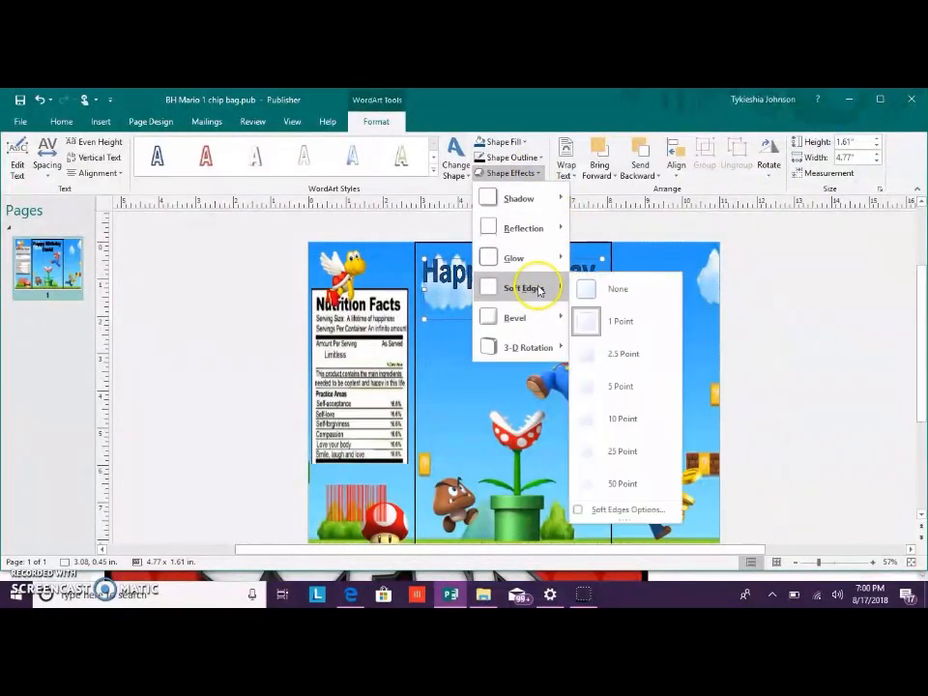
{"action": "left_click", "coordinate": [651, 267]}
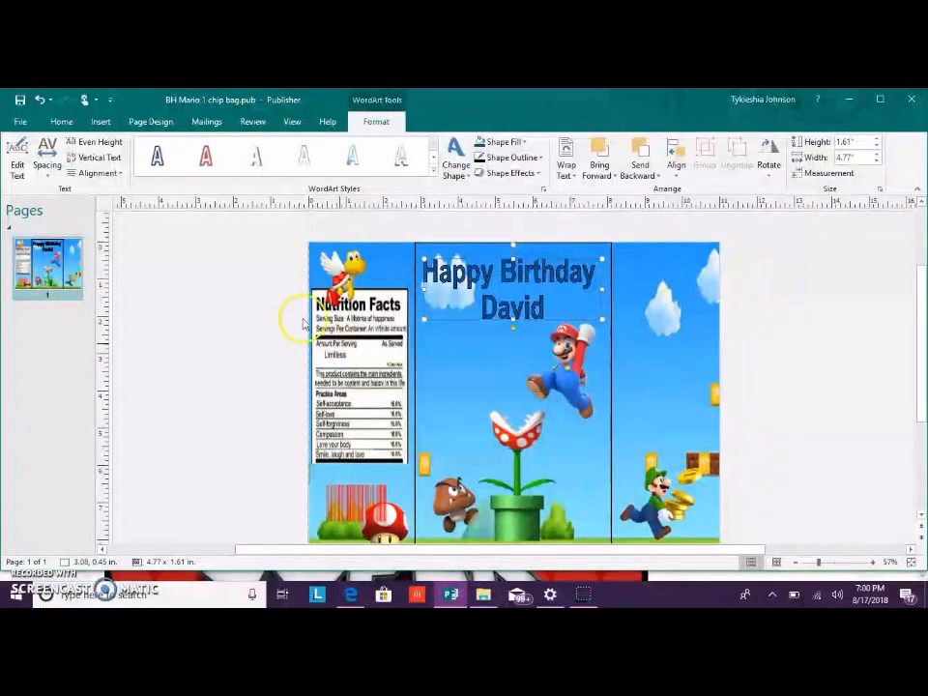
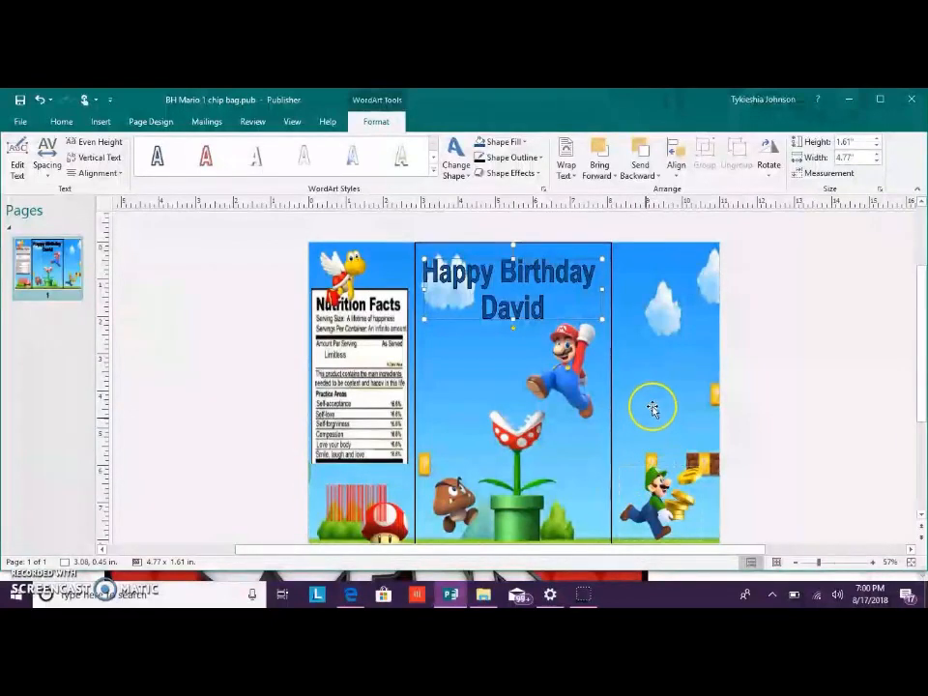
Apply the second bevel style in the second row to the Happy Birthday WordArt heading
{"action": "left_click", "coordinate": [512, 173]}
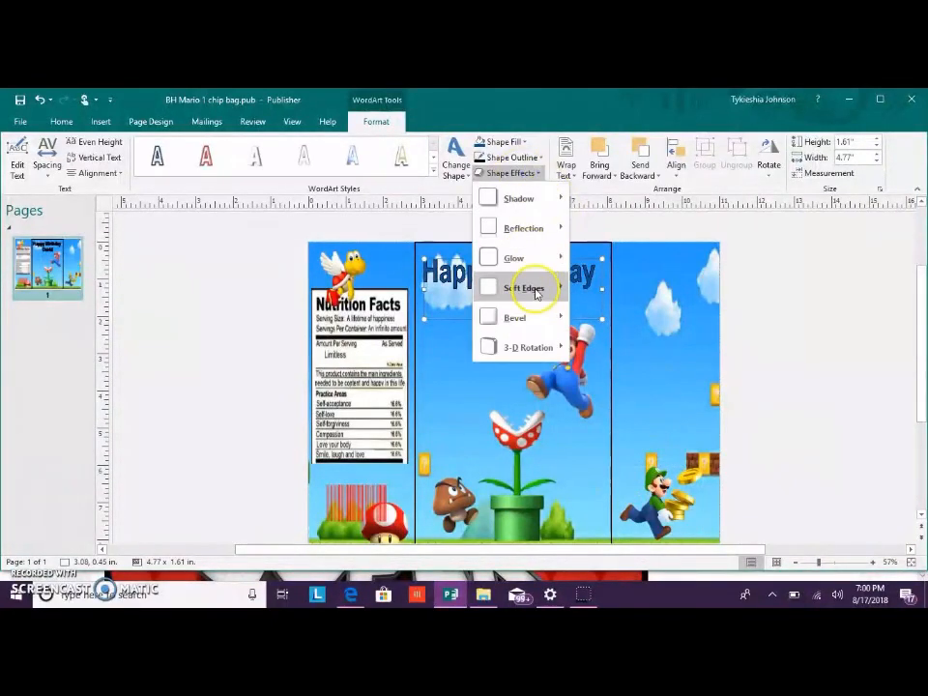
{"action": "mouse_move", "coordinate": [539, 314]}
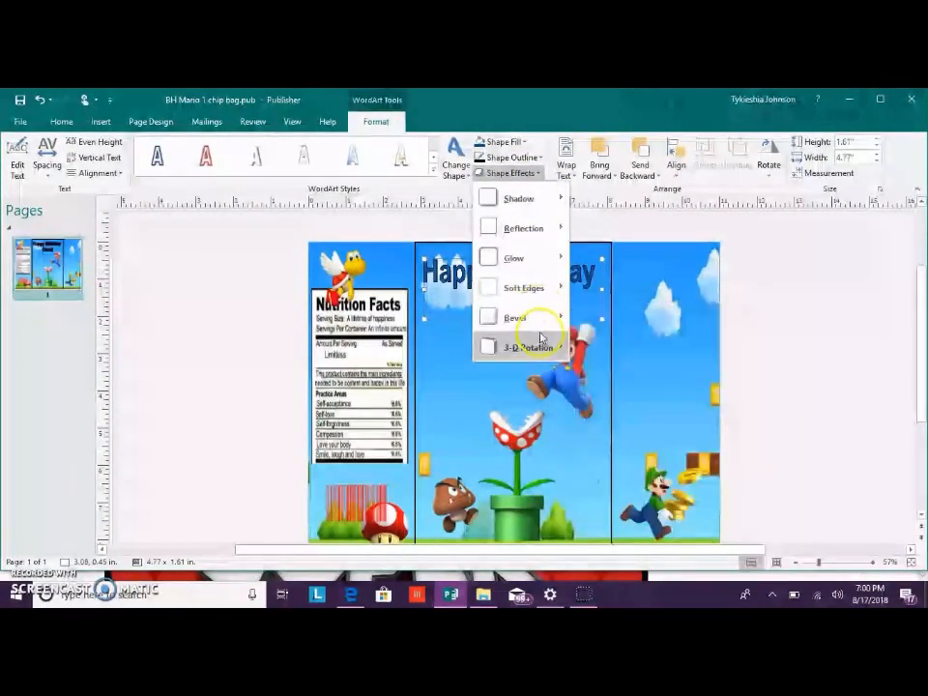
{"action": "left_click", "coordinate": [628, 426]}
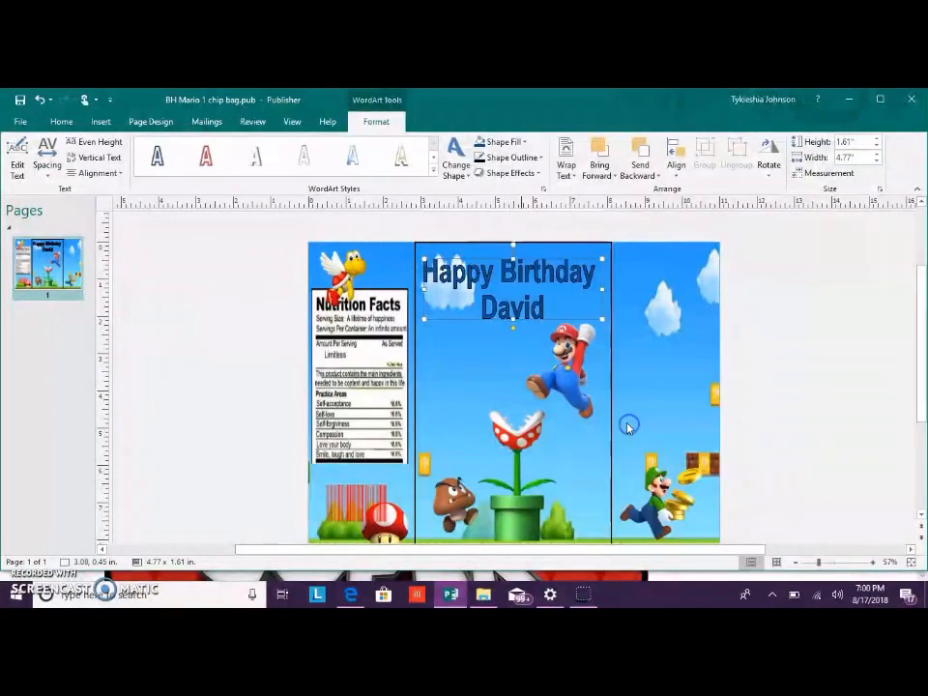
Try the last bevel style in the second row and a tilted 3-D rotation on the Happy Birthday WordArt
{"action": "left_click", "coordinate": [532, 174]}
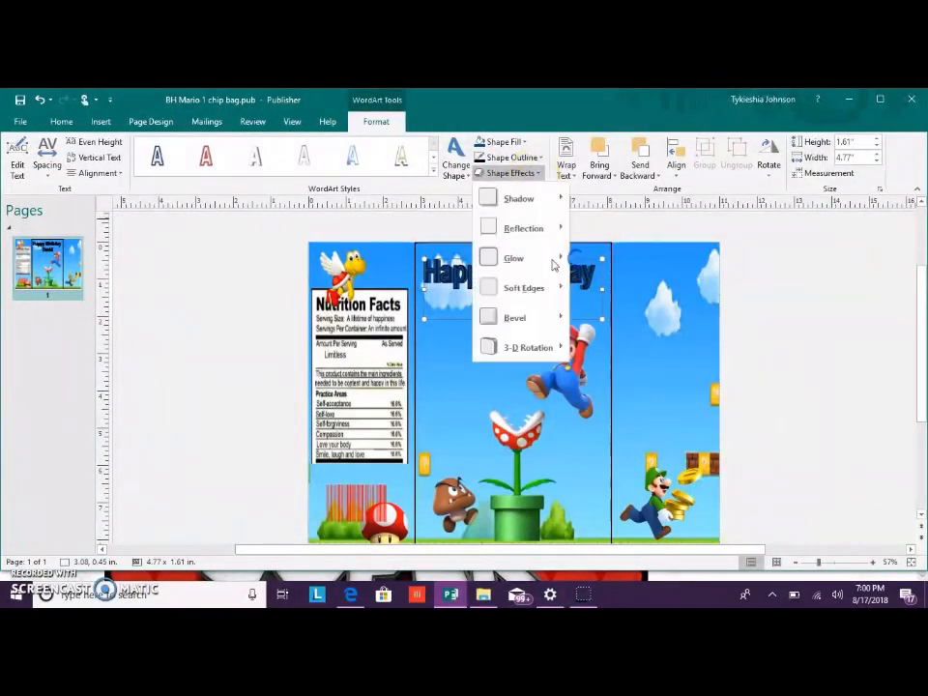
{"action": "mouse_move", "coordinate": [546, 323]}
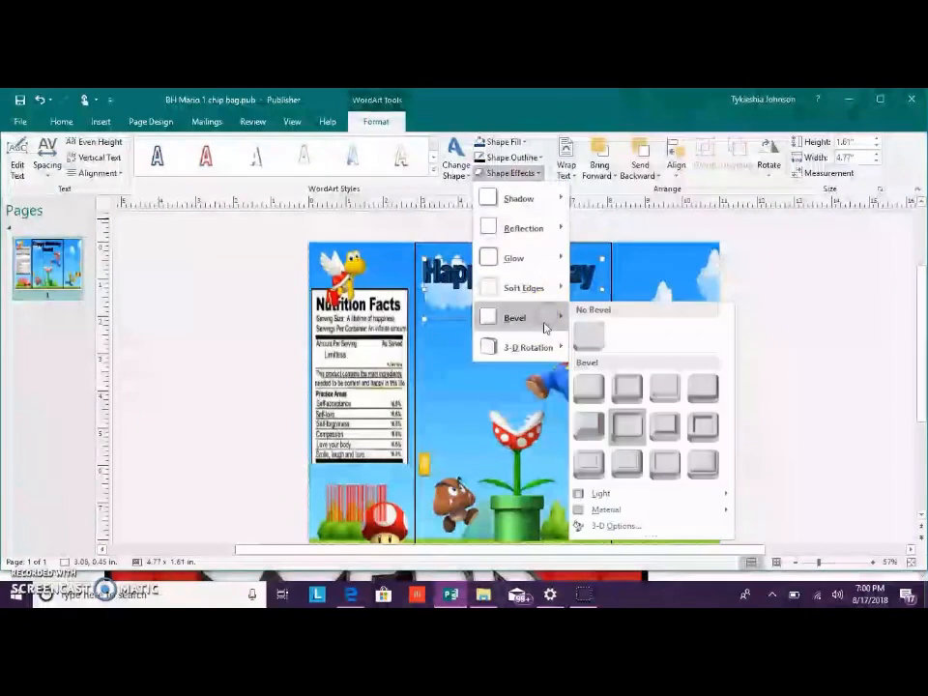
{"action": "left_click", "coordinate": [706, 432]}
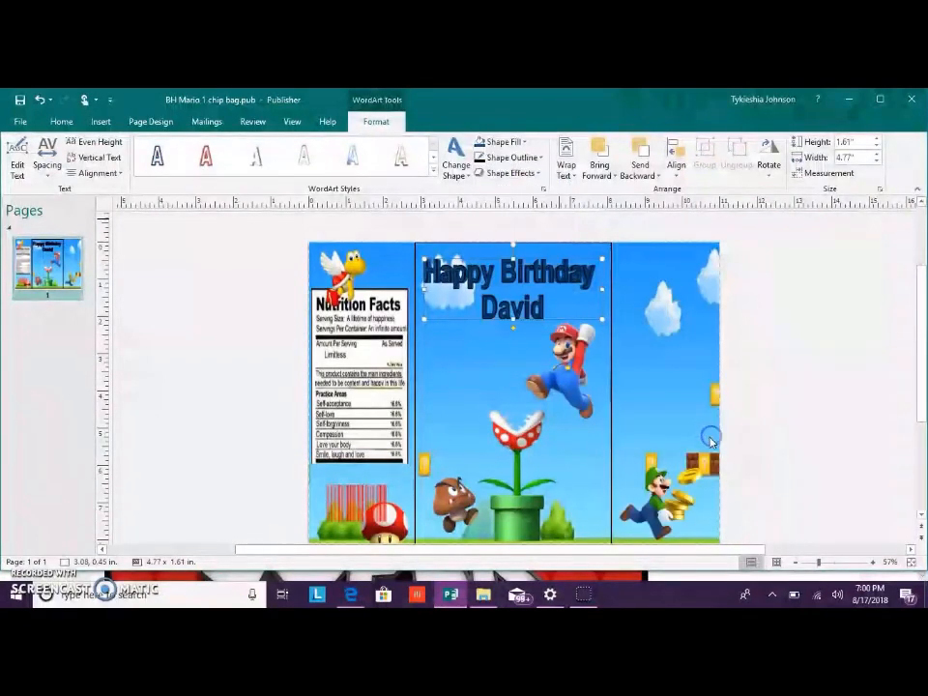
{"action": "left_click", "coordinate": [530, 176]}
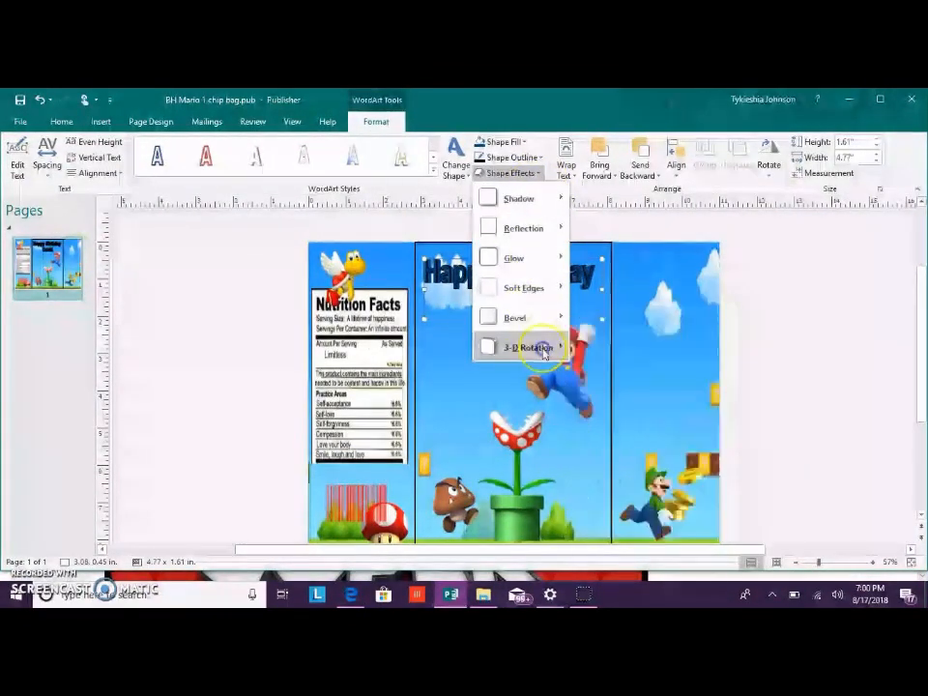
{"action": "mouse_move", "coordinate": [534, 346]}
{"action": "left_click", "coordinate": [627, 406]}
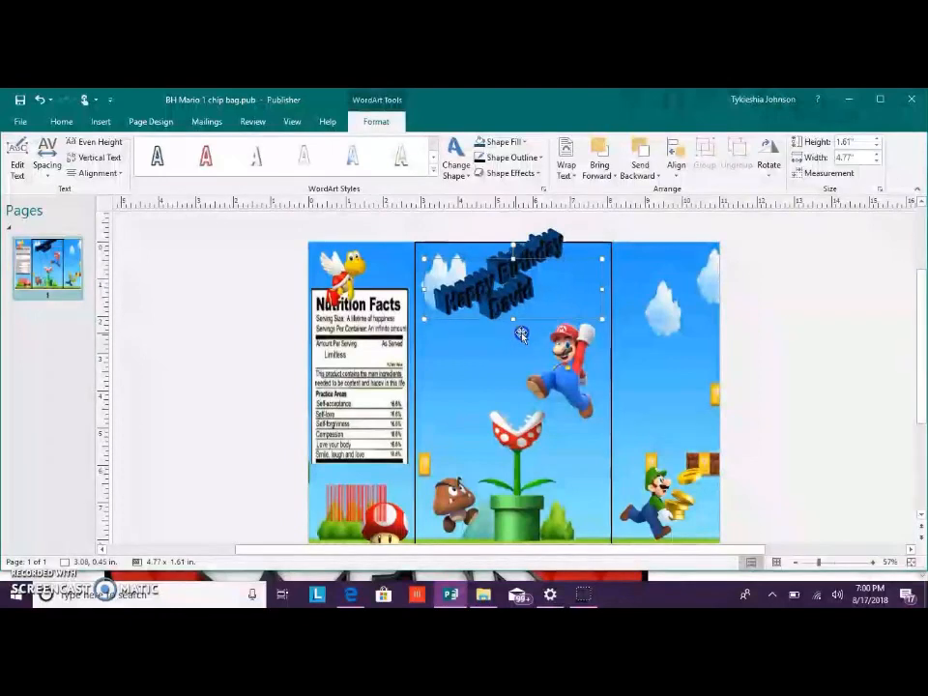
Try reshaping the rotated heading with its adjustment handle, and undo everything back through the 3-D rotation and the second bevel
{"action": "left_click_drag", "start_coordinate": [528, 331], "coordinate": [515, 310]}
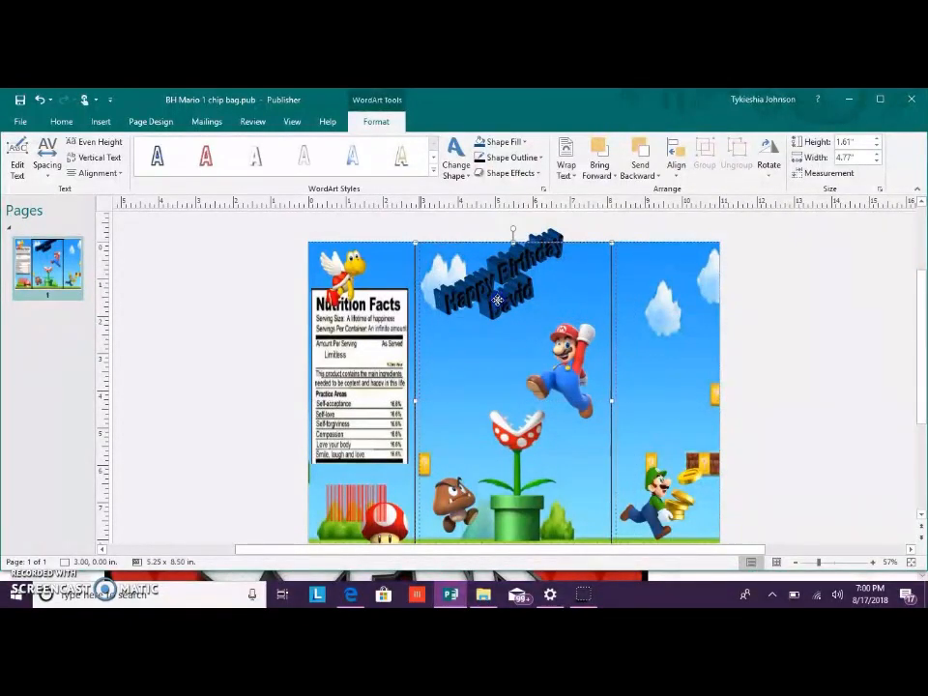
{"action": "left_click", "coordinate": [500, 294]}
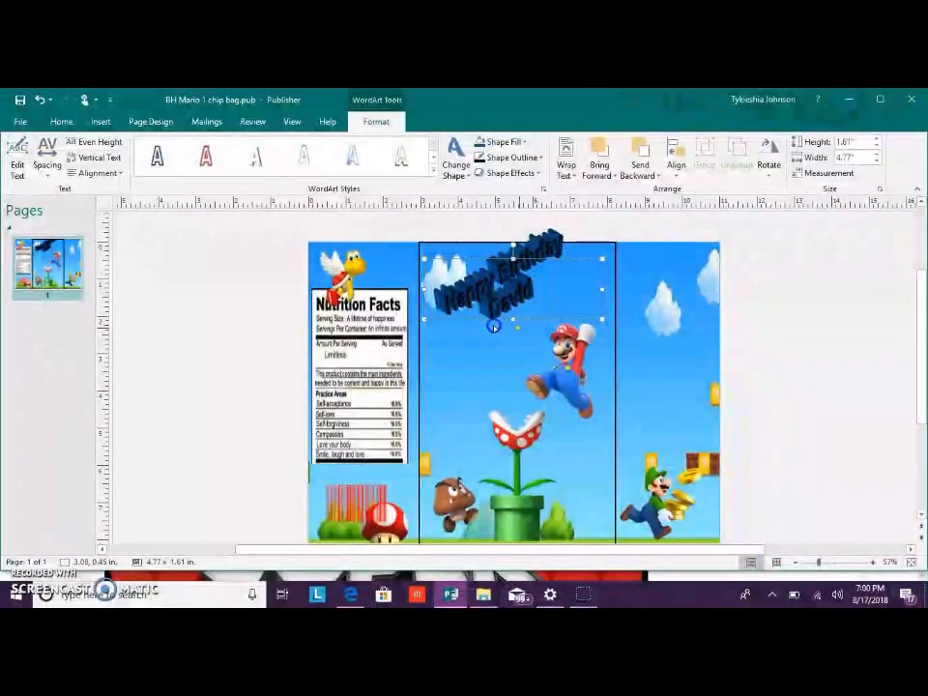
{"action": "left_click_drag", "start_coordinate": [509, 331], "coordinate": [519, 331]}
{"action": "left_click", "coordinate": [519, 331]}
{"action": "left_click", "coordinate": [39, 99]}
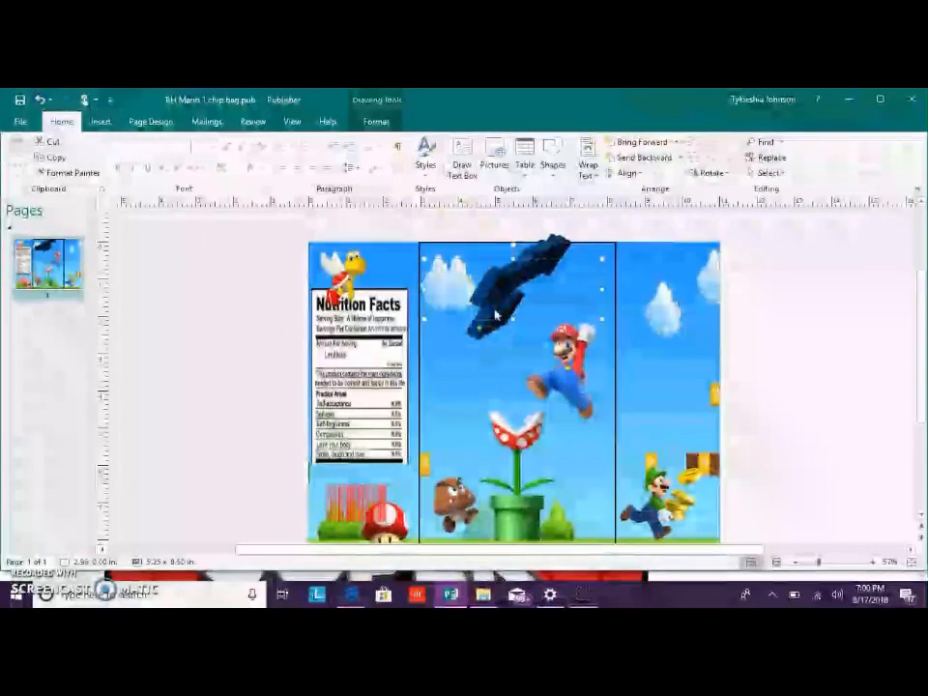
{"action": "left_click", "coordinate": [40, 100]}
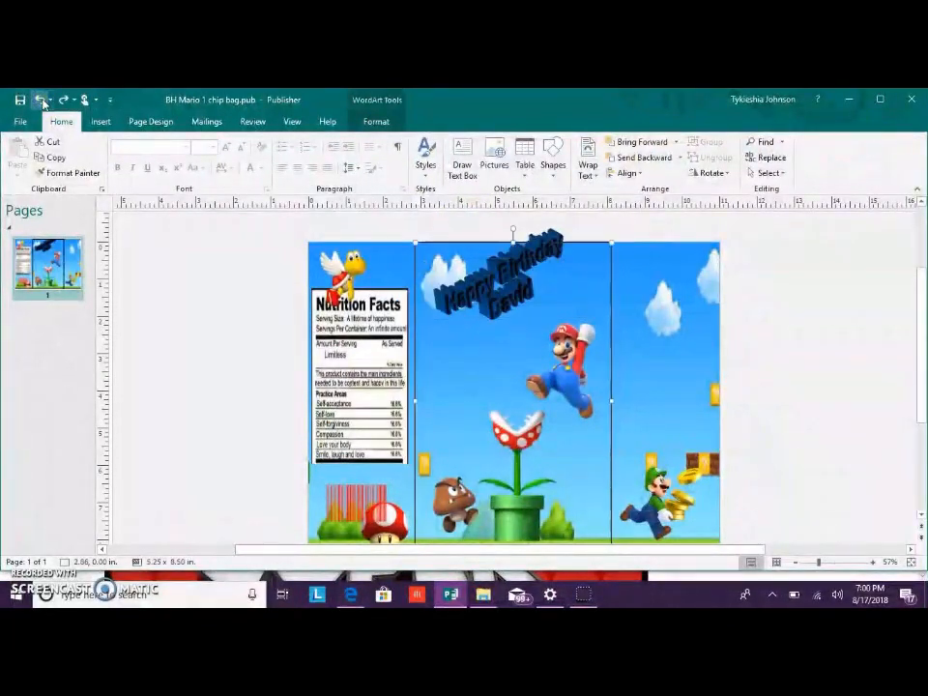
{"action": "left_click", "coordinate": [40, 99]}
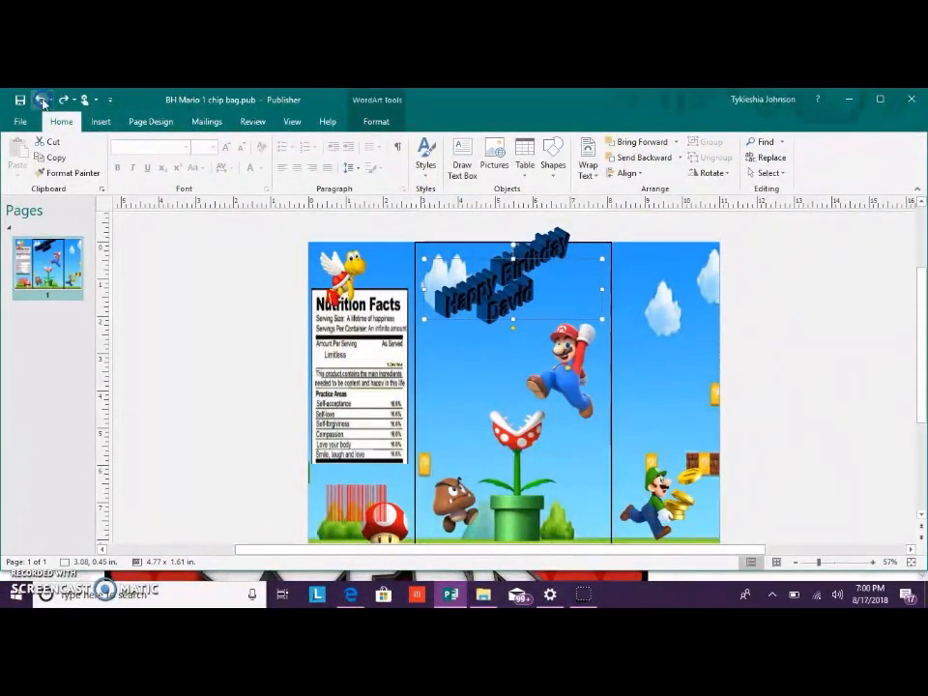
{"action": "left_click", "coordinate": [41, 99]}
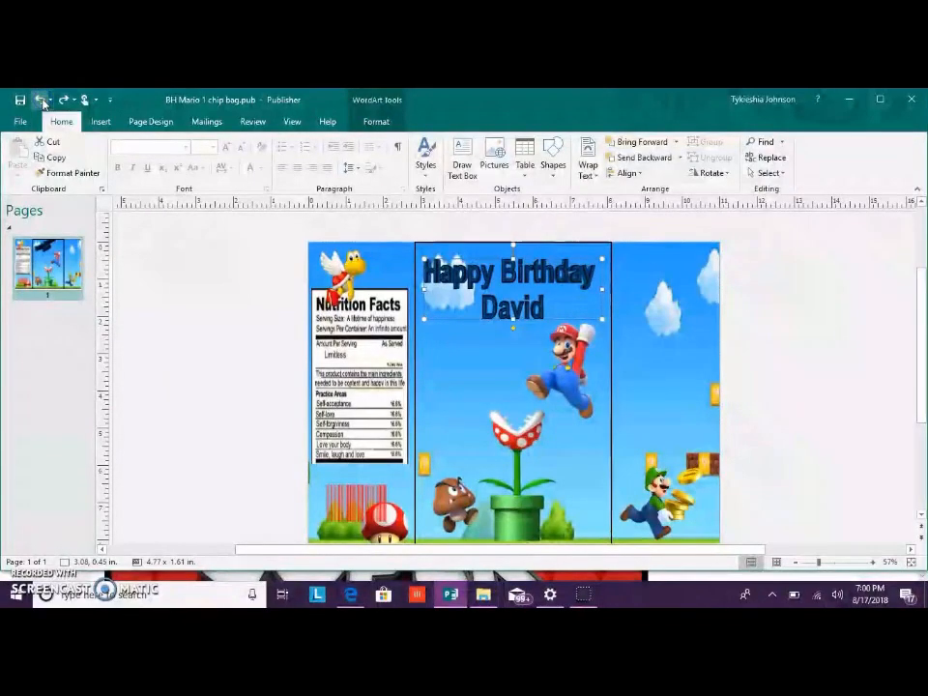
{"action": "left_click", "coordinate": [40, 100]}
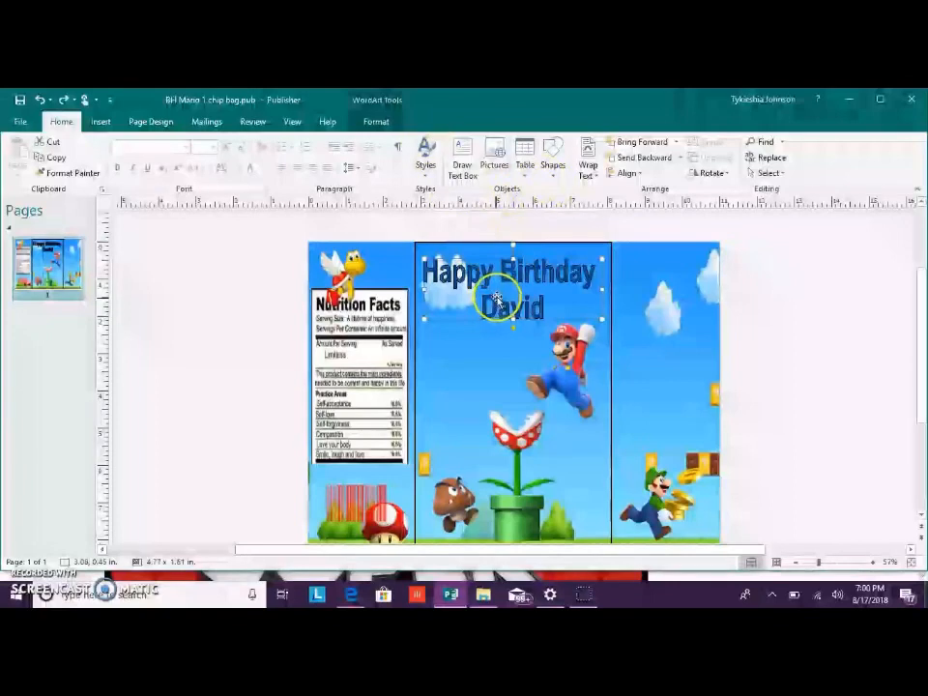
{"action": "left_click", "coordinate": [375, 120]}
{"action": "left_click", "coordinate": [532, 174]}
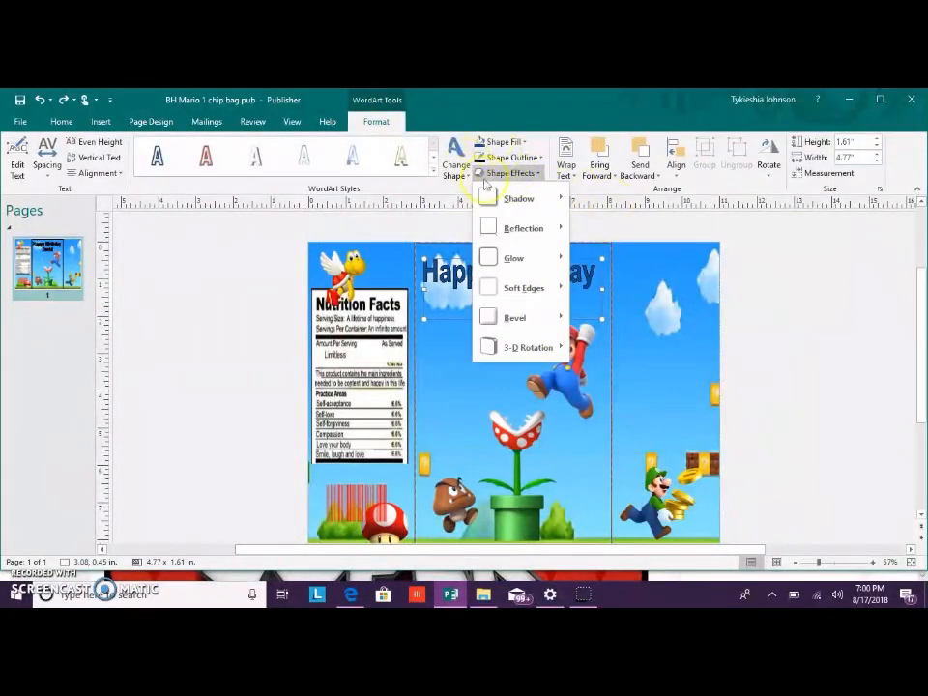
{"action": "left_click", "coordinate": [732, 252]}
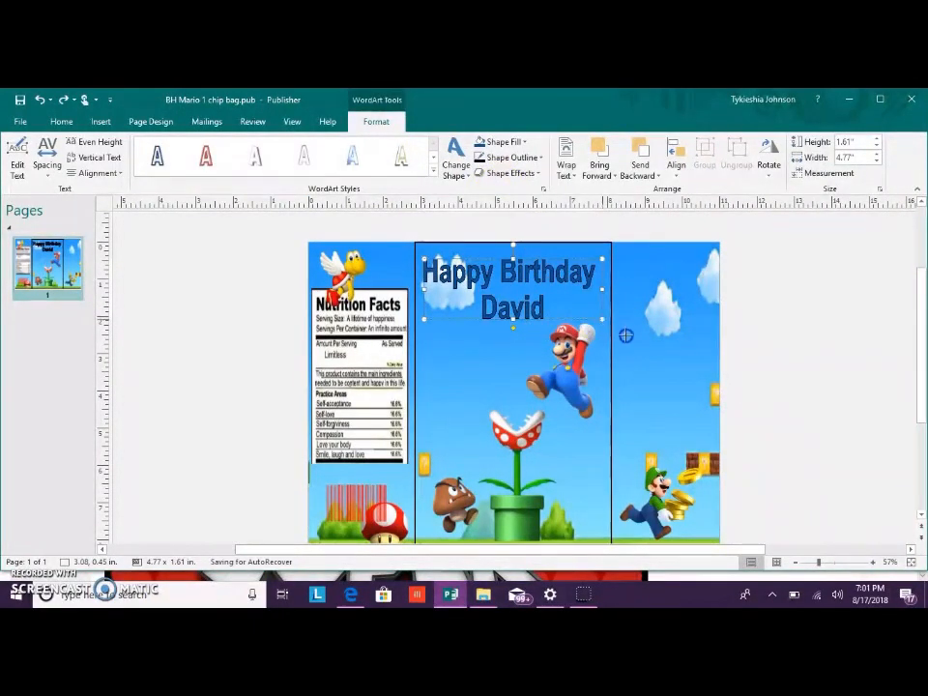
Enlarge the heading to about 6.90 × 3.97 in and try the third light-variation gradient in the first row as its fill
{"action": "left_click_drag", "start_coordinate": [665, 384], "coordinate": [681, 407]}
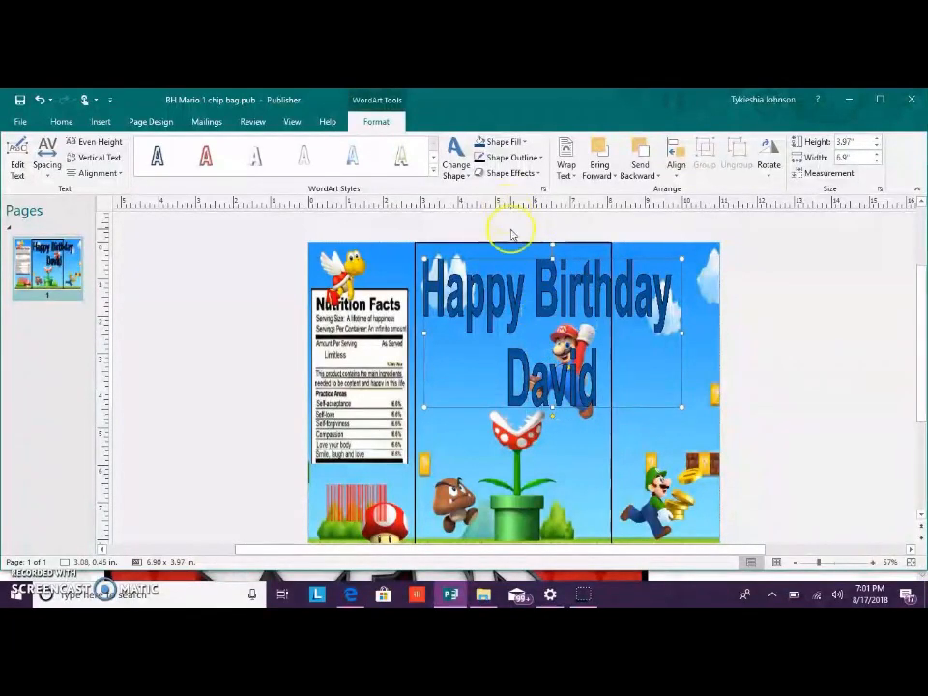
{"action": "left_click", "coordinate": [523, 143]}
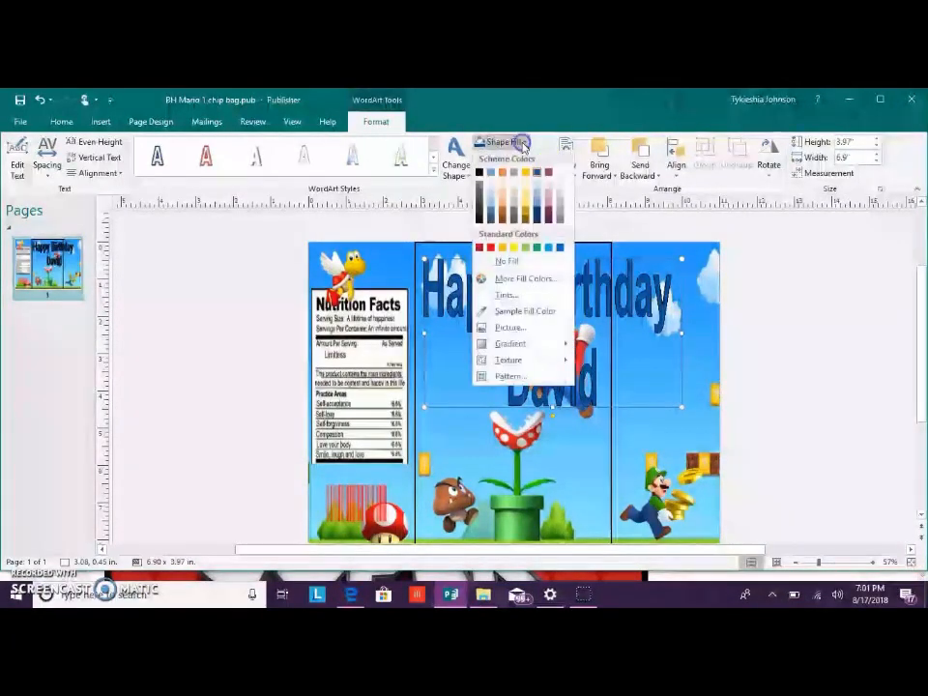
{"action": "mouse_move", "coordinate": [515, 345]}
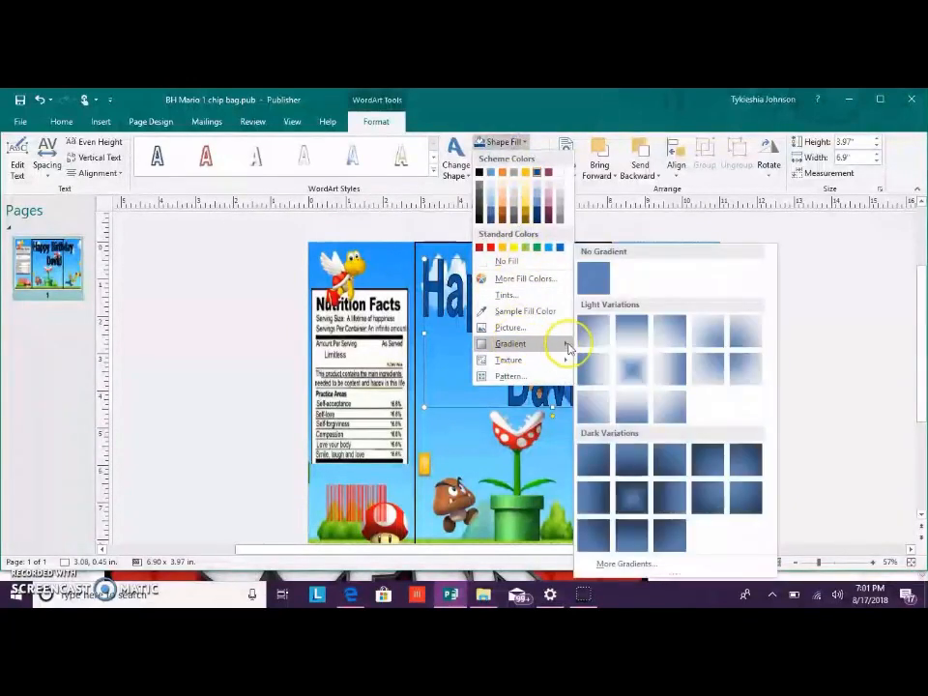
{"action": "left_click", "coordinate": [661, 328]}
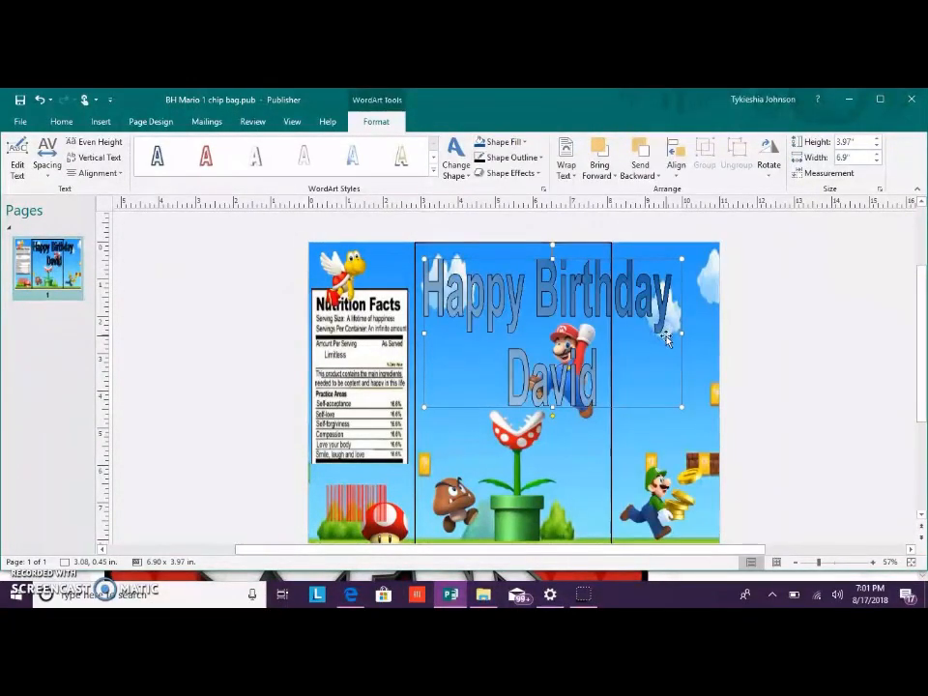
{"action": "left_click", "coordinate": [509, 156]}
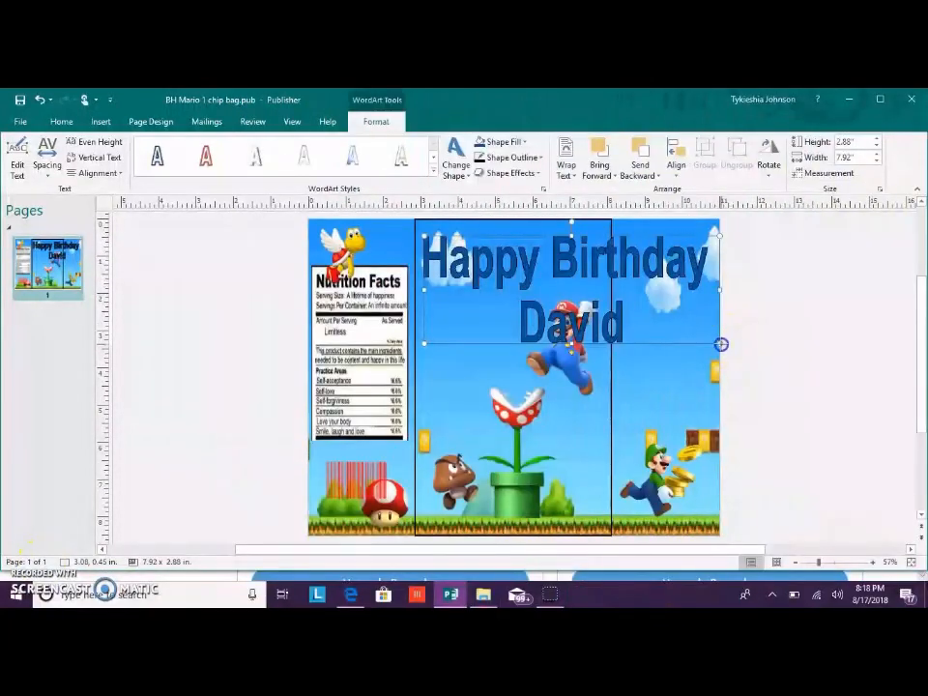
Resize the Happy Birthday WordArt to about 4.84 × 1.66 in so it fits inside the front panel
{"action": "left_click_drag", "start_coordinate": [592, 296], "coordinate": [603, 298]}
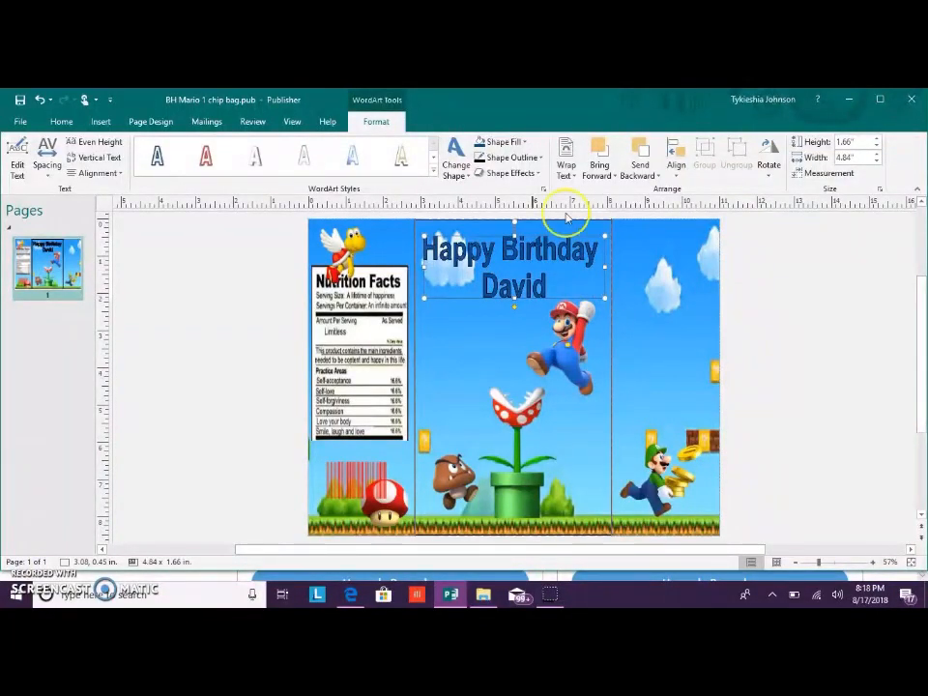
Draw a text box about 4.27 × 3.64 in on the blank area left of the label and enter "Happy birthday" at size 24
{"action": "left_click", "coordinate": [102, 122]}
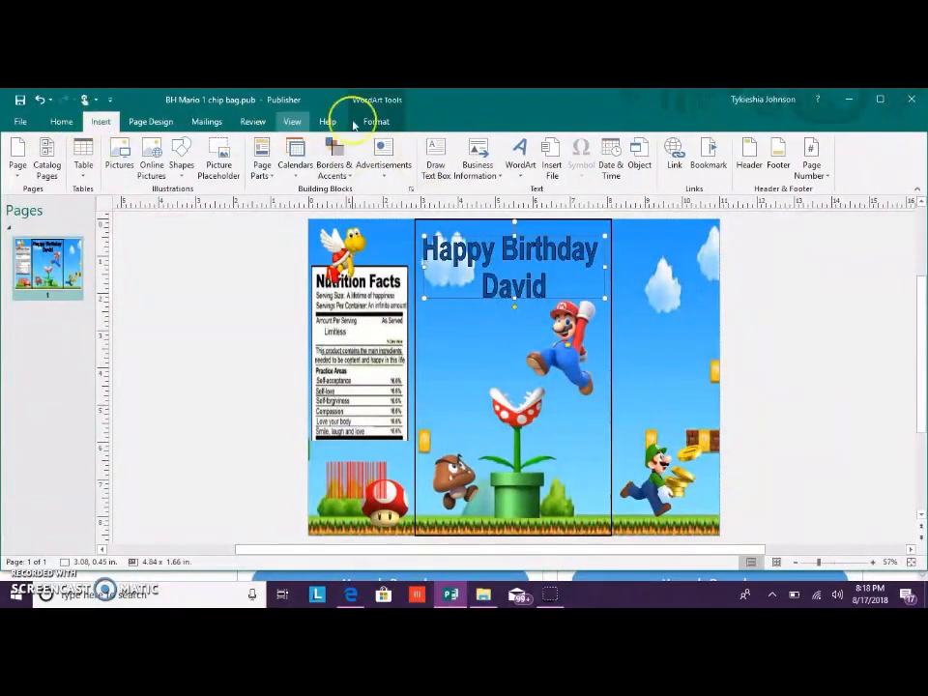
{"action": "left_click", "coordinate": [433, 150]}
{"action": "left_click_drag", "start_coordinate": [169, 287], "coordinate": [300, 391]}
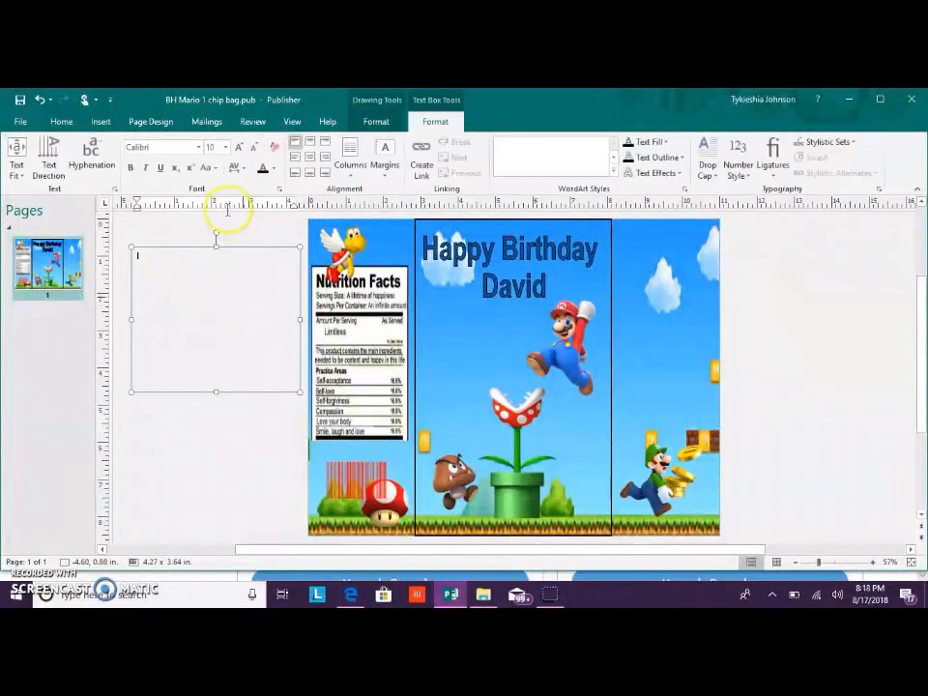
{"action": "left_click", "coordinate": [225, 149]}
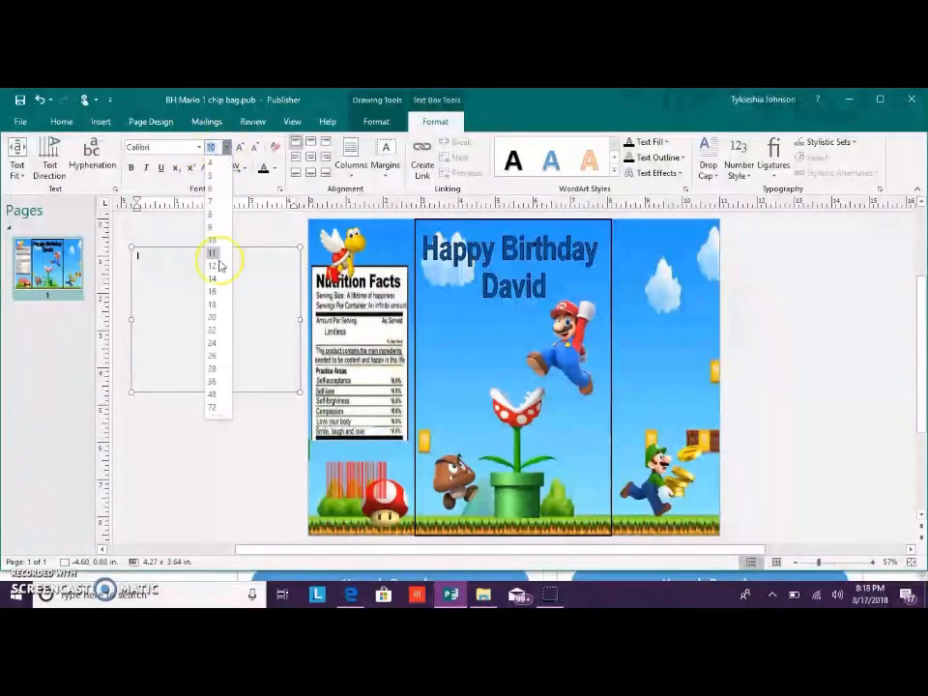
{"action": "left_click", "coordinate": [219, 342]}
{"action": "type", "text": "Happy bi"}
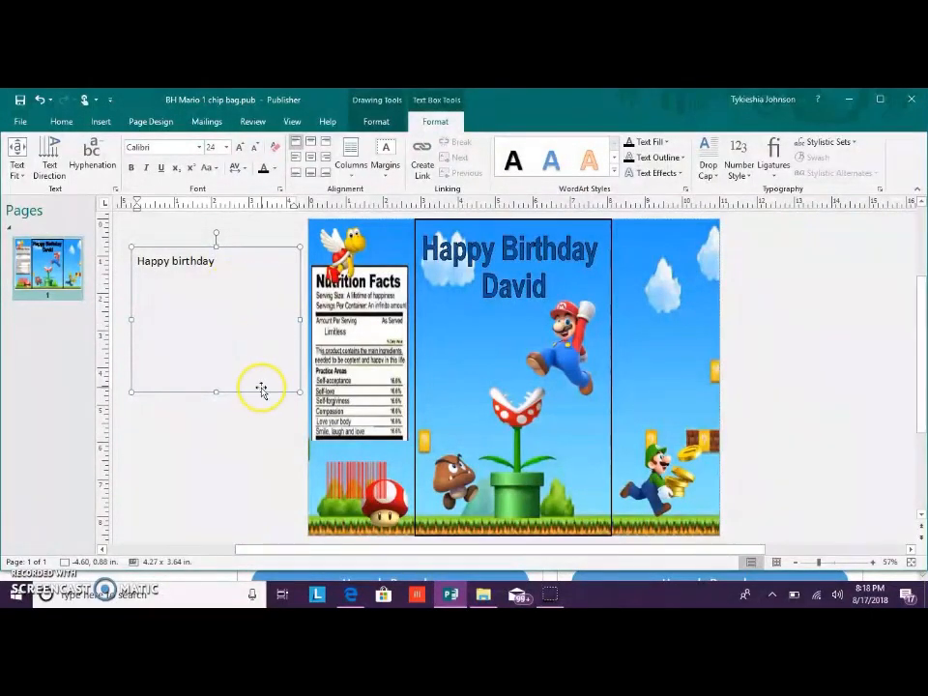
{"action": "type", "text": "rthday"}
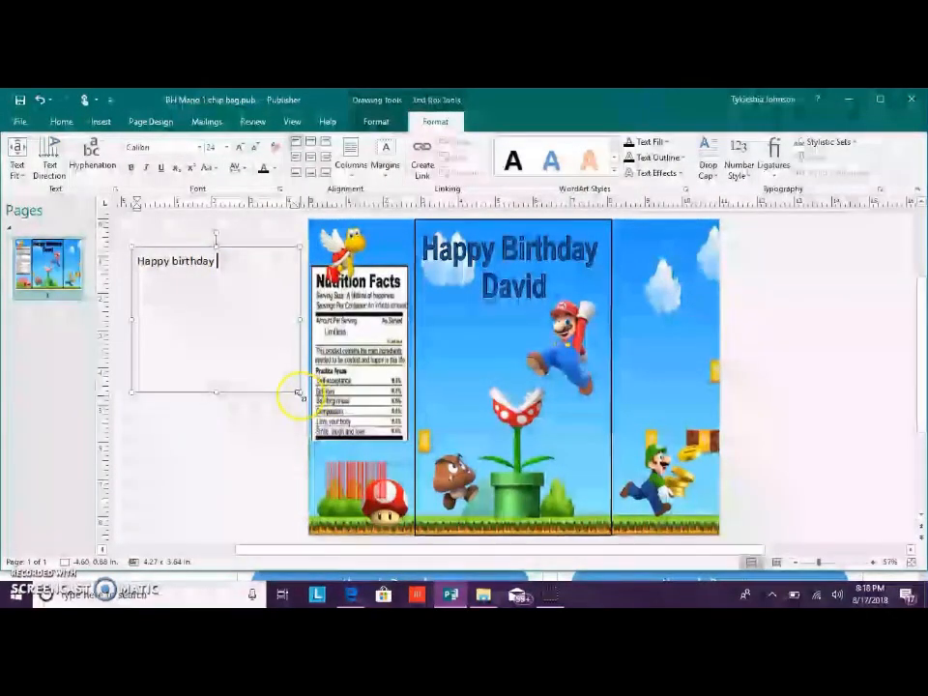
Resize the new text box to about 4.62 × 3.00 in and format its text as Britannic Bold, size 48
{"action": "left_click_drag", "start_coordinate": [308, 408], "coordinate": [281, 366]}
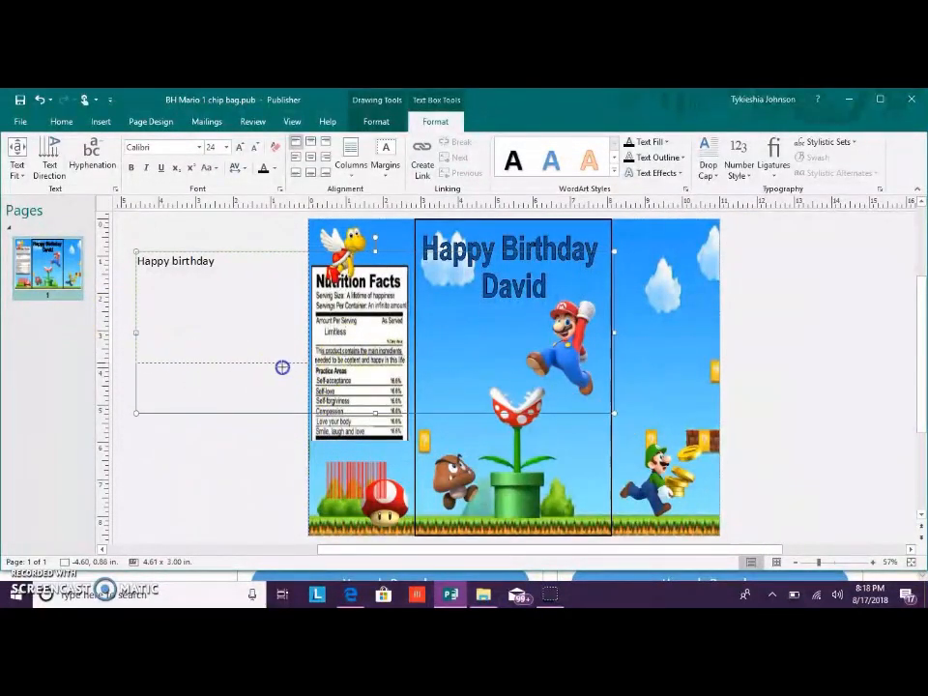
{"action": "left_click_drag", "start_coordinate": [221, 263], "coordinate": [170, 253]}
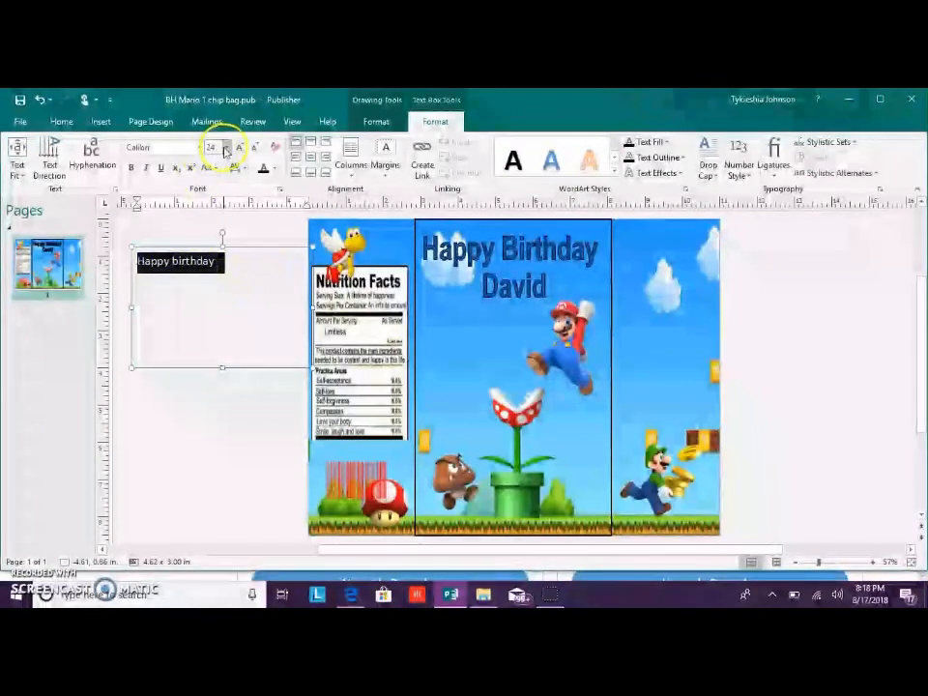
{"action": "left_click", "coordinate": [224, 147]}
{"action": "left_click", "coordinate": [213, 395]}
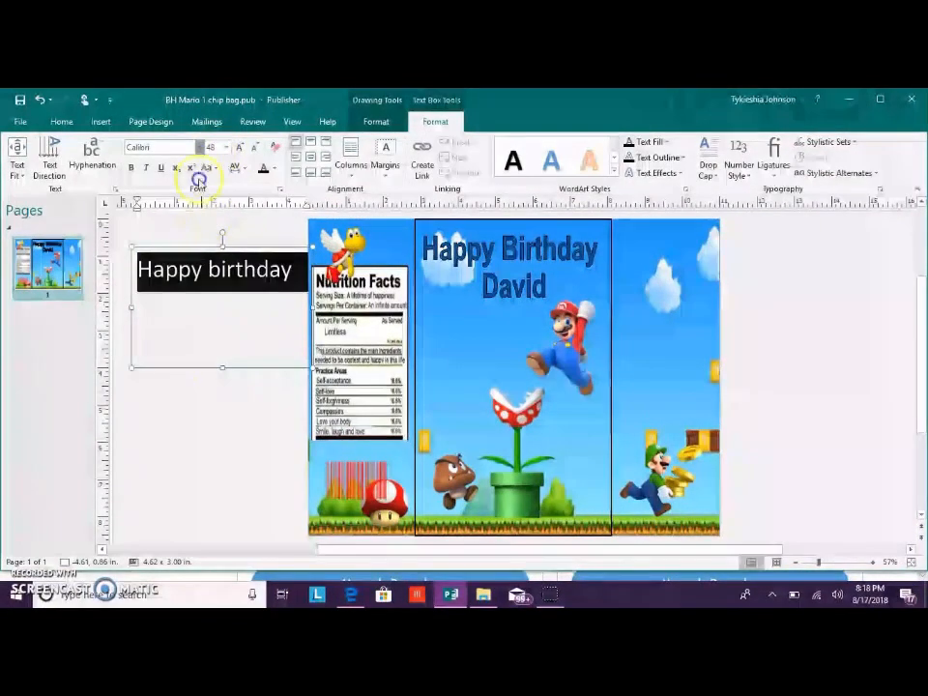
{"action": "left_click", "coordinate": [199, 146]}
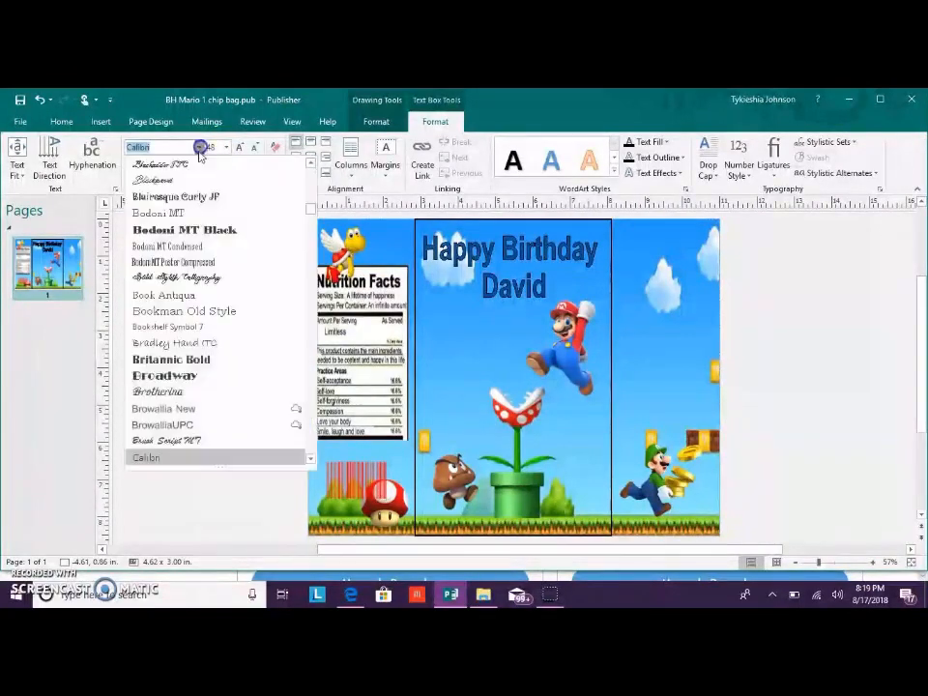
{"action": "left_click", "coordinate": [206, 365]}
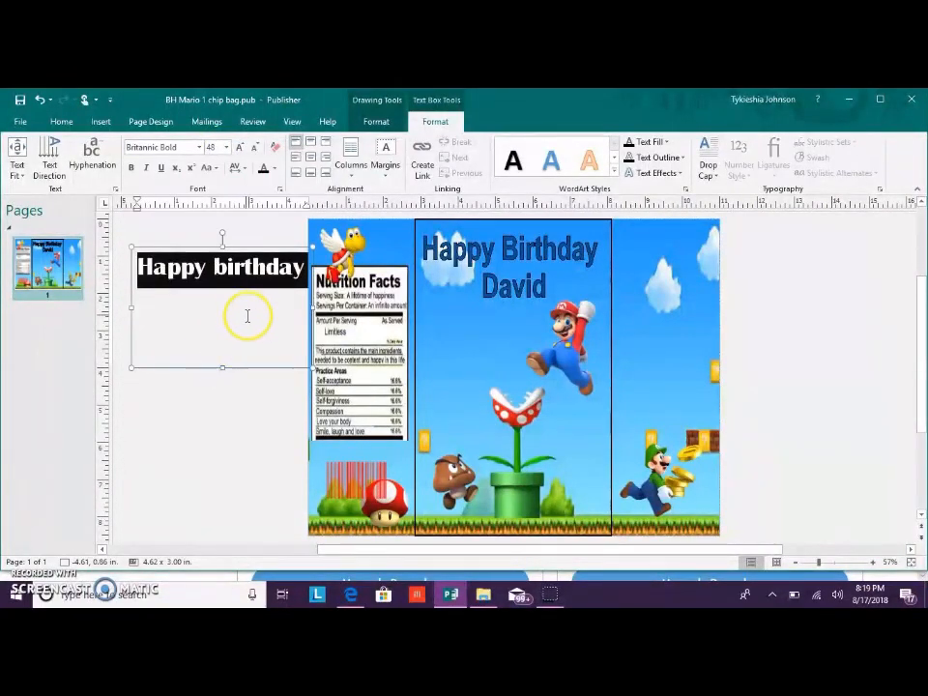
Color the "H" of "Happy birthday" in the text box yellow and the "a" light blue
{"action": "left_click", "coordinate": [170, 299]}
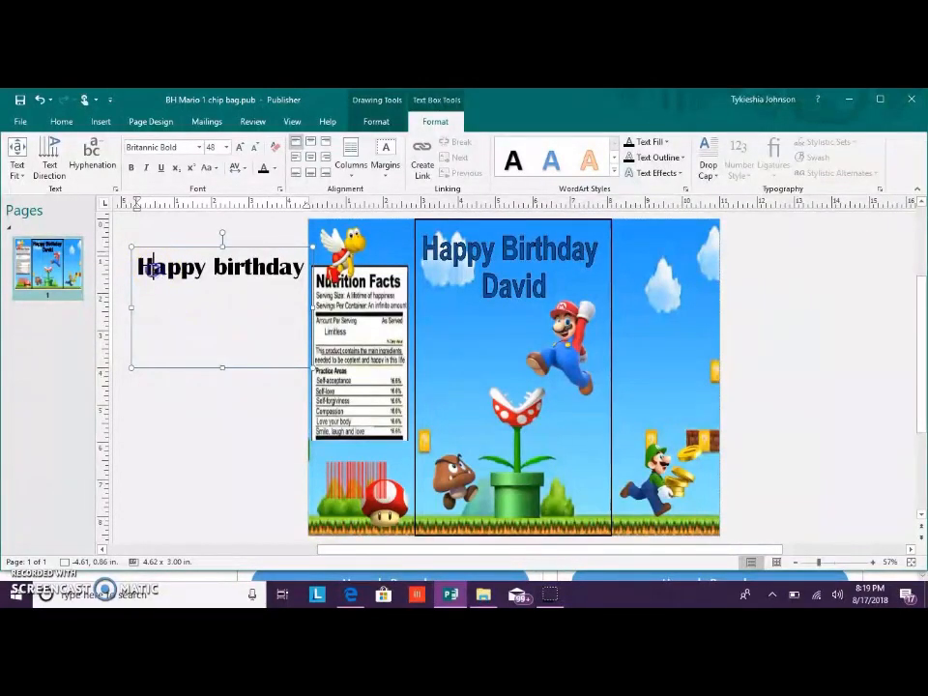
{"action": "left_click", "coordinate": [274, 169]}
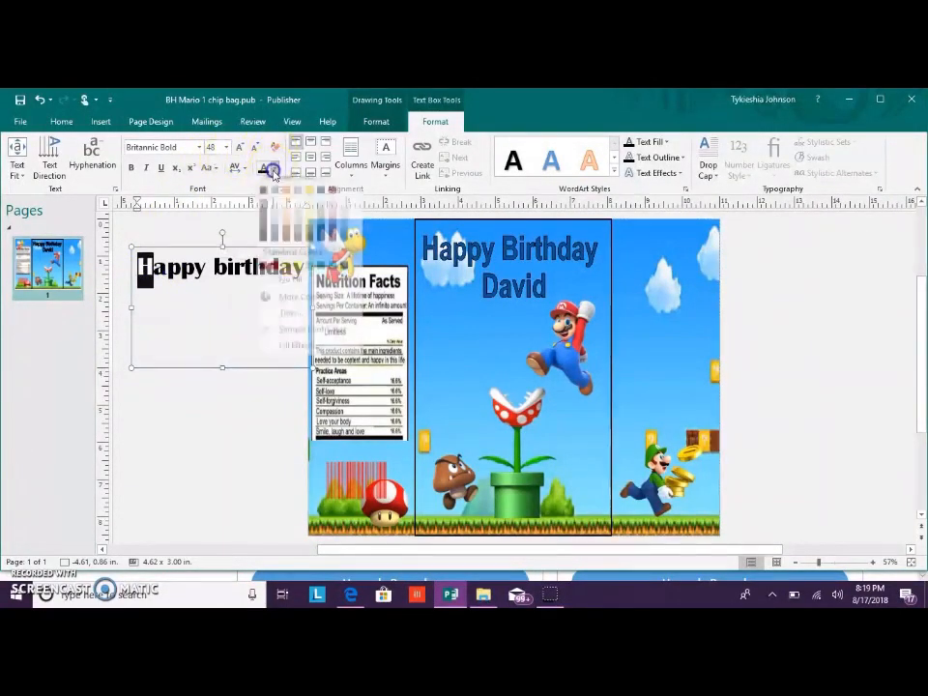
{"action": "left_click", "coordinate": [290, 234]}
{"action": "left_click", "coordinate": [182, 293]}
{"action": "left_click_drag", "start_coordinate": [154, 273], "coordinate": [168, 274]}
{"action": "left_click", "coordinate": [274, 171]}
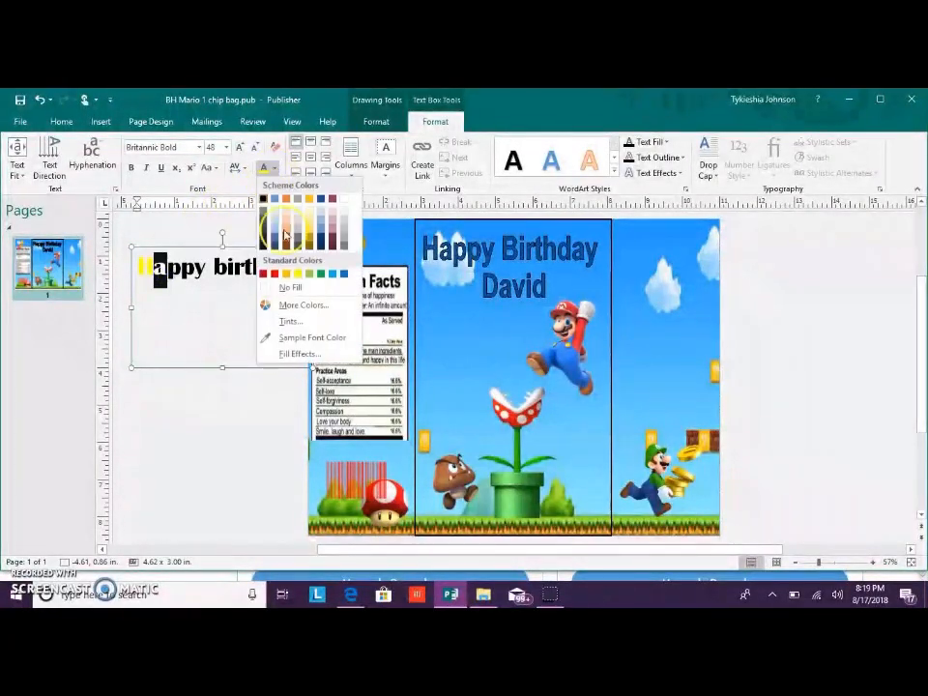
{"action": "left_click", "coordinate": [331, 275]}
Color the first "p" of "Happy" in the text box blue and the second "p" green
{"action": "left_click_drag", "start_coordinate": [167, 272], "coordinate": [181, 272]}
{"action": "left_click", "coordinate": [275, 169]}
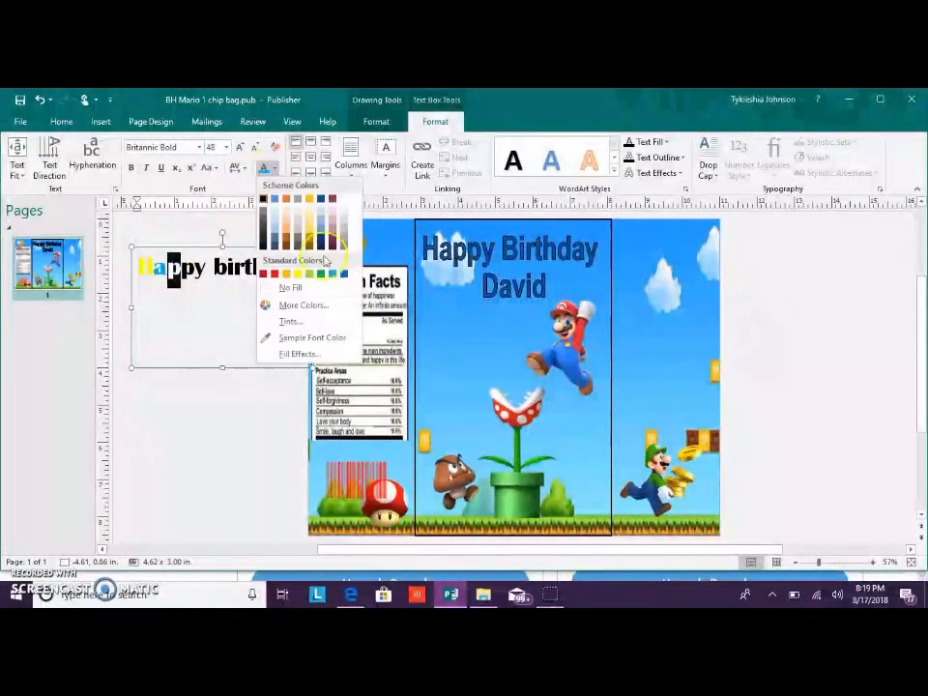
{"action": "left_click", "coordinate": [346, 276]}
{"action": "left_click", "coordinate": [195, 270]}
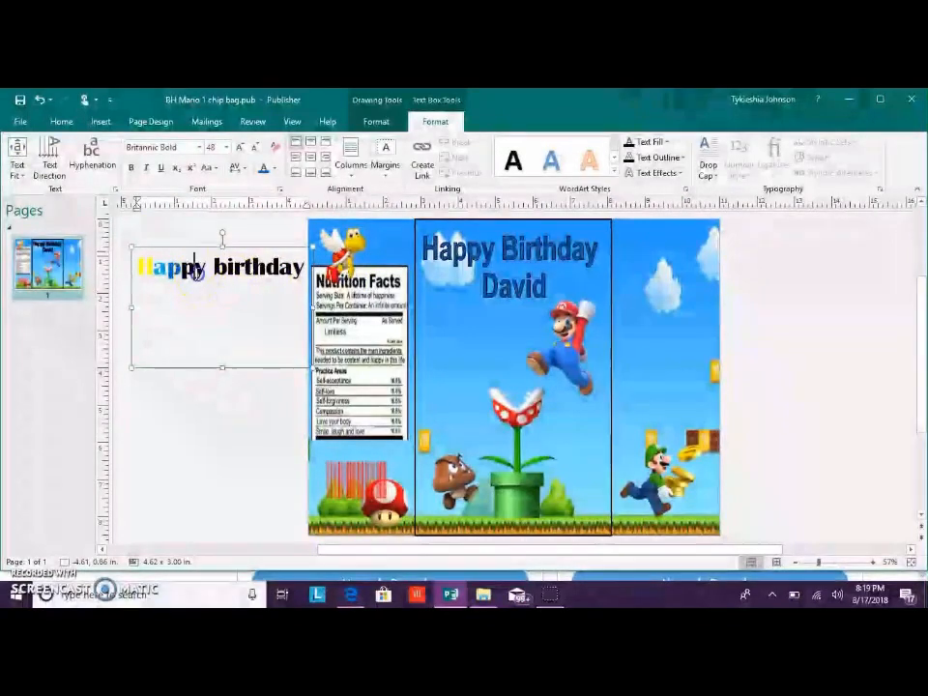
{"action": "left_click", "coordinate": [104, 123]}
{"action": "left_click", "coordinate": [225, 287]}
{"action": "left_click", "coordinate": [438, 121]}
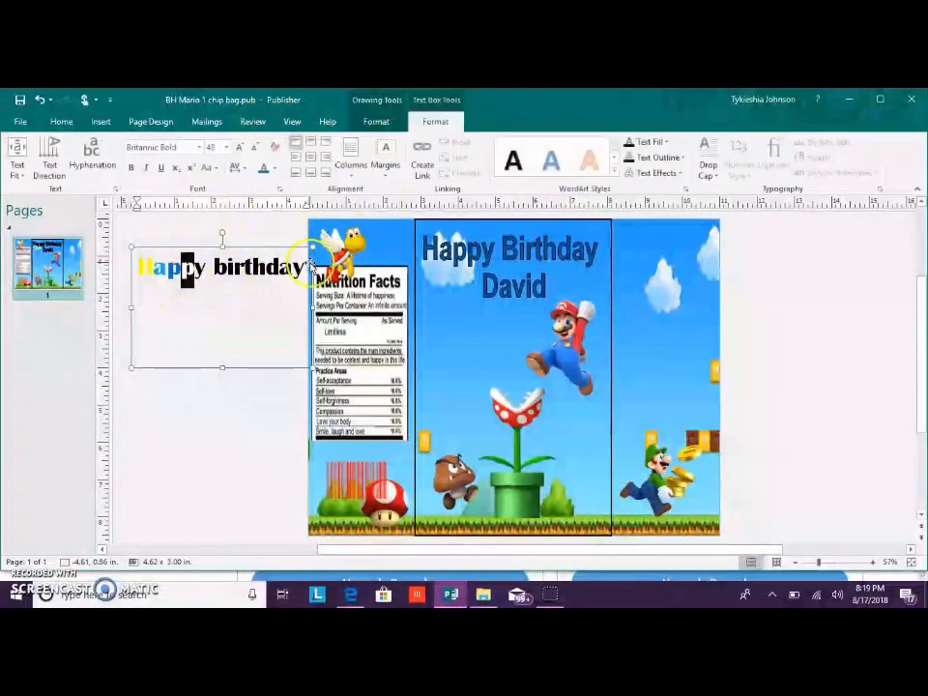
{"action": "left_click", "coordinate": [378, 122]}
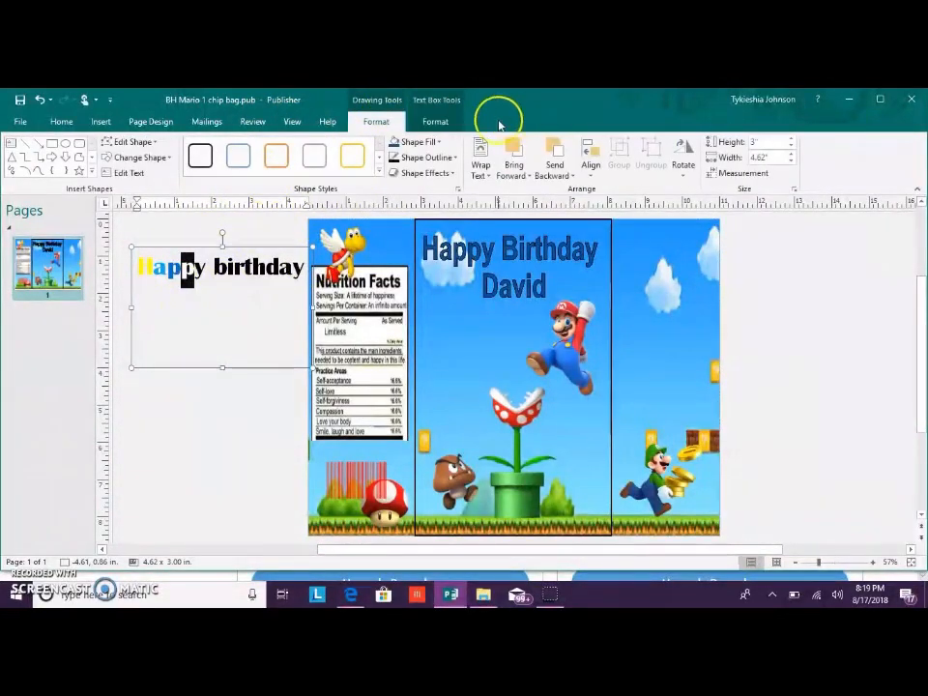
{"action": "left_click", "coordinate": [438, 122]}
{"action": "left_click", "coordinate": [275, 168]}
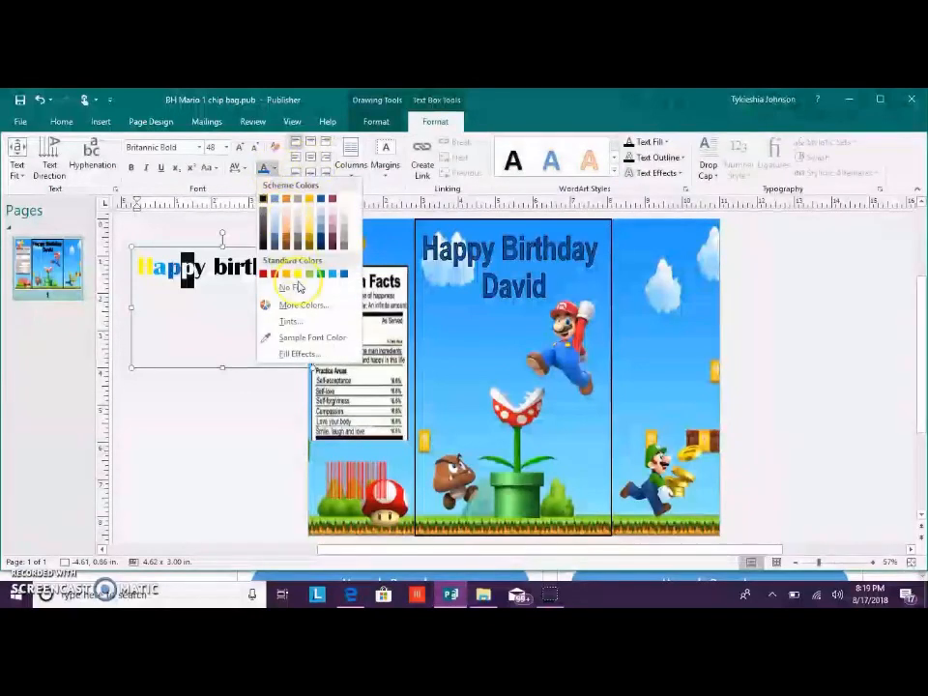
{"action": "left_click", "coordinate": [319, 275]}
{"action": "left_click", "coordinate": [215, 307]}
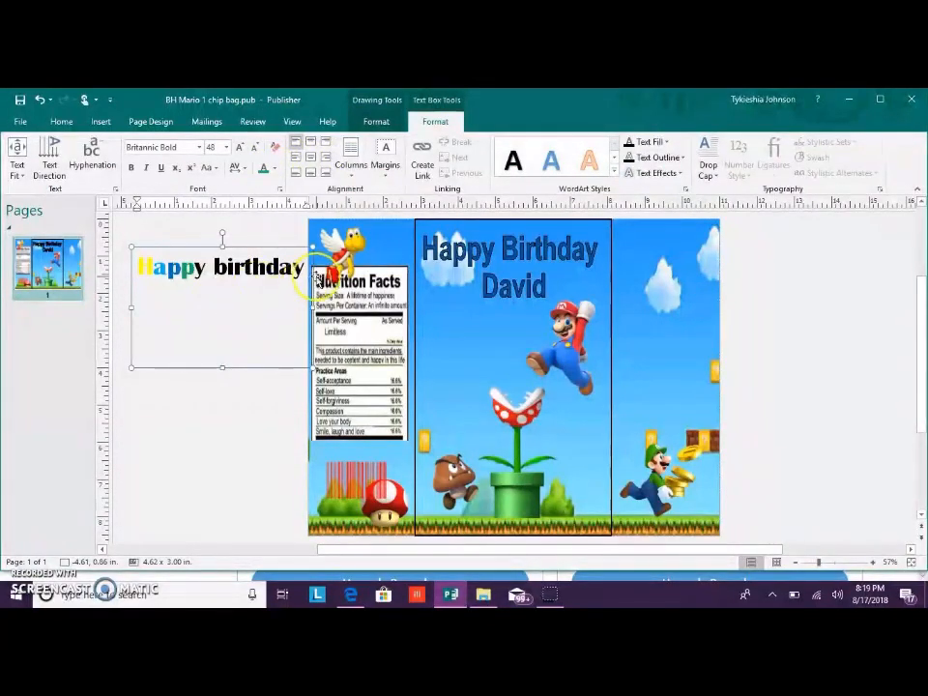
Delete the multicolored "Happy birthday" text box from the blank area beside the label
{"action": "left_click_drag", "start_coordinate": [310, 277], "coordinate": [124, 266]}
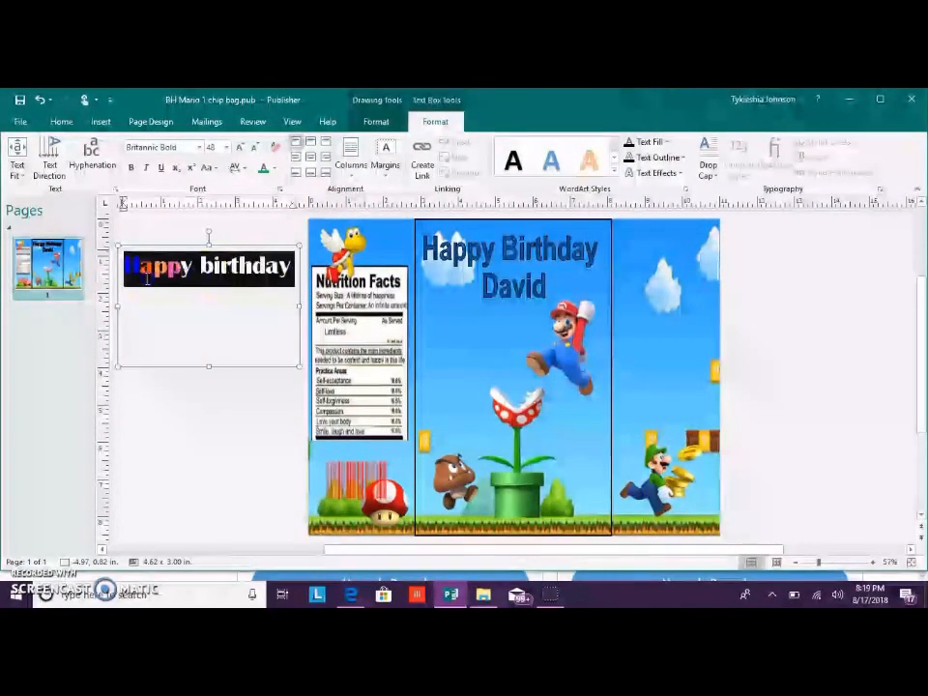
{"action": "left_click", "coordinate": [274, 171]}
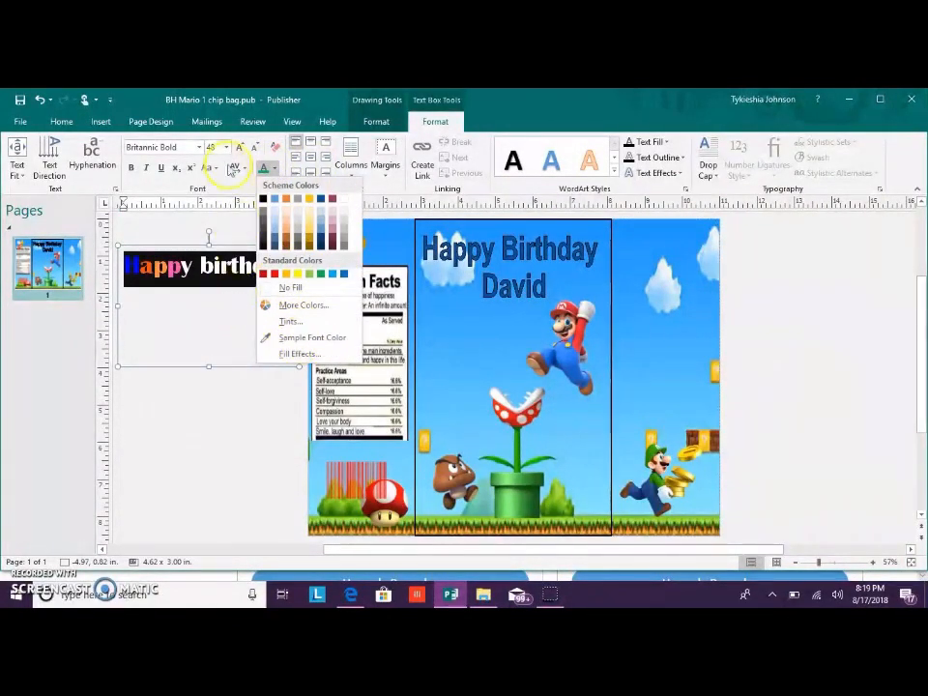
{"action": "left_click", "coordinate": [227, 148]}
{"action": "left_click", "coordinate": [259, 419]}
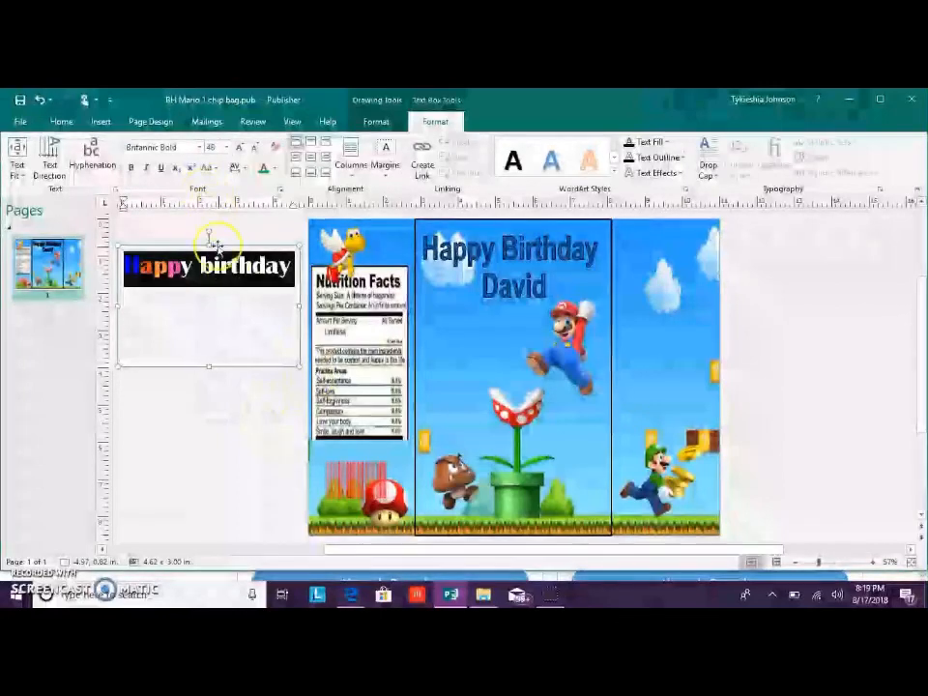
{"action": "key", "text": "Delete"}
{"action": "left_click", "coordinate": [221, 245]}
{"action": "key", "text": "Delete"}
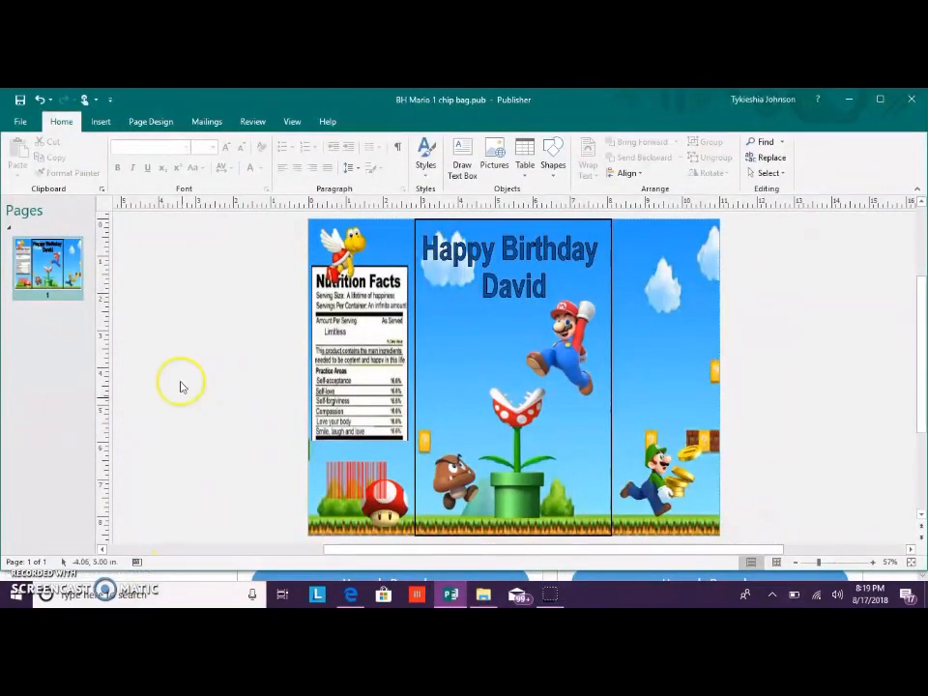
Insert the picture IMG_1844[388] from the Pictures folder onto the label
{"action": "left_click", "coordinate": [100, 122]}
{"action": "left_click", "coordinate": [121, 155]}
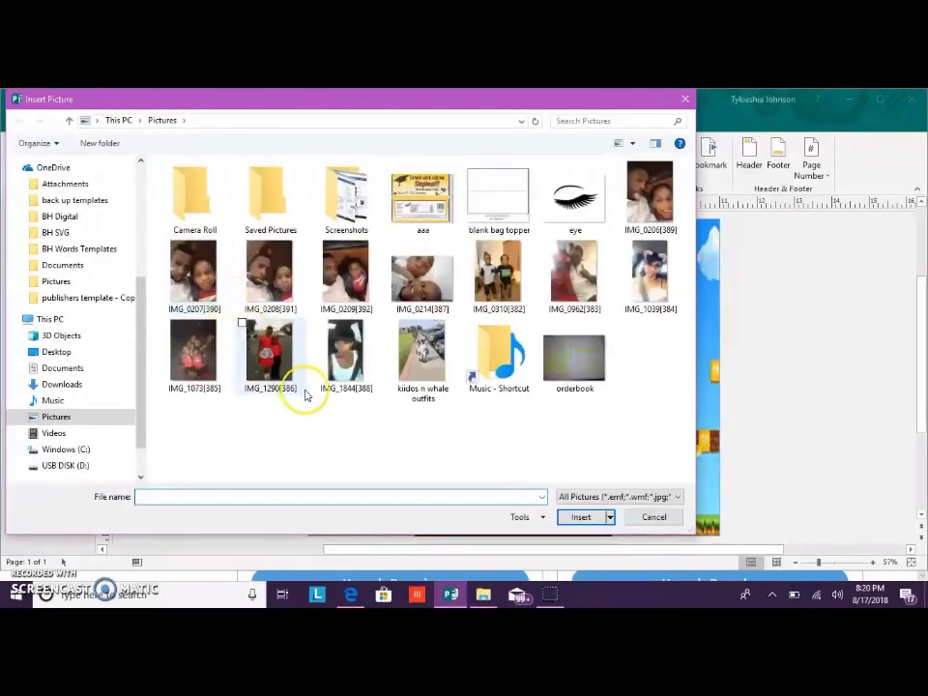
{"action": "left_click", "coordinate": [347, 354]}
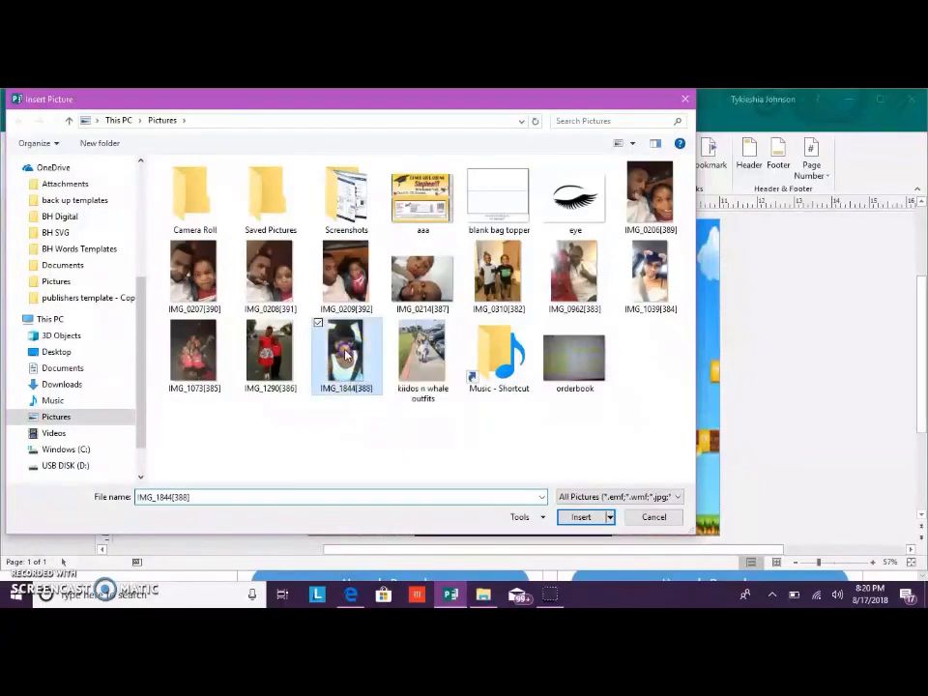
{"action": "left_click", "coordinate": [581, 517]}
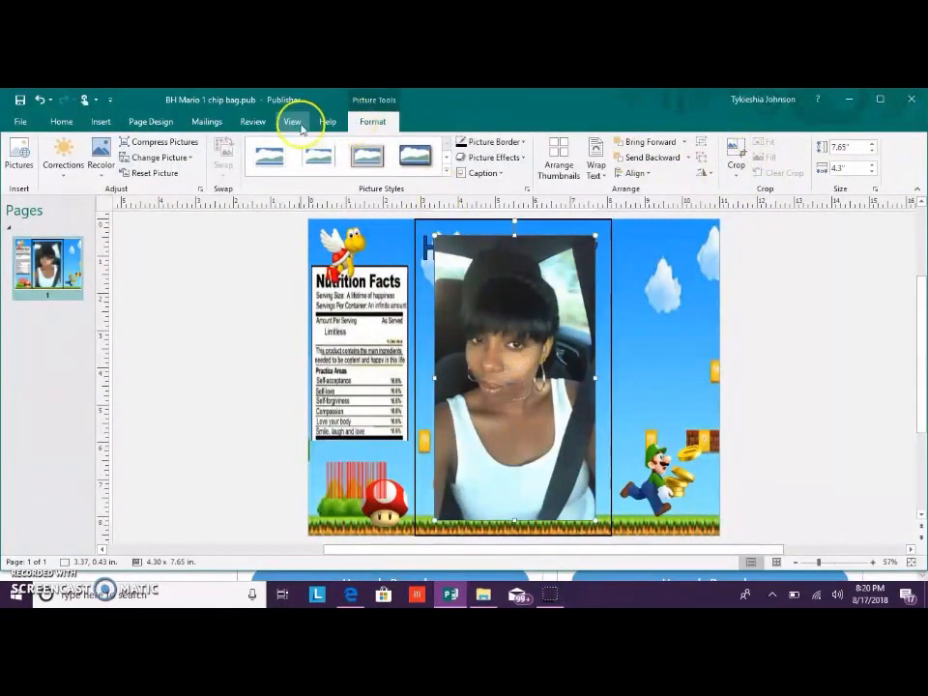
Crop the photo's top edge to a height of about 6.98 in and shift the crop frame up to end just below the nose
{"action": "left_click", "coordinate": [741, 166]}
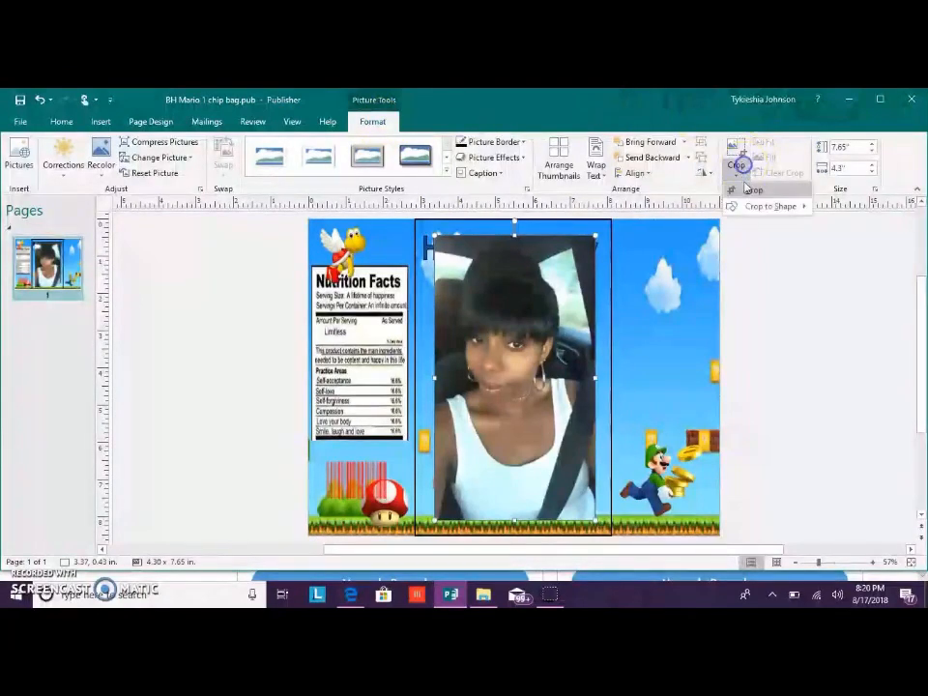
{"action": "left_click", "coordinate": [753, 193]}
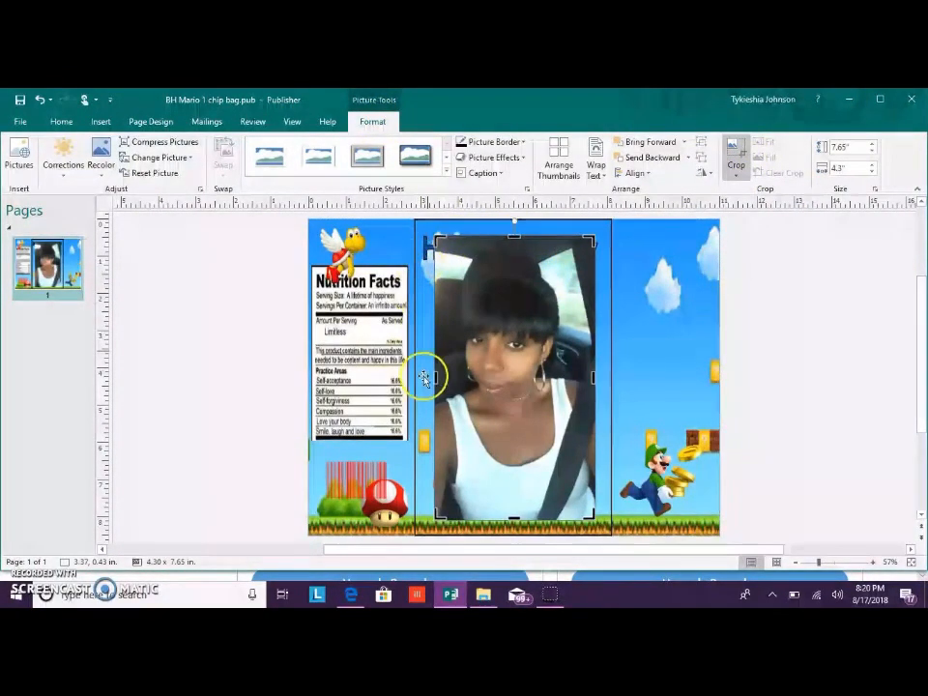
{"action": "left_click_drag", "start_coordinate": [513, 234], "coordinate": [519, 261]}
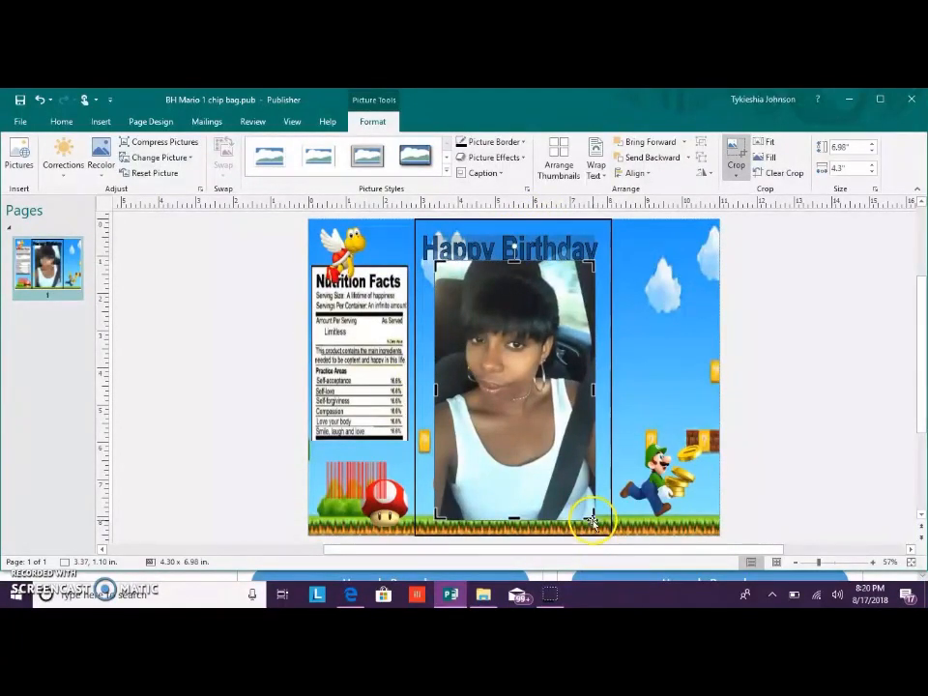
{"action": "left_click_drag", "start_coordinate": [589, 509], "coordinate": [599, 382]}
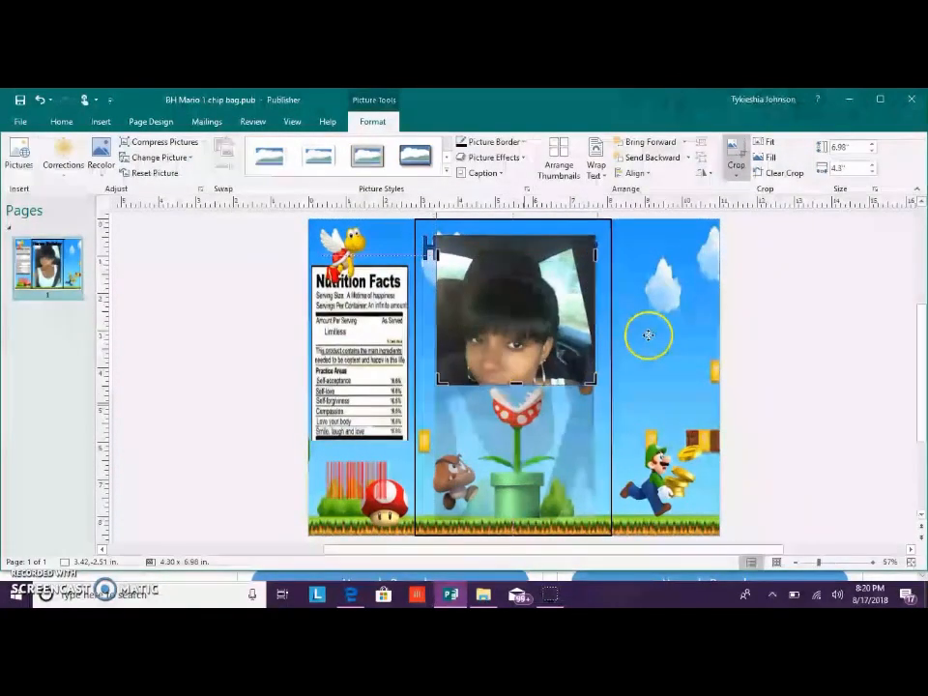
{"action": "left_click", "coordinate": [798, 327]}
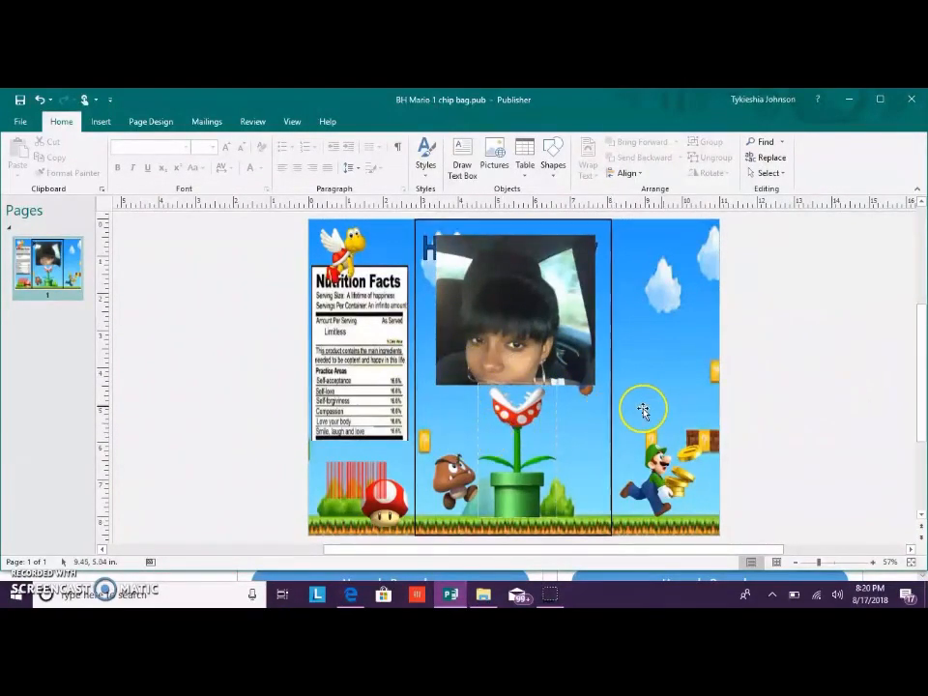
Extend the photo's lower crop edge down to the shoulders, making the crop frame about 4.30 × 7.83 in
{"action": "left_click", "coordinate": [539, 321]}
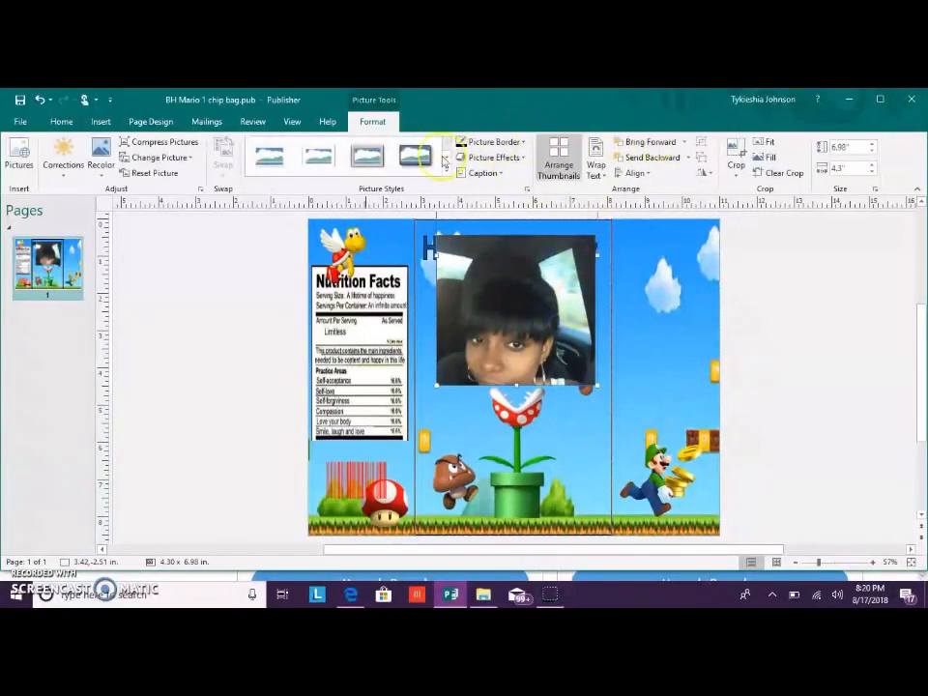
{"action": "left_click", "coordinate": [739, 177]}
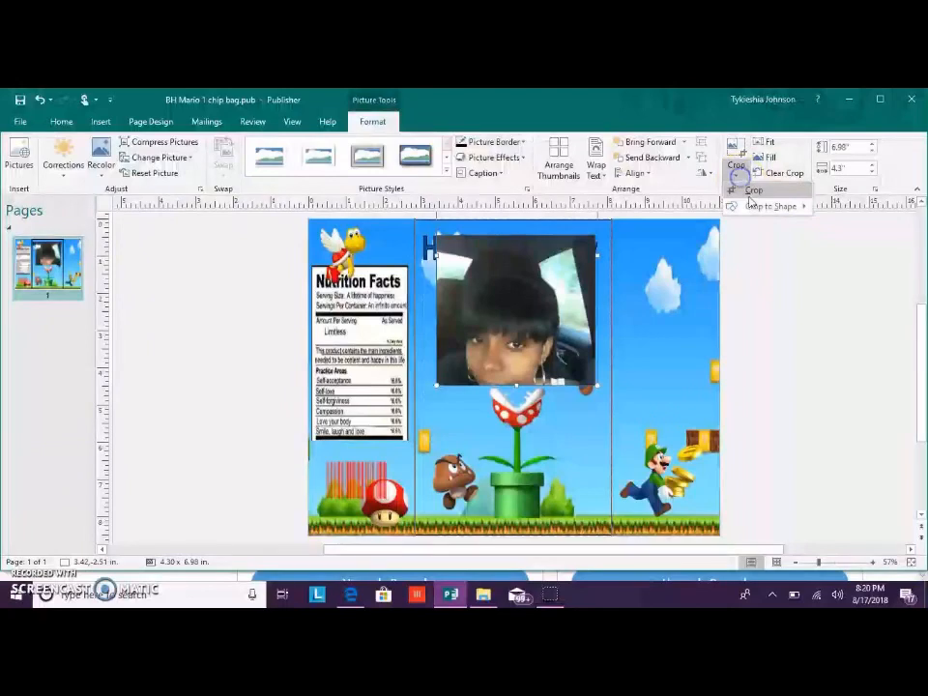
{"action": "left_click", "coordinate": [749, 197]}
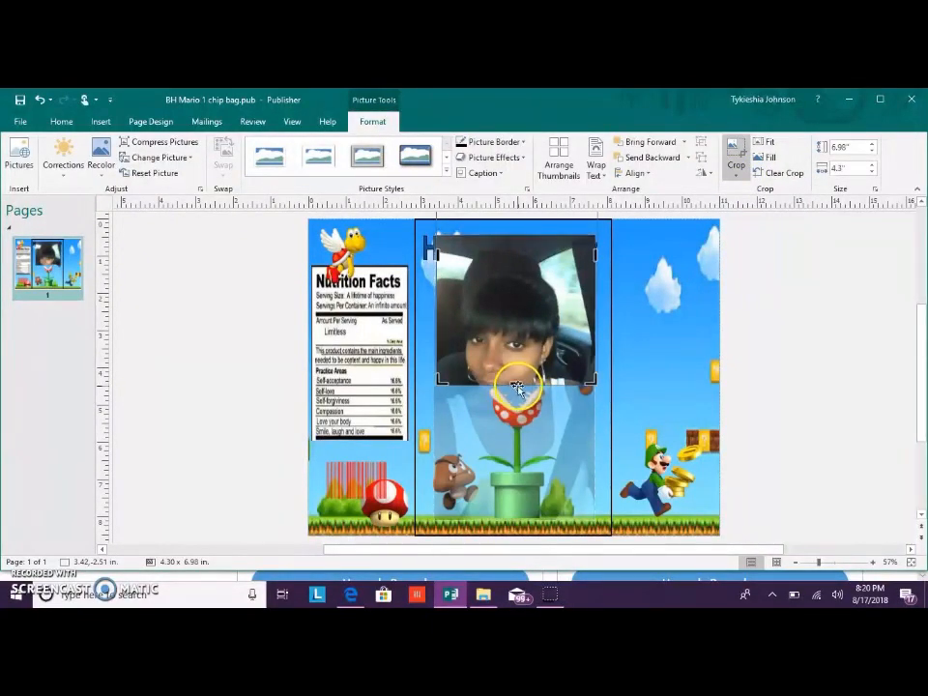
{"action": "left_click_drag", "start_coordinate": [517, 384], "coordinate": [529, 418]}
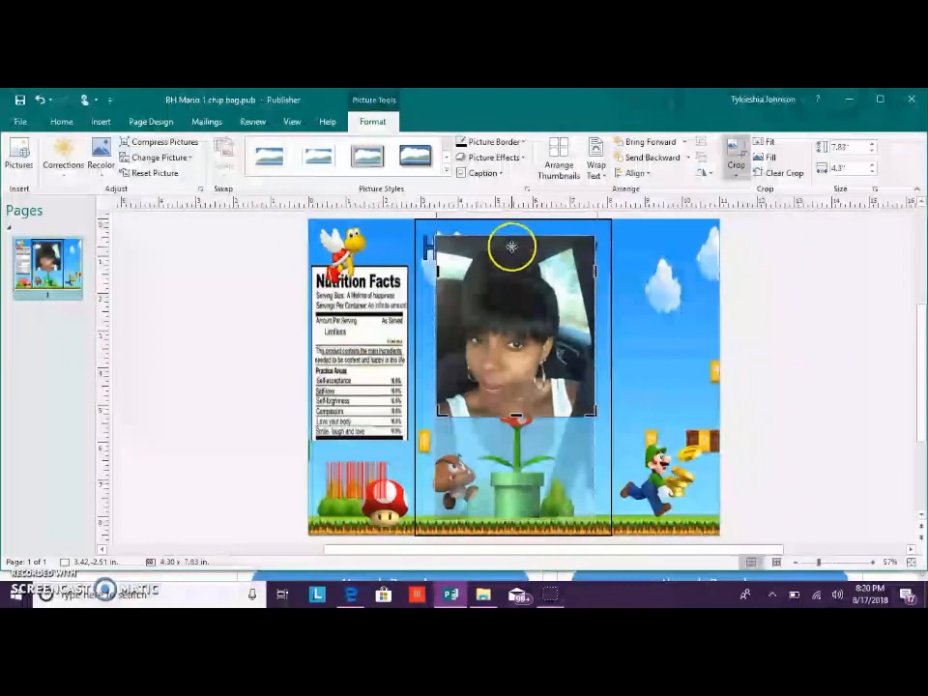
{"action": "scroll", "coordinate": [696, 310], "scroll_direction": "up", "scroll_amount": 1}
{"action": "left_click", "coordinate": [851, 307]}
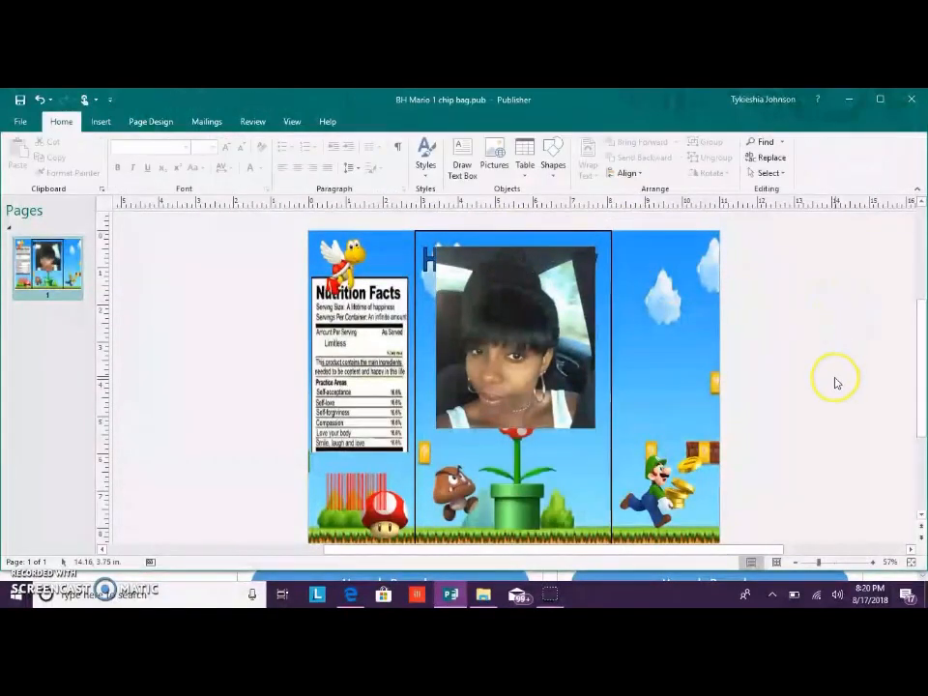
Scale the cropped photo down proportionally to about 3.76 × 6.85 in
{"action": "left_click", "coordinate": [605, 248]}
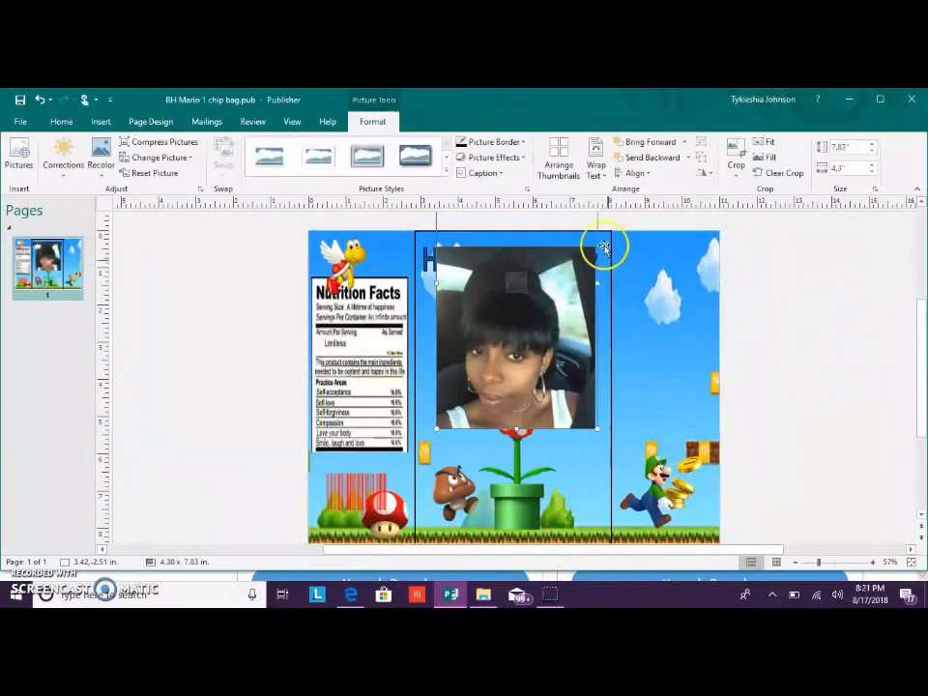
{"action": "scroll", "coordinate": [600, 354], "scroll_direction": "up", "scroll_amount": 2}
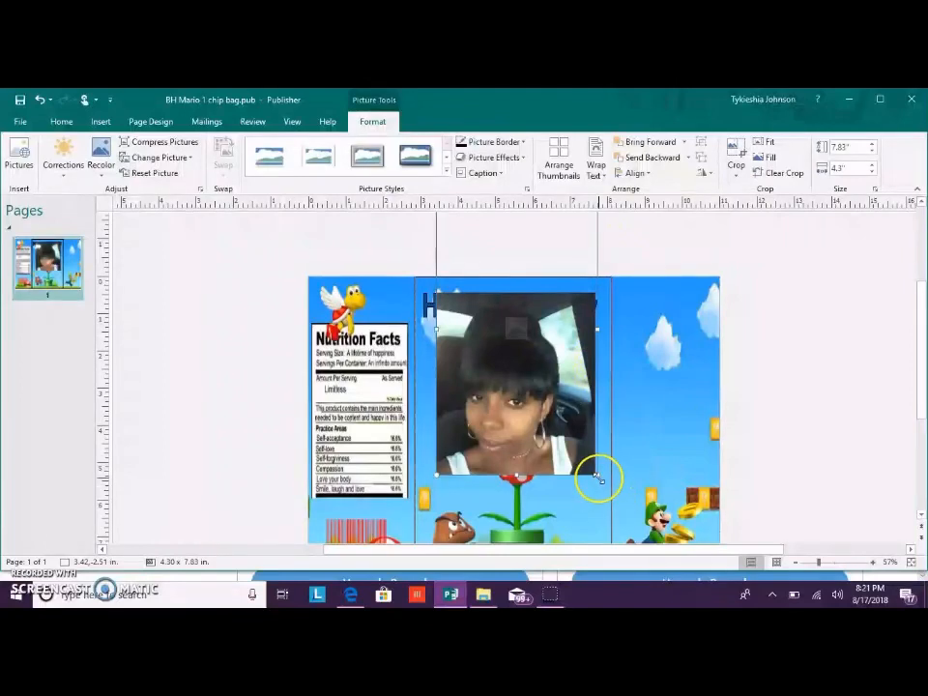
{"action": "left_click_drag", "start_coordinate": [595, 475], "coordinate": [565, 435]}
{"action": "scroll", "coordinate": [565, 435], "scroll_direction": "up", "scroll_amount": 3}
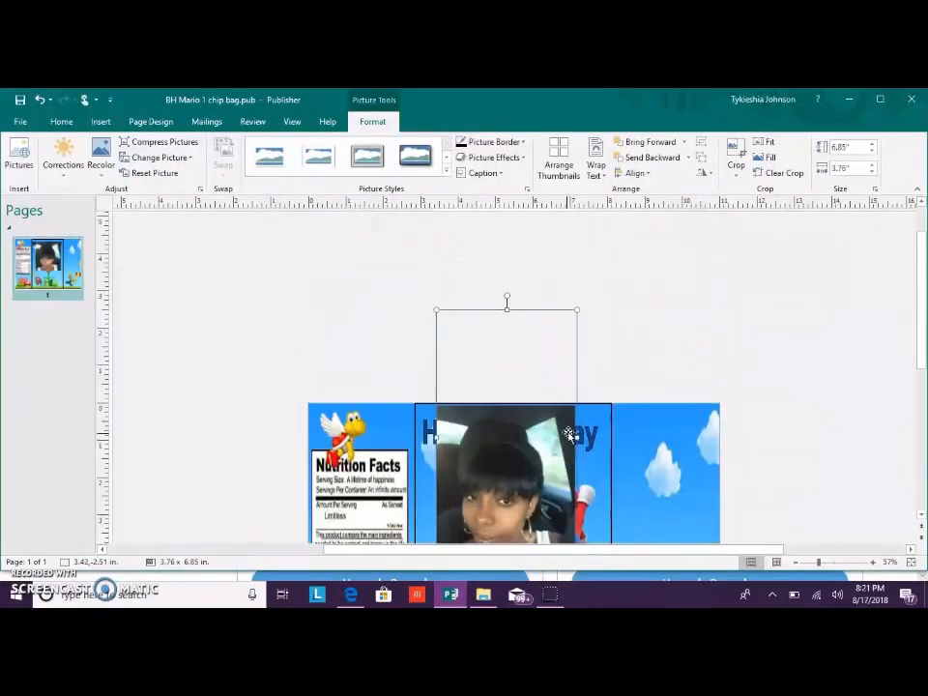
Crop away the empty area above the photo so the frame measures about 3.76 × 3.83 in
{"action": "left_click", "coordinate": [740, 161]}
{"action": "left_click", "coordinate": [737, 192]}
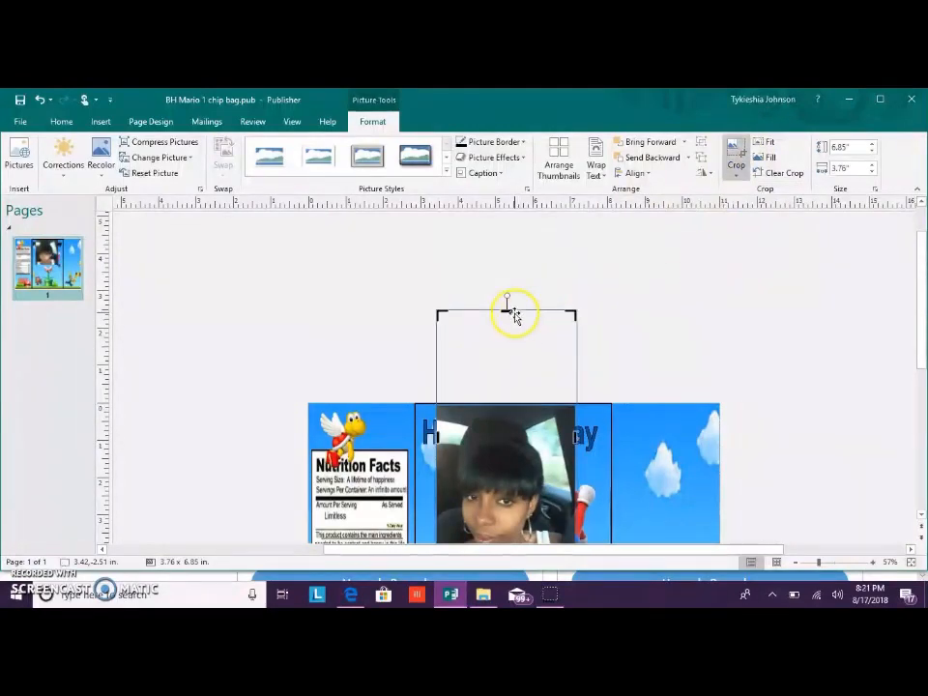
{"action": "left_click_drag", "start_coordinate": [508, 312], "coordinate": [505, 423]}
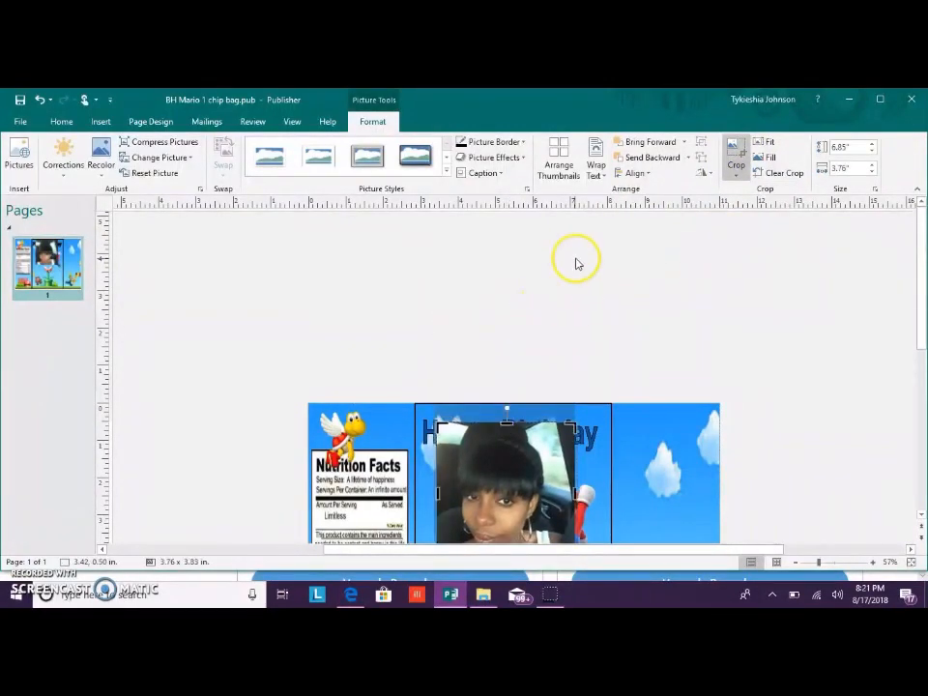
{"action": "left_click", "coordinate": [570, 326]}
Crop the photo to the oval basic shape
{"action": "scroll", "coordinate": [570, 325], "scroll_direction": "down", "scroll_amount": 1}
{"action": "left_click", "coordinate": [538, 424]}
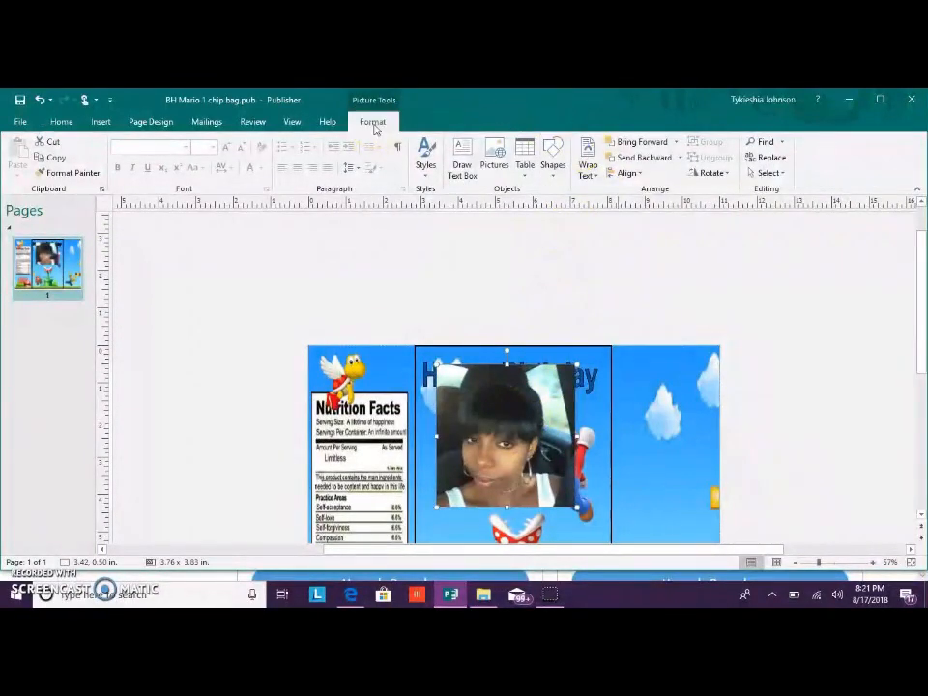
{"action": "left_click", "coordinate": [741, 172]}
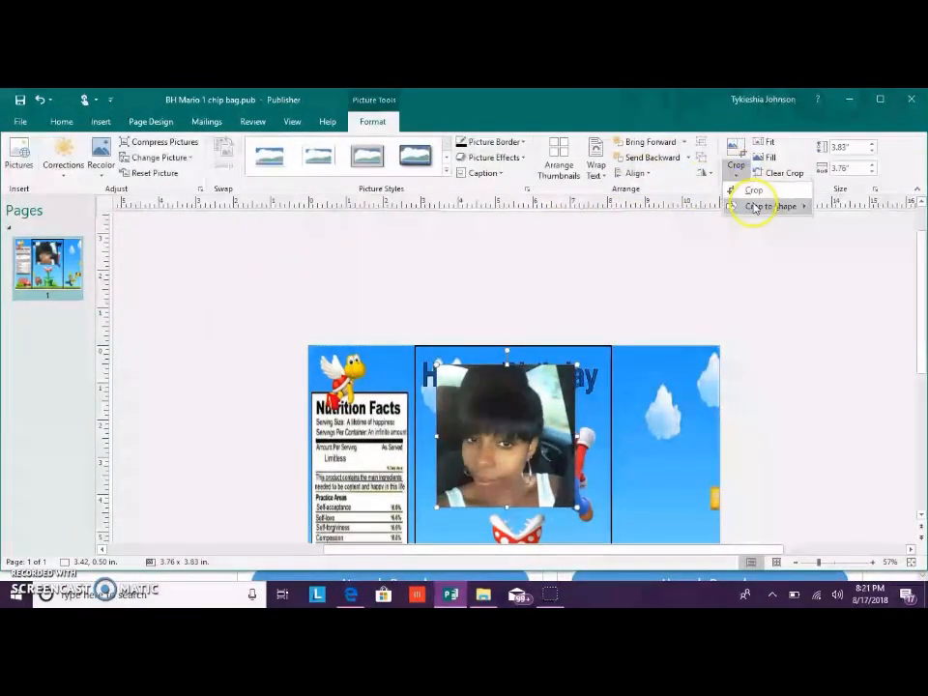
{"action": "left_click", "coordinate": [754, 207]}
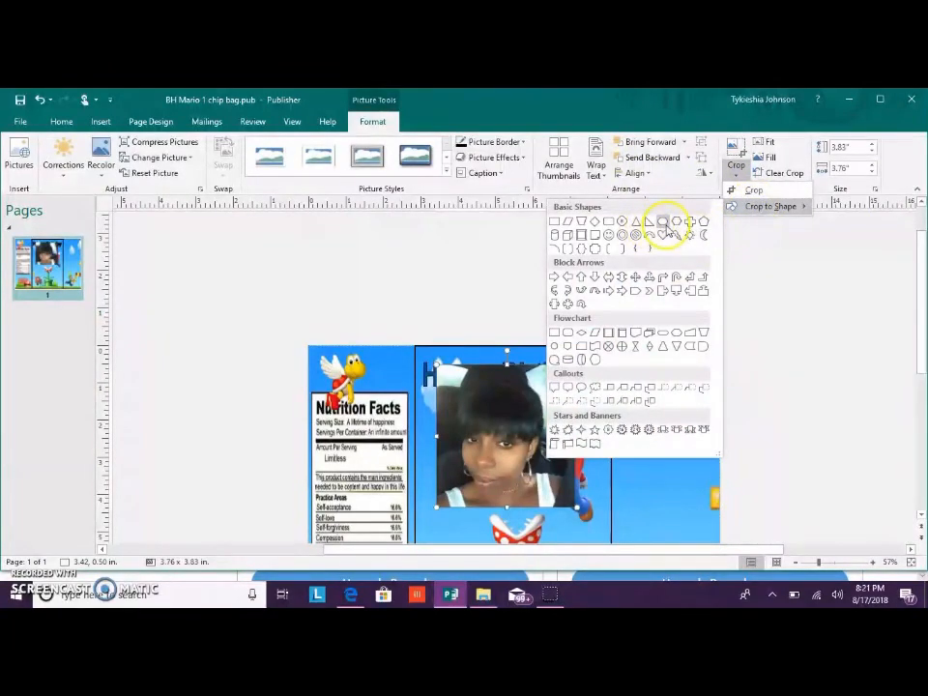
{"action": "left_click", "coordinate": [663, 225]}
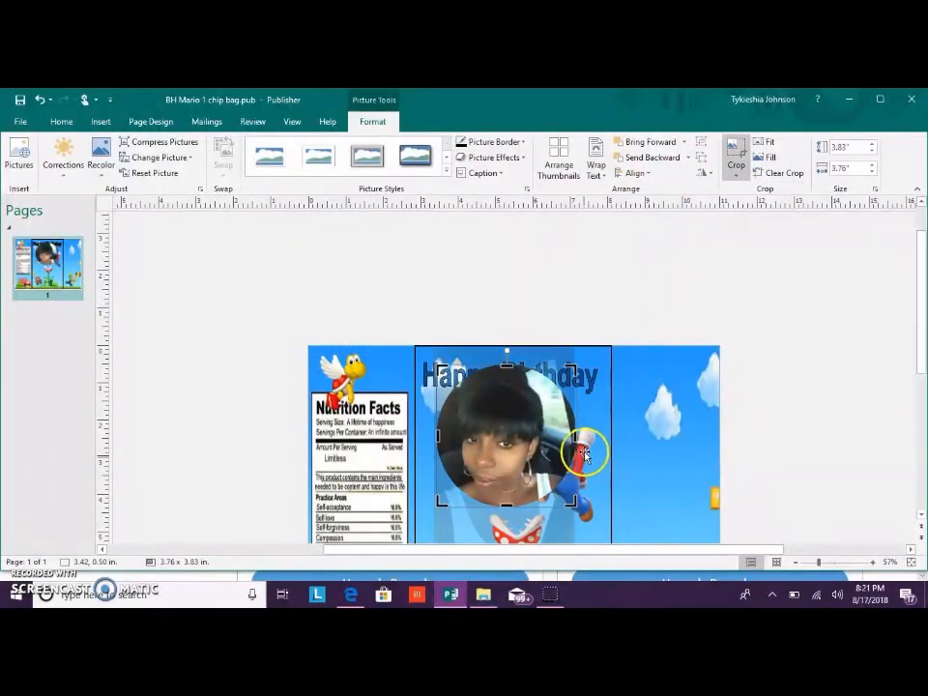
Enlarge the oval photo proportionally to about 4.67 × 4.76 in
{"action": "left_click", "coordinate": [608, 271]}
{"action": "scroll", "coordinate": [608, 272], "scroll_direction": "down", "scroll_amount": 2}
{"action": "left_click", "coordinate": [551, 375]}
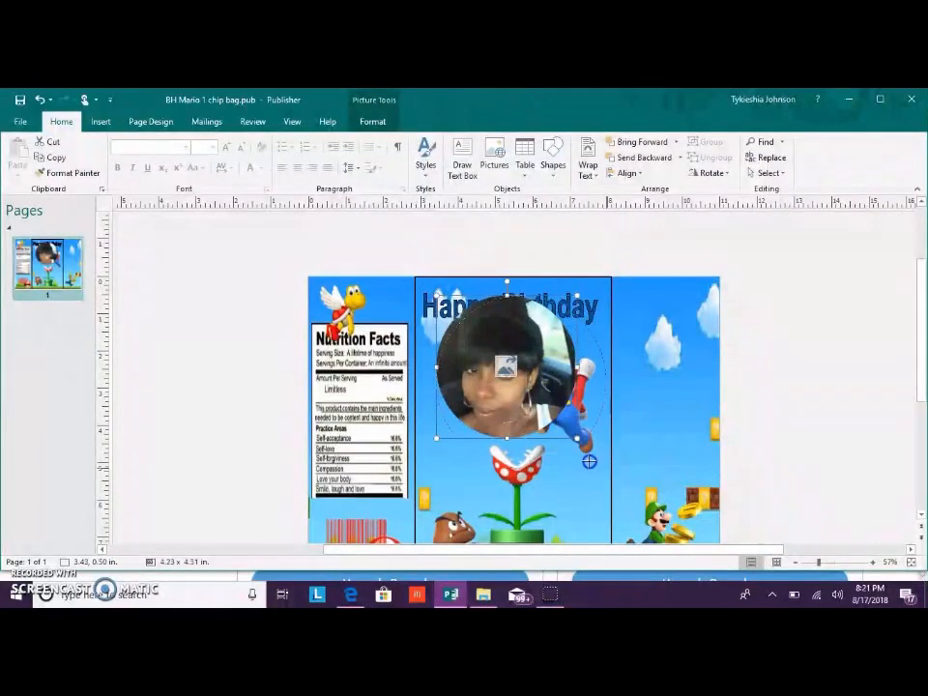
{"action": "left_click_drag", "start_coordinate": [601, 475], "coordinate": [606, 473]}
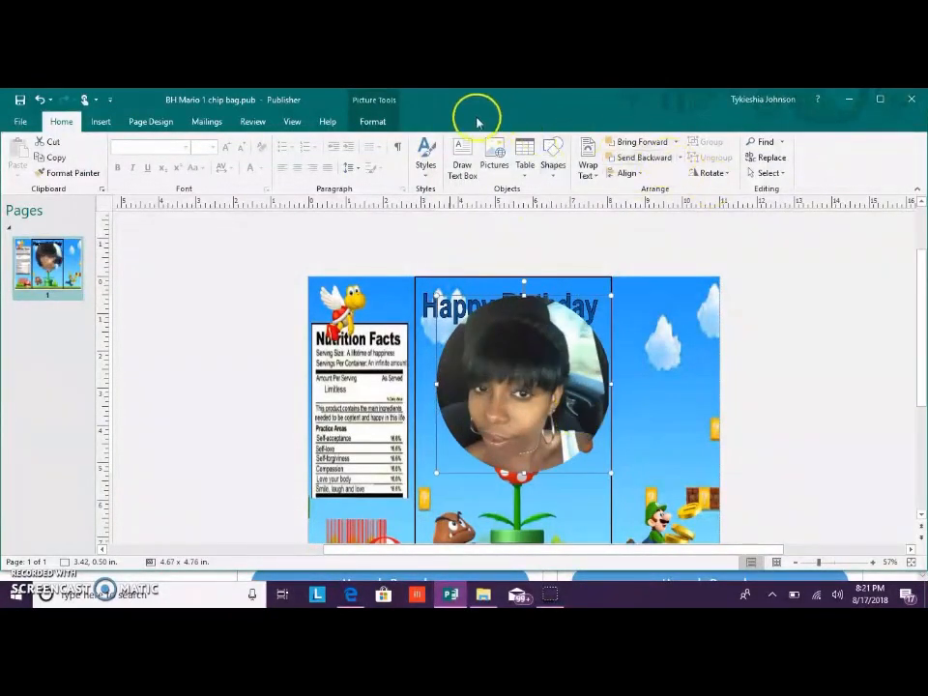
Crop in the photo's right and left sides so the oval frame measures about 3.33 × 4.76 in
{"action": "left_click", "coordinate": [372, 120]}
{"action": "left_click", "coordinate": [734, 172]}
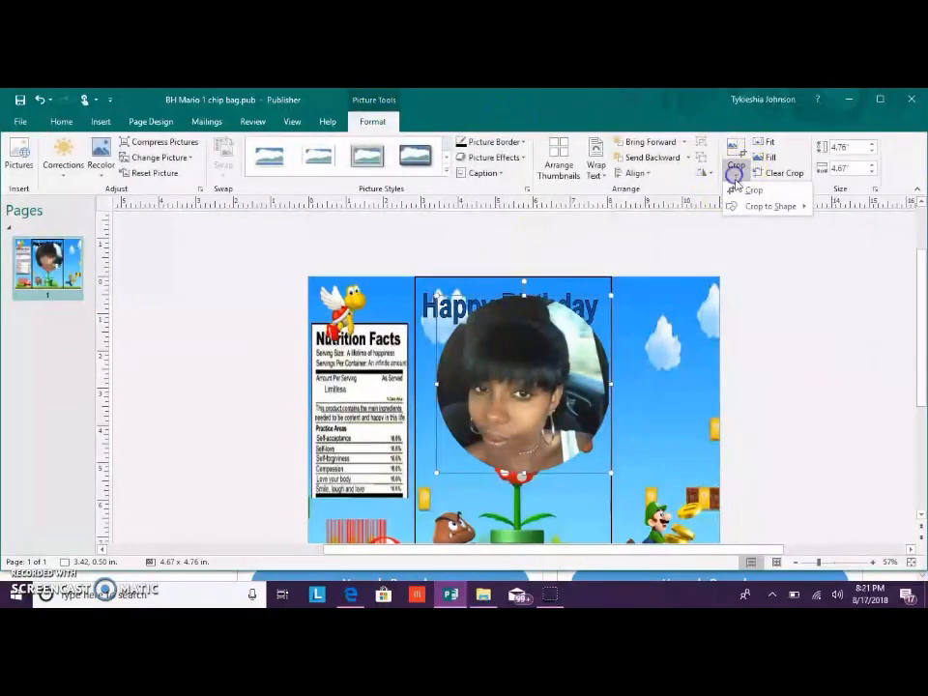
{"action": "mouse_move", "coordinate": [757, 214]}
{"action": "left_click", "coordinate": [673, 224]}
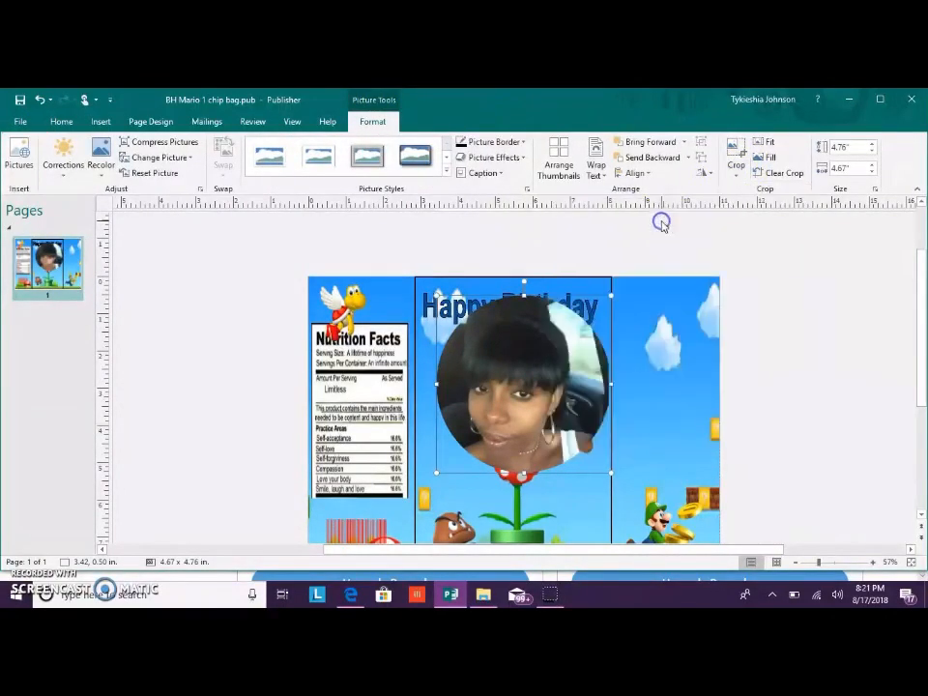
{"action": "left_click_drag", "start_coordinate": [610, 385], "coordinate": [574, 380]}
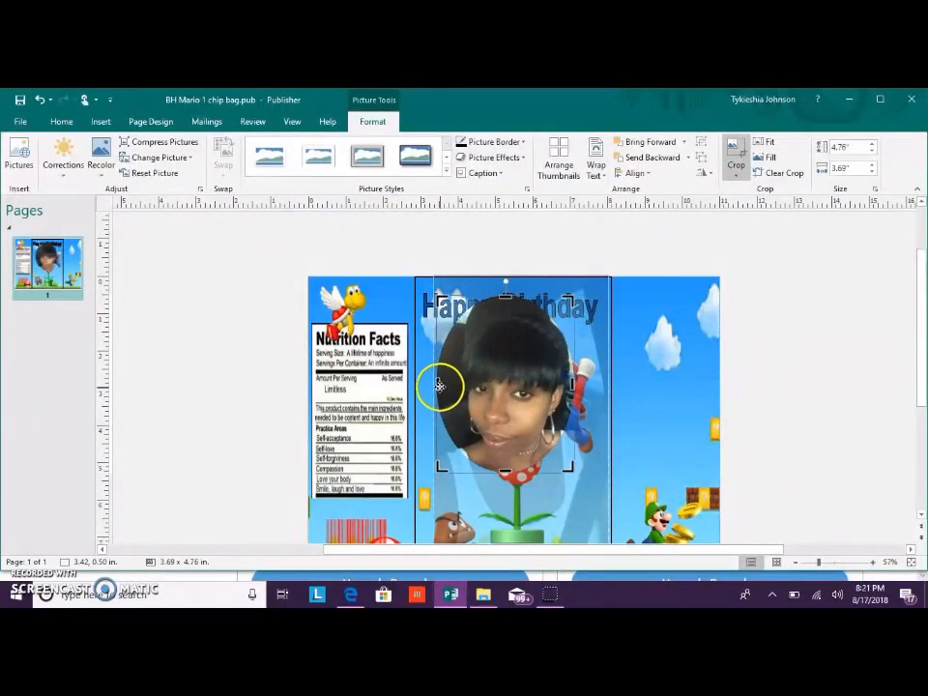
{"action": "left_click_drag", "start_coordinate": [435, 383], "coordinate": [451, 384]}
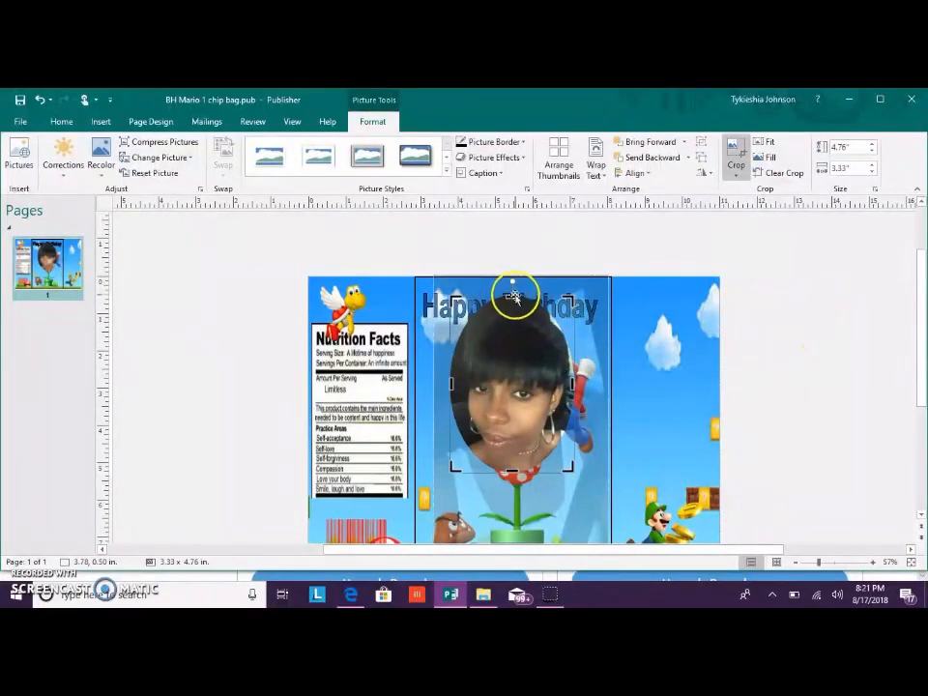
{"action": "left_click", "coordinate": [768, 298]}
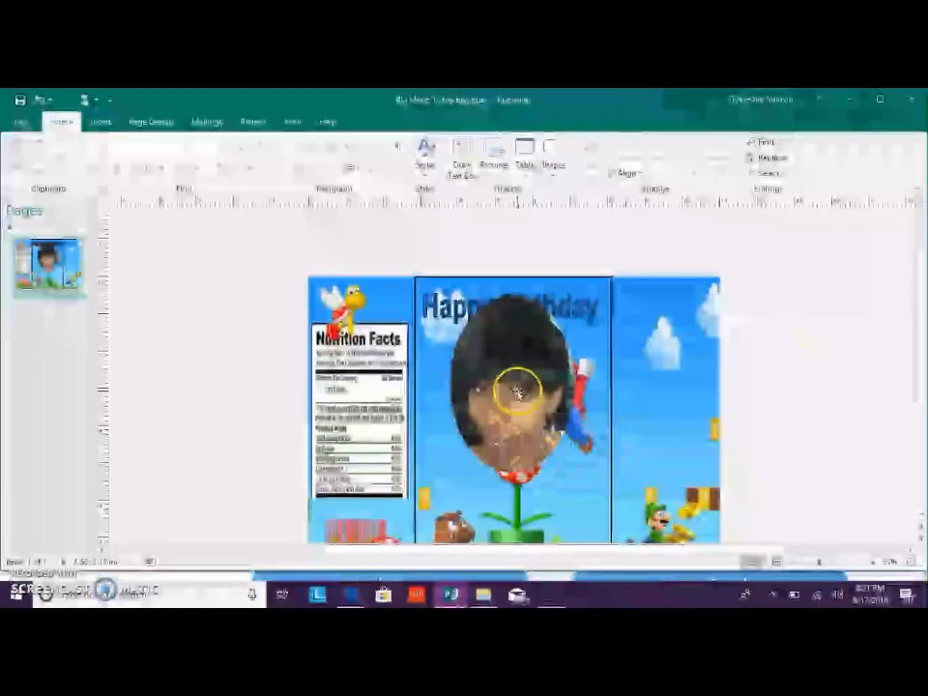
Shrink the oval photo to about 1.89 × 1.78 in. and place it beside Mario, below the birthday title
{"action": "scroll", "coordinate": [561, 366], "scroll_direction": "down", "scroll_amount": 1}
{"action": "left_click", "coordinate": [574, 238]}
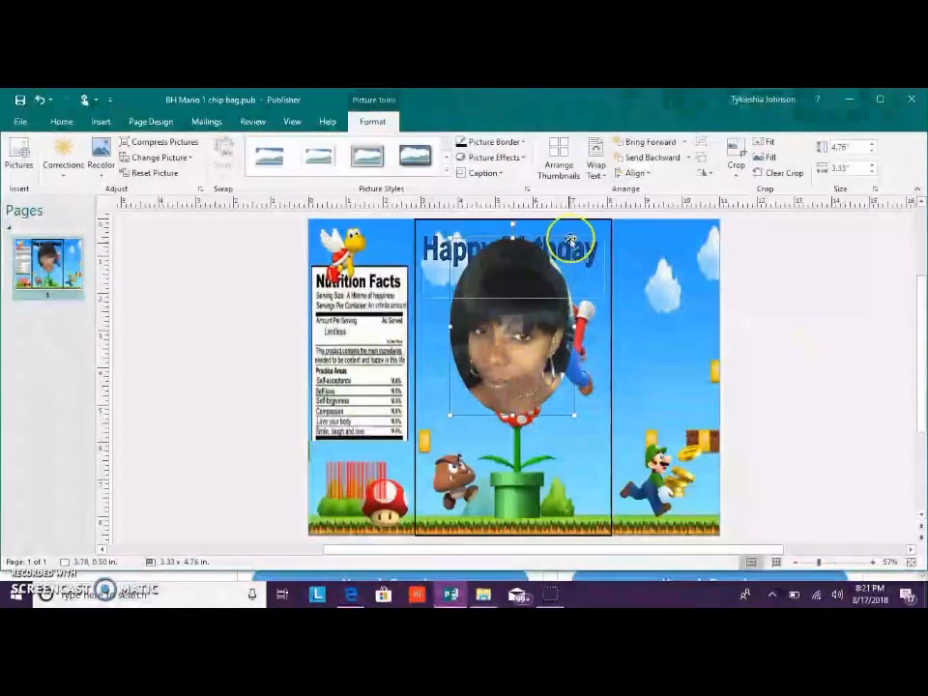
{"action": "left_click_drag", "start_coordinate": [559, 261], "coordinate": [561, 287]}
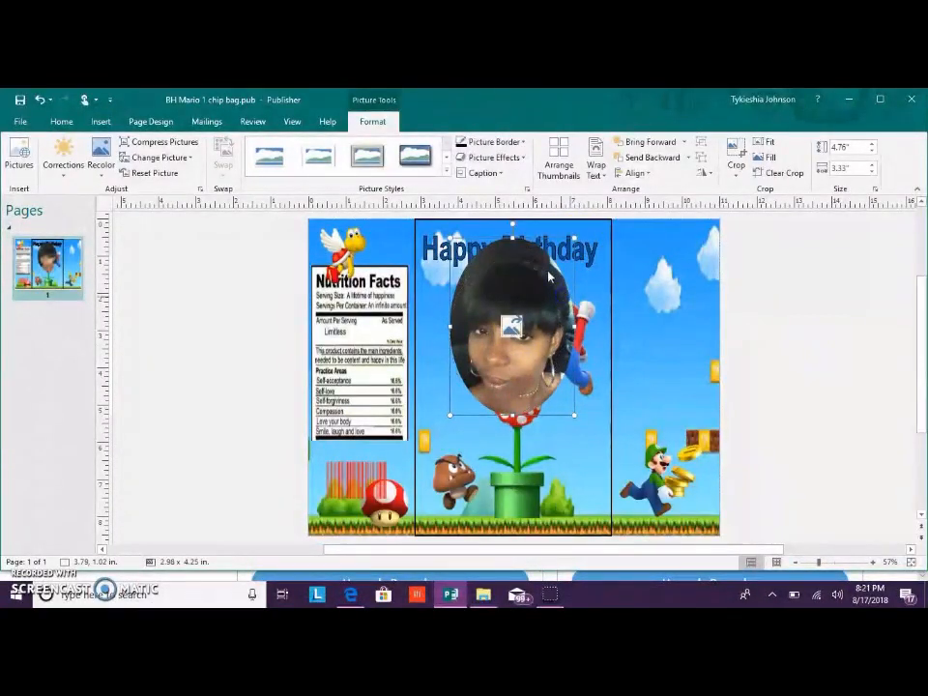
{"action": "left_click_drag", "start_coordinate": [505, 257], "coordinate": [519, 312]}
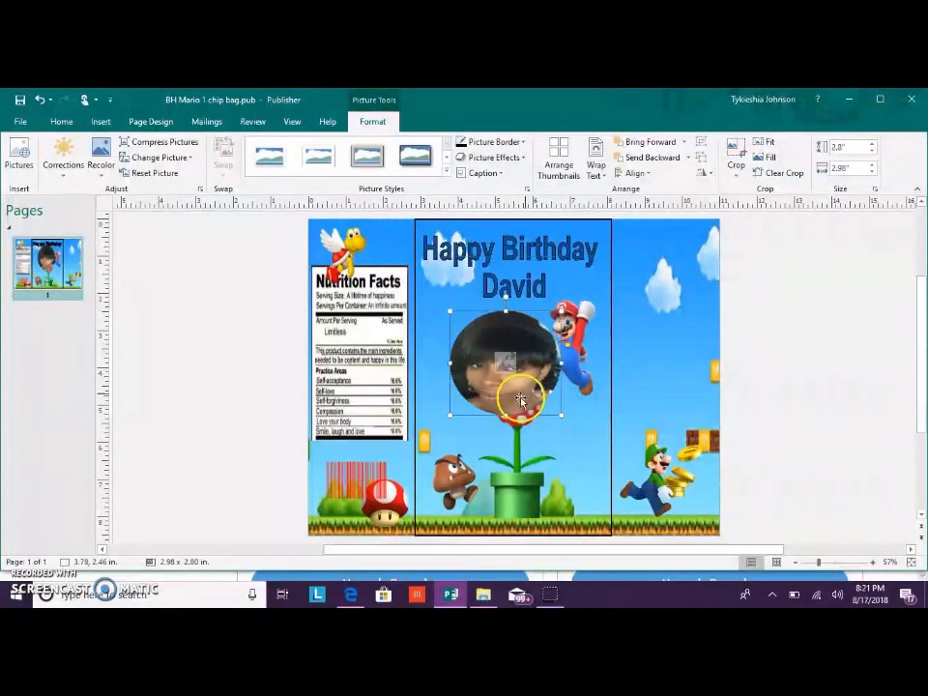
{"action": "left_click_drag", "start_coordinate": [562, 416], "coordinate": [521, 362]}
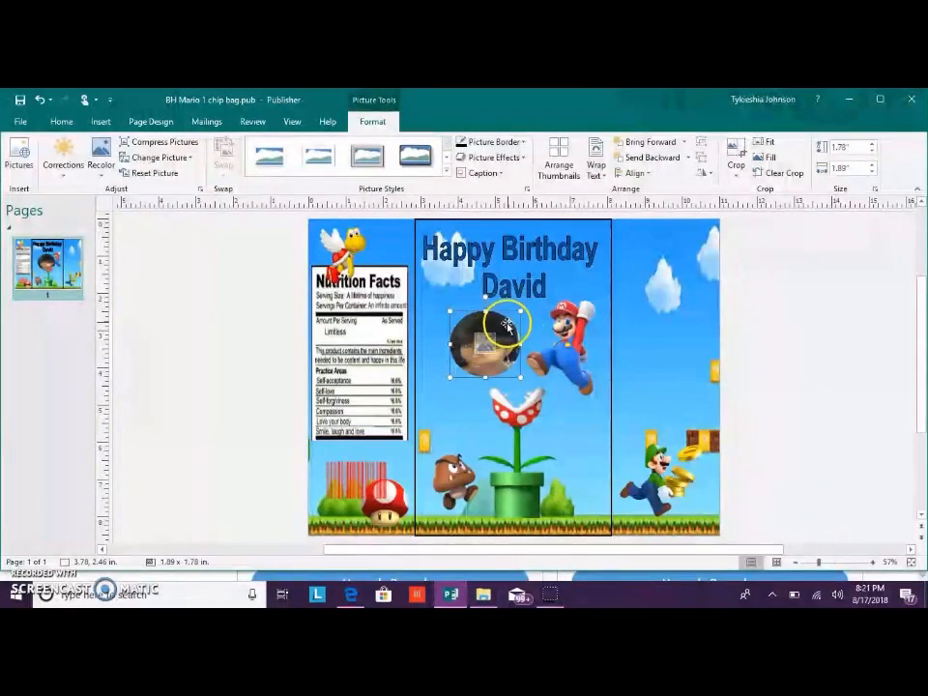
{"action": "left_click_drag", "start_coordinate": [501, 318], "coordinate": [483, 329]}
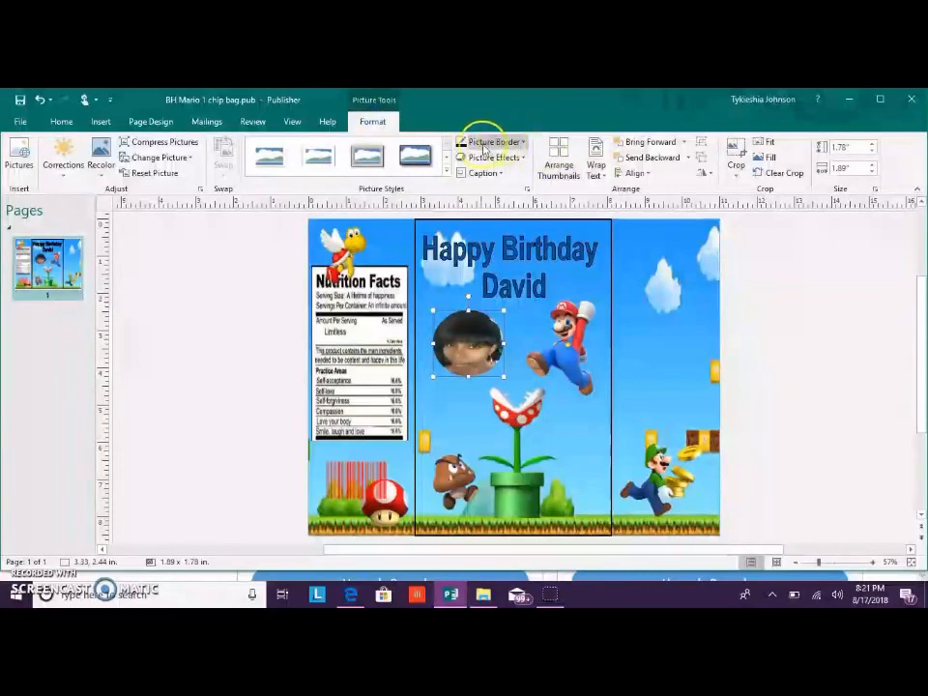
Give the photo a thicker gold border and enlarge it to about 2.54 × 2.39 in
{"action": "left_click", "coordinate": [522, 143]}
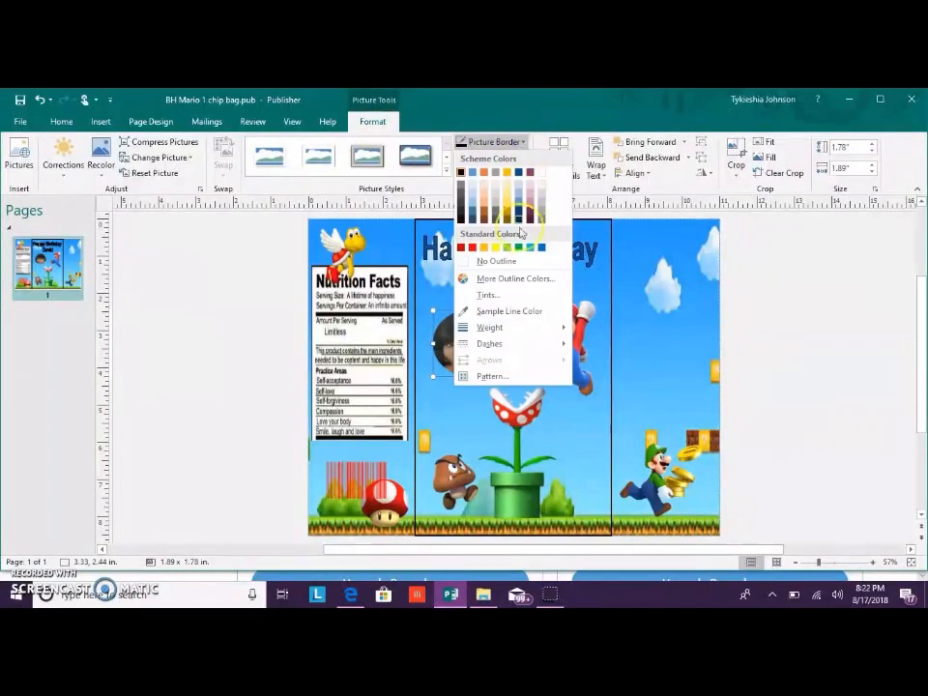
{"action": "left_click", "coordinate": [510, 206]}
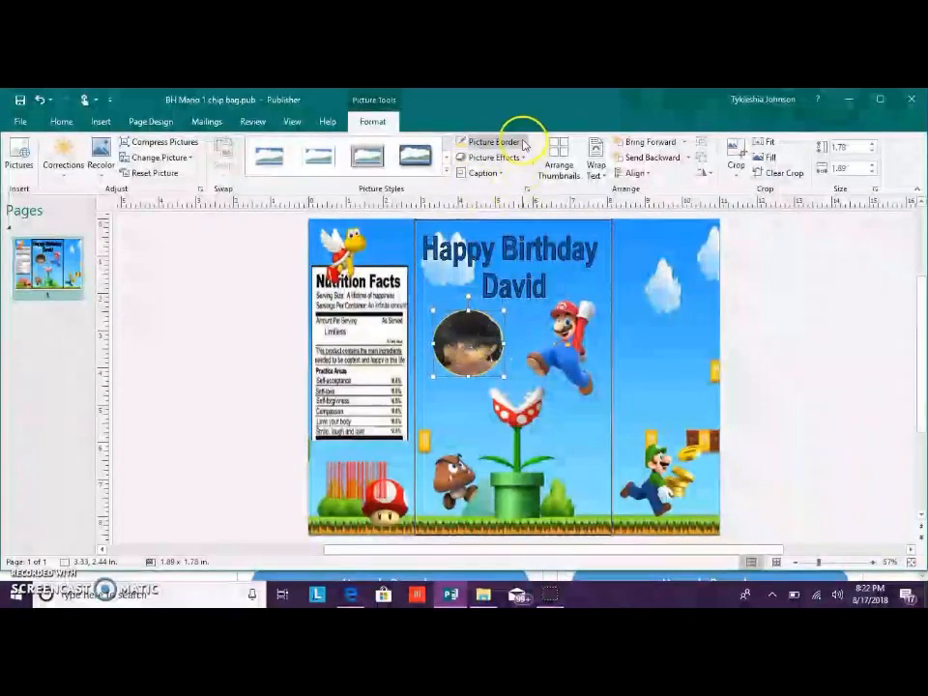
{"action": "left_click", "coordinate": [522, 143]}
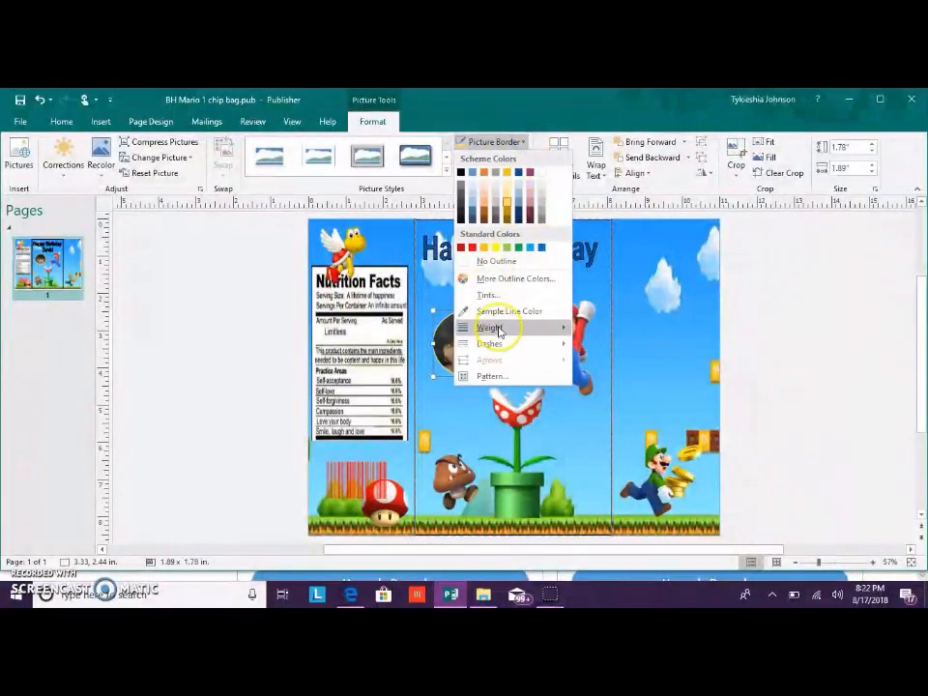
{"action": "mouse_move", "coordinate": [495, 327]}
{"action": "left_click", "coordinate": [640, 431]}
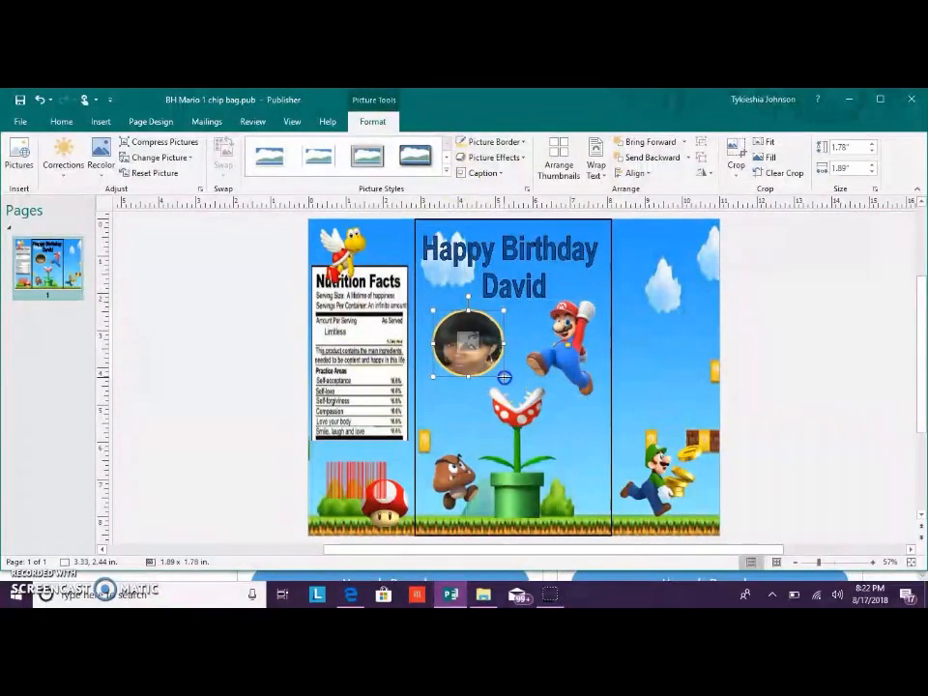
{"action": "left_click_drag", "start_coordinate": [513, 389], "coordinate": [528, 403]}
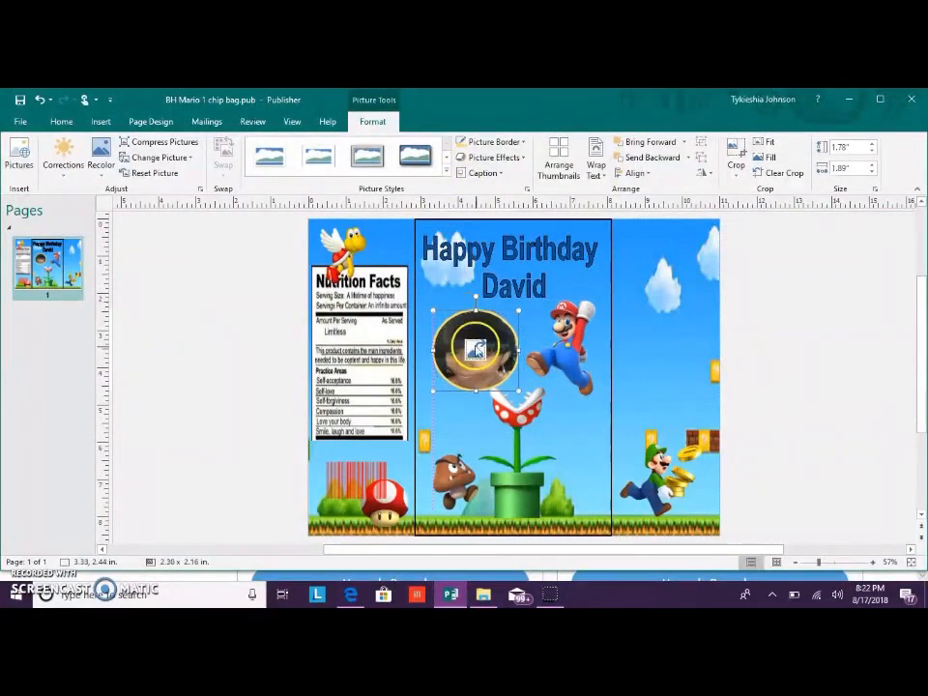
{"action": "left_click_drag", "start_coordinate": [426, 301], "coordinate": [417, 293]}
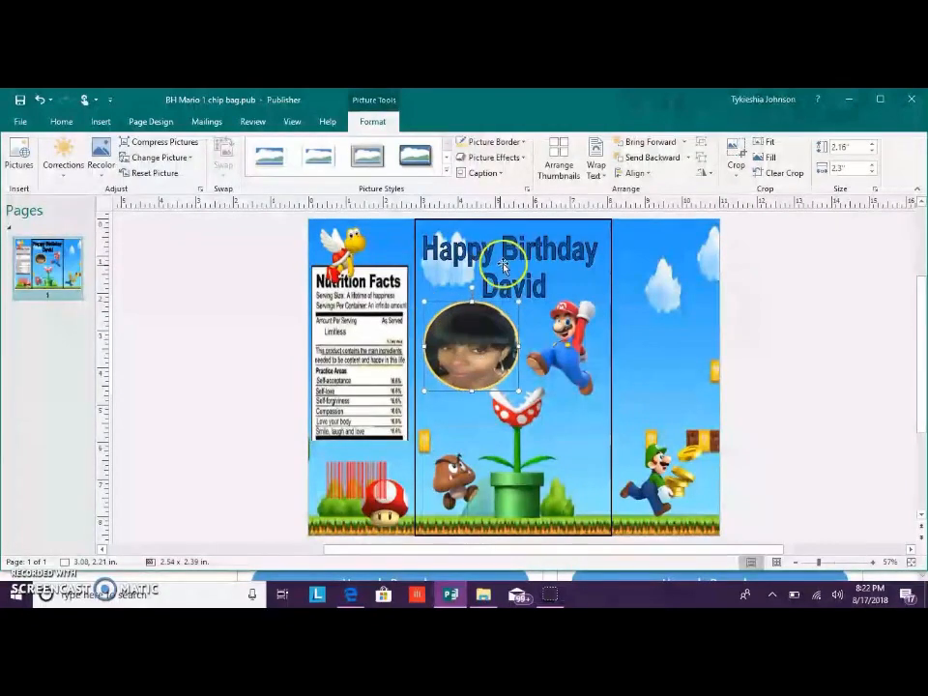
Fill the Happy Birthday title WordArt with the standard red color
{"action": "left_click", "coordinate": [517, 253]}
{"action": "right_click", "coordinate": [517, 256]}
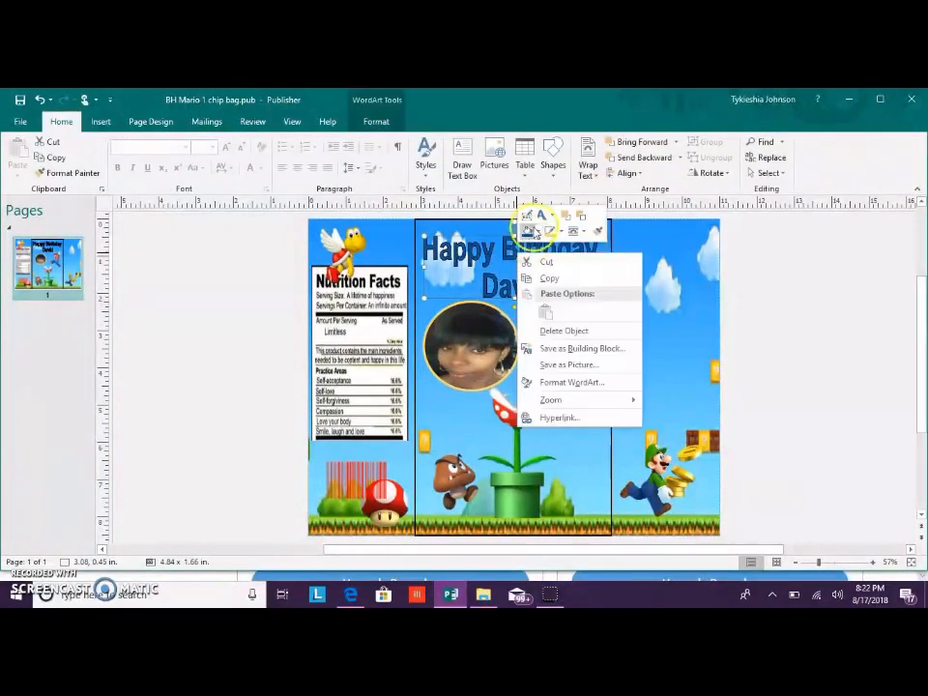
{"action": "left_click", "coordinate": [537, 235]}
{"action": "left_click", "coordinate": [543, 345]}
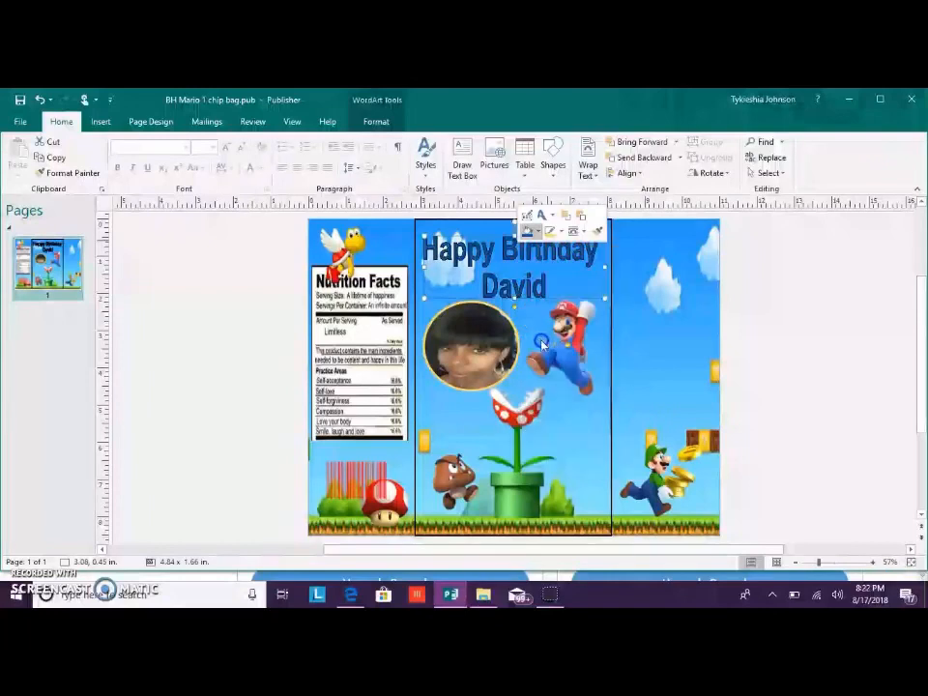
Give the Happy Birthday title a light green outline with a weight of 3 pt
{"action": "left_click", "coordinate": [560, 232]}
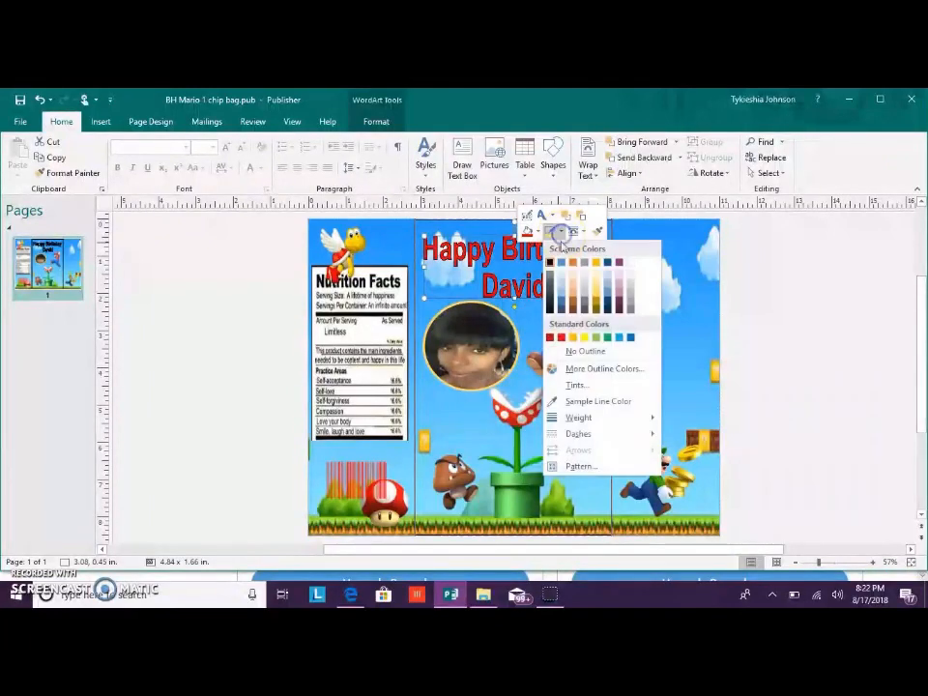
{"action": "left_click", "coordinate": [595, 337]}
{"action": "left_click", "coordinate": [559, 232]}
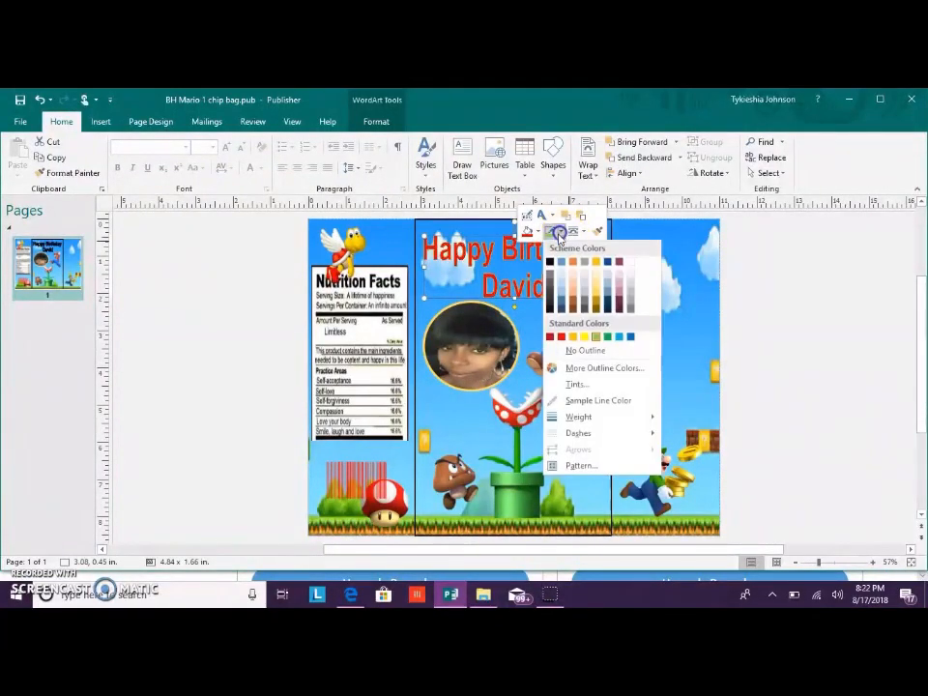
{"action": "mouse_move", "coordinate": [634, 419]}
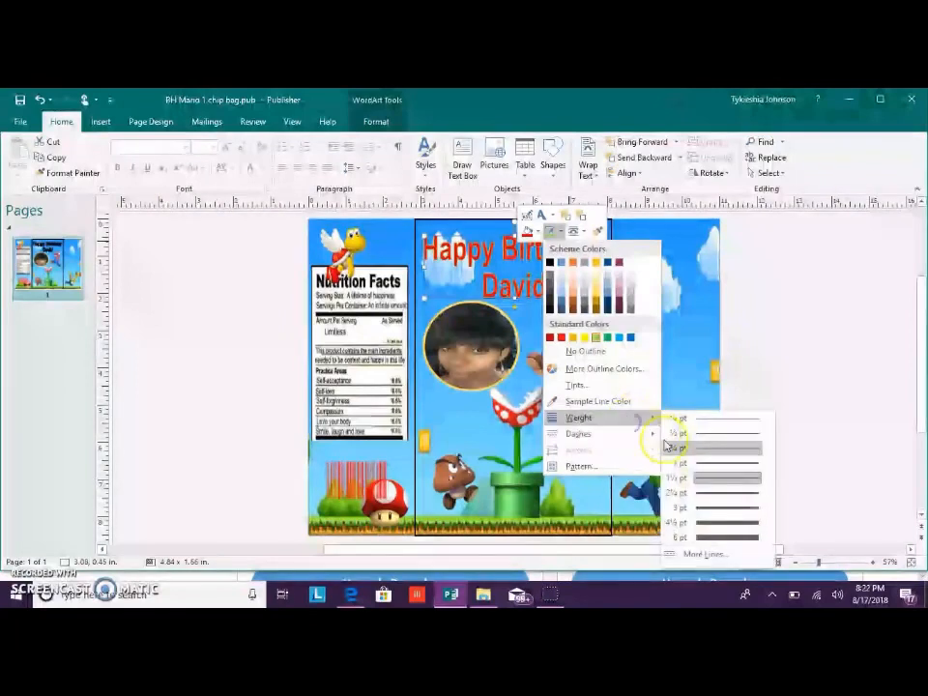
{"action": "left_click", "coordinate": [708, 506]}
{"action": "left_click", "coordinate": [789, 426]}
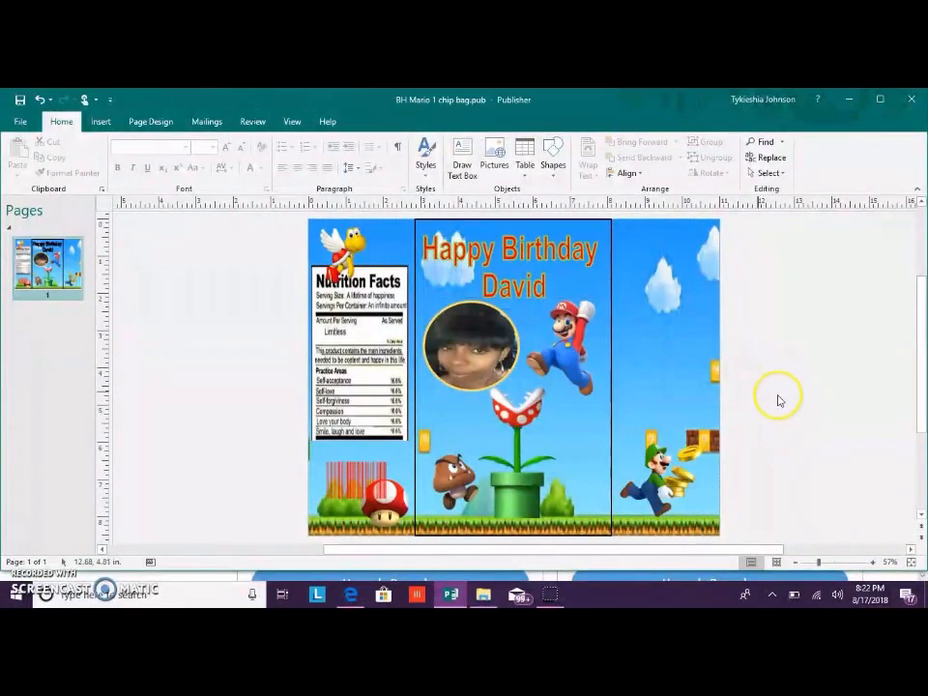
Insert WordArt reading "Thanks for coming" over three lines and move it onto the panel to the right of the front
{"action": "left_click", "coordinate": [101, 122]}
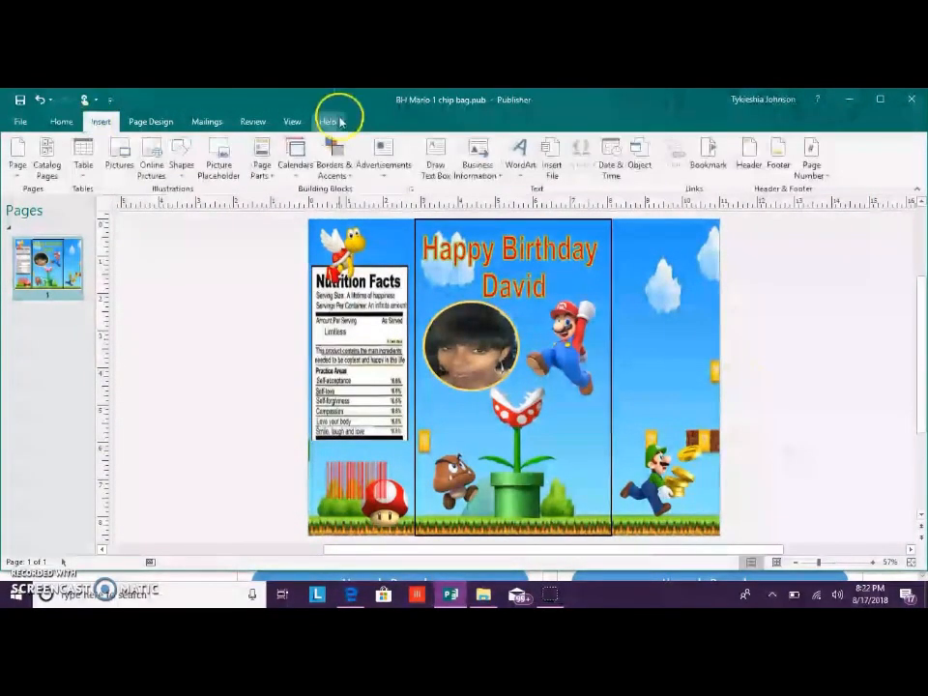
{"action": "left_click", "coordinate": [526, 162]}
{"action": "left_click", "coordinate": [629, 328]}
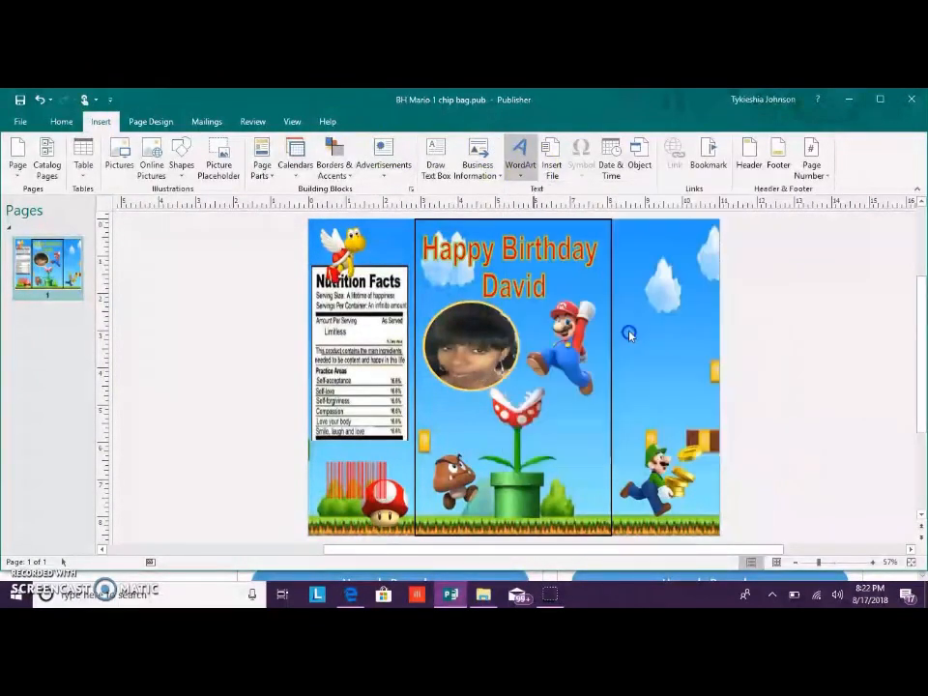
{"action": "key", "text": "Caps_Lock"}
{"action": "type", "text": "Thanks"}
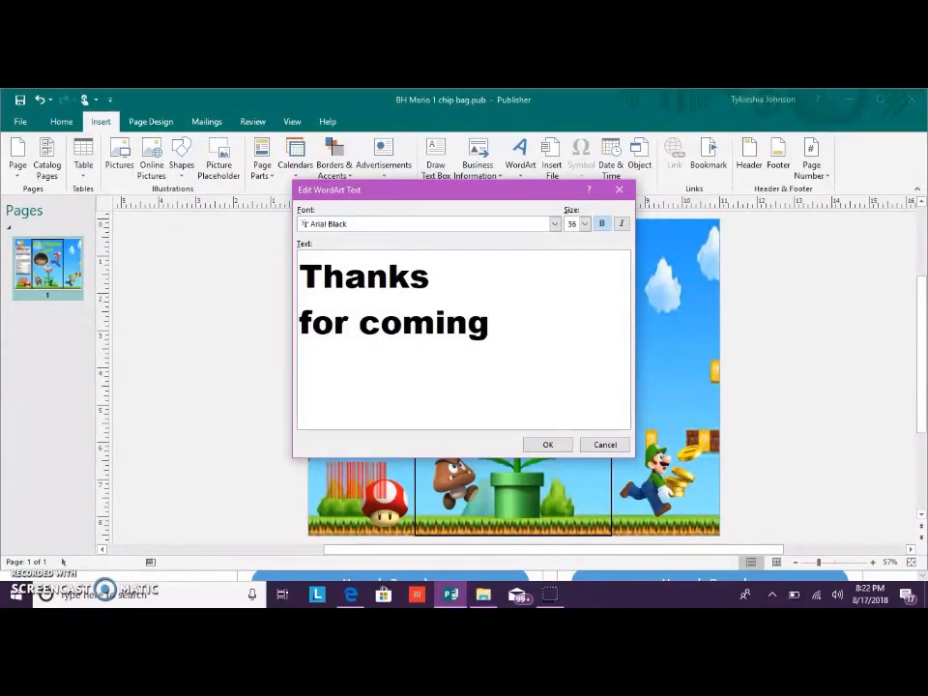
{"action": "key", "text": "Return"}
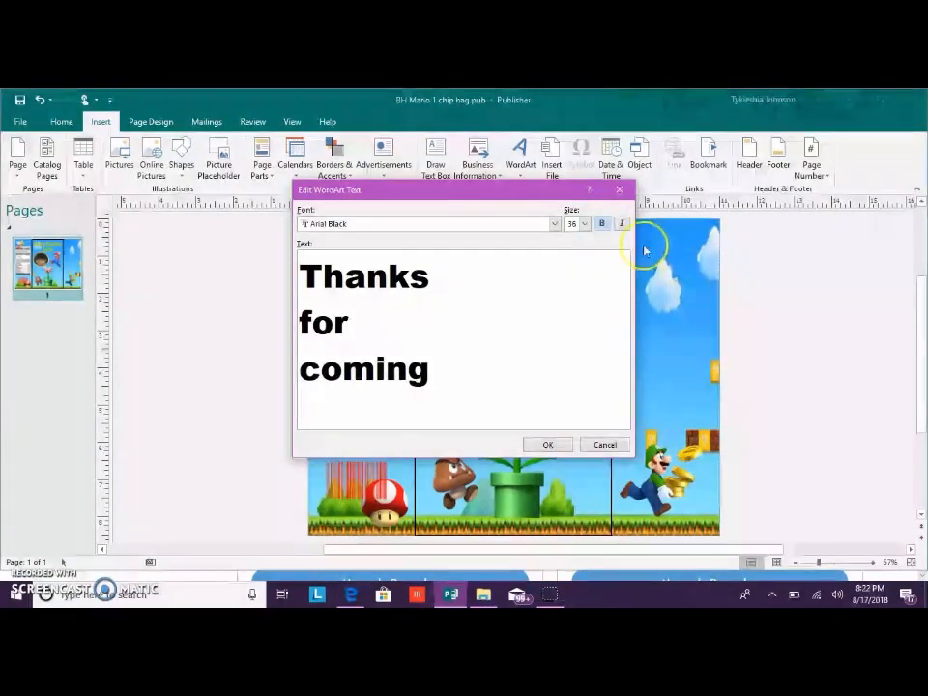
{"action": "left_click", "coordinate": [547, 443]}
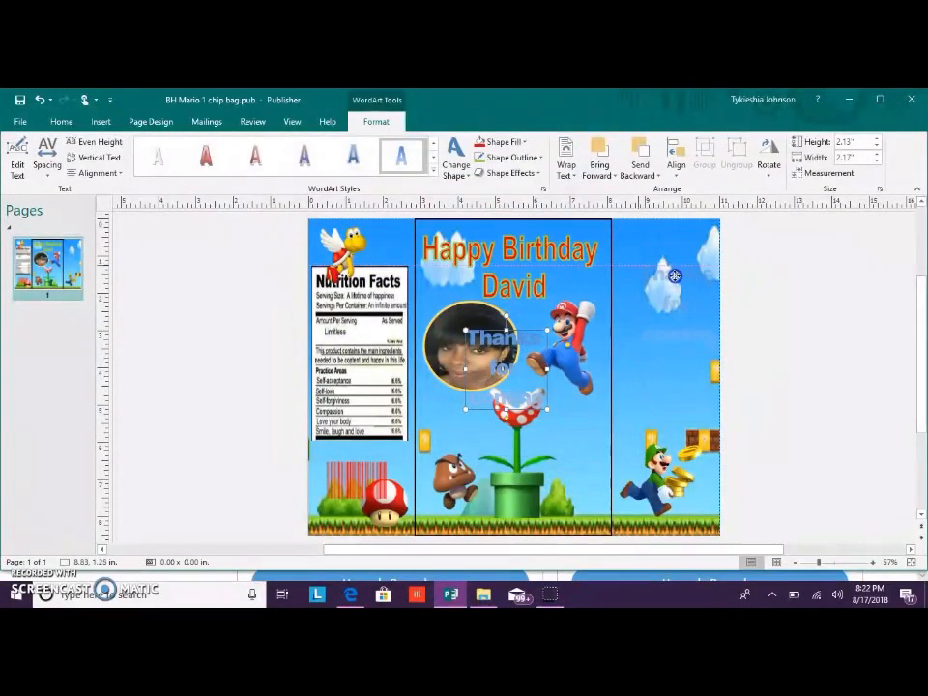
{"action": "left_click_drag", "start_coordinate": [675, 277], "coordinate": [701, 275]}
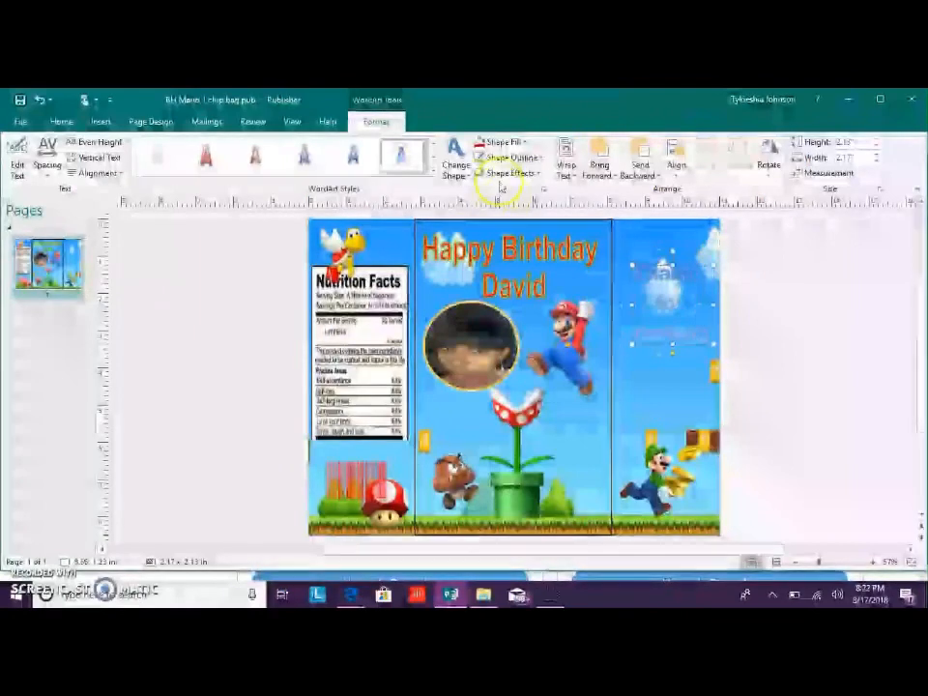
Fill the "Thanks for coming" WordArt red and stretch it to about 2.59 × 3.98 in
{"action": "left_click", "coordinate": [477, 143]}
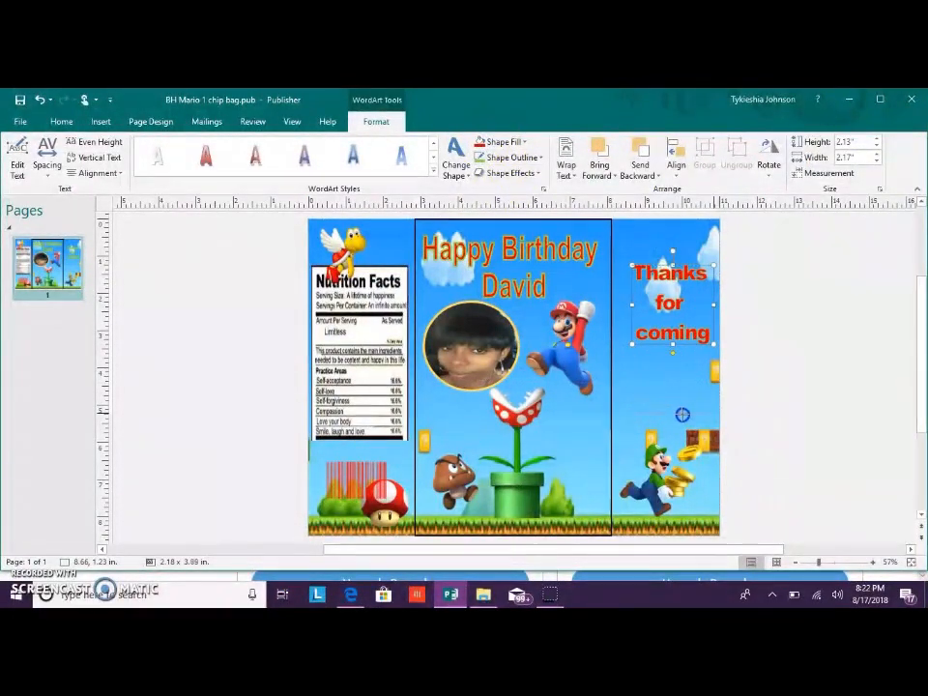
{"action": "left_click_drag", "start_coordinate": [682, 414], "coordinate": [681, 417]}
{"action": "left_click_drag", "start_coordinate": [632, 339], "coordinate": [619, 339]}
{"action": "left_click", "coordinate": [716, 339]}
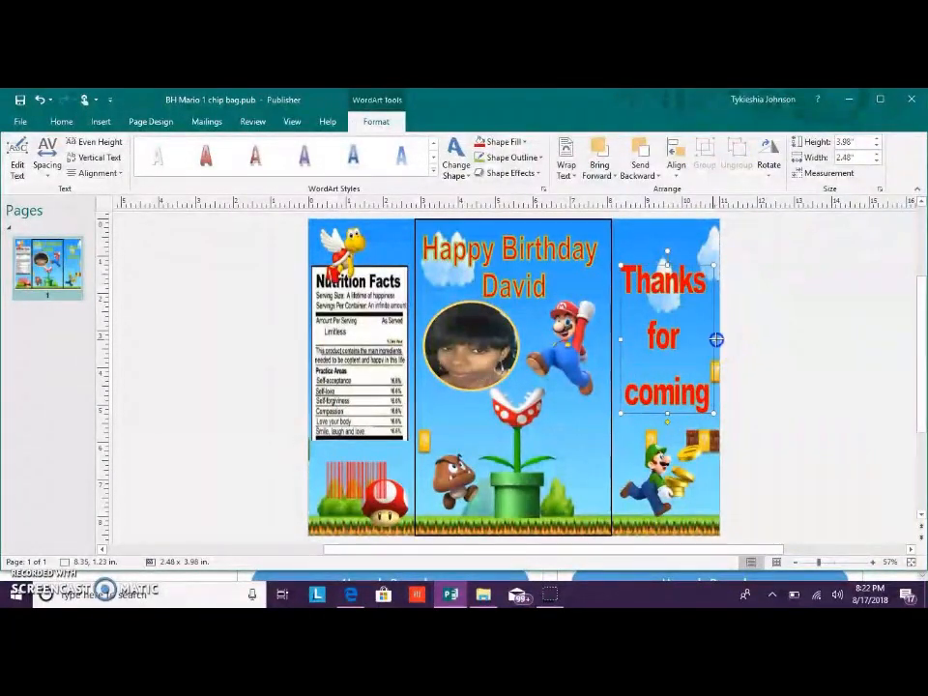
{"action": "left_click_drag", "start_coordinate": [716, 339], "coordinate": [720, 340]}
Undo the stray move of the "Thanks for coming" text off the page and position it above Luigi at about 8.26, 0.62 in
{"action": "mouse_move", "coordinate": [675, 280]}
{"action": "left_mouse_down"}
{"action": "mouse_move", "coordinate": [666, 259]}
{"action": "mouse_move", "coordinate": [669, 268]}
{"action": "left_mouse_up"}
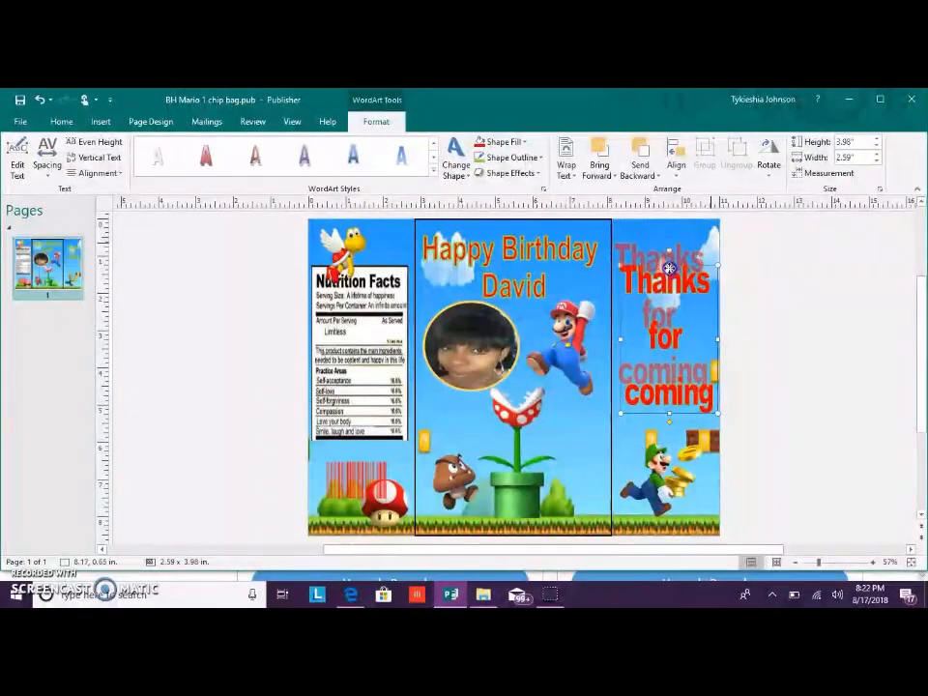
{"action": "left_click_drag", "start_coordinate": [325, 396], "coordinate": [318, 397]}
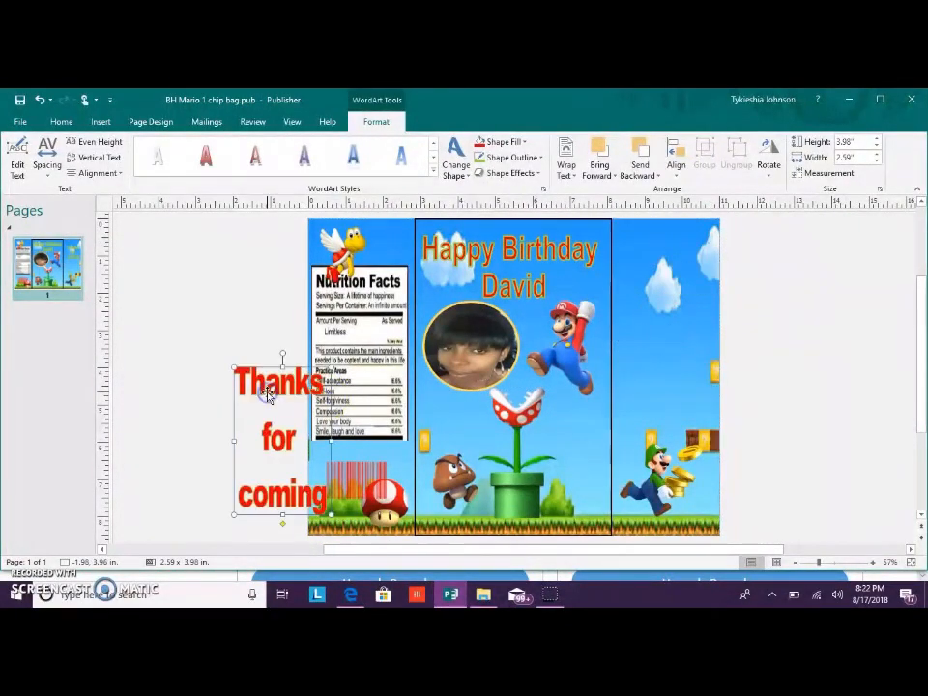
{"action": "left_click", "coordinate": [39, 97]}
{"action": "mouse_move", "coordinate": [673, 274]}
{"action": "left_mouse_down"}
{"action": "mouse_move", "coordinate": [674, 245]}
{"action": "mouse_move", "coordinate": [675, 259]}
{"action": "left_mouse_up"}
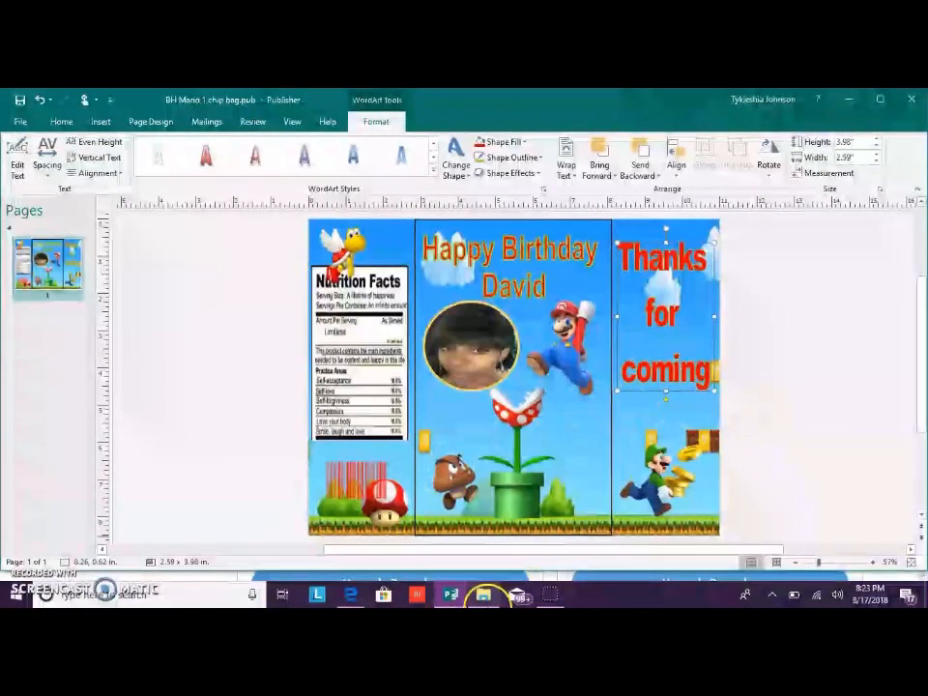
Delete the black outline rectangle around the chip bag's front panel and save the publication
{"action": "left_click", "coordinate": [418, 227]}
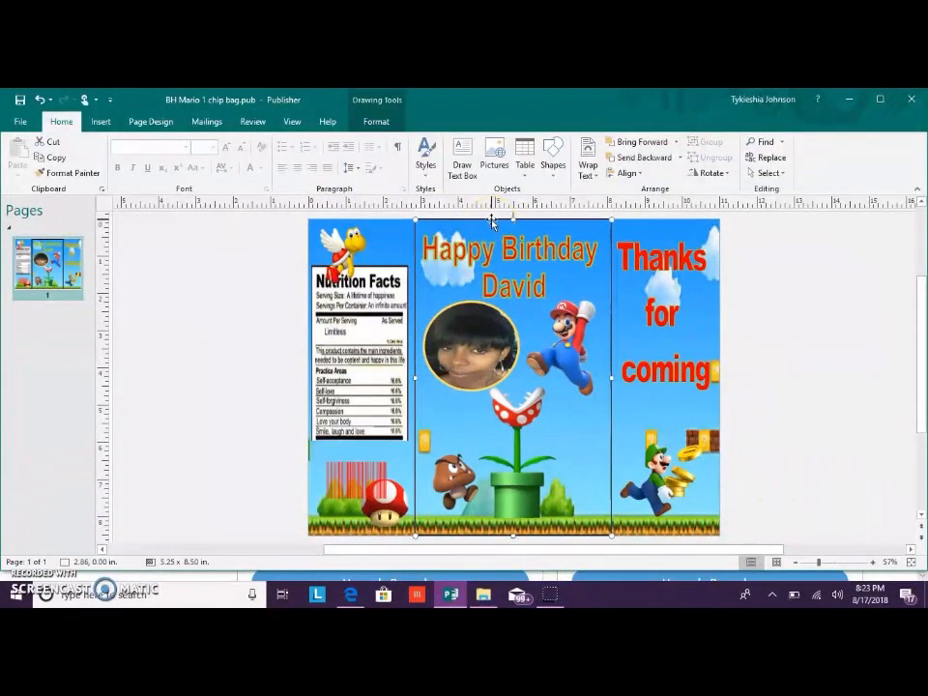
{"action": "left_click", "coordinate": [784, 418]}
{"action": "left_click", "coordinate": [19, 102]}
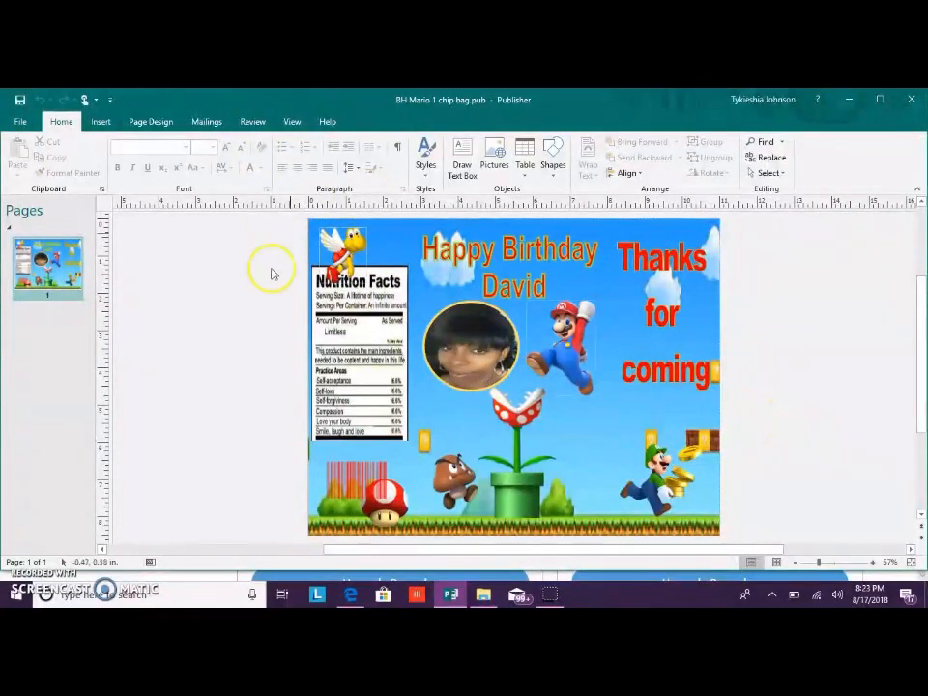
Save a PDF copy of the label in the Chip Bags folder under the name BH Mario 1 chip bag
{"action": "left_click", "coordinate": [18, 122]}
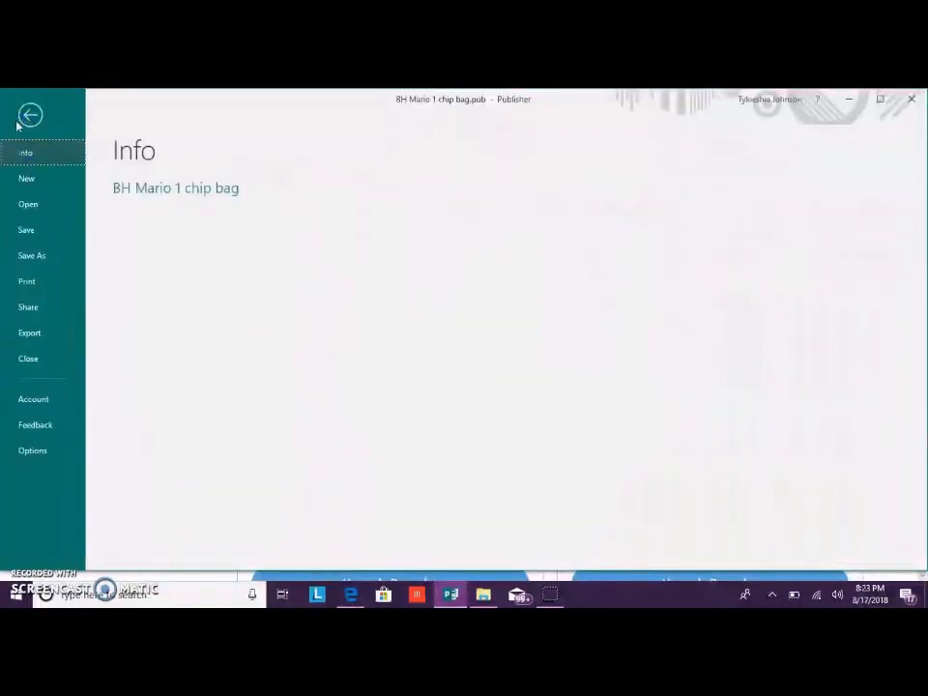
{"action": "left_click", "coordinate": [64, 259]}
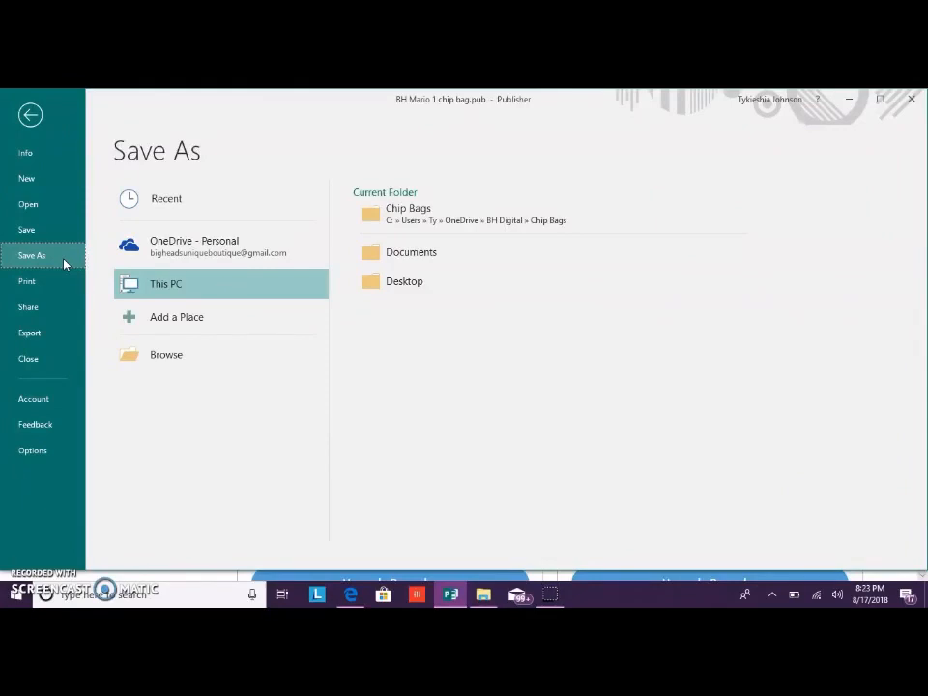
{"action": "left_click", "coordinate": [16, 232]}
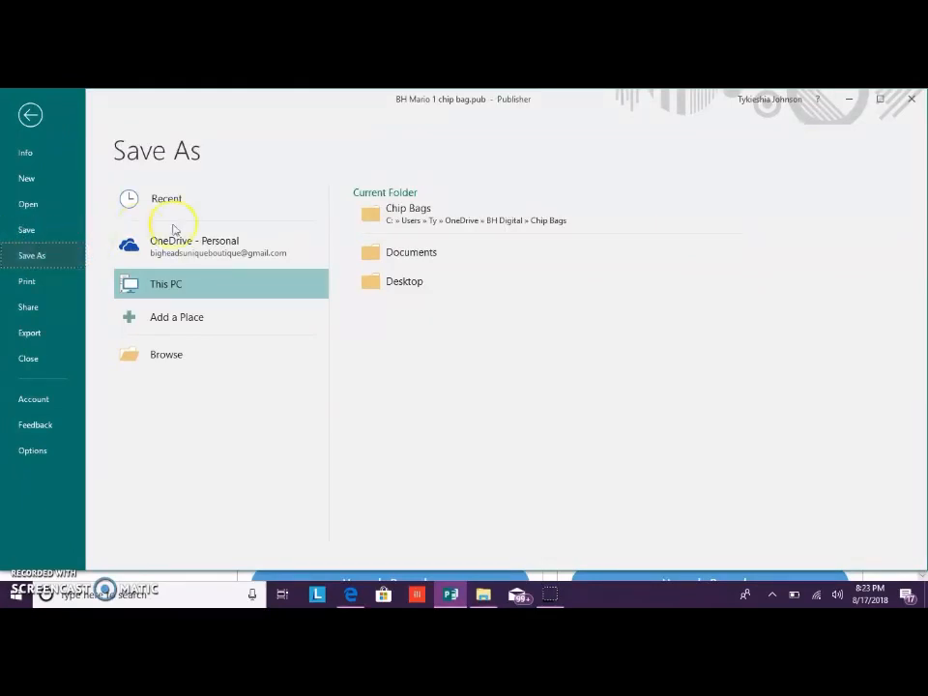
{"action": "left_click", "coordinate": [407, 216]}
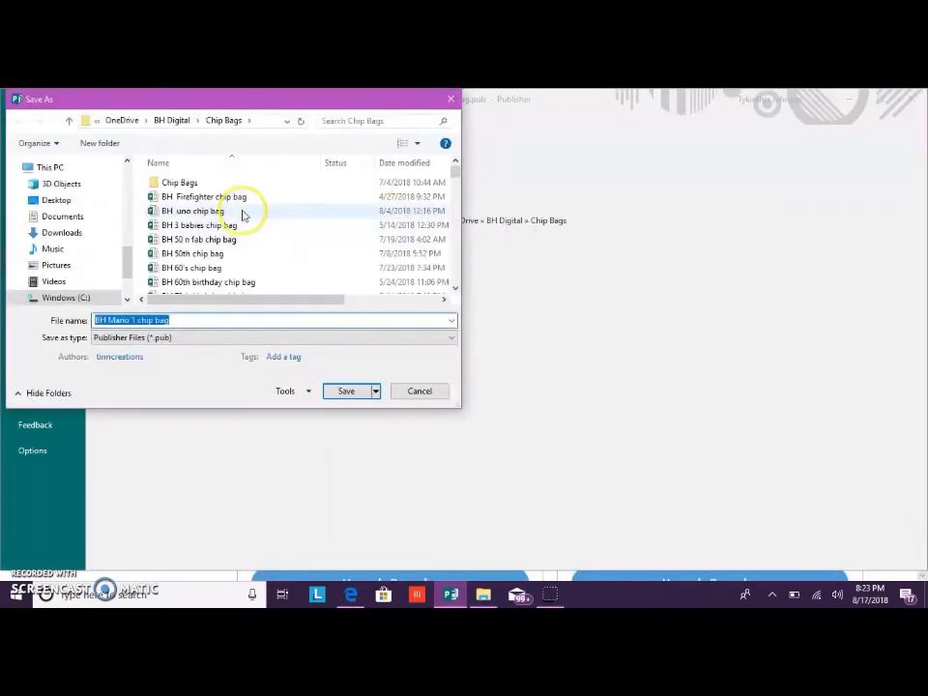
{"action": "left_click", "coordinate": [208, 342]}
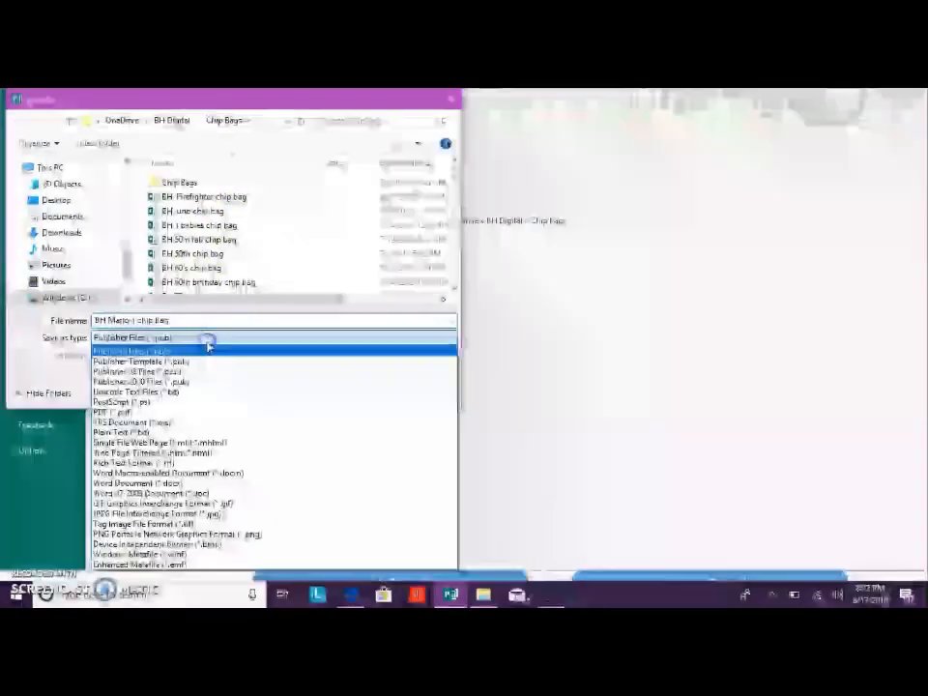
{"action": "left_click", "coordinate": [226, 412]}
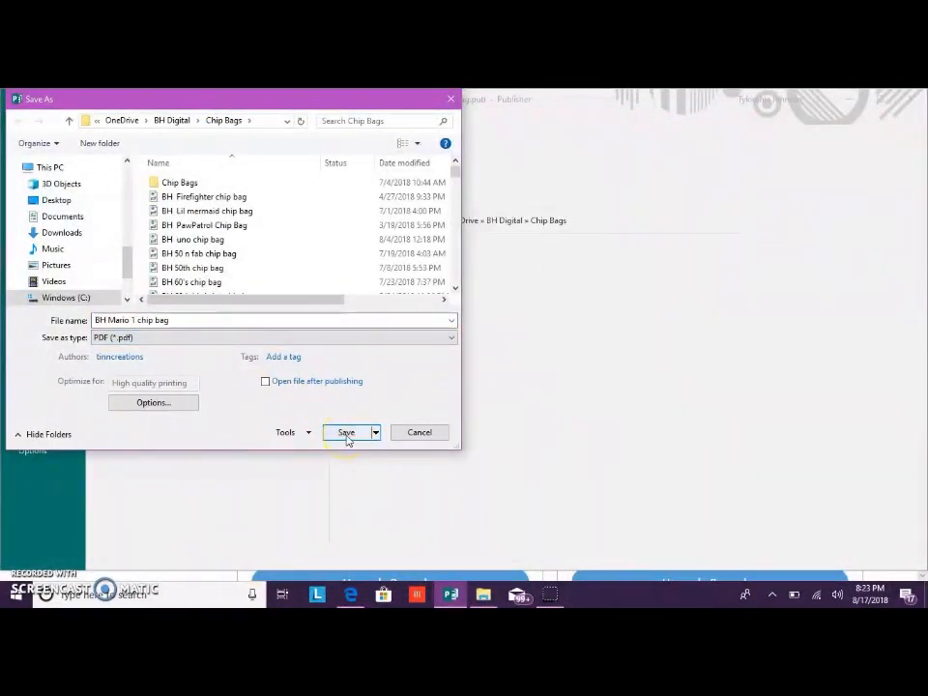
{"action": "left_click", "coordinate": [199, 340]}
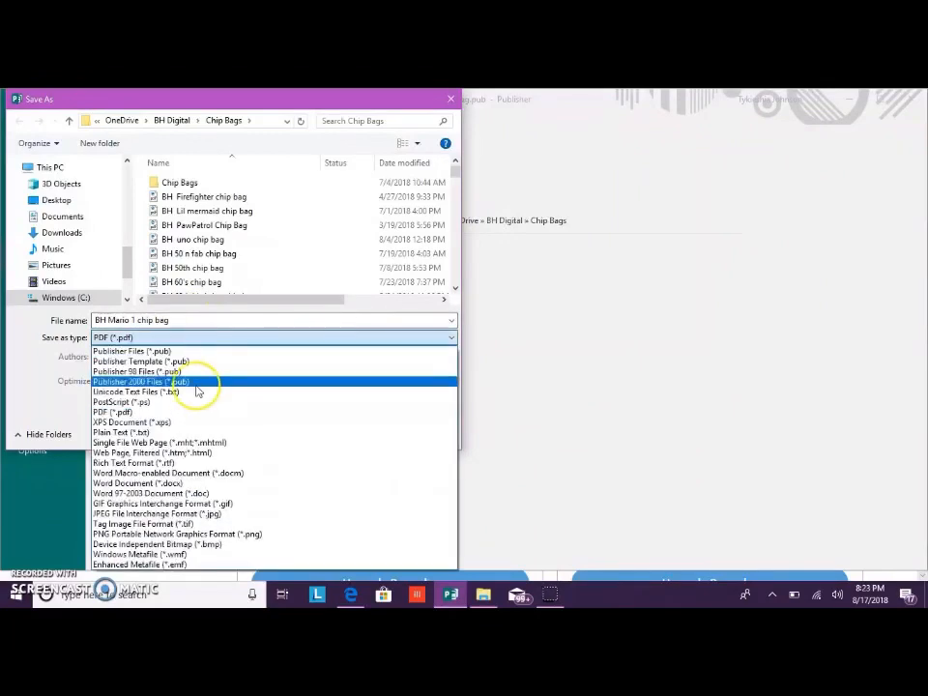
{"action": "left_click", "coordinate": [203, 413]}
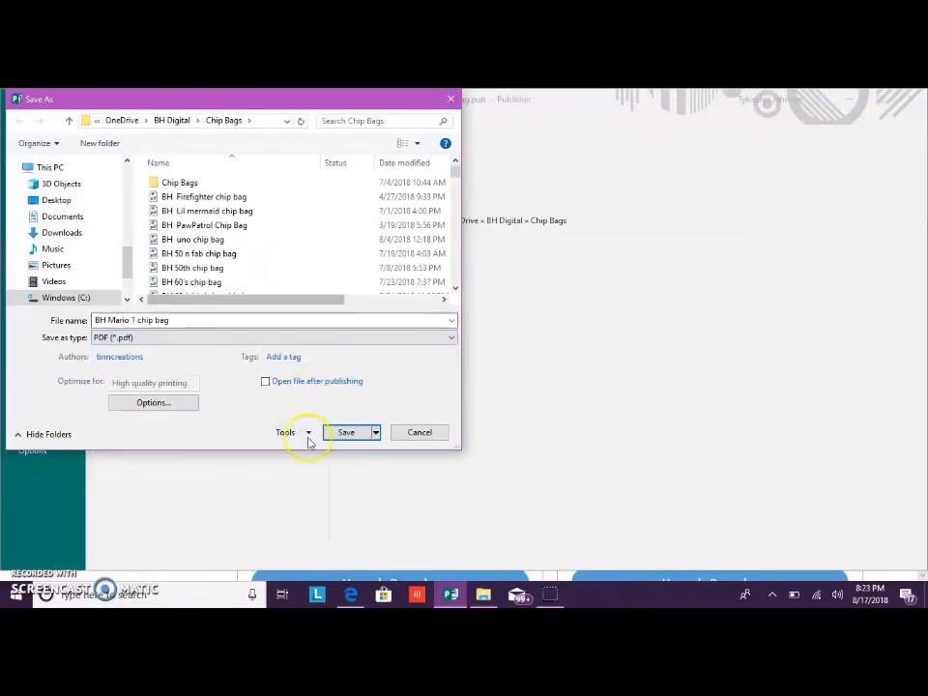
{"action": "left_click", "coordinate": [344, 435]}
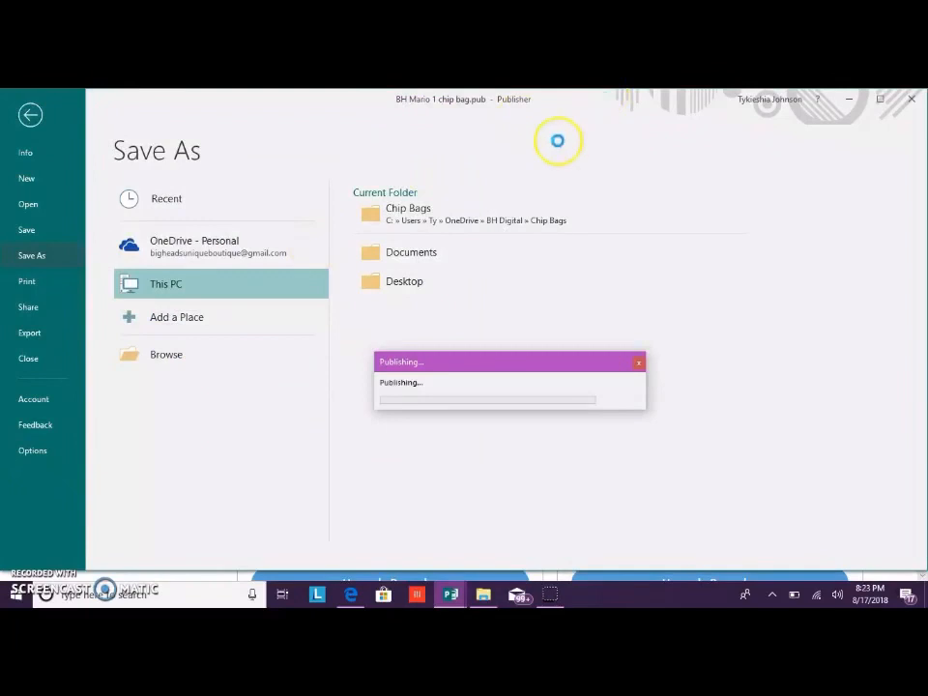
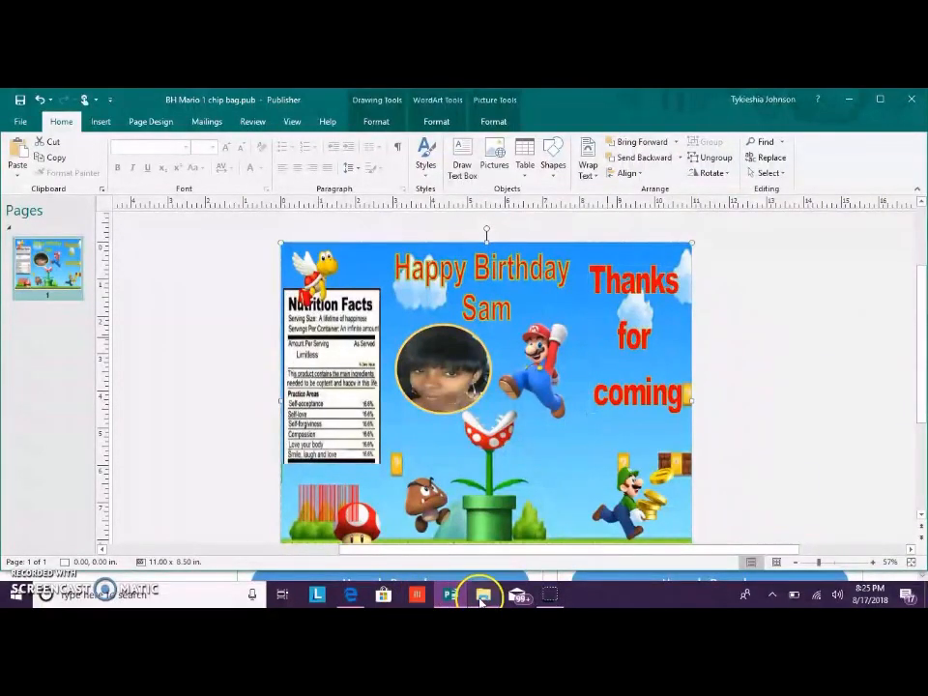
Switch to File Explorer and open BH Rice krispie template from the publishers template - Copy folder
{"action": "left_click", "coordinate": [481, 595]}
{"action": "left_click_drag", "start_coordinate": [417, 382], "coordinate": [418, 345]}
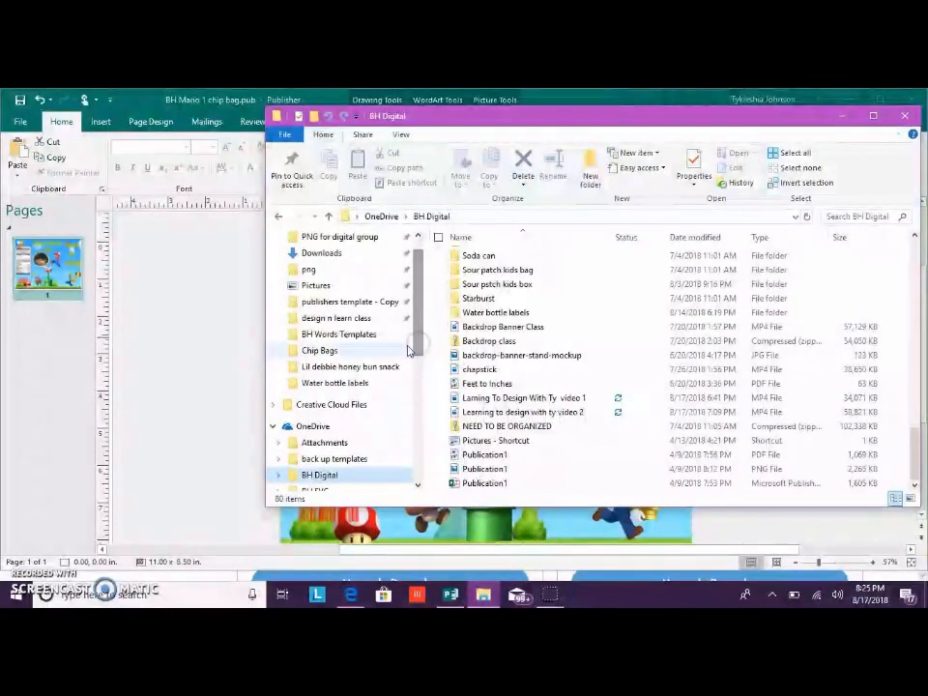
{"action": "left_click", "coordinate": [373, 301]}
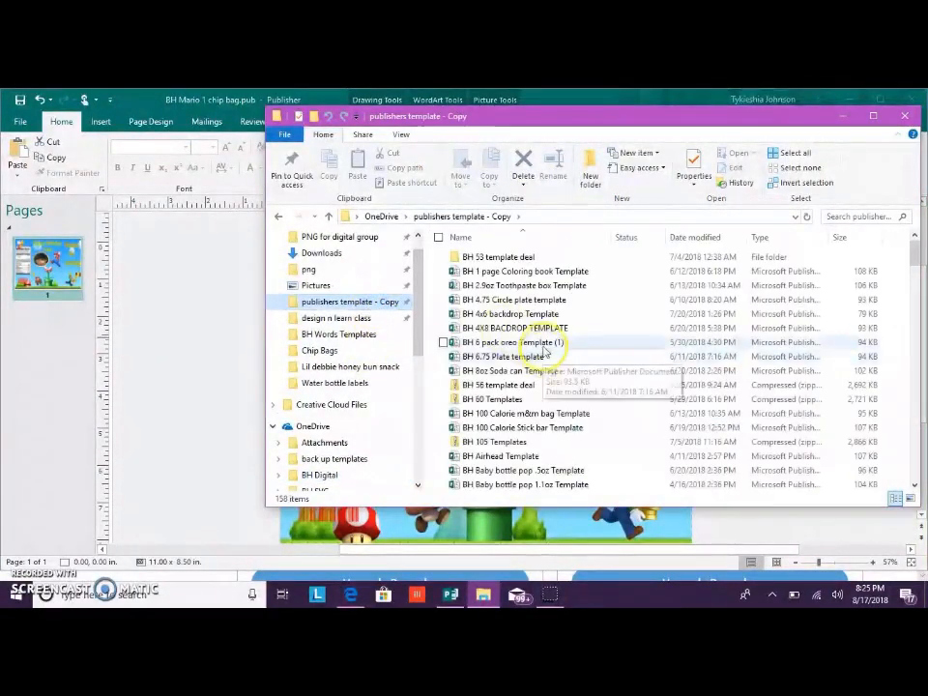
{"action": "scroll", "coordinate": [580, 406], "scroll_direction": "down", "scroll_amount": 4}
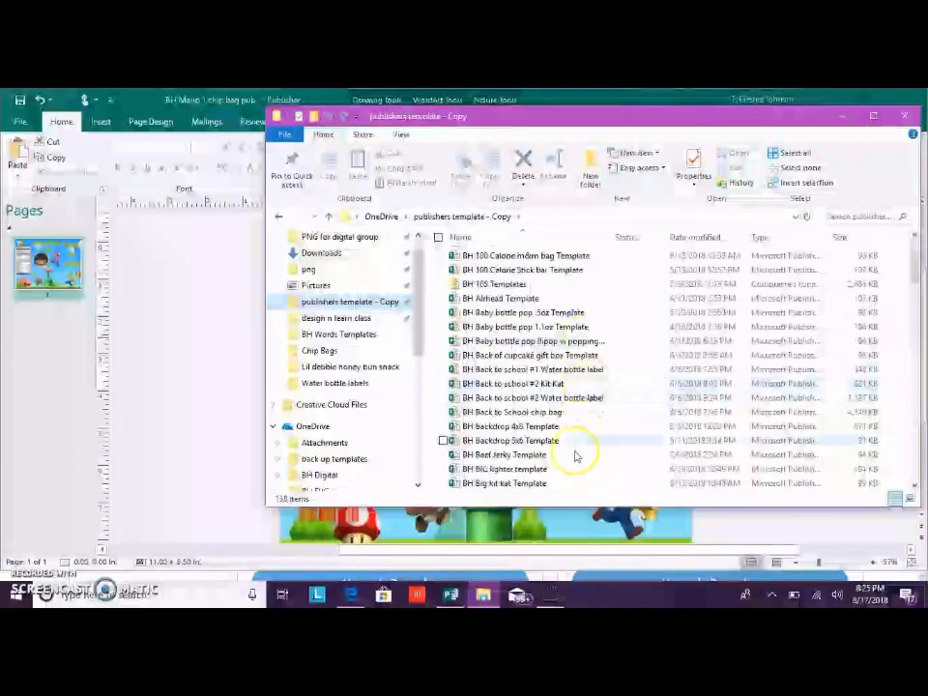
{"action": "scroll", "coordinate": [568, 452], "scroll_direction": "down", "scroll_amount": 3}
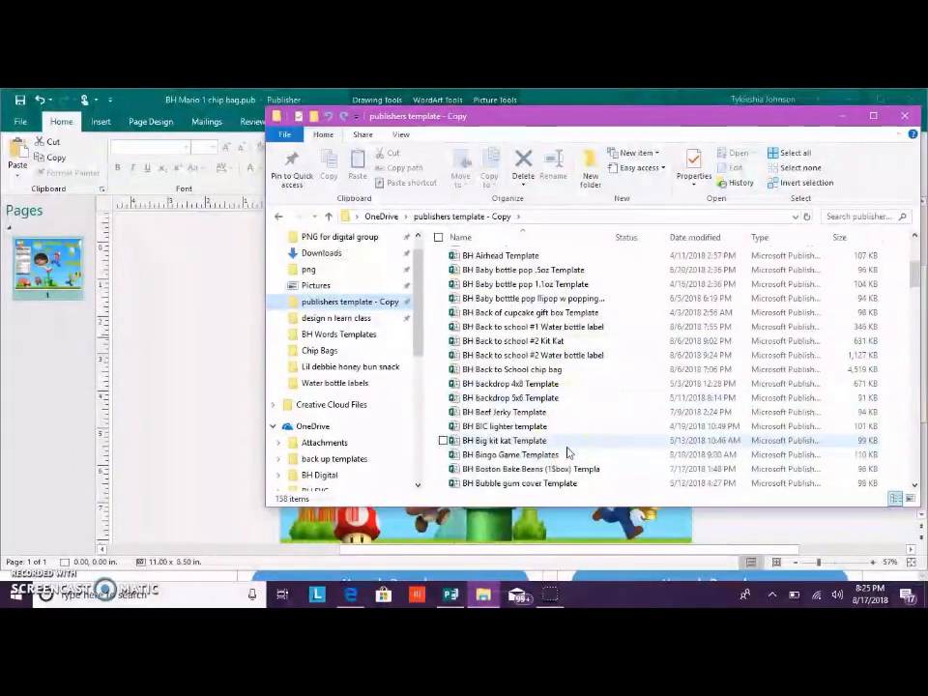
{"action": "scroll", "coordinate": [557, 443], "scroll_direction": "down", "scroll_amount": 3}
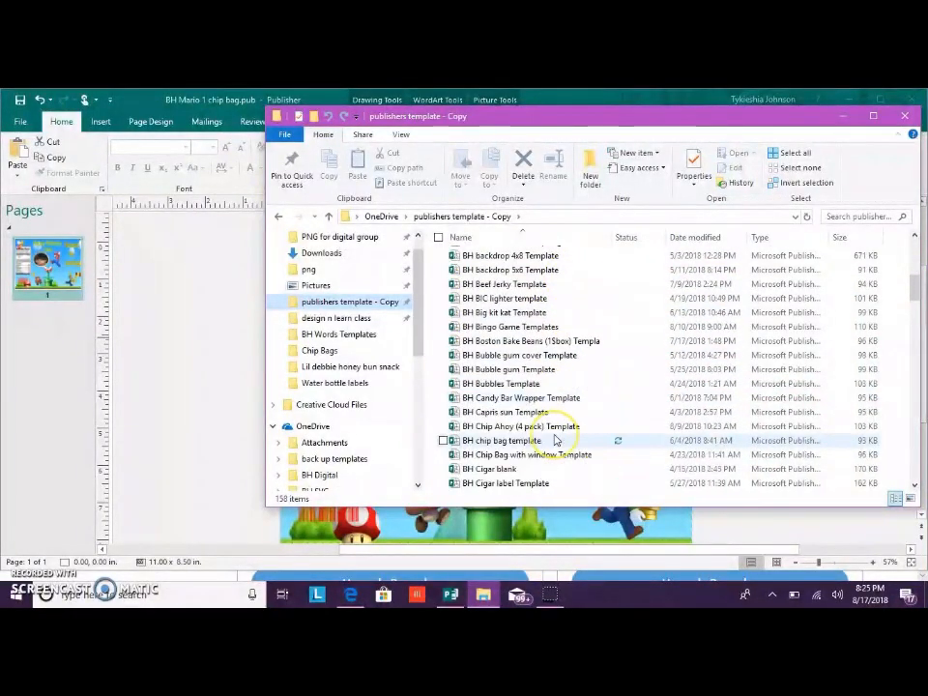
{"action": "scroll", "coordinate": [557, 441], "scroll_direction": "down", "scroll_amount": 4}
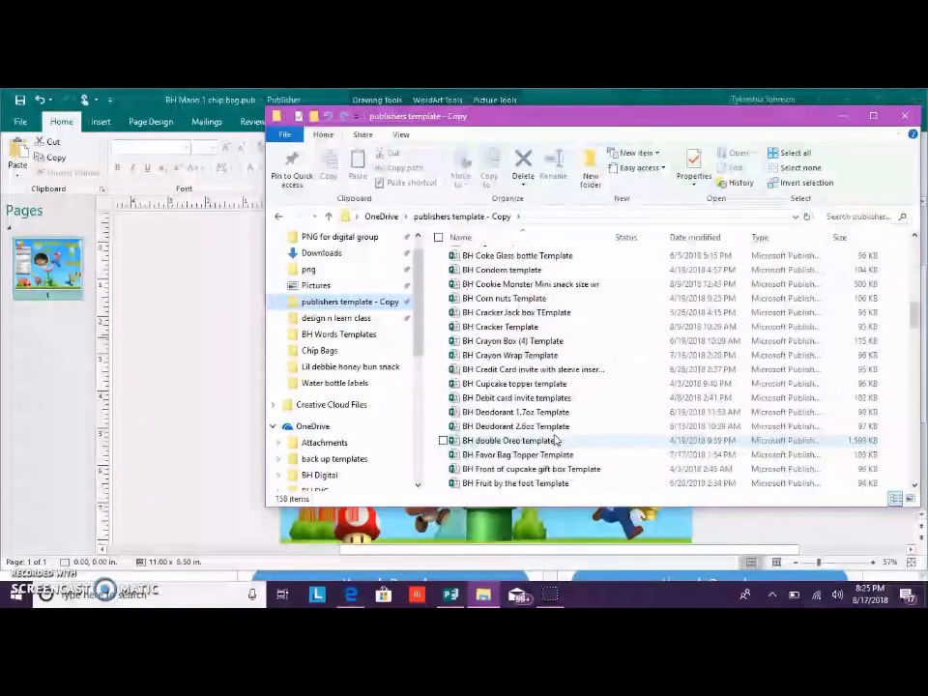
{"action": "left_click_drag", "start_coordinate": [913, 319], "coordinate": [921, 425]}
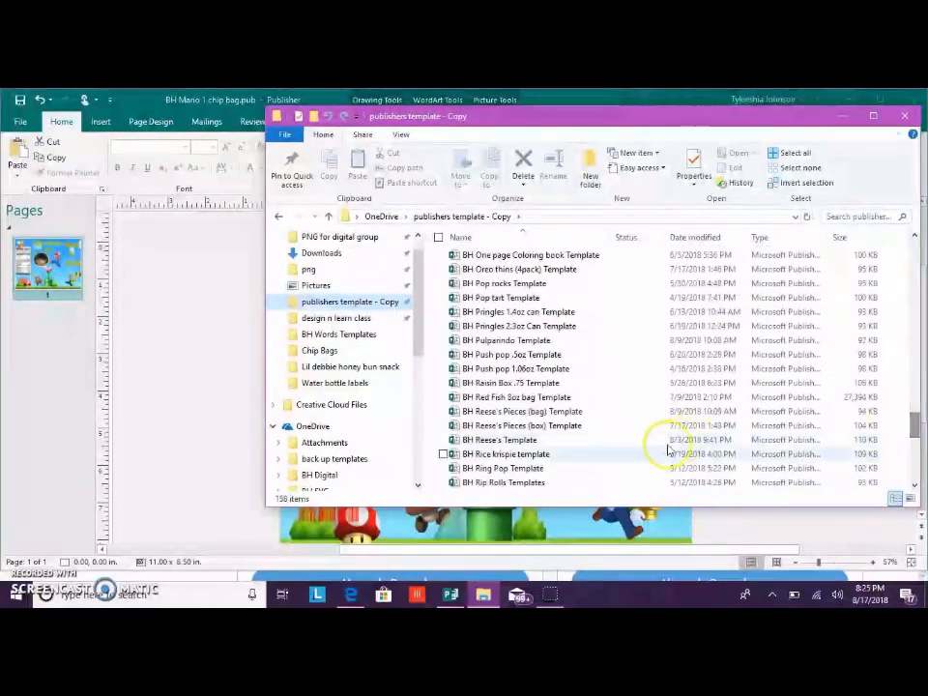
{"action": "double_click", "coordinate": [553, 454]}
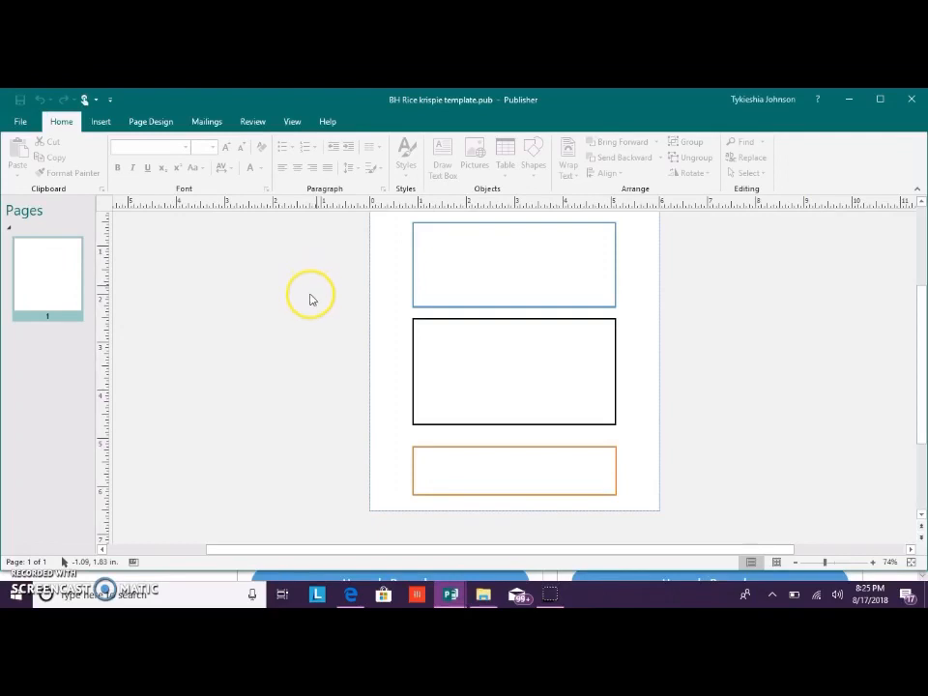
Paste the copied chip bag design, shrink it to about 6.53 × 4.99 in and move it beside the template's rectangles
{"action": "right_click", "coordinate": [311, 283]}
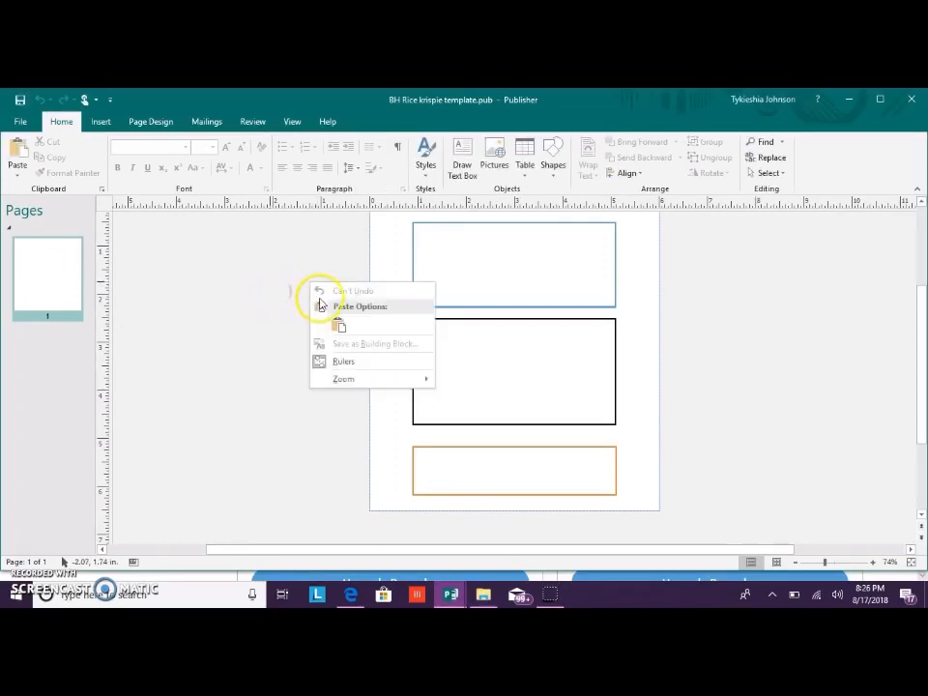
{"action": "left_click", "coordinate": [341, 322]}
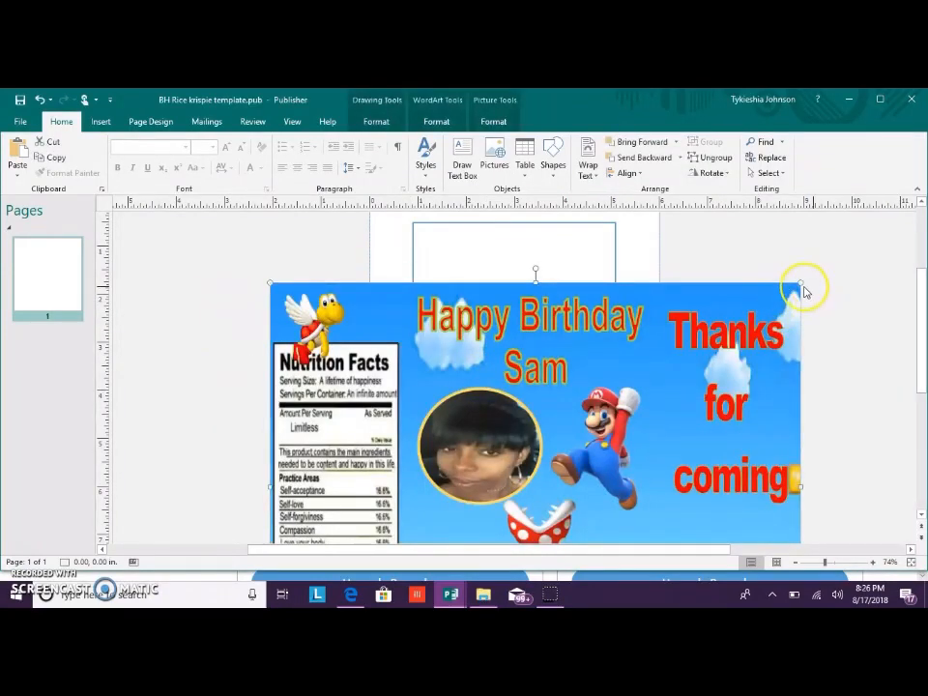
{"action": "left_click_drag", "start_coordinate": [770, 308], "coordinate": [509, 465]}
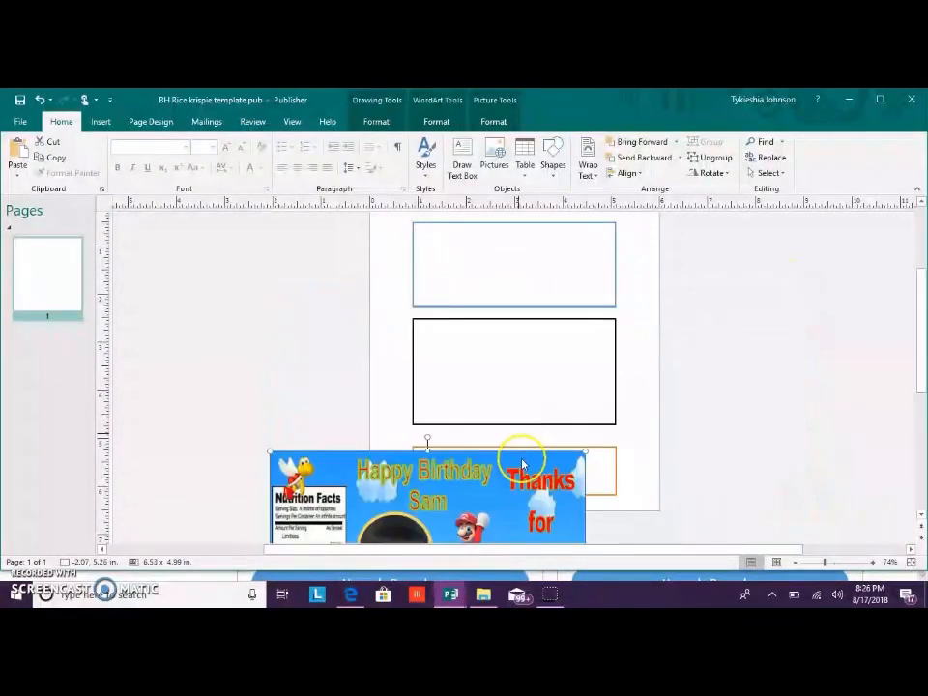
{"action": "left_click_drag", "start_coordinate": [326, 287], "coordinate": [348, 254]}
Ungroup the pasted design and fit its sky background over the template page at about 6.00 × 6.47 in
{"action": "left_click", "coordinate": [705, 157]}
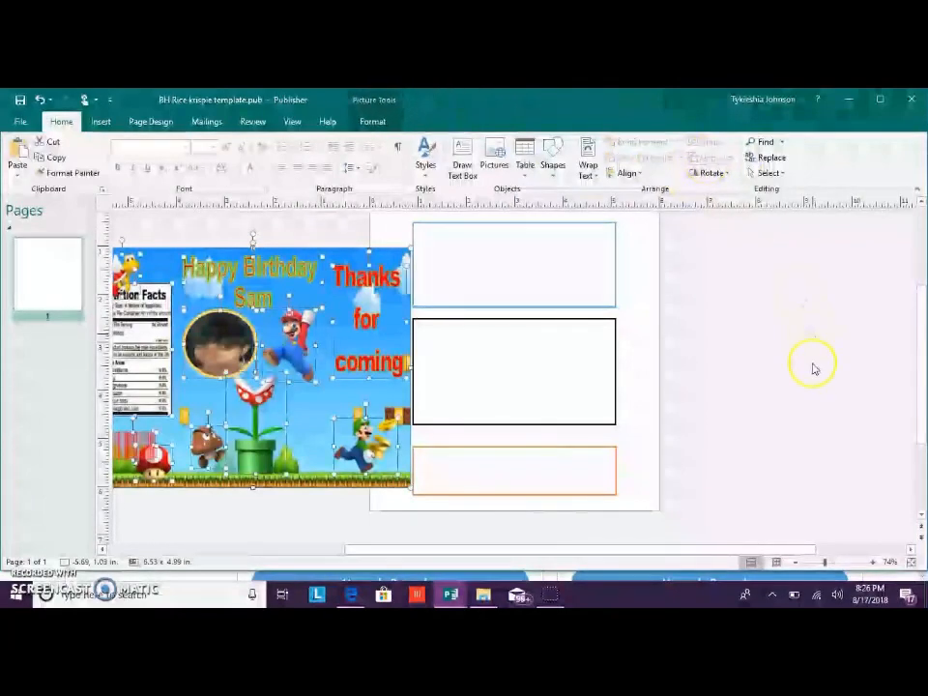
{"action": "scroll", "coordinate": [811, 366], "scroll_direction": "up", "scroll_amount": 1}
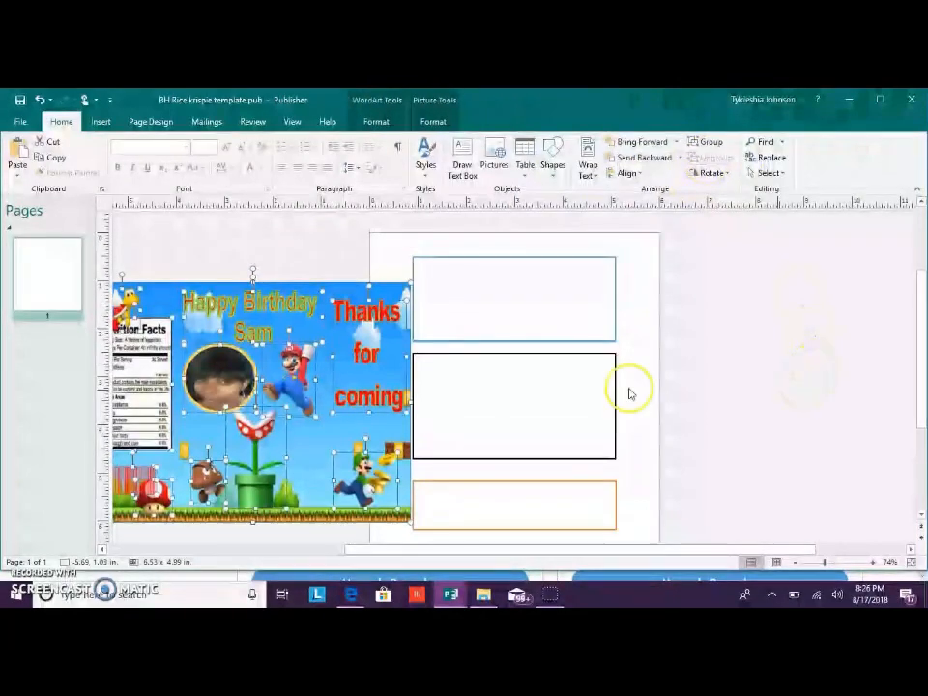
{"action": "left_click", "coordinate": [384, 279]}
{"action": "left_click_drag", "start_coordinate": [365, 288], "coordinate": [638, 241]}
{"action": "left_click_drag", "start_coordinate": [685, 354], "coordinate": [659, 354]}
{"action": "left_click_drag", "start_coordinate": [509, 523], "coordinate": [519, 536]}
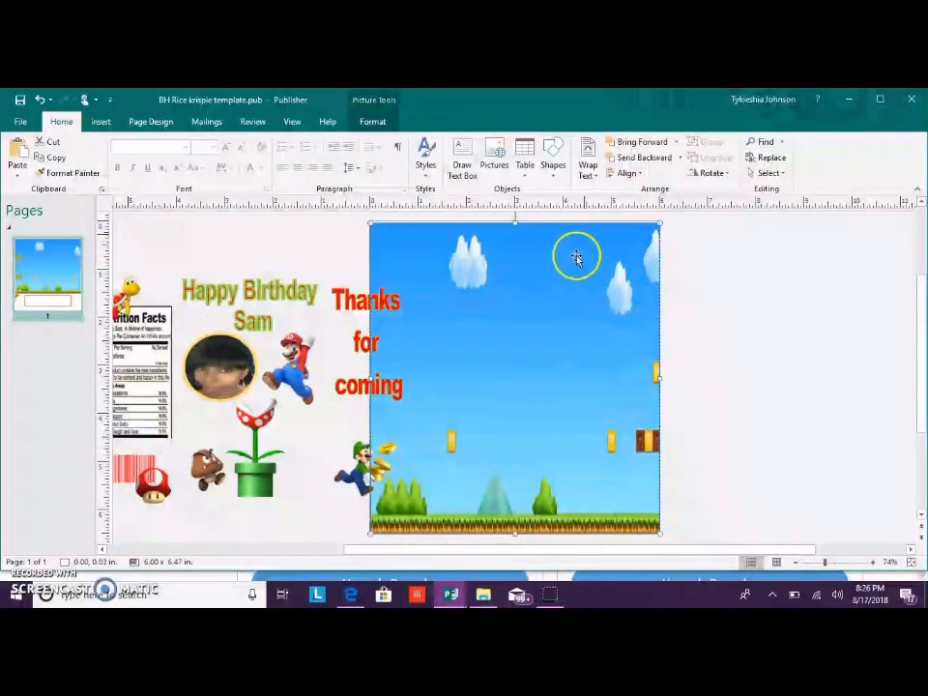
Send the sky background backward until it lies behind the three template rectangles
{"action": "left_click", "coordinate": [648, 158]}
{"action": "left_click", "coordinate": [649, 158]}
{"action": "left_click", "coordinate": [649, 159]}
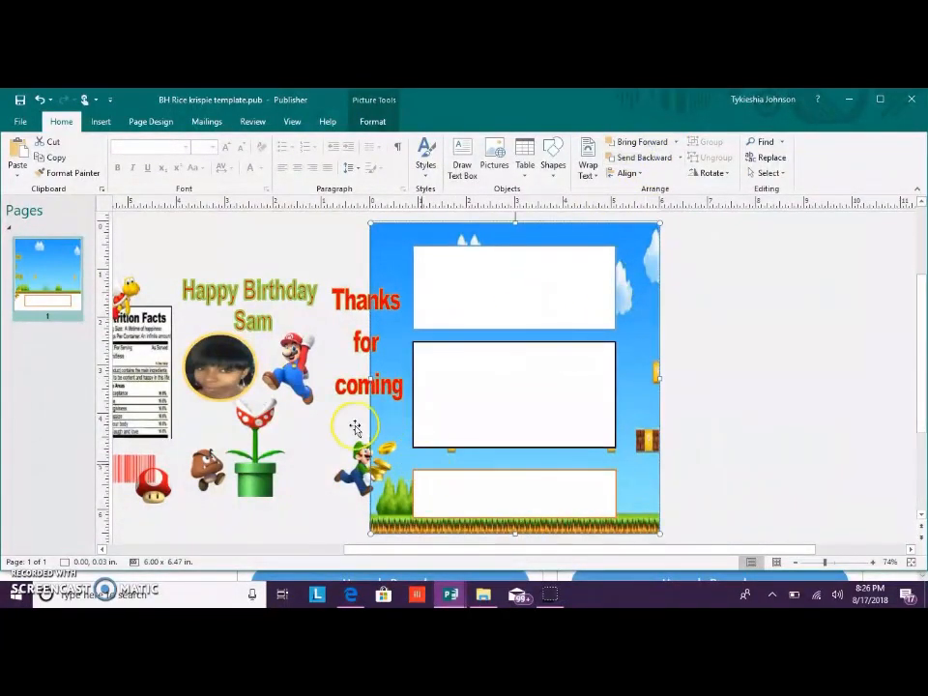
Shrink the oval photo to about 0.95 × 0.88 in and the birthday title to about 2.36 × 0.55 in inside the black middle rectangle
{"action": "left_click", "coordinate": [239, 370]}
{"action": "left_click_drag", "start_coordinate": [239, 370], "coordinate": [521, 381]}
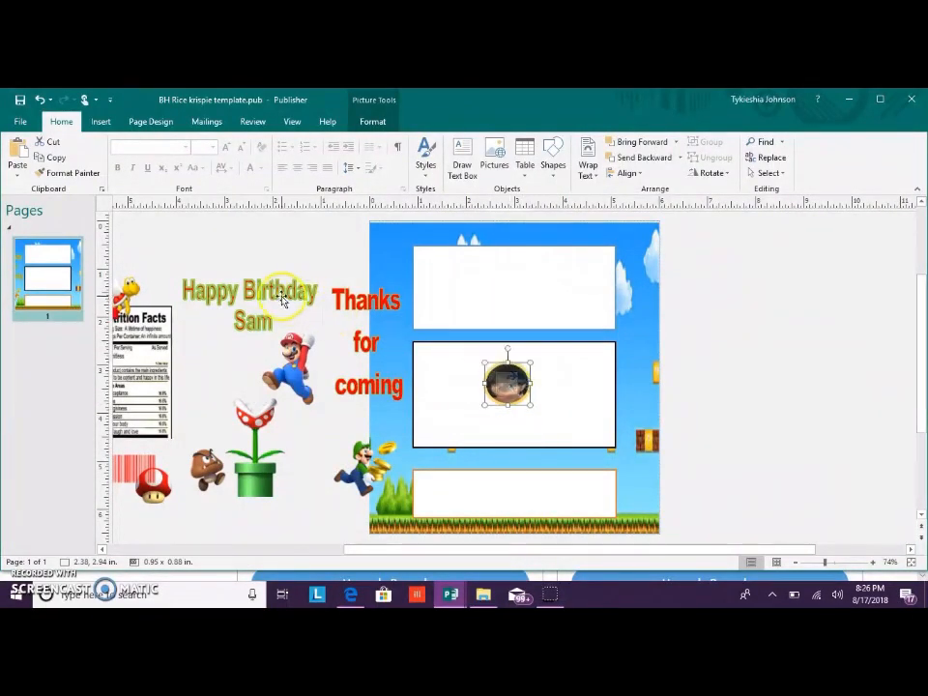
{"action": "left_click_drag", "start_coordinate": [276, 290], "coordinate": [527, 360]}
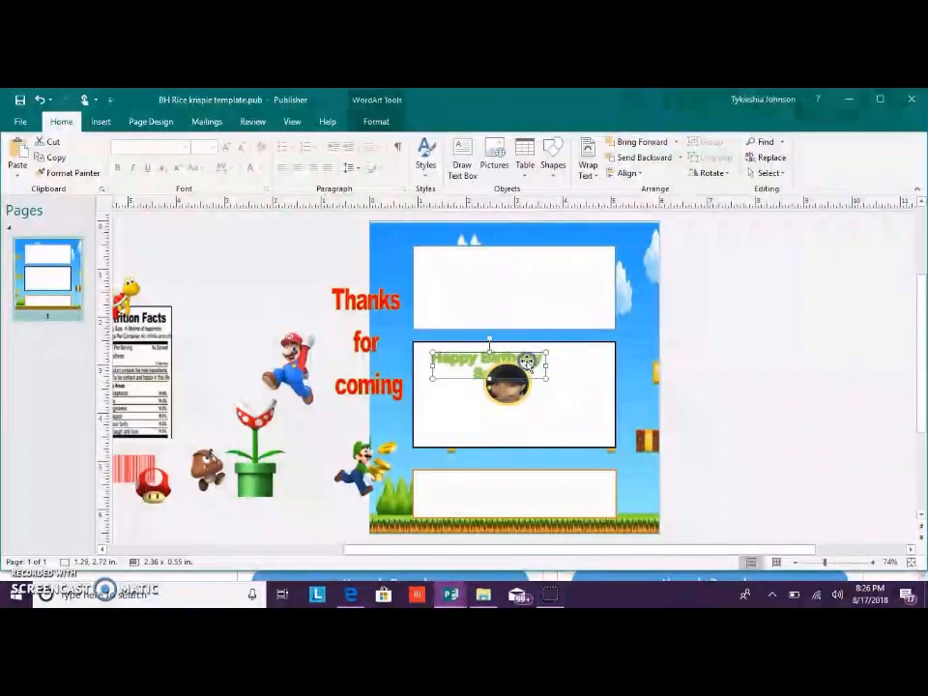
Set the Happy Birthday title's outline weight to 1 pt
{"action": "left_click", "coordinate": [385, 123]}
{"action": "left_click", "coordinate": [535, 157]}
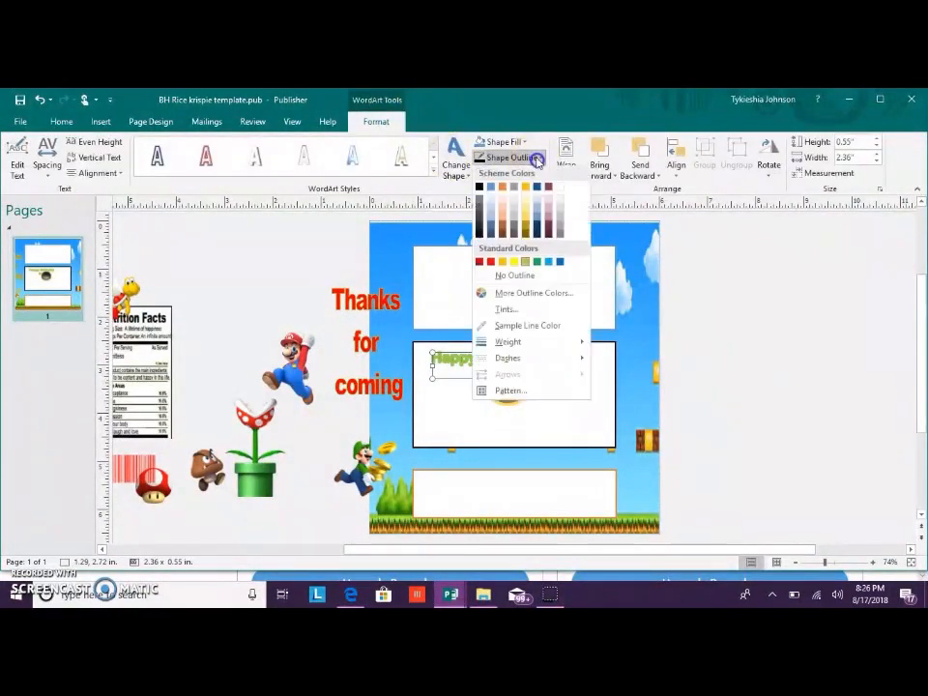
{"action": "mouse_move", "coordinate": [576, 344]}
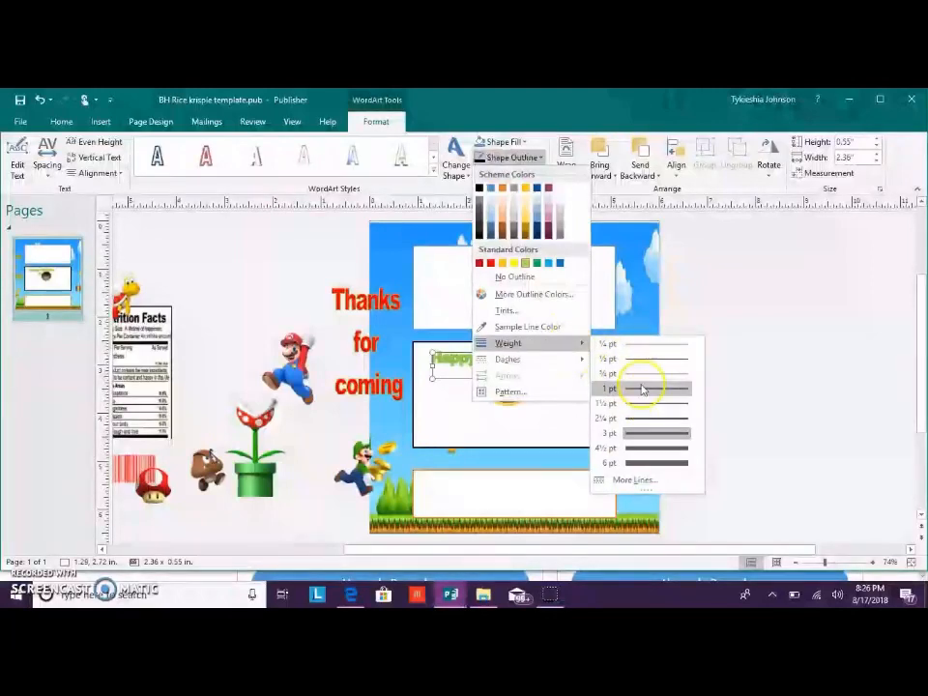
{"action": "left_click", "coordinate": [640, 386]}
Shift the photo clear of the title's second line and place a shrunken piranha plant on the black rectangle's lower edge
{"action": "left_click_drag", "start_coordinate": [510, 394], "coordinate": [549, 398]}
{"action": "left_click", "coordinate": [278, 413]}
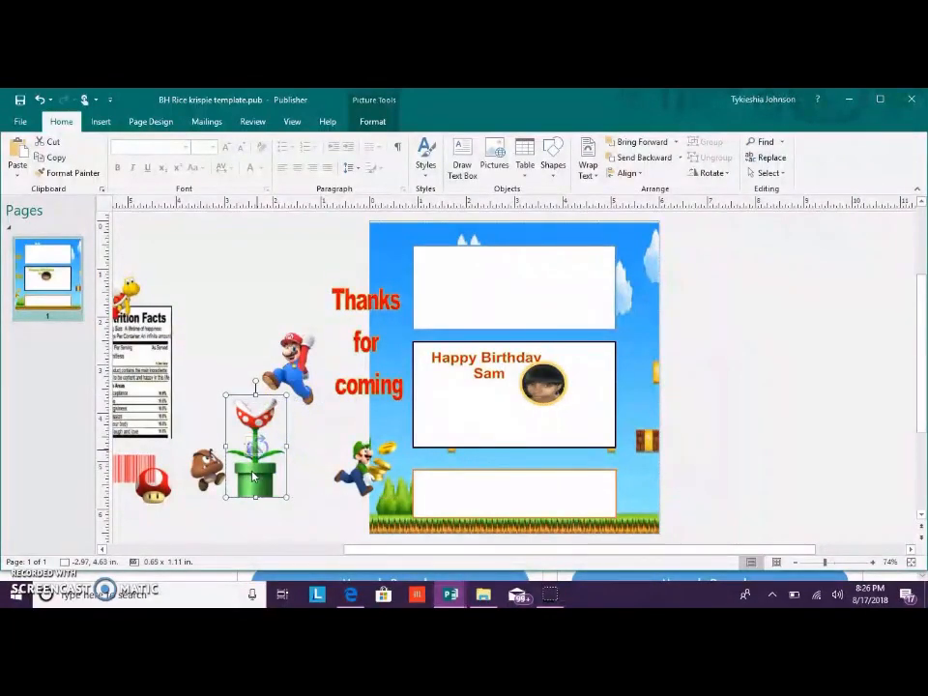
{"action": "left_click_drag", "start_coordinate": [249, 477], "coordinate": [521, 426]}
Shrink Mario to about 0.71 × 0.96 in near the black rectangle's right edge, and place the photo at about 0.73 × 0.68 in near its left side
{"action": "left_click", "coordinate": [307, 360]}
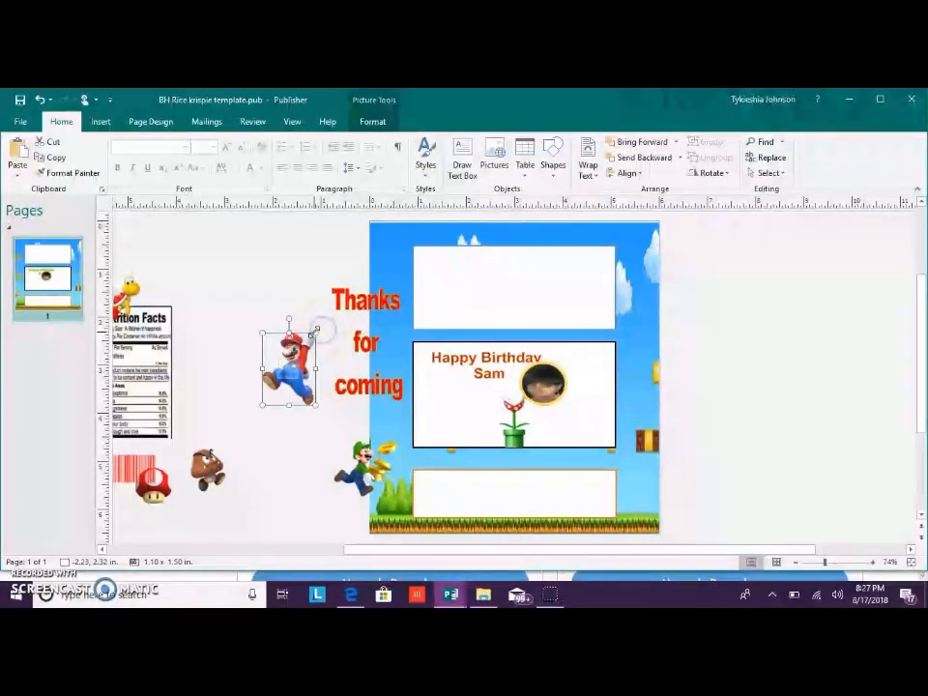
{"action": "left_click_drag", "start_coordinate": [300, 365], "coordinate": [297, 359]}
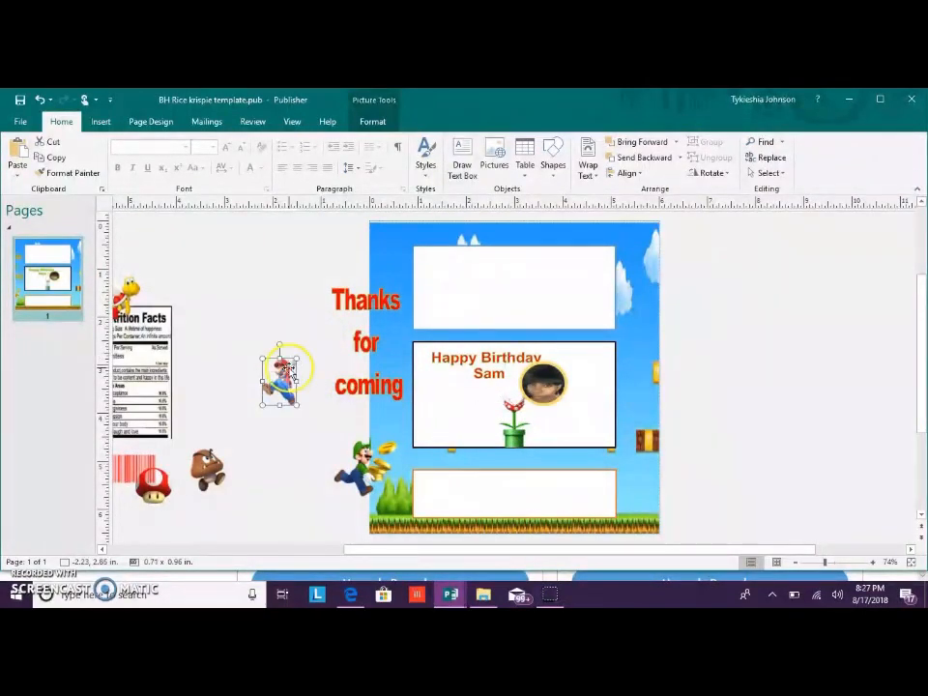
{"action": "left_click_drag", "start_coordinate": [447, 371], "coordinate": [473, 390]}
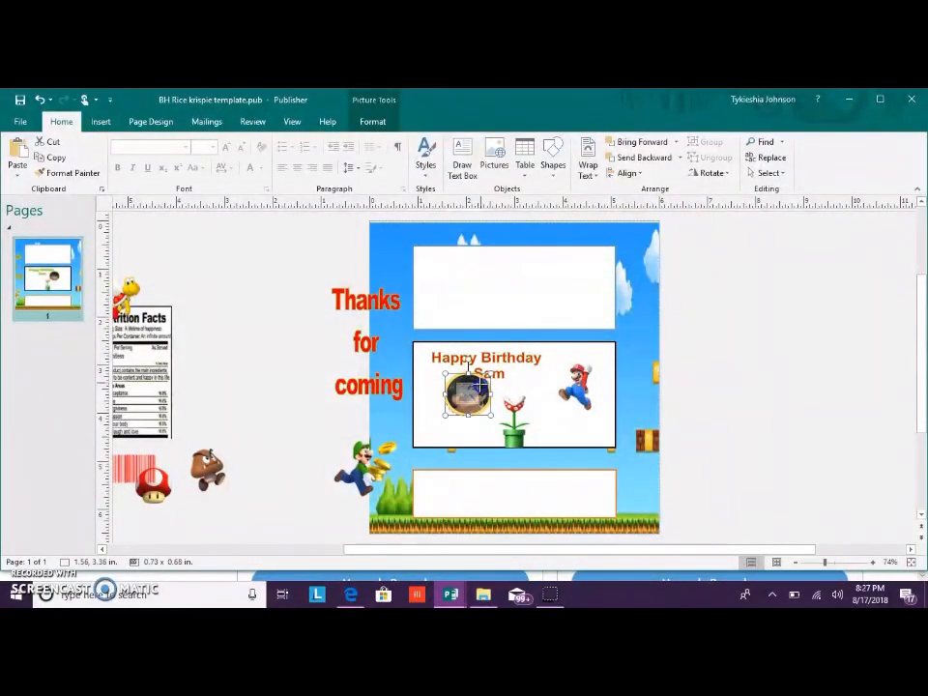
Rotate the "Thanks for coming" text 90° to the left and place it inside the top white rectangle
{"action": "left_click", "coordinate": [358, 295]}
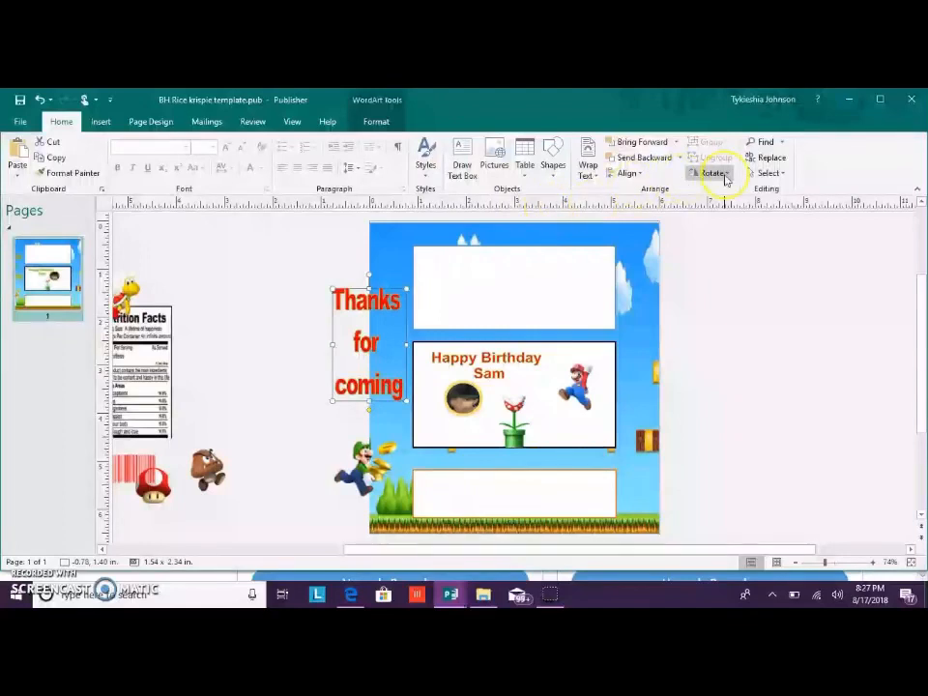
{"action": "left_click", "coordinate": [724, 174]}
{"action": "left_click", "coordinate": [726, 205]}
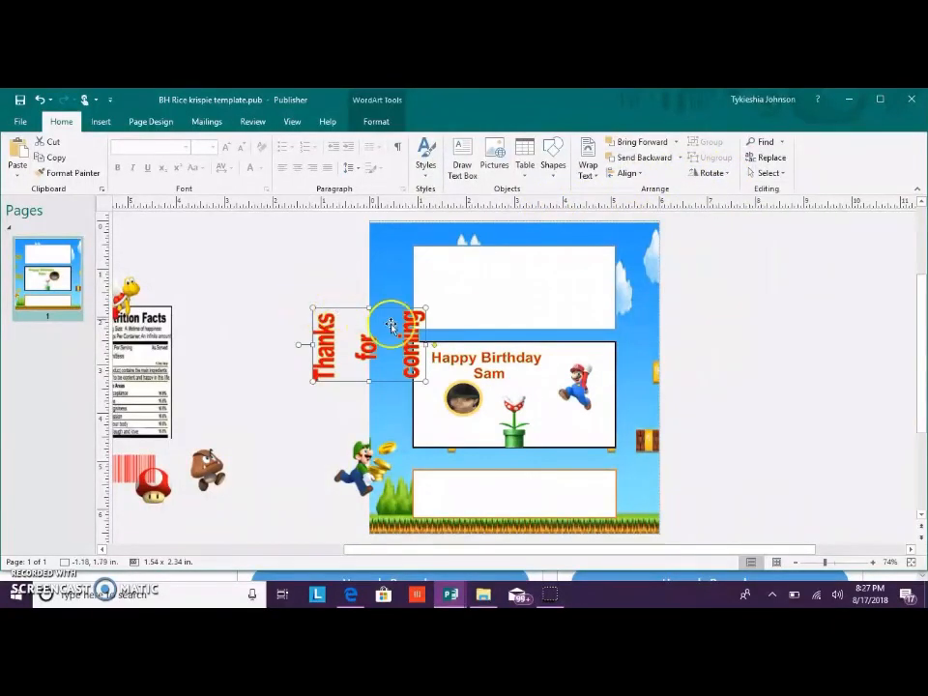
{"action": "left_click_drag", "start_coordinate": [389, 325], "coordinate": [553, 285]}
Place the barcode near the left end of the bottom rectangle, with the red mushroom overlapping its right edge
{"action": "left_click_drag", "start_coordinate": [135, 470], "coordinate": [444, 490]}
{"action": "left_click", "coordinate": [166, 480]}
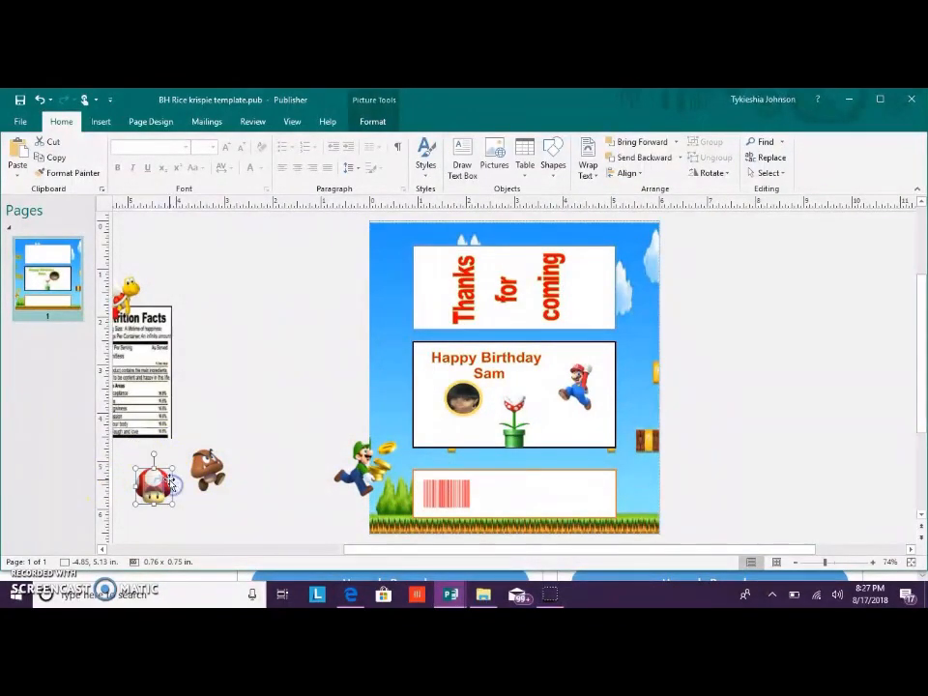
{"action": "left_click_drag", "start_coordinate": [342, 492], "coordinate": [500, 492]}
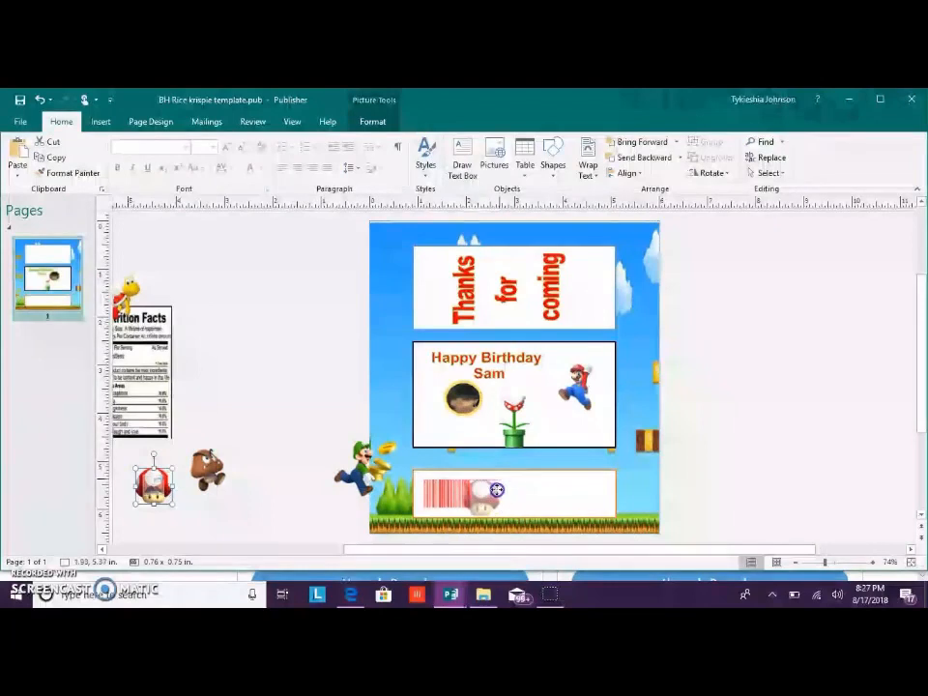
Shrink the Goomba to about 0.65 × 0.80 in beside the page and delete the nutrition facts label
{"action": "left_click", "coordinate": [205, 461]}
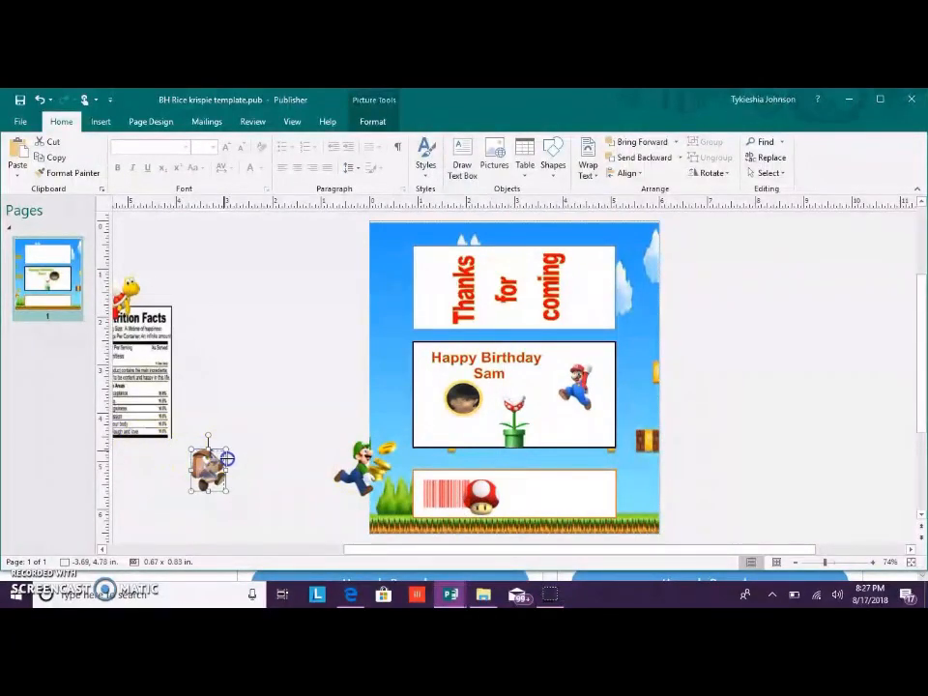
{"action": "left_click_drag", "start_coordinate": [219, 467], "coordinate": [216, 468]}
{"action": "left_click_drag", "start_coordinate": [384, 449], "coordinate": [253, 441]}
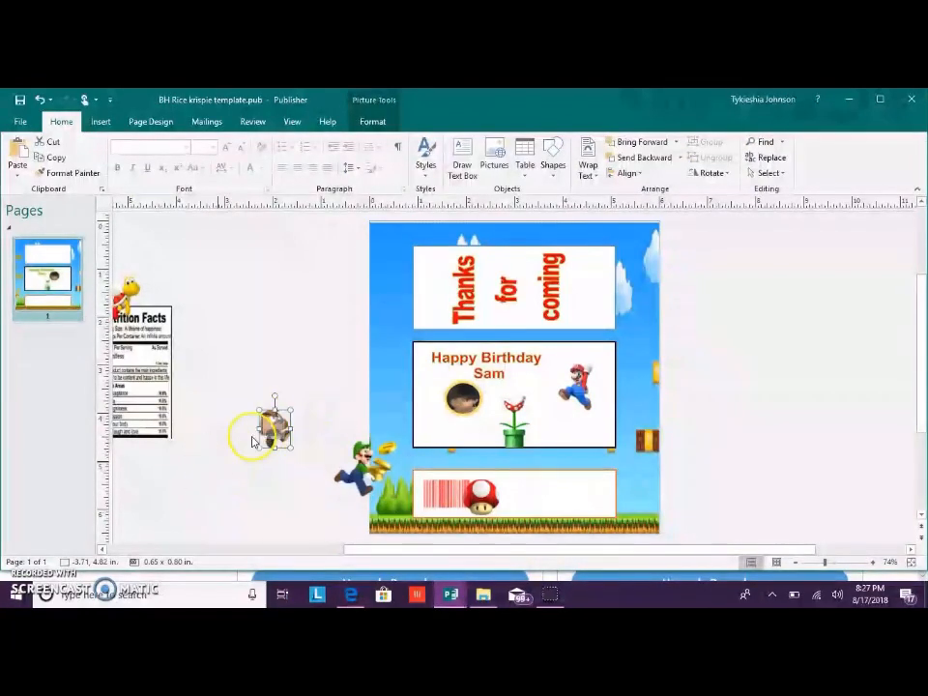
{"action": "left_click", "coordinate": [161, 370]}
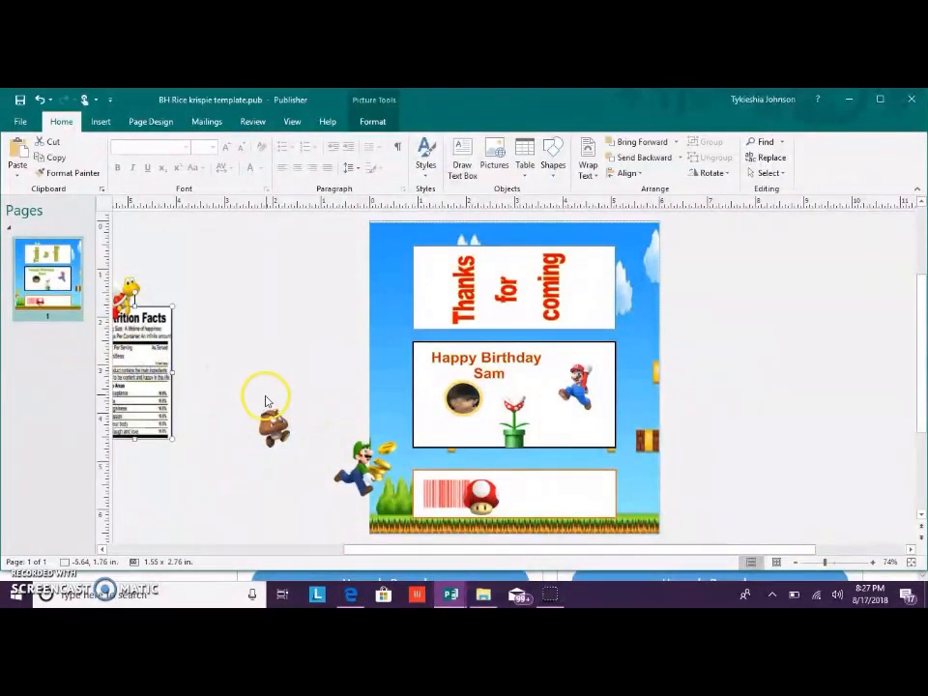
{"action": "key", "text": "Delete"}
Place the winged Koopa over the word "Thanks" in the top rectangle and rotate it to match the sideways text
{"action": "left_click_drag", "start_coordinate": [132, 290], "coordinate": [442, 285]}
{"action": "left_click", "coordinate": [692, 172]}
{"action": "left_click", "coordinate": [710, 189]}
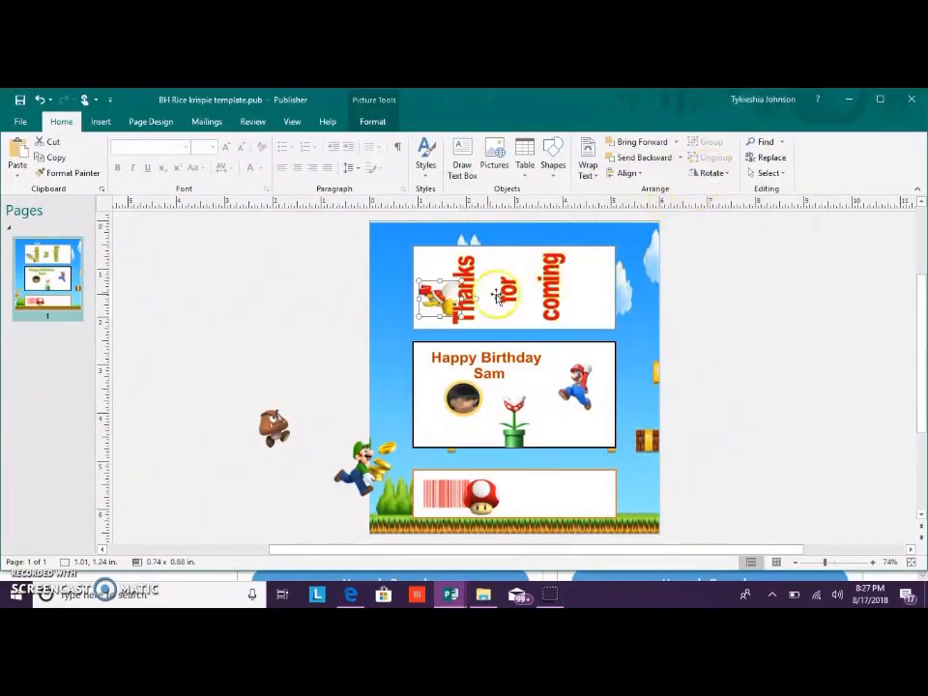
{"action": "left_click", "coordinate": [705, 176]}
{"action": "left_click", "coordinate": [718, 187]}
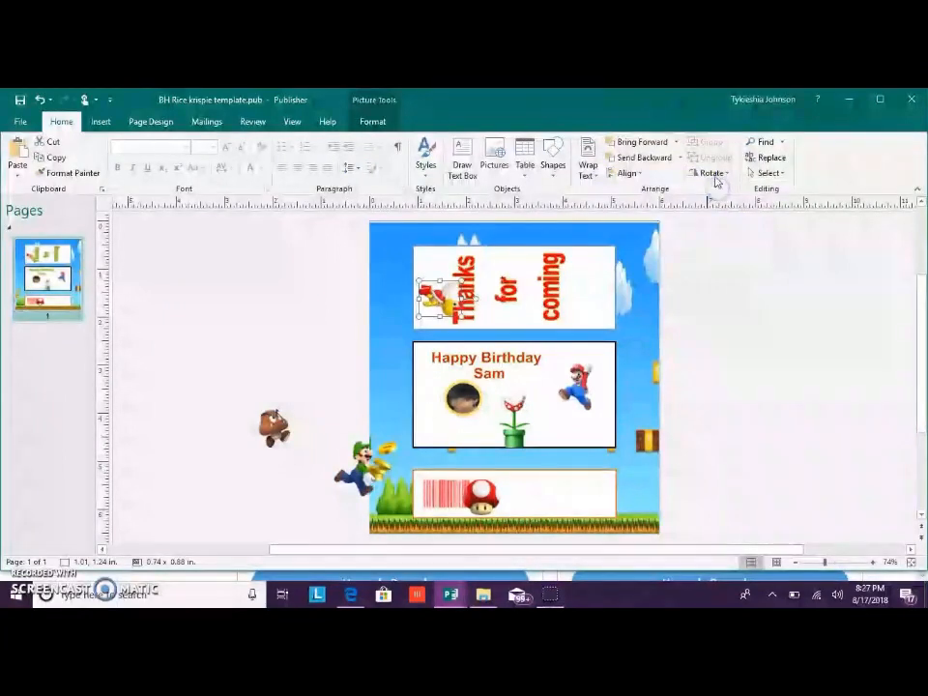
{"action": "left_click", "coordinate": [711, 174]}
{"action": "left_click", "coordinate": [717, 186]}
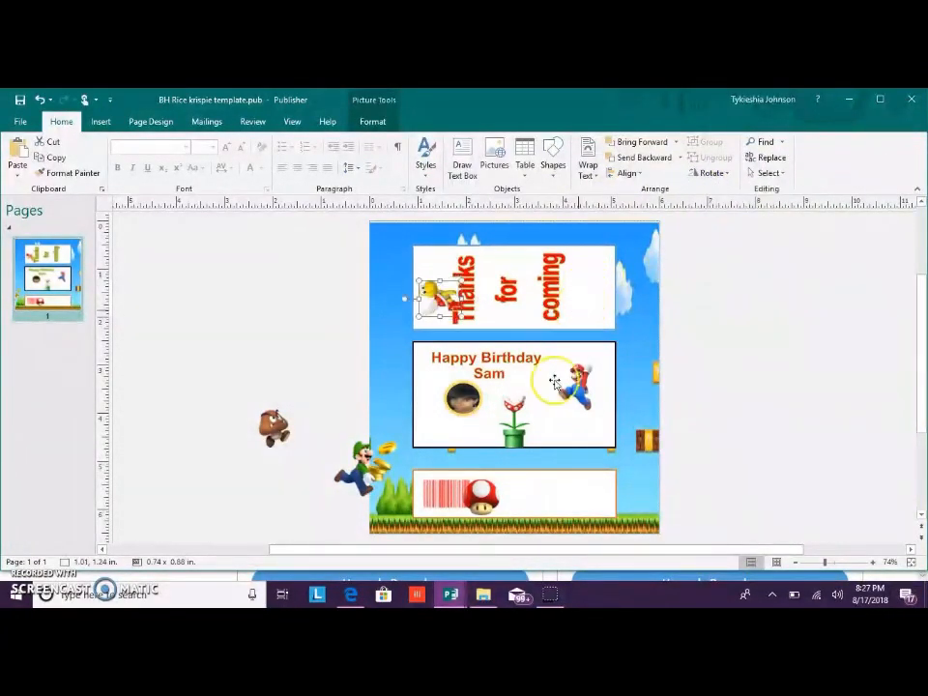
Place the Goomba in the middle rectangle's lower-left corner and Luigi, shrunk to about 0.91 × 0.80 in, in the bottom rectangle's right half
{"action": "left_click", "coordinate": [275, 425]}
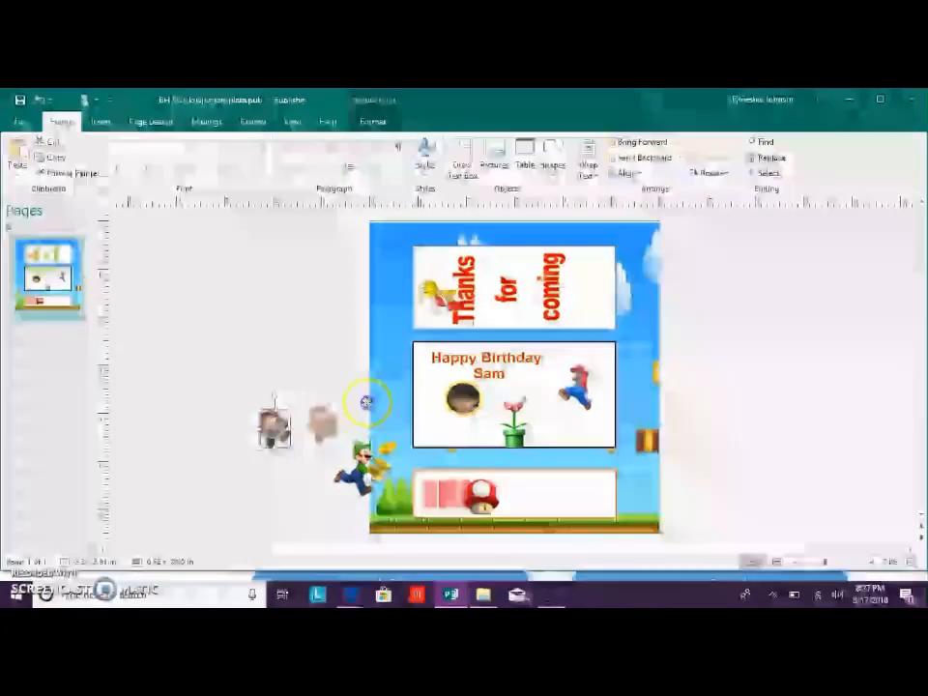
{"action": "left_click_drag", "start_coordinate": [275, 425], "coordinate": [432, 418]}
{"action": "left_click", "coordinate": [390, 442]}
{"action": "left_click_drag", "start_coordinate": [378, 460], "coordinate": [563, 488]}
Insert the "rice krispie logo" picture from the png folder on the USB disk
{"action": "left_click", "coordinate": [101, 121]}
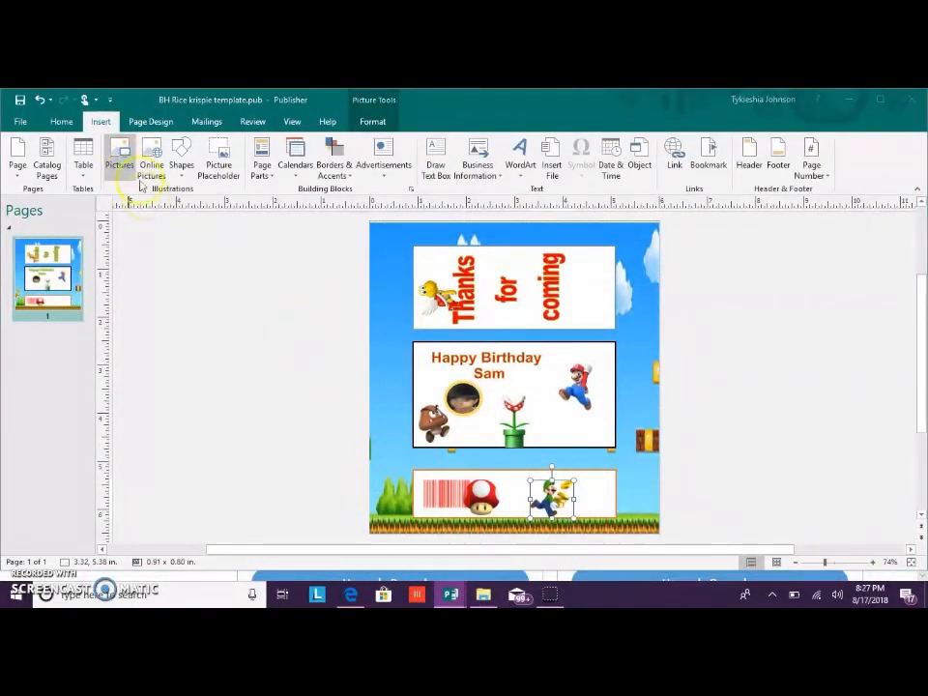
{"action": "left_click", "coordinate": [124, 164]}
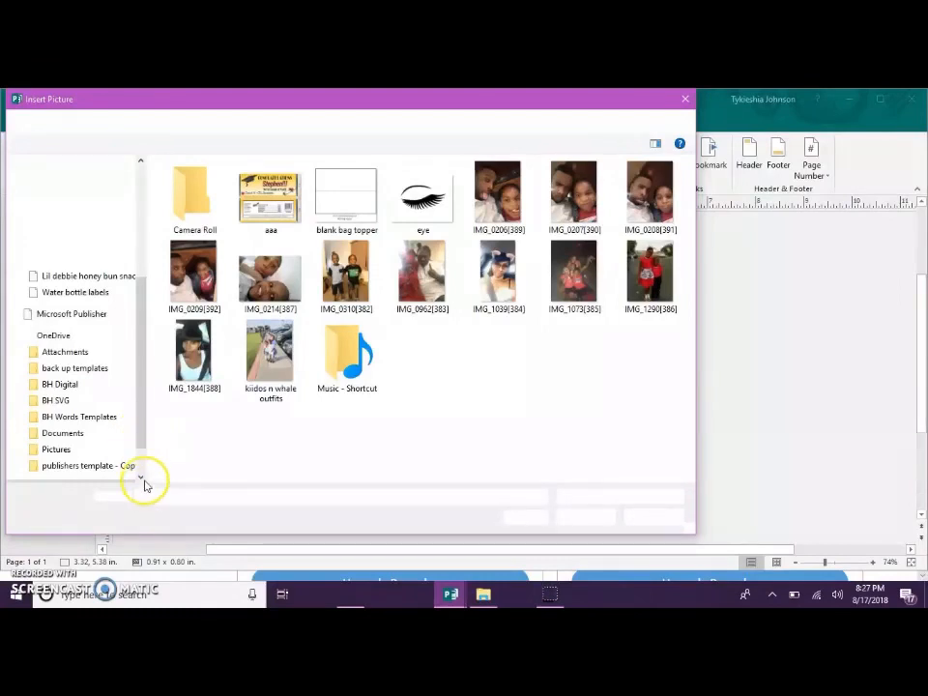
{"action": "left_click_drag", "start_coordinate": [141, 426], "coordinate": [145, 489]}
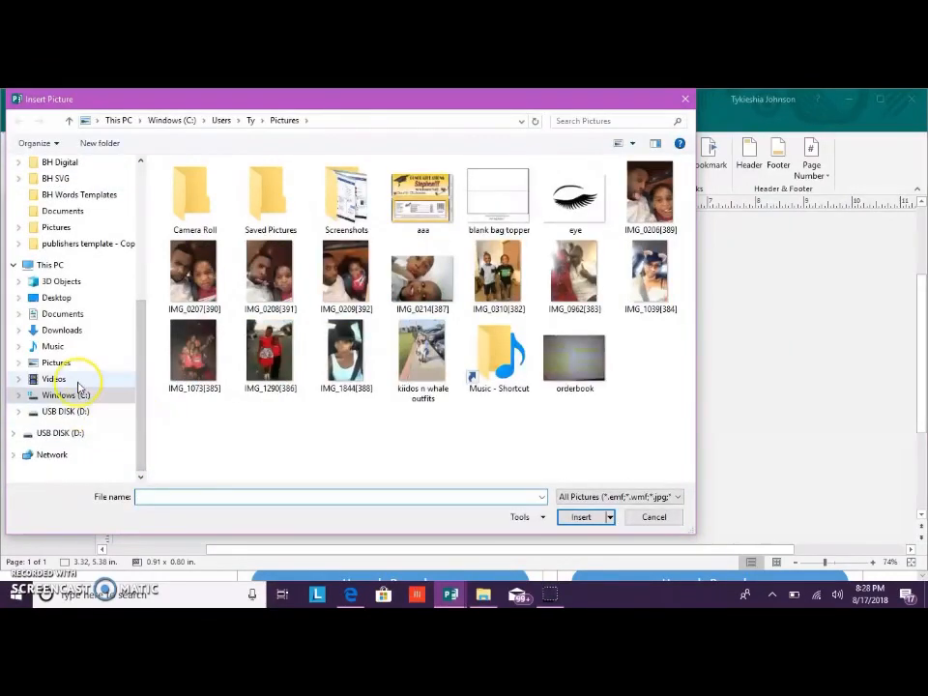
{"action": "left_click", "coordinate": [81, 433]}
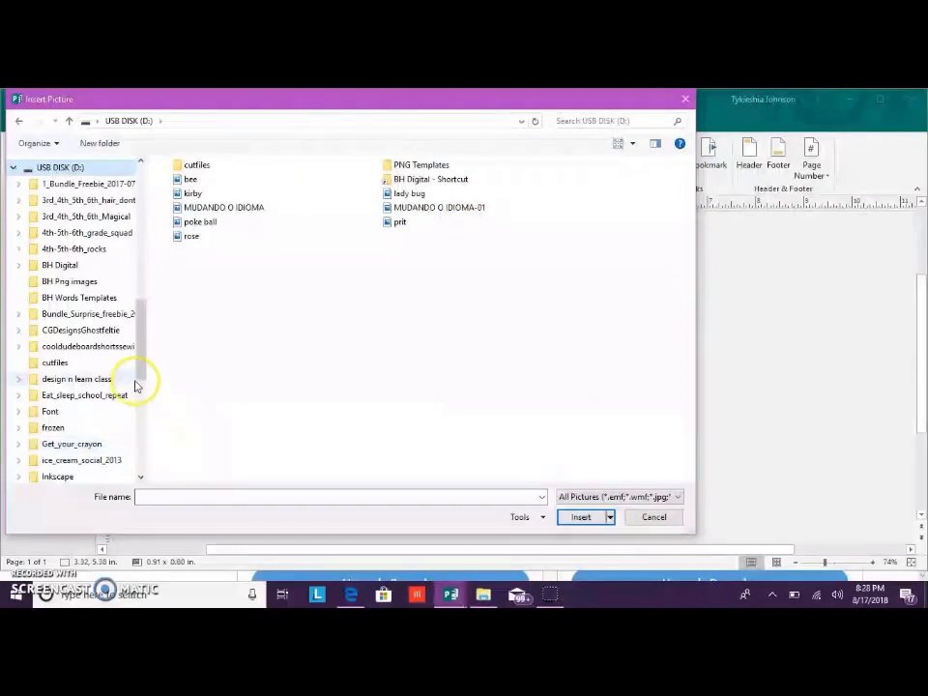
{"action": "left_click_drag", "start_coordinate": [139, 371], "coordinate": [145, 421]}
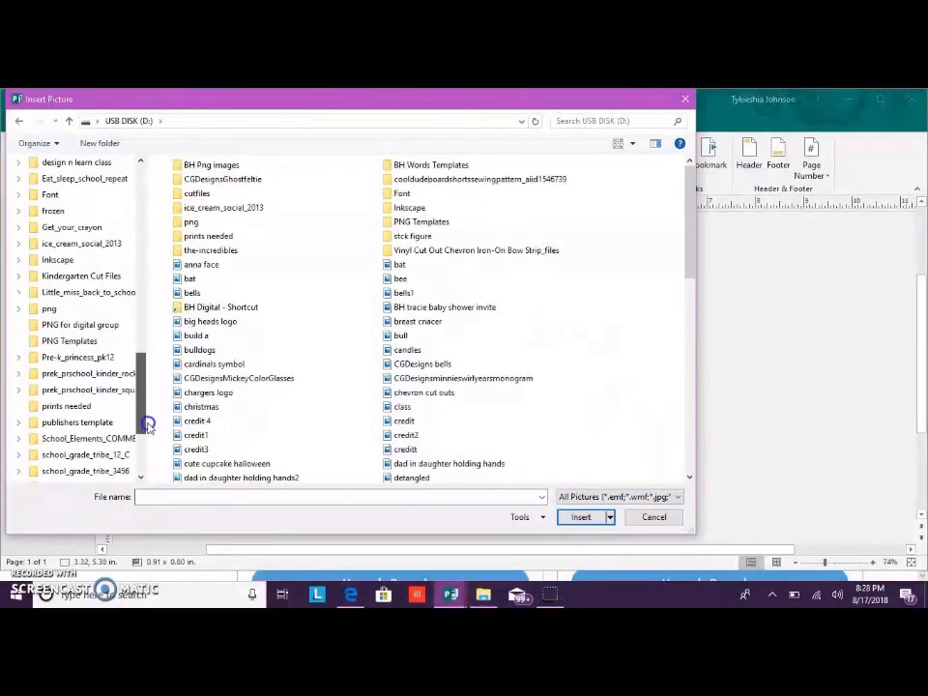
{"action": "left_click", "coordinate": [78, 311]}
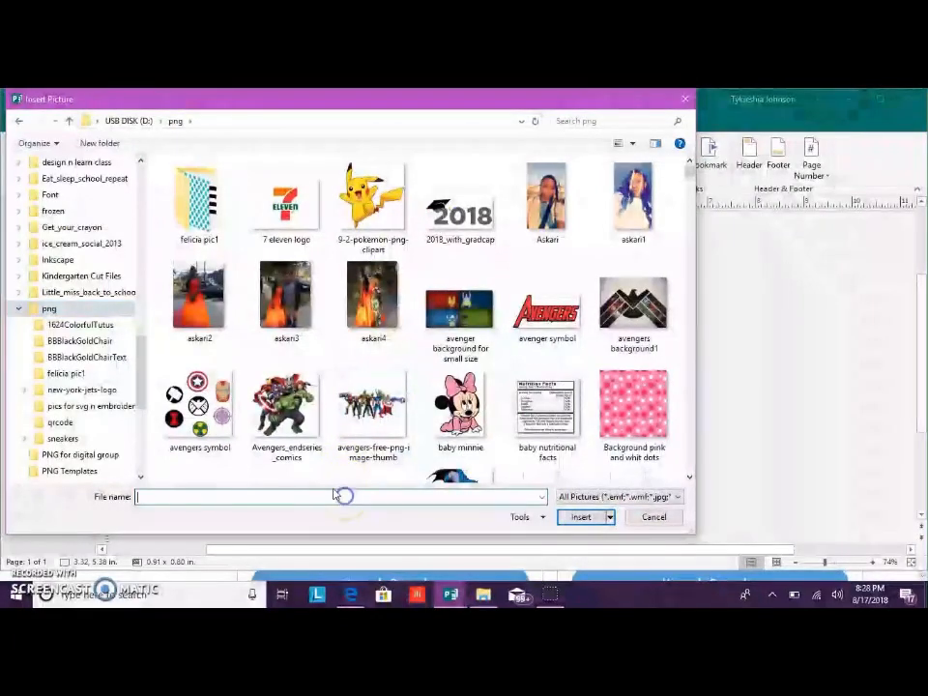
{"action": "type", "text": "rice"}
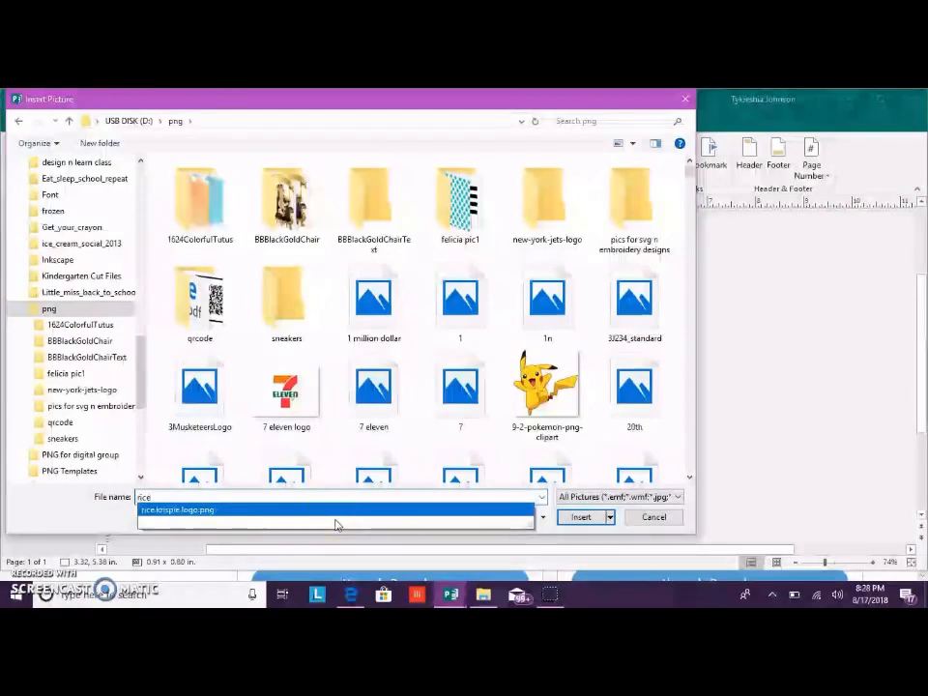
{"action": "left_click", "coordinate": [203, 510]}
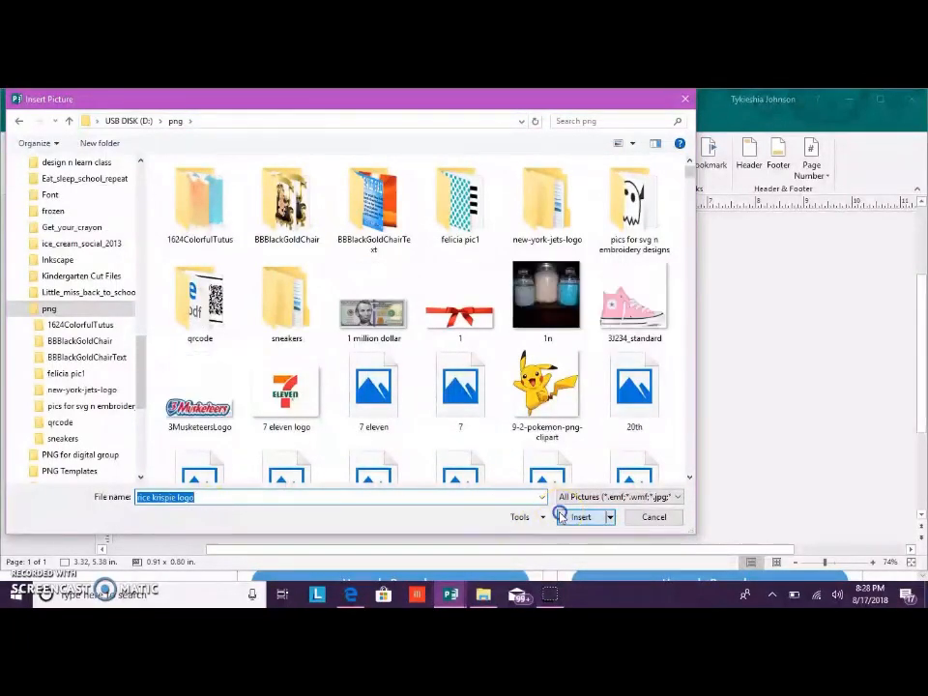
{"action": "left_click", "coordinate": [578, 517]}
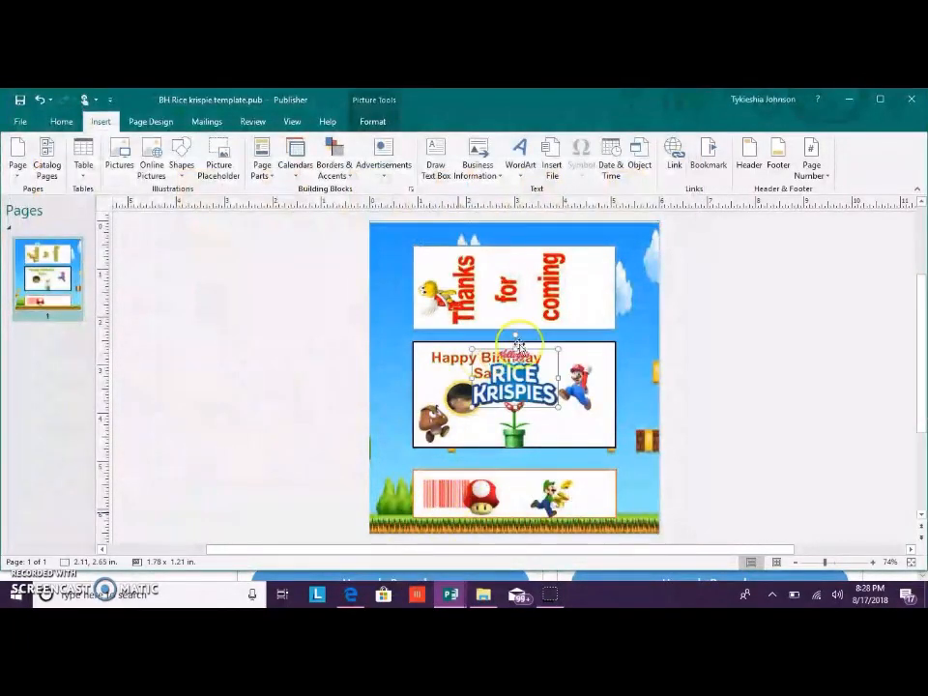
Shrink and tilt the Rice Krispies logo into the middle rectangle's upper-right corner, and move Mario left to sit between it and the piranha plant
{"action": "left_click_drag", "start_coordinate": [521, 383], "coordinate": [577, 336]}
{"action": "left_click", "coordinate": [584, 397]}
{"action": "left_click_drag", "start_coordinate": [568, 396], "coordinate": [535, 441]}
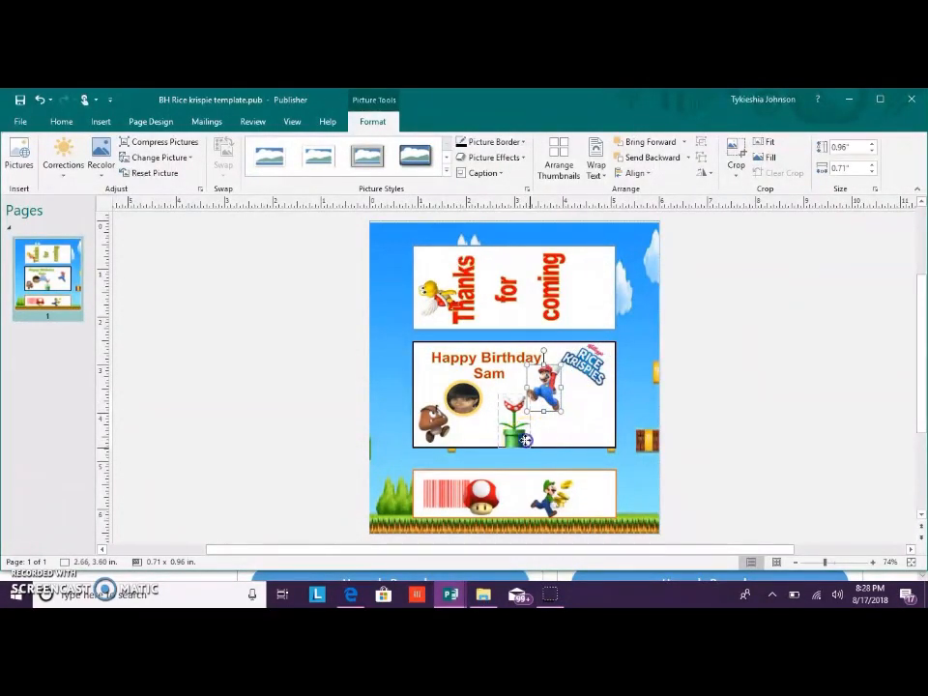
Shrink the piranha plant slightly on the middle rectangle's lower edge and nudge Luigi up within the bottom rectangle
{"action": "left_click", "coordinate": [517, 391]}
{"action": "left_click_drag", "start_coordinate": [523, 392], "coordinate": [525, 398]}
{"action": "left_click", "coordinate": [570, 485]}
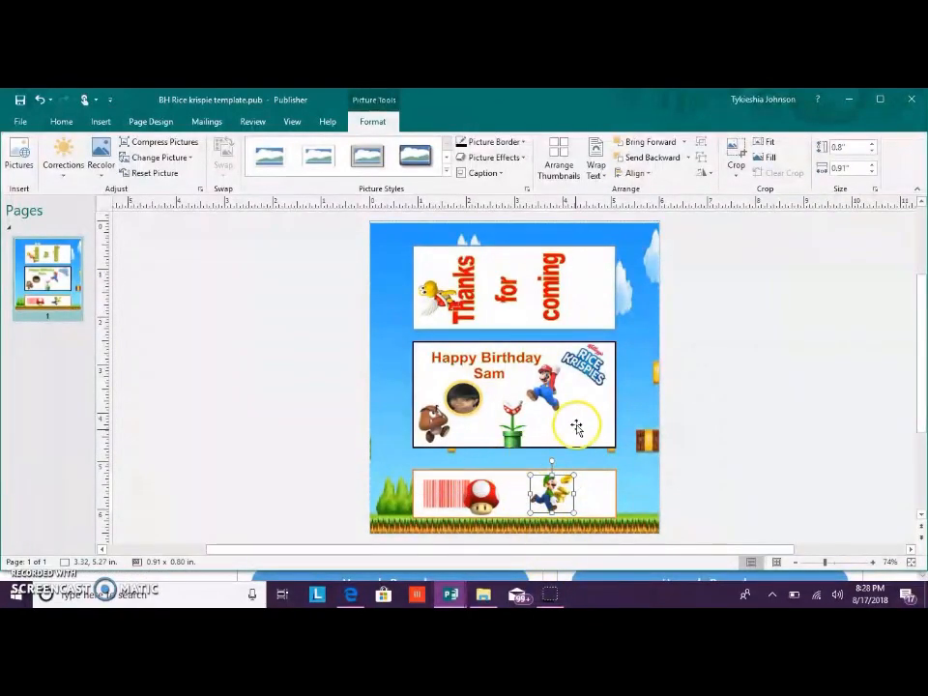
Delete the three white rectangles behind the artwork, leaving the Mario background as the backdrop
{"action": "left_click", "coordinate": [611, 299]}
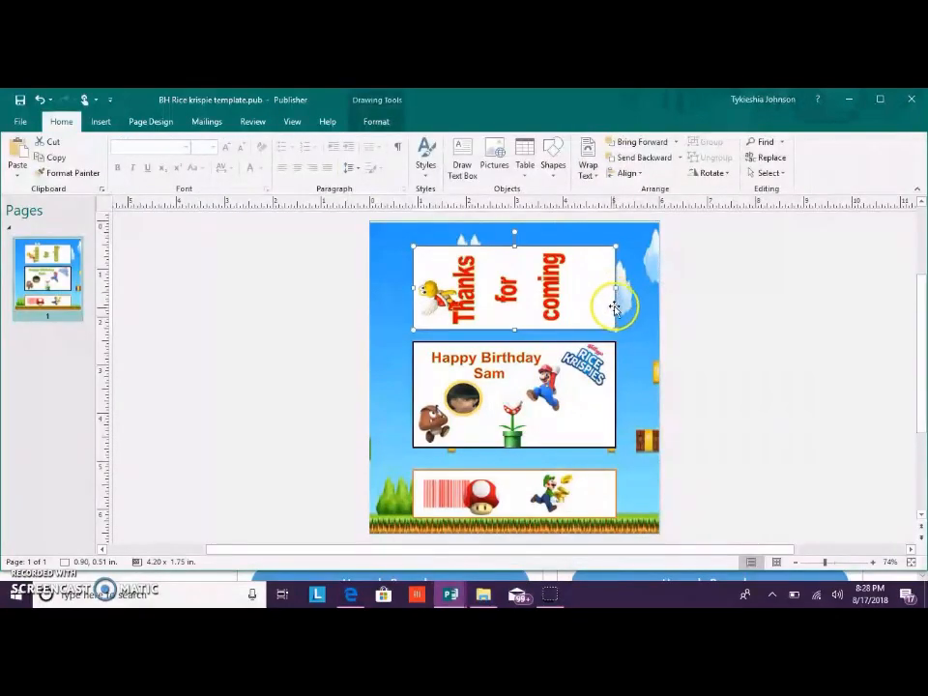
{"action": "key", "text": "Delete"}
{"action": "left_click", "coordinate": [601, 426]}
{"action": "key", "text": "Delete"}
{"action": "left_click", "coordinate": [607, 508]}
{"action": "key", "text": "Delete"}
{"action": "scroll", "coordinate": [722, 413], "scroll_direction": "down", "scroll_amount": 1}
{"action": "scroll", "coordinate": [722, 416], "scroll_direction": "down", "scroll_amount": 2}
{"action": "scroll", "coordinate": [721, 417], "scroll_direction": "up", "scroll_amount": 3}
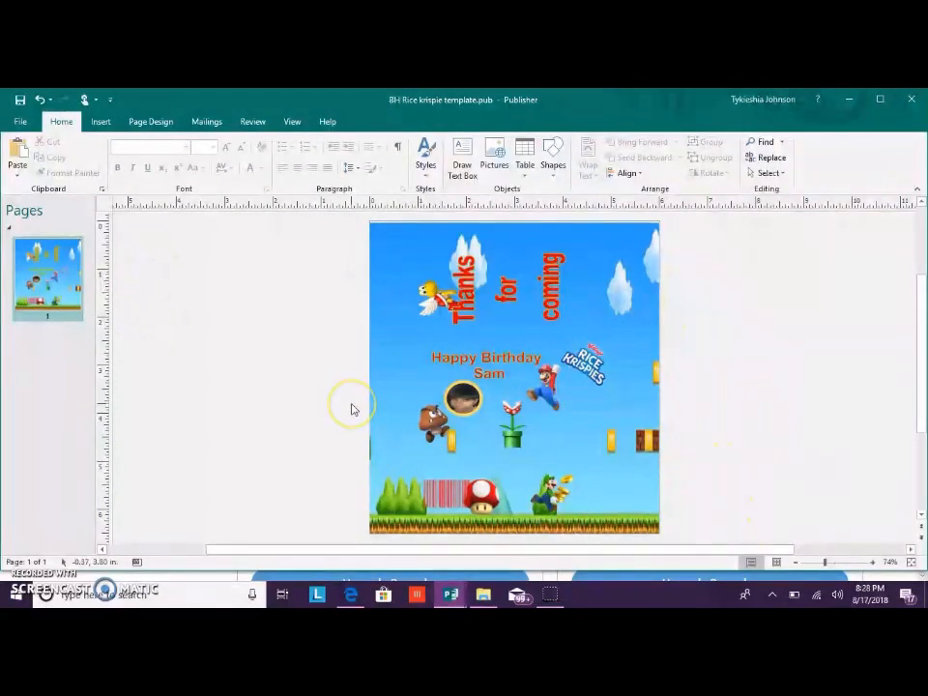
{"action": "left_click_drag", "start_coordinate": [420, 549], "coordinate": [452, 556]}
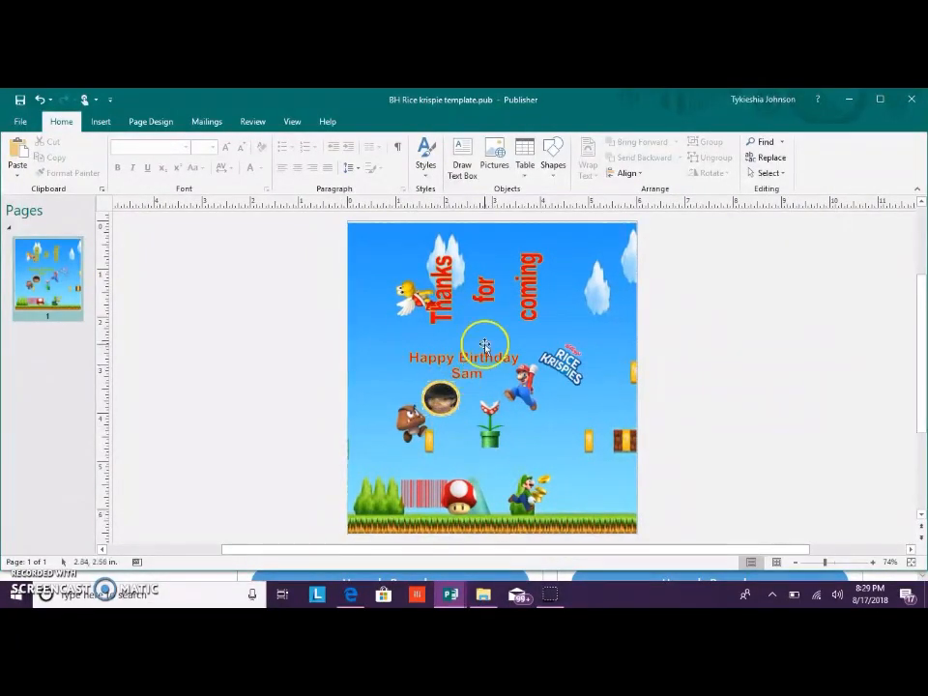